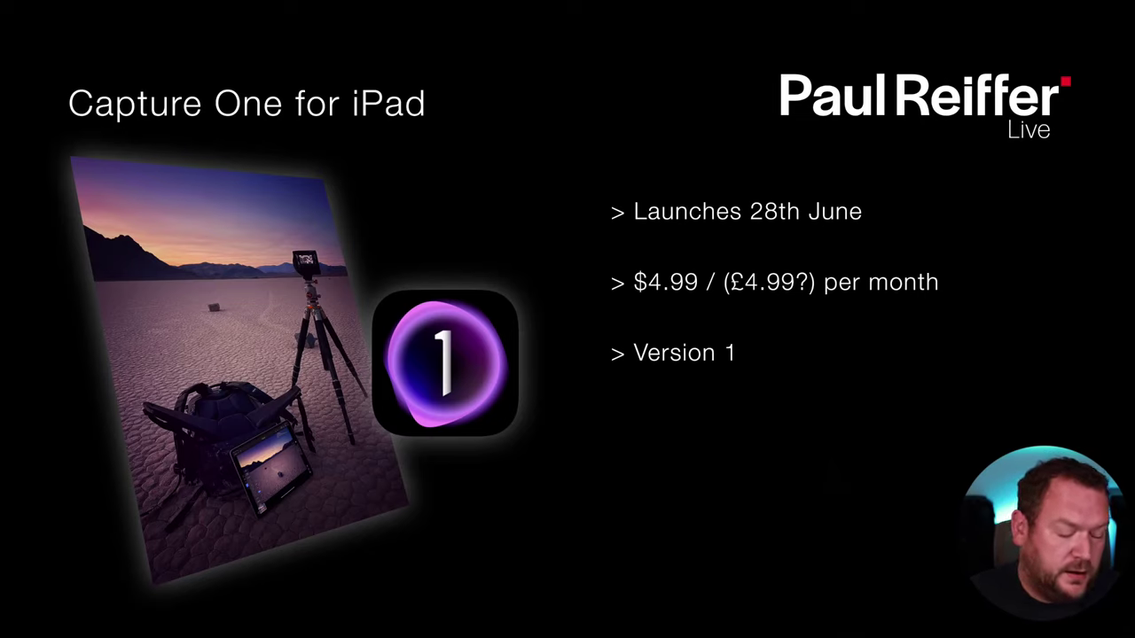
Advance past the Capture One for iPad slide to the ColorChecker chart photo.
key("Right")
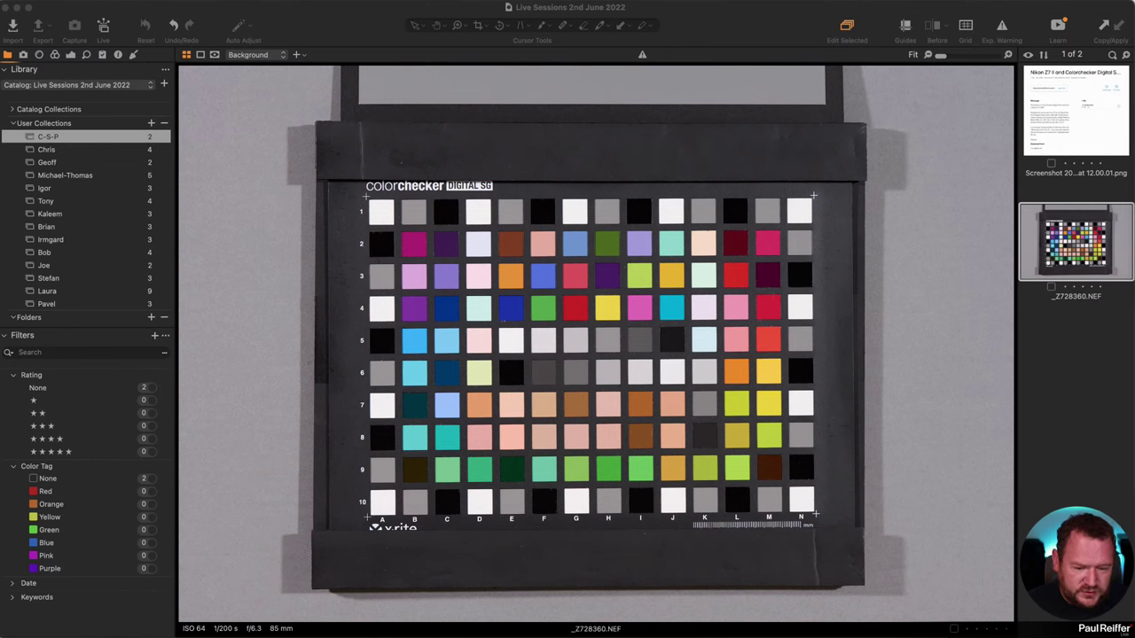
Find row E5 in ColorCheckerSG_After_Nov2014.txt and read its Lab values 96.78, -0.66, 2.01.
key("super+Tab")
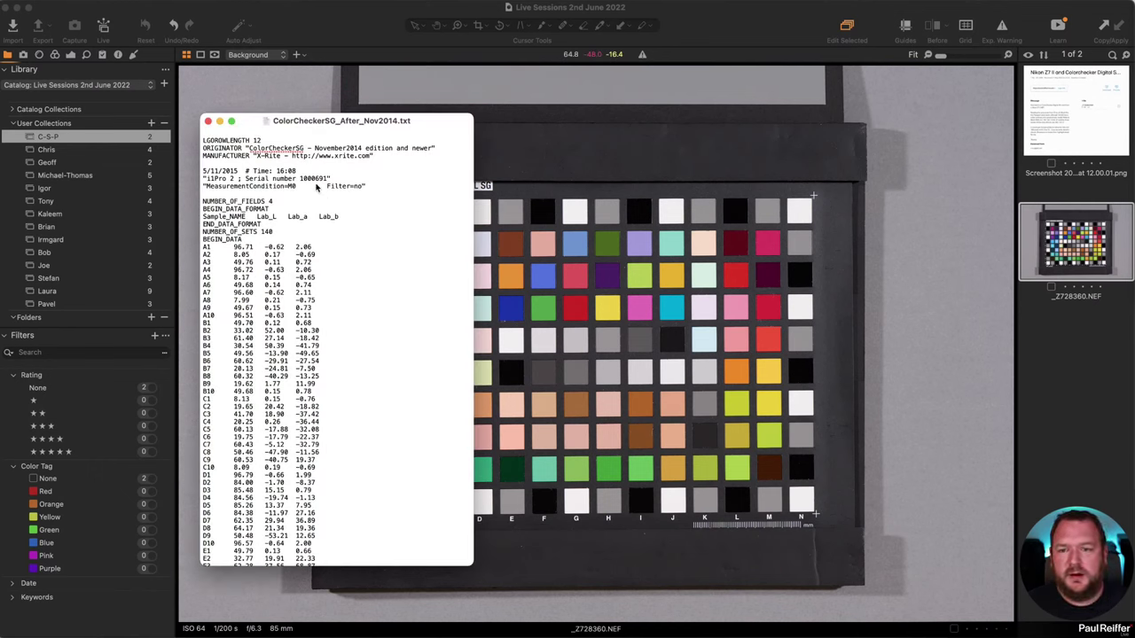
scroll(372, 259, "down", 5)
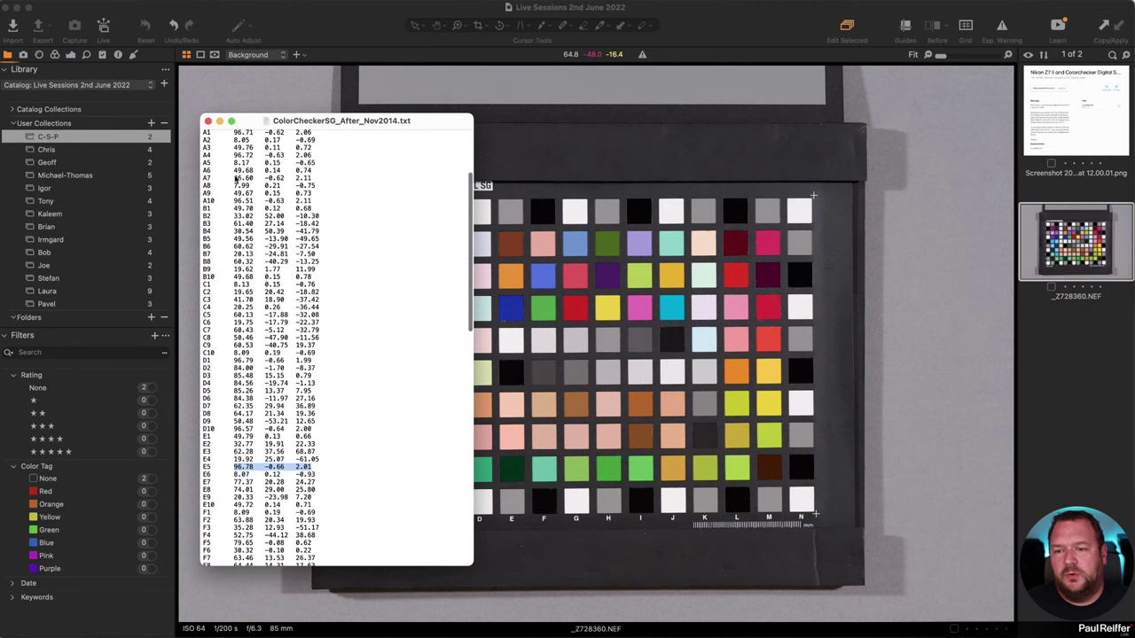
left_click(309, 293)
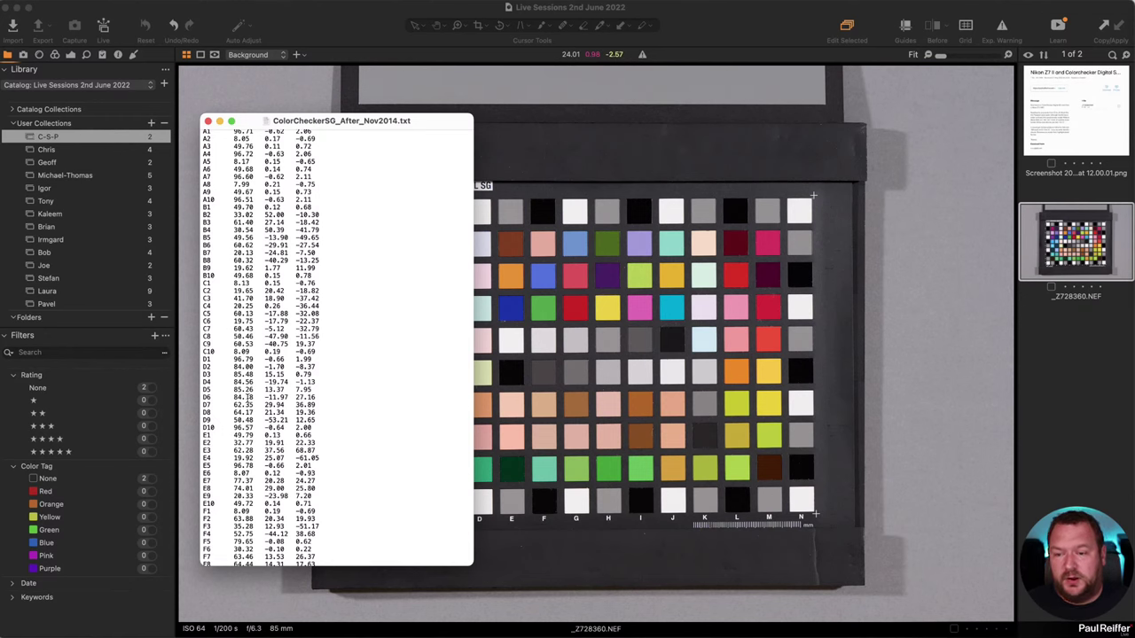
scroll(235, 423, "down", 1)
left_click_drag(202, 454, 287, 455)
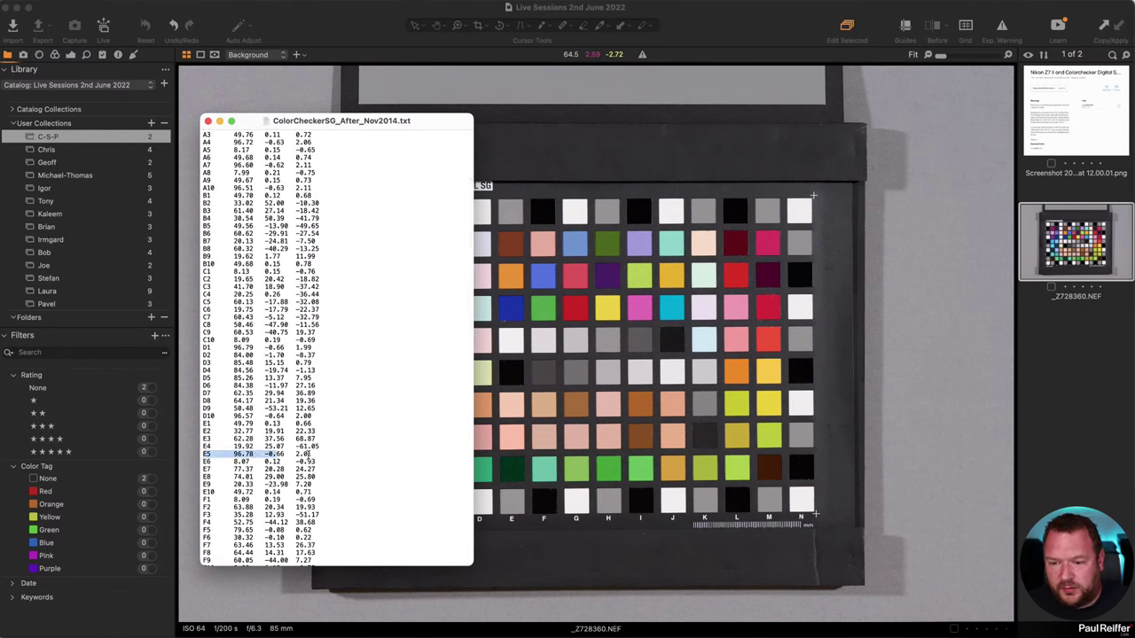
left_click(377, 32)
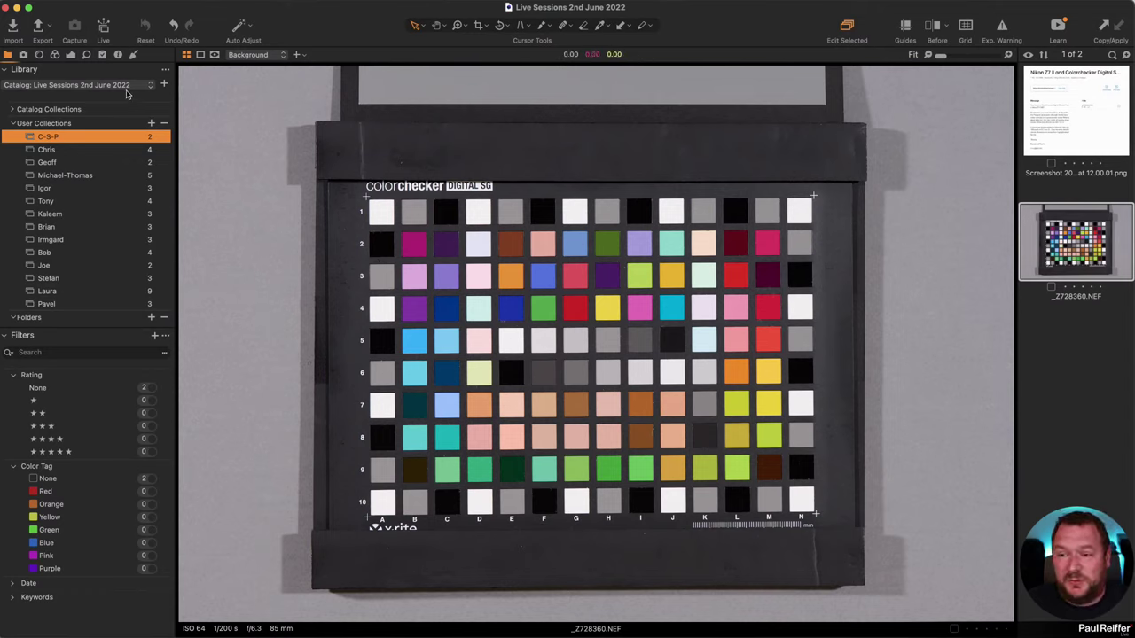
Show the colour tools and set View > Lab Readout to Off.
left_click(71, 55)
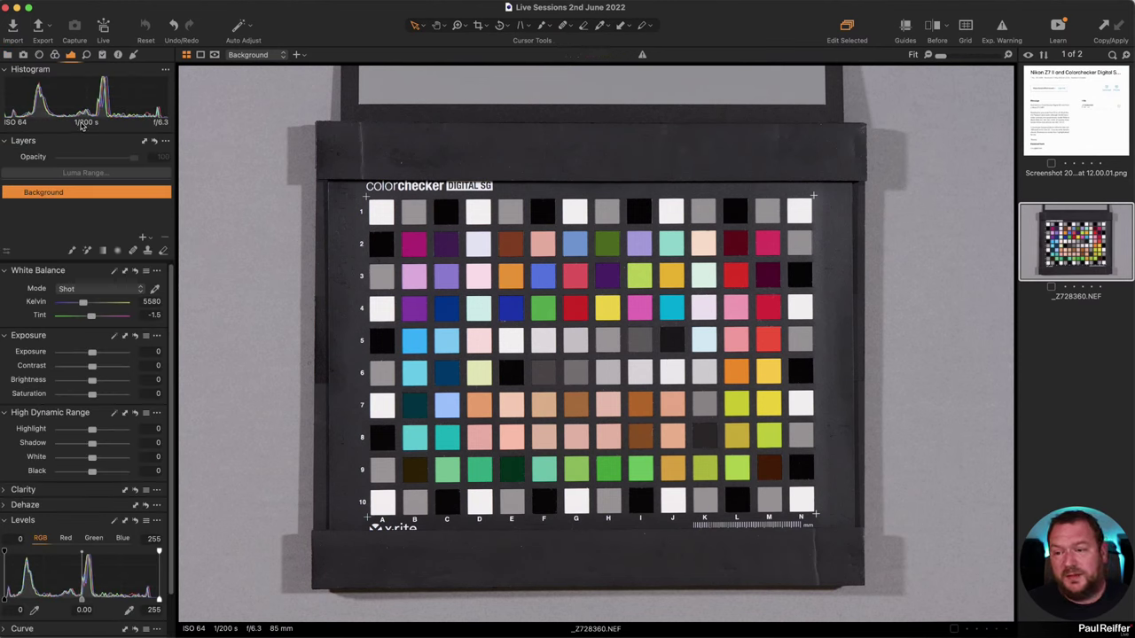
left_click(57, 54)
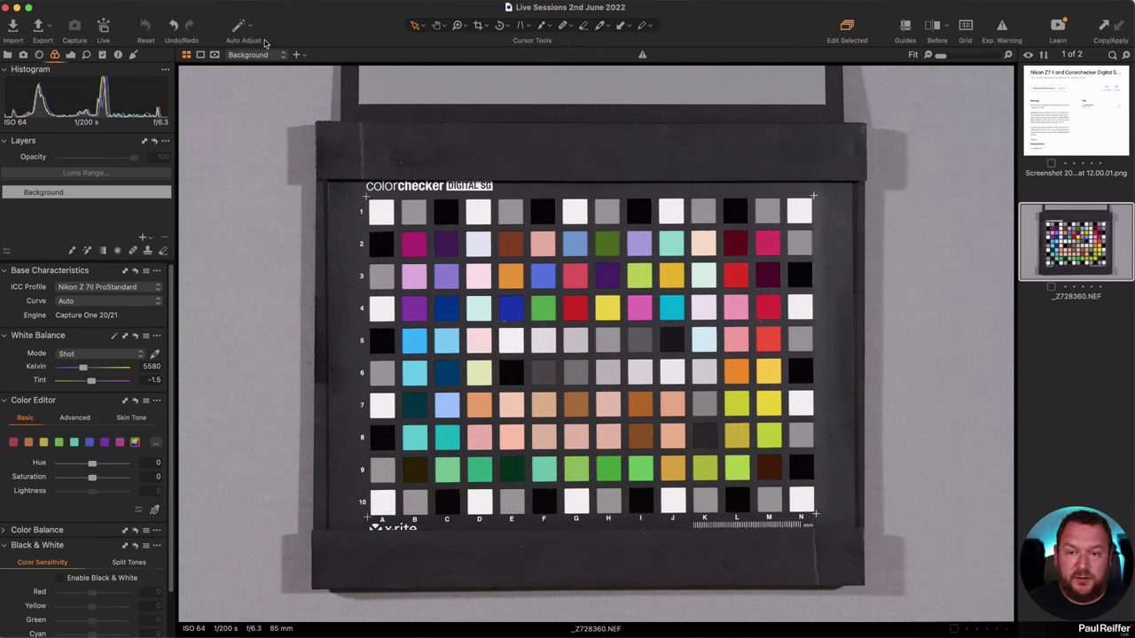
left_click(249, 7)
mouse_move(302, 377)
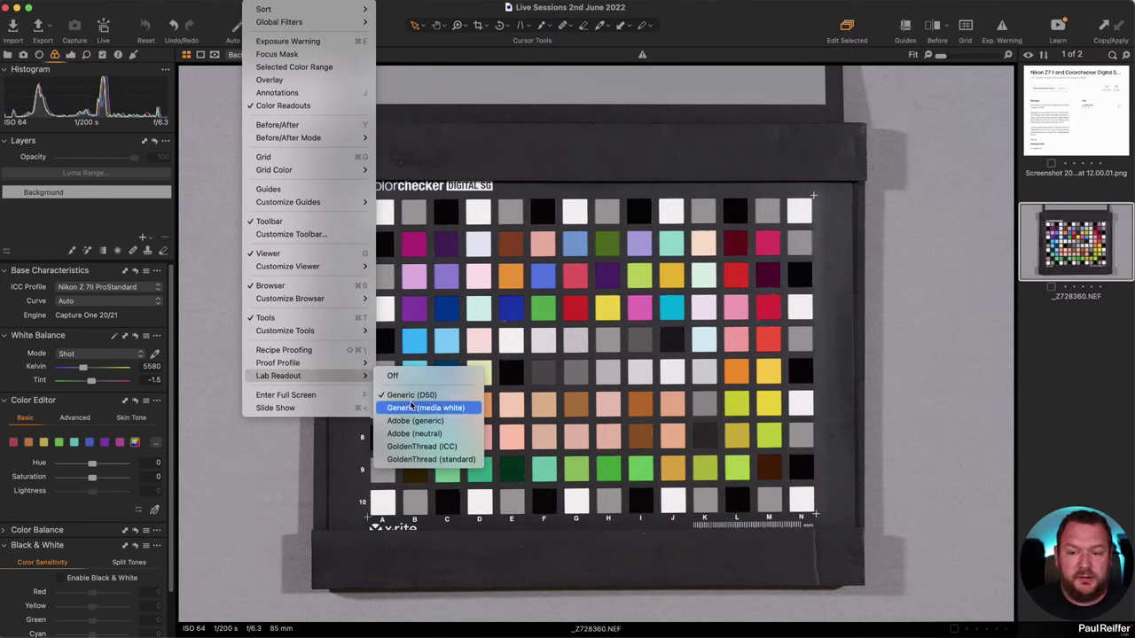
left_click(422, 378)
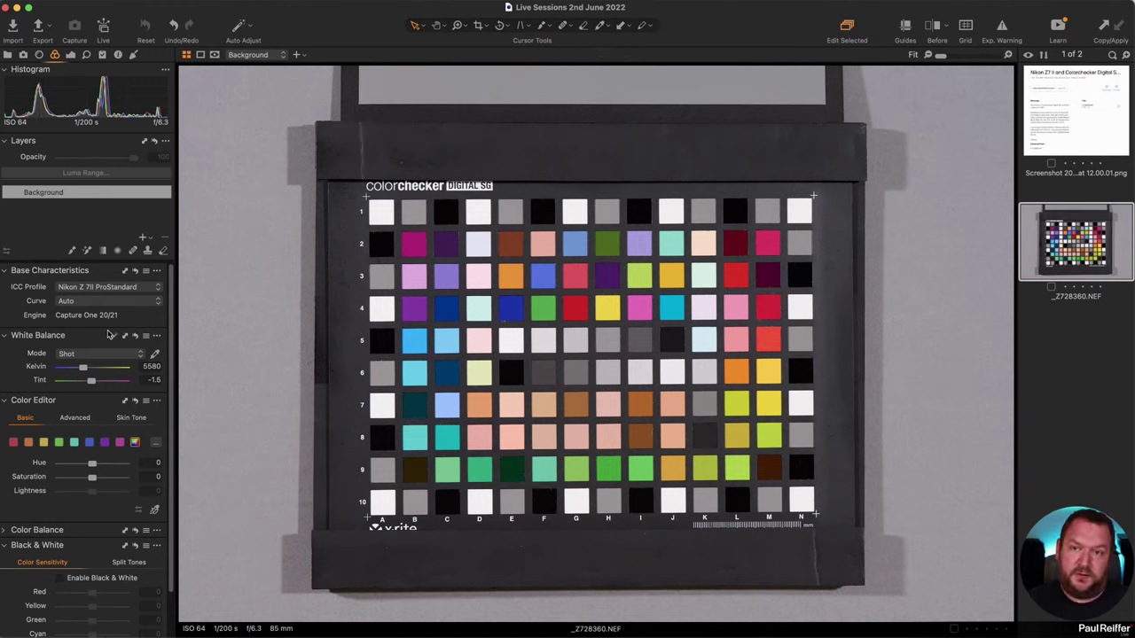
Open the Base Characteristics ICC Profile dropdown to list the available Nikon profiles.
left_click(98, 288)
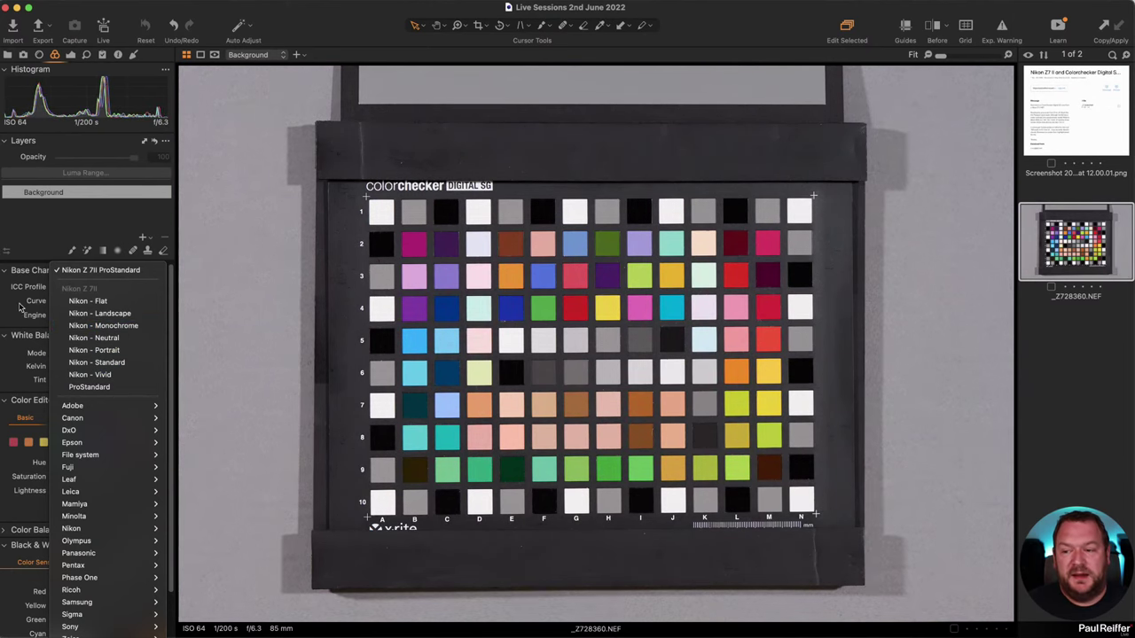
Open Base Characteristics as a floating tool over the image, keeping the ProStandard profile.
left_click(17, 308)
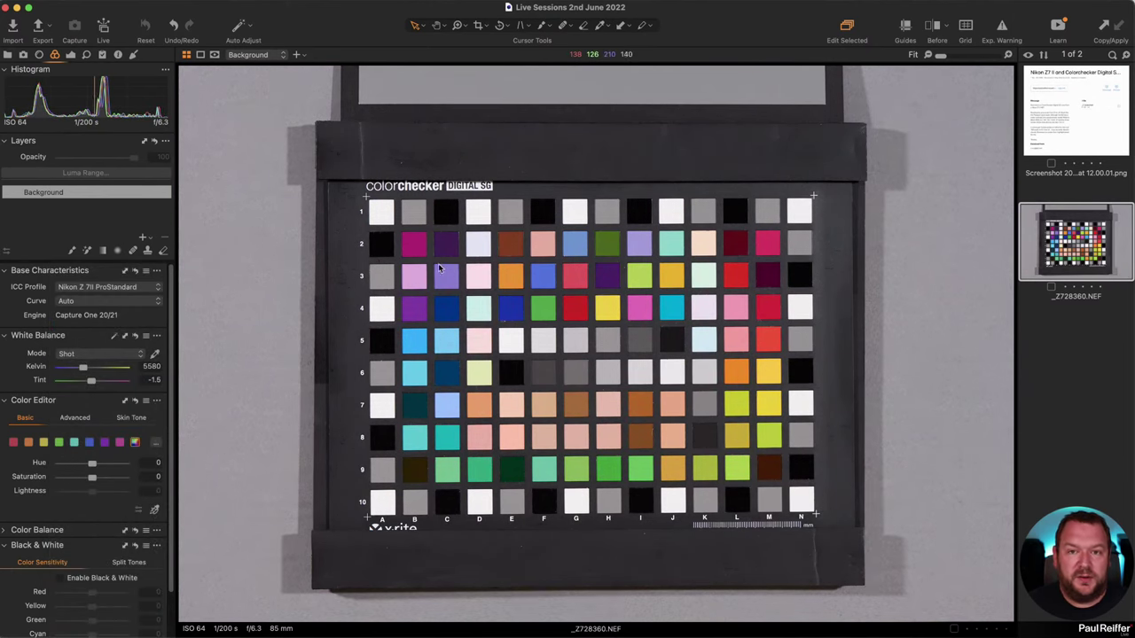
left_click(316, 1)
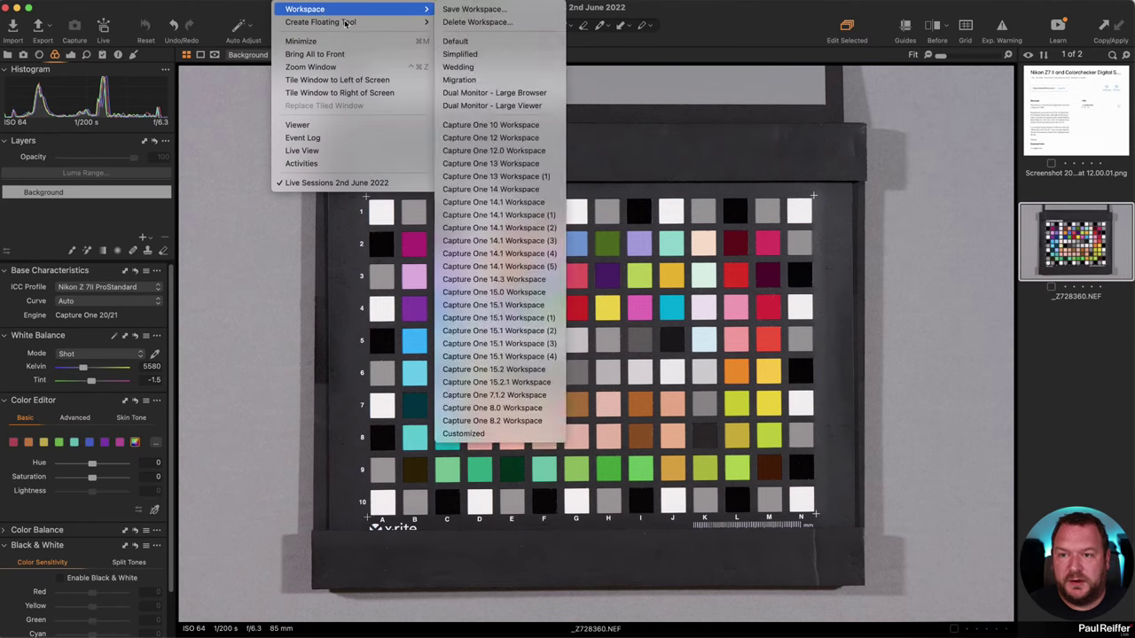
mouse_move(337, 22)
left_click(511, 51)
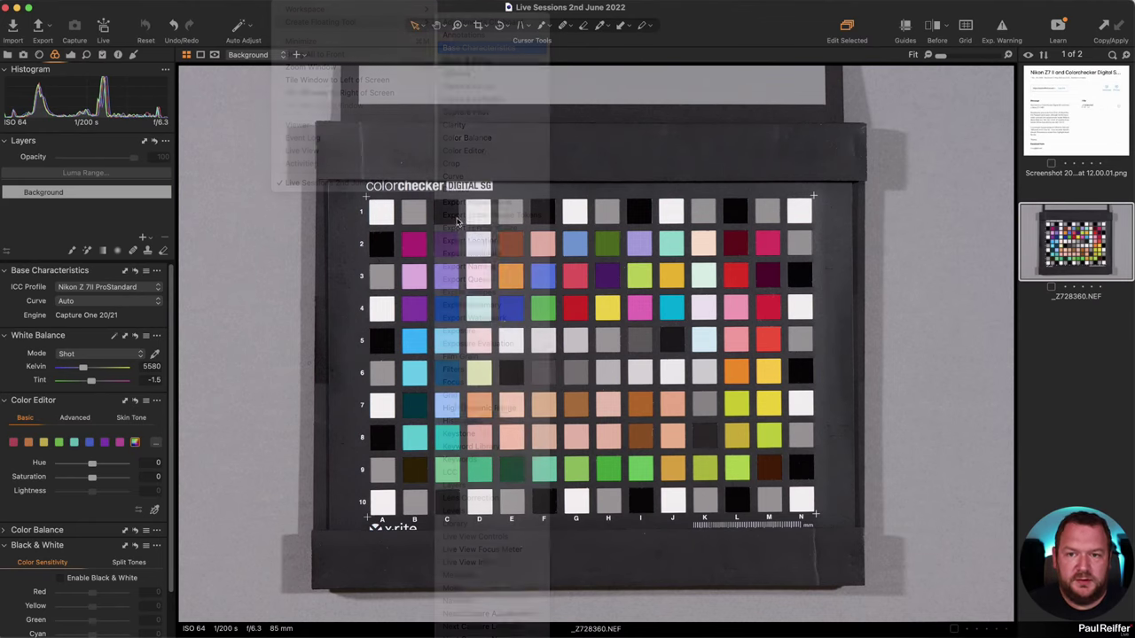
left_click_drag(896, 293, 289, 131)
left_click(302, 148)
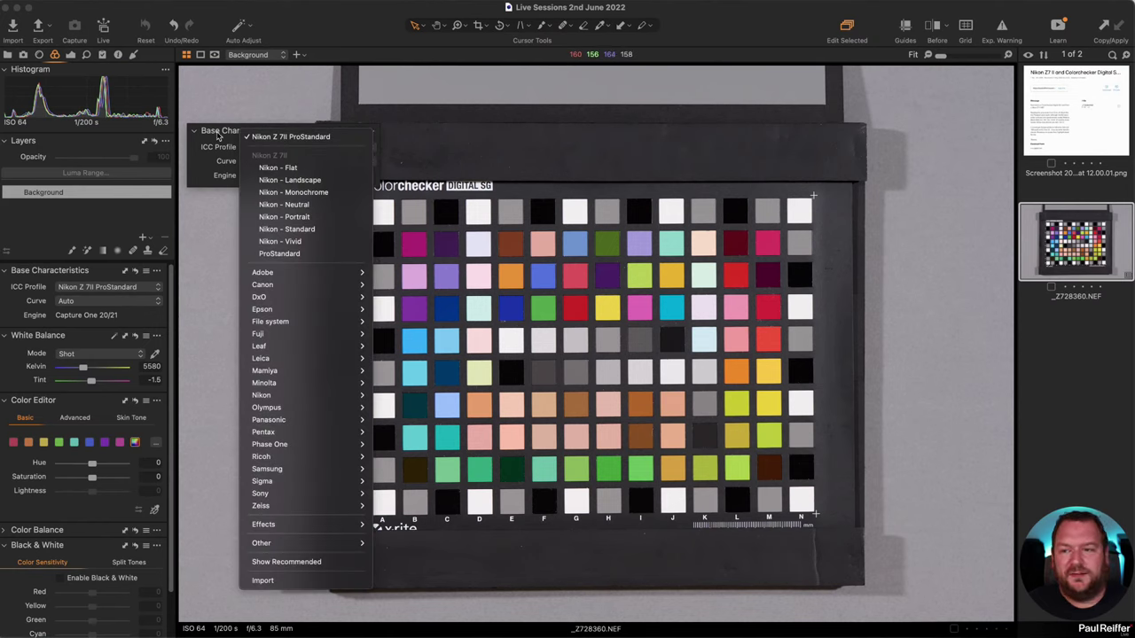
left_click(220, 135)
Toggle the profile list between recommended and all profiles, then preview the Effects B&W and No color correction profiles.
left_click_drag(292, 132, 285, 71)
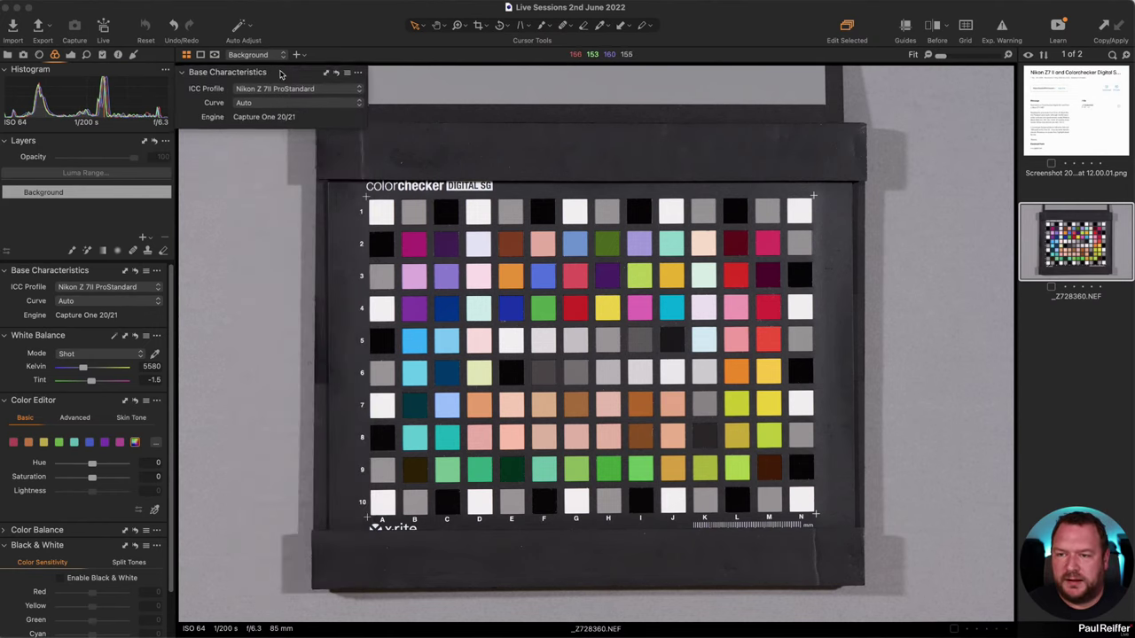
left_click(299, 88)
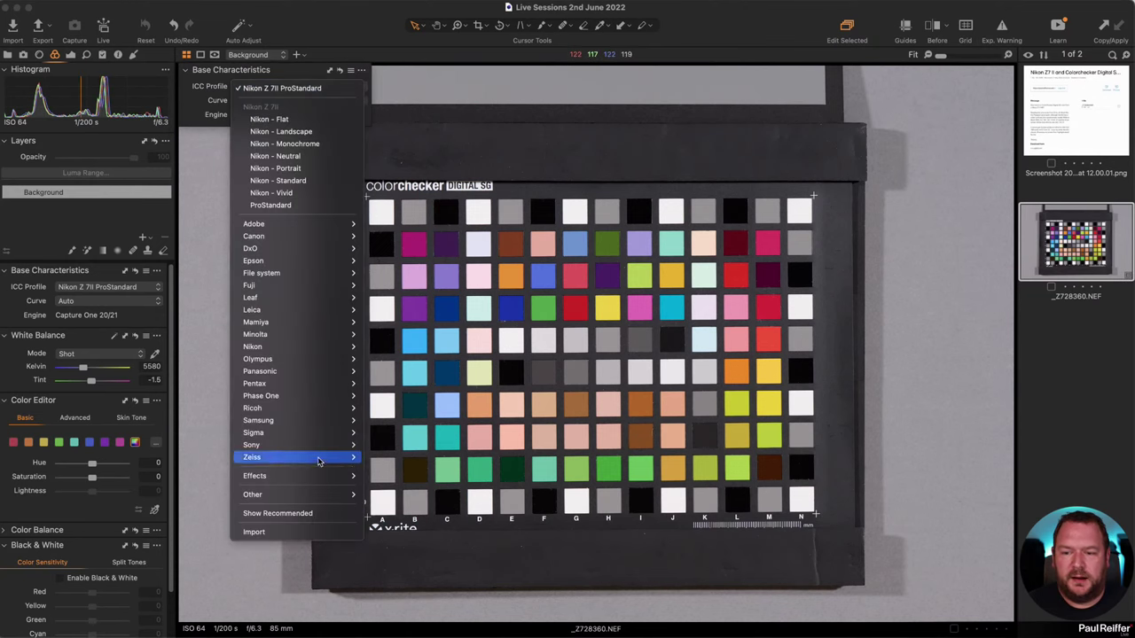
mouse_move(312, 477)
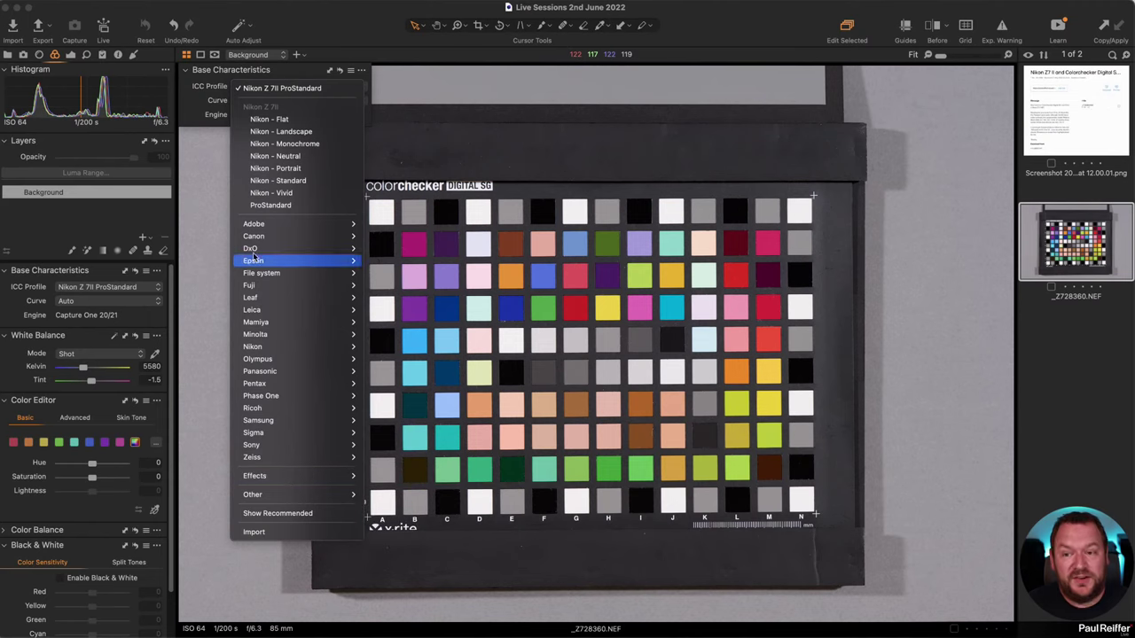
left_click(301, 513)
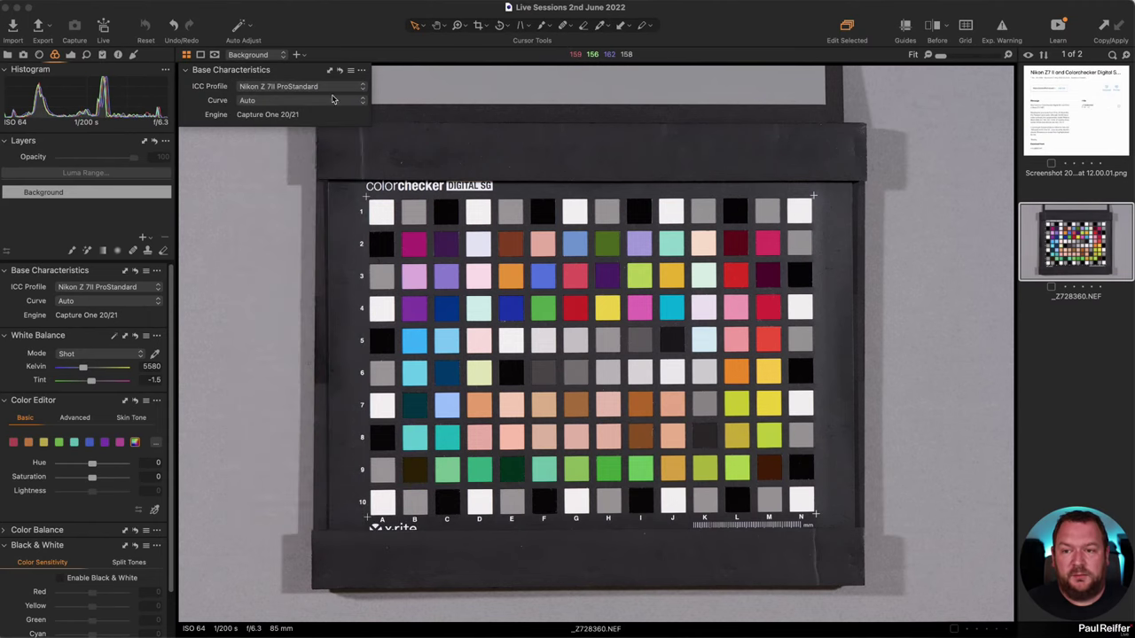
left_click(344, 87)
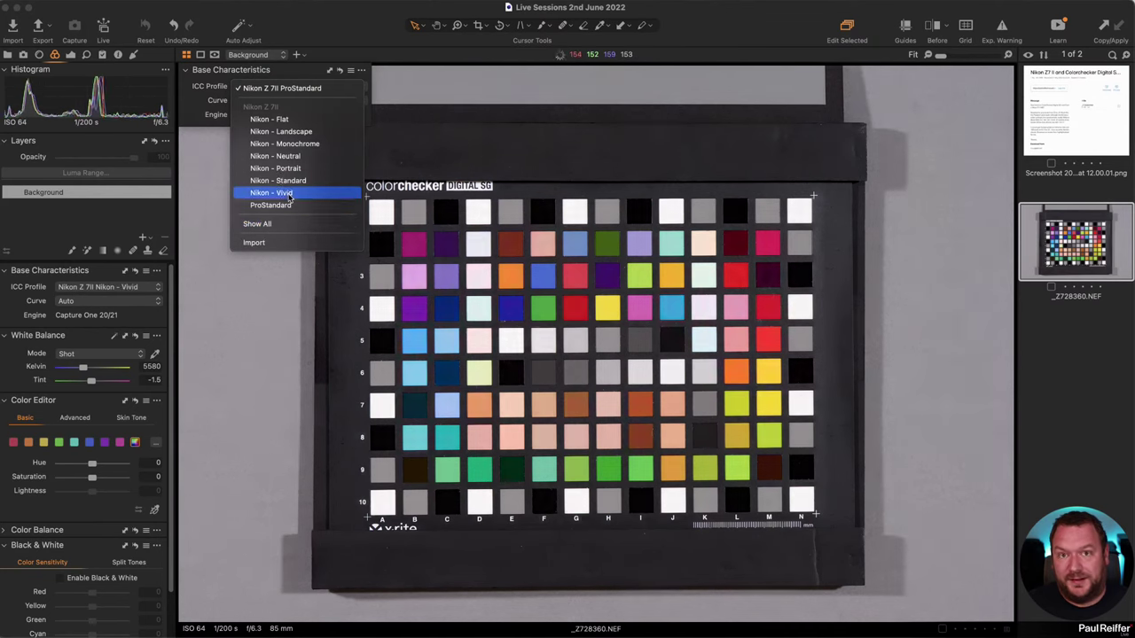
left_click(268, 226)
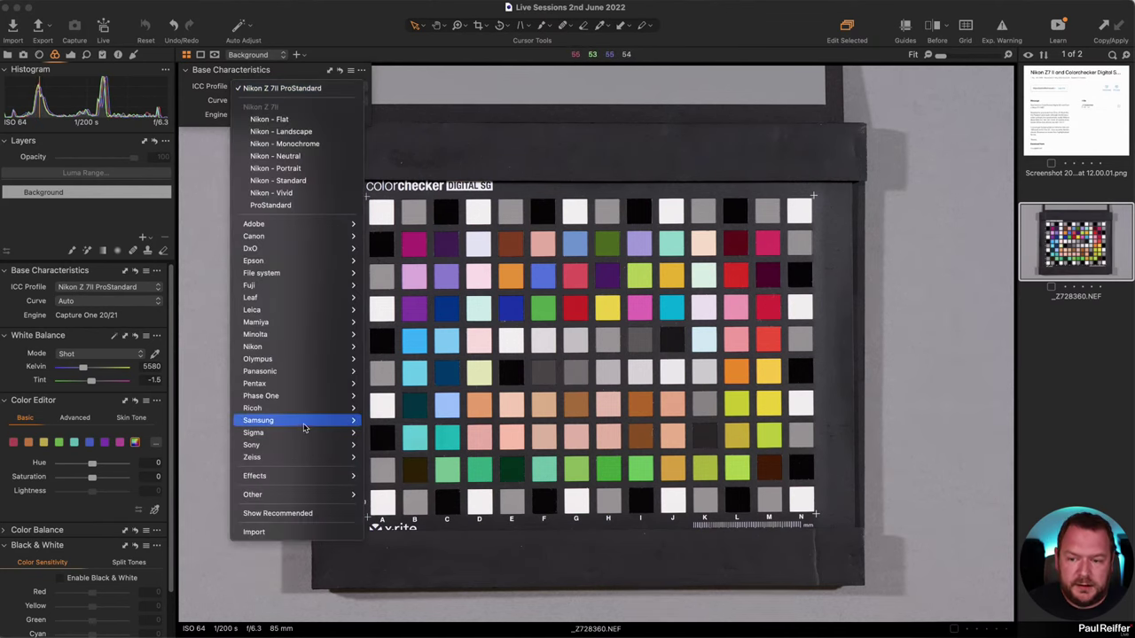
mouse_move(319, 475)
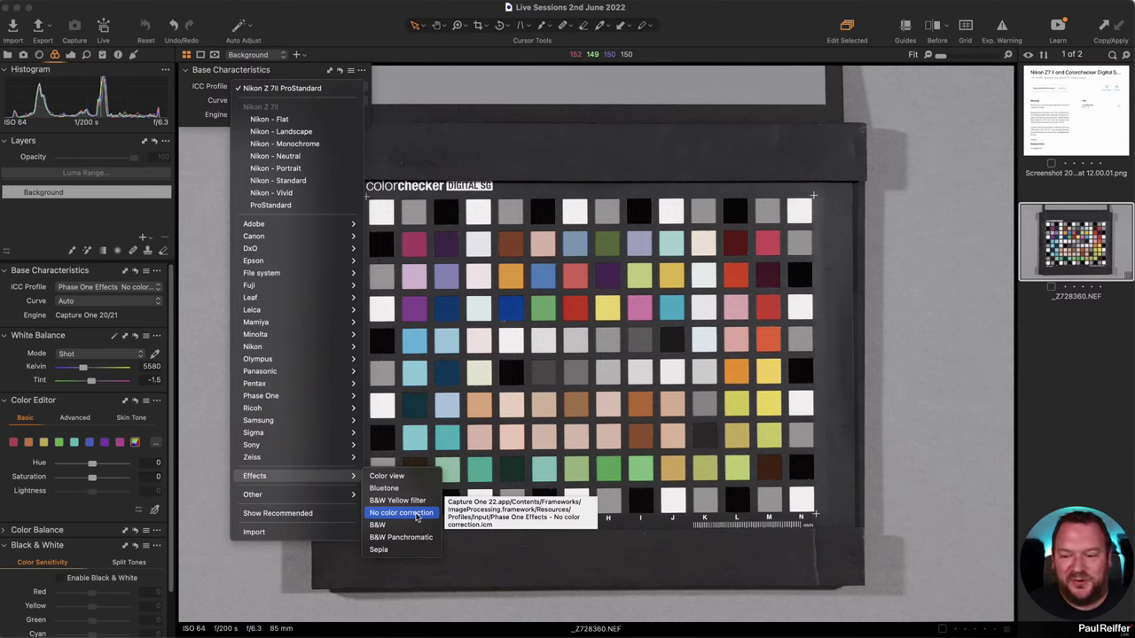
Apply the Effects No color correction profile and switch the curve from Auto to Linear Response.
left_click(401, 513)
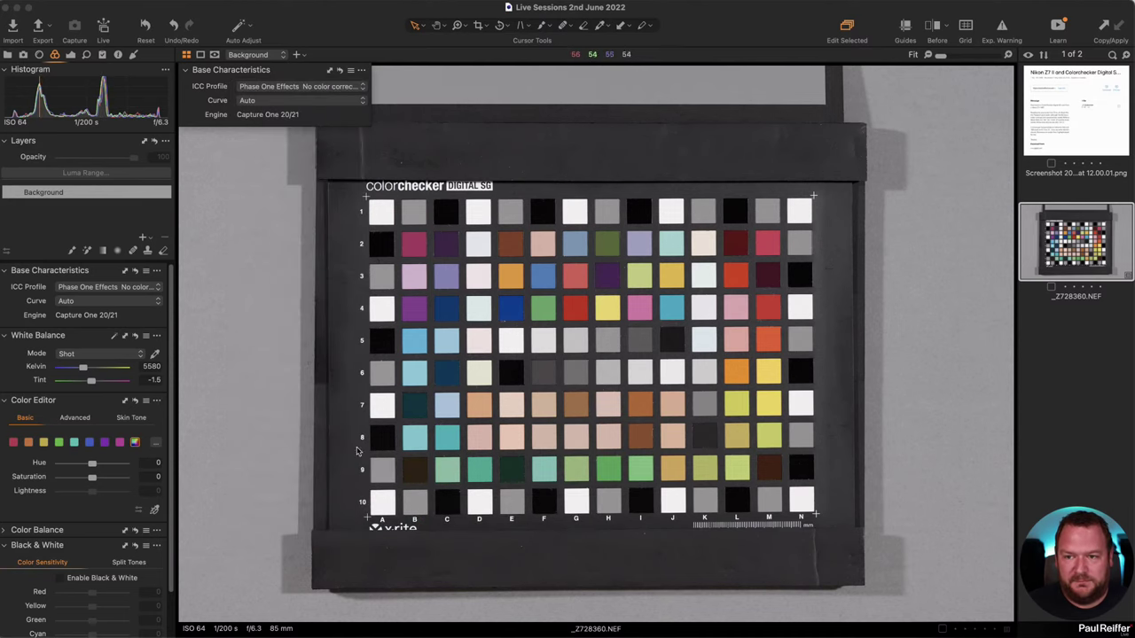
left_click(259, 102)
left_click(288, 152)
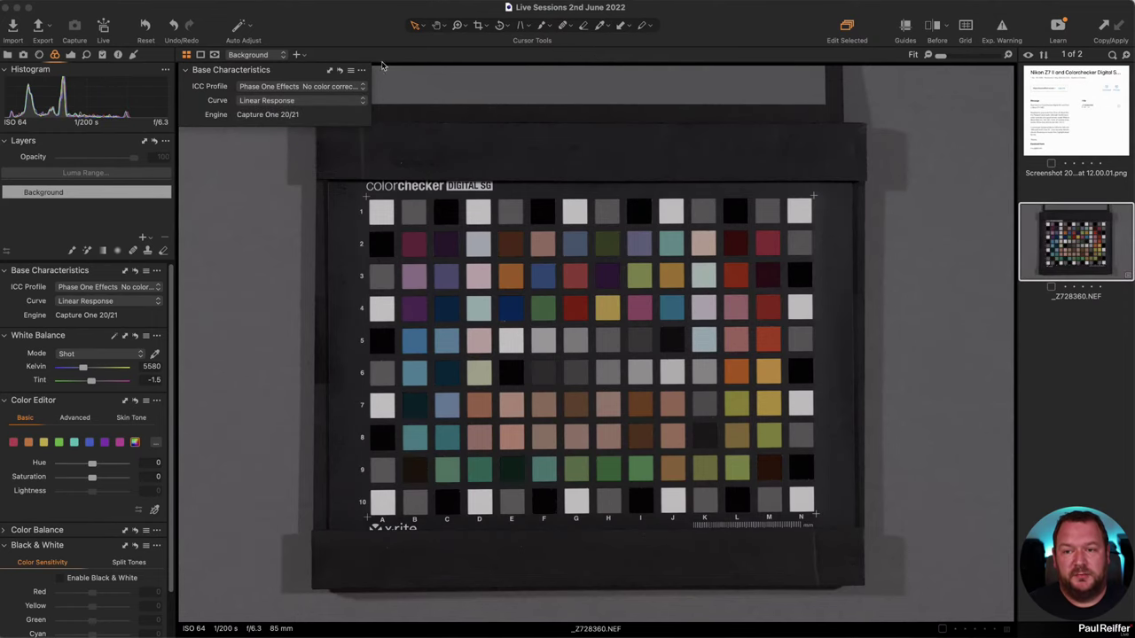
right_click(1055, 232)
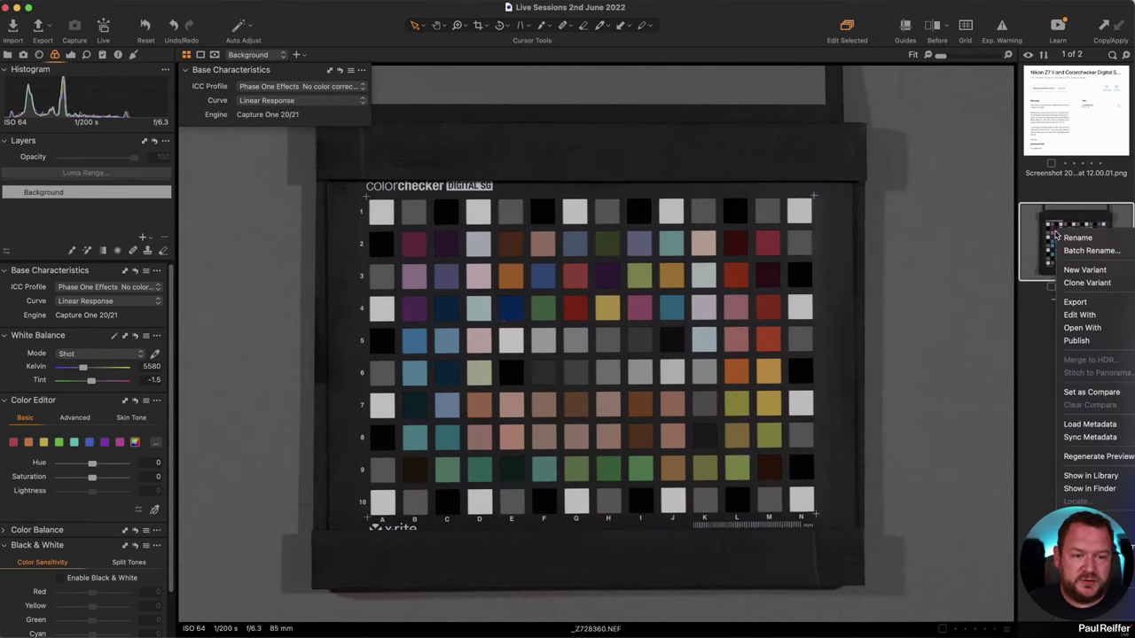
Clone a variant, reset it to Nikon Z 7II ProStandard with Auto curve, and remove the floating tool.
left_click(1090, 284)
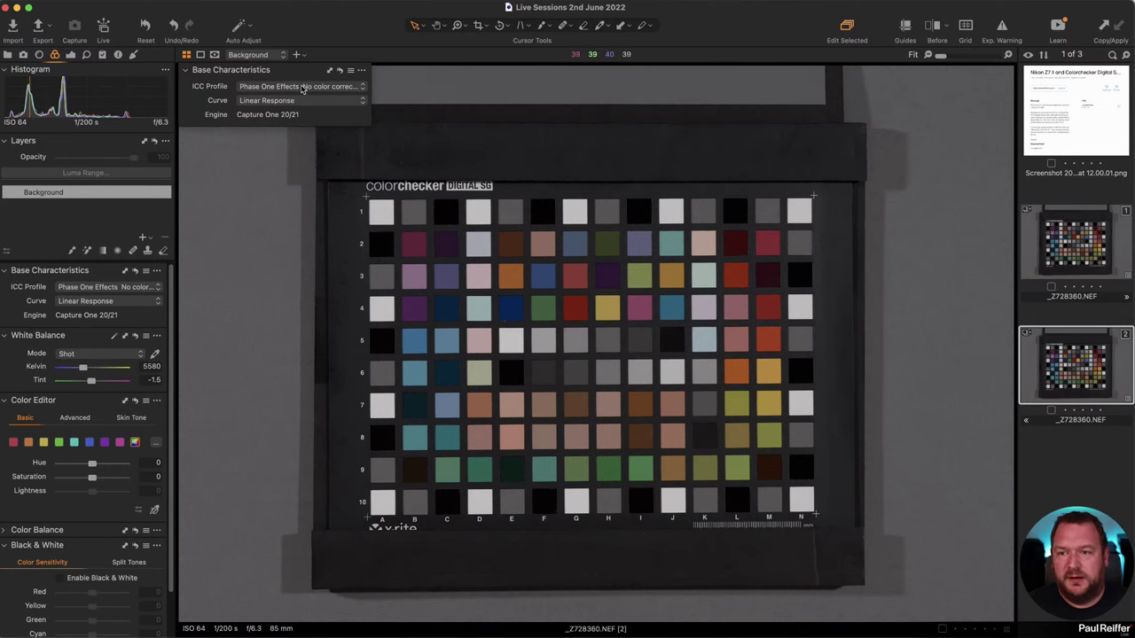
left_click(302, 87)
left_click(295, 207)
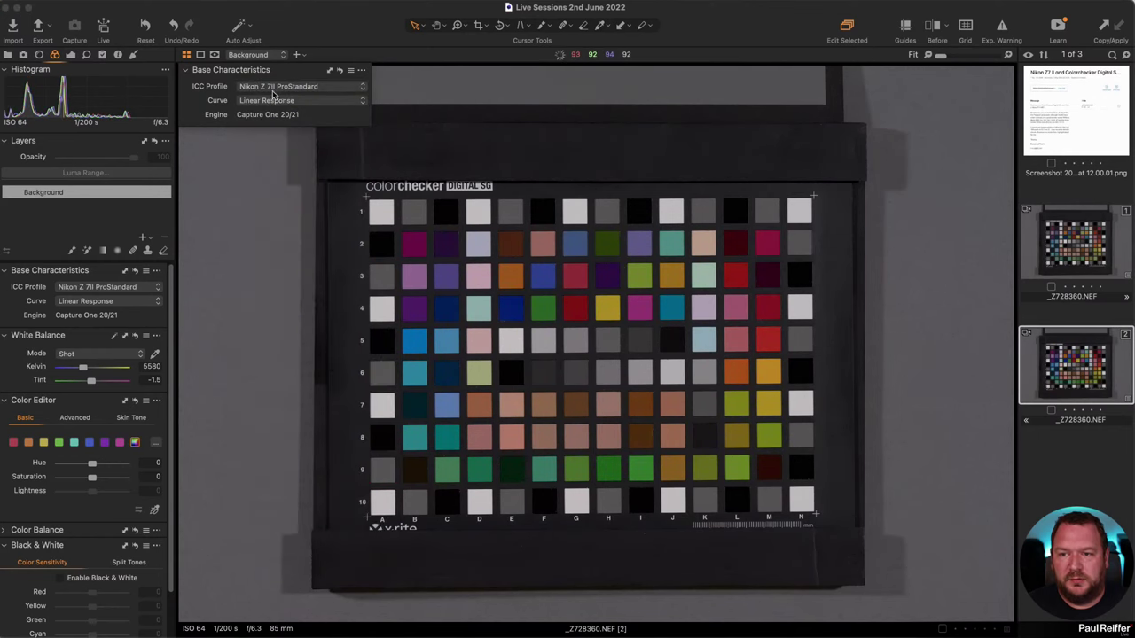
left_click(275, 100)
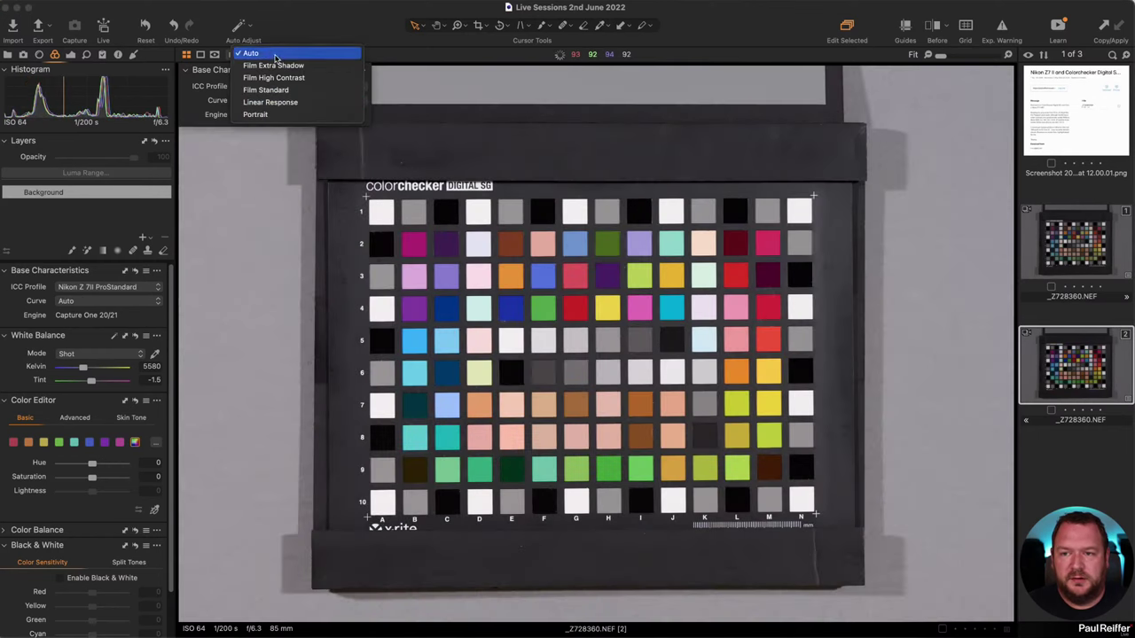
left_click(257, 49)
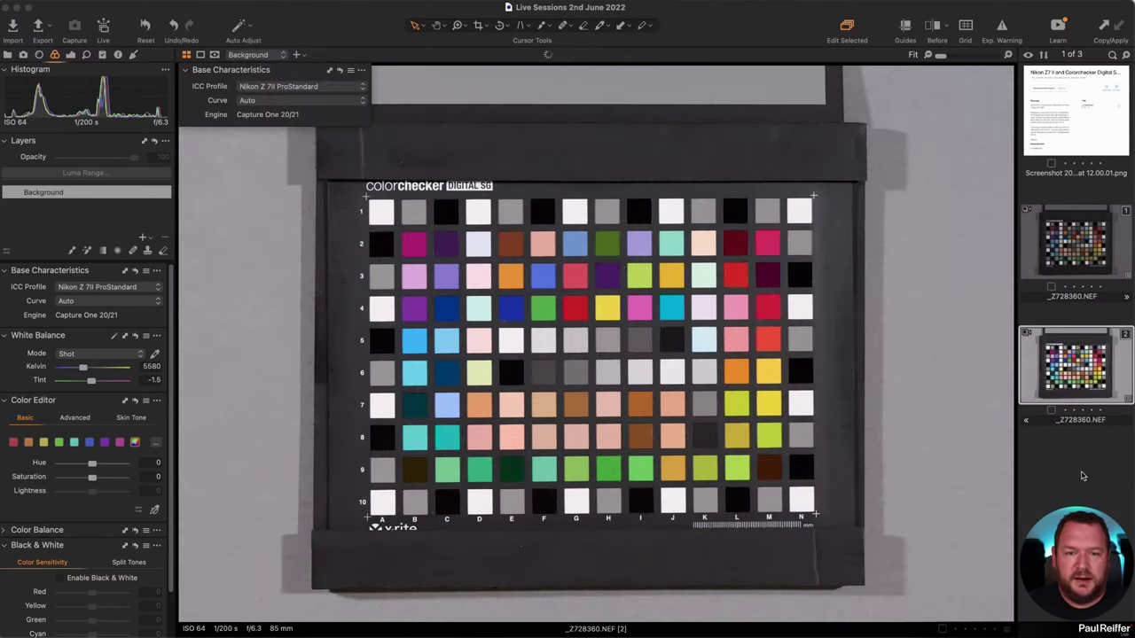
left_click(366, 70)
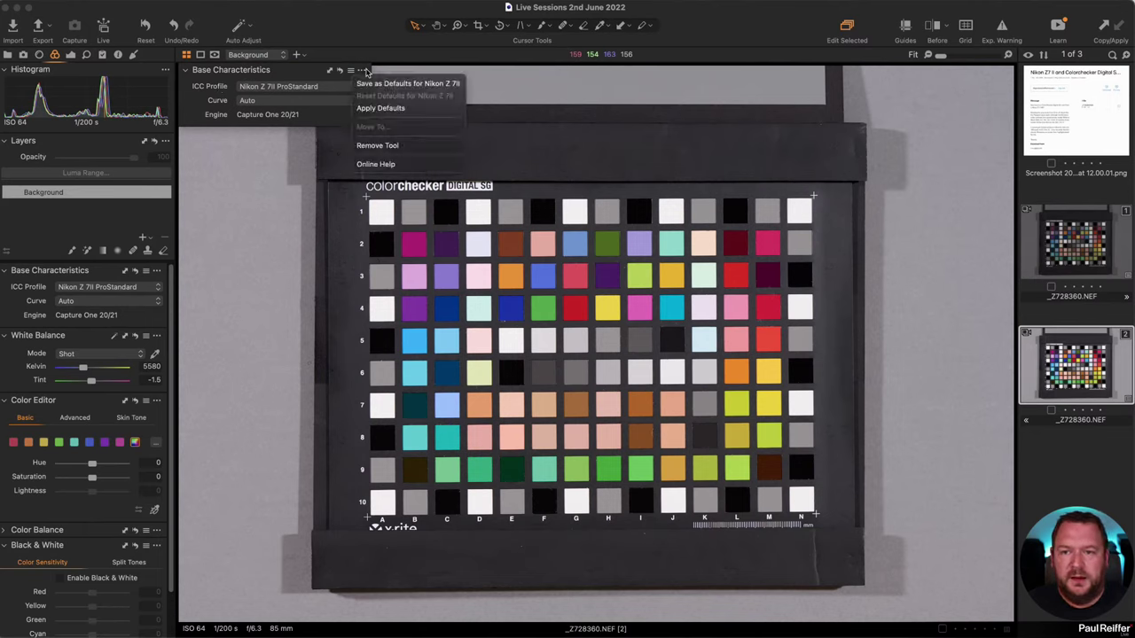
left_click(388, 149)
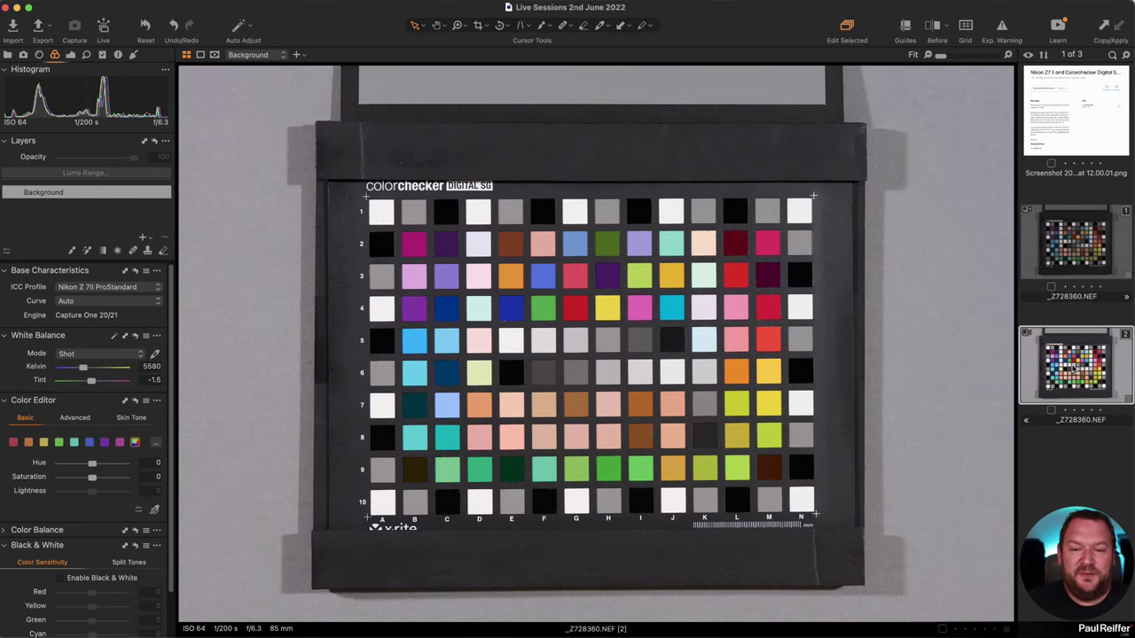
Compare variants 1 and 2, then open Export Images for the uncorrected variant 1.
left_click(1073, 236)
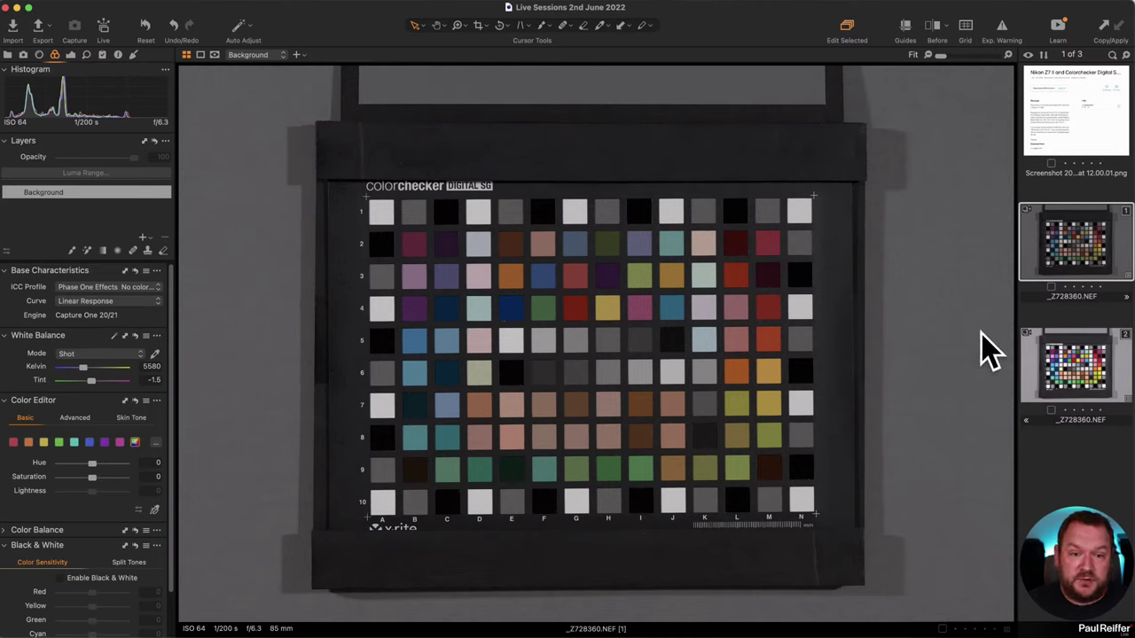
left_click(1049, 355)
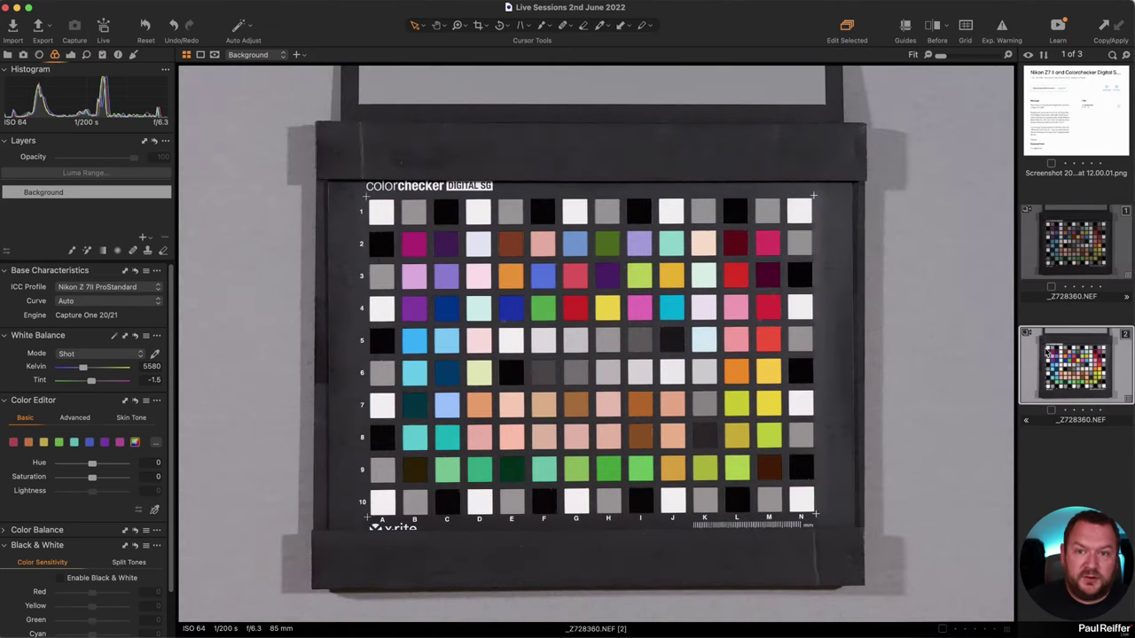
left_click(1067, 248)
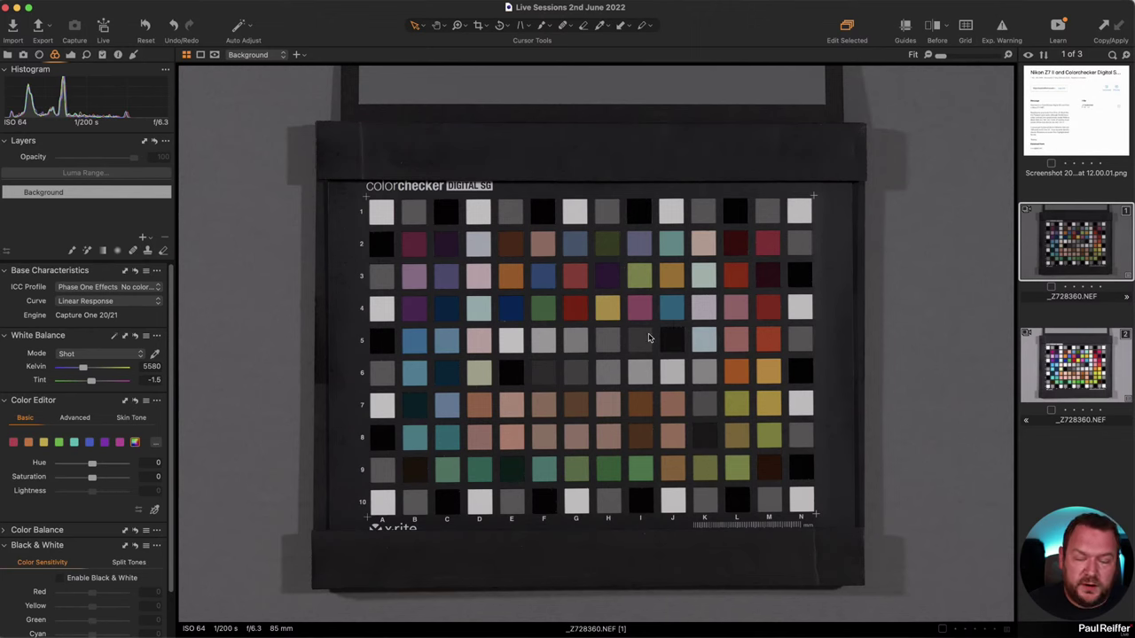
left_click(42, 36)
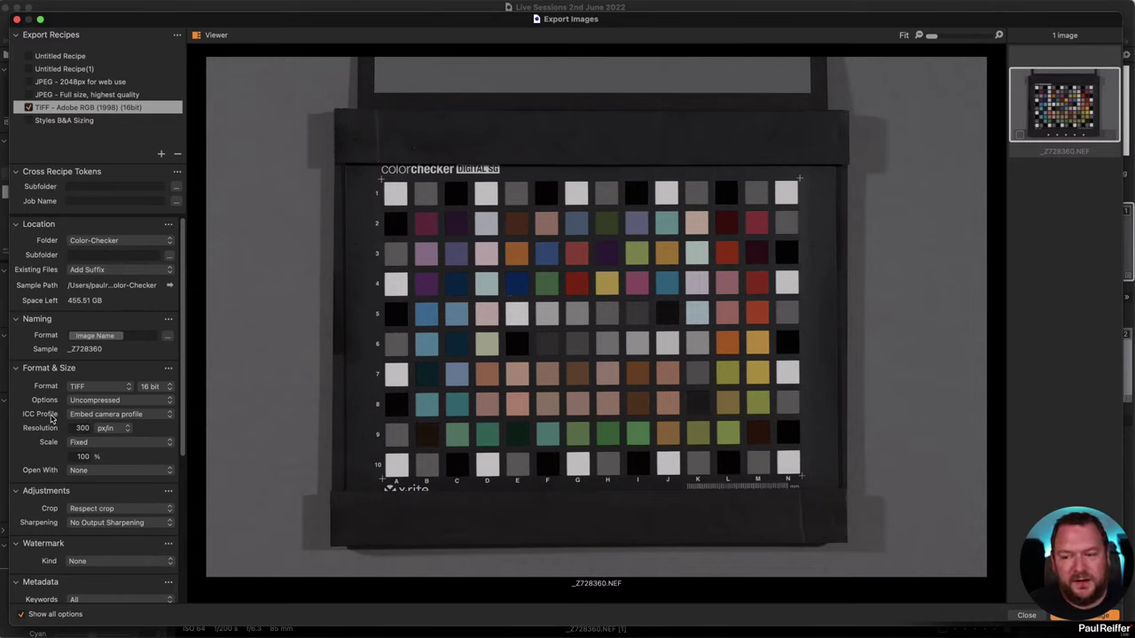
Try Adobe RGB (1998) as the export profile, then revert to Embed camera profile and close.
left_click(110, 420)
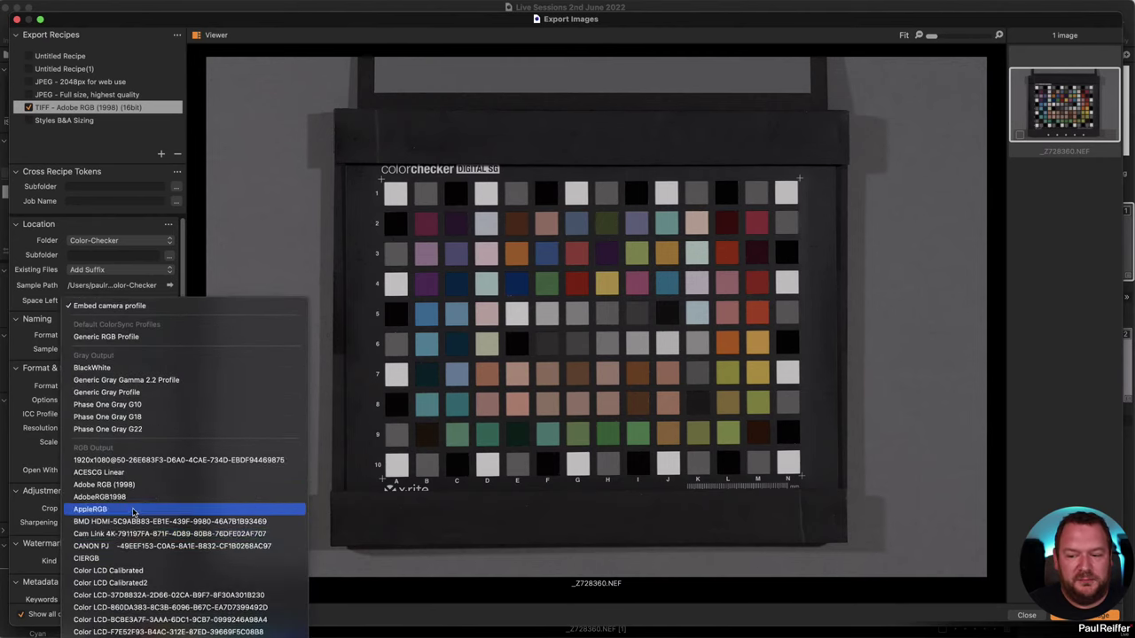
left_click(98, 362)
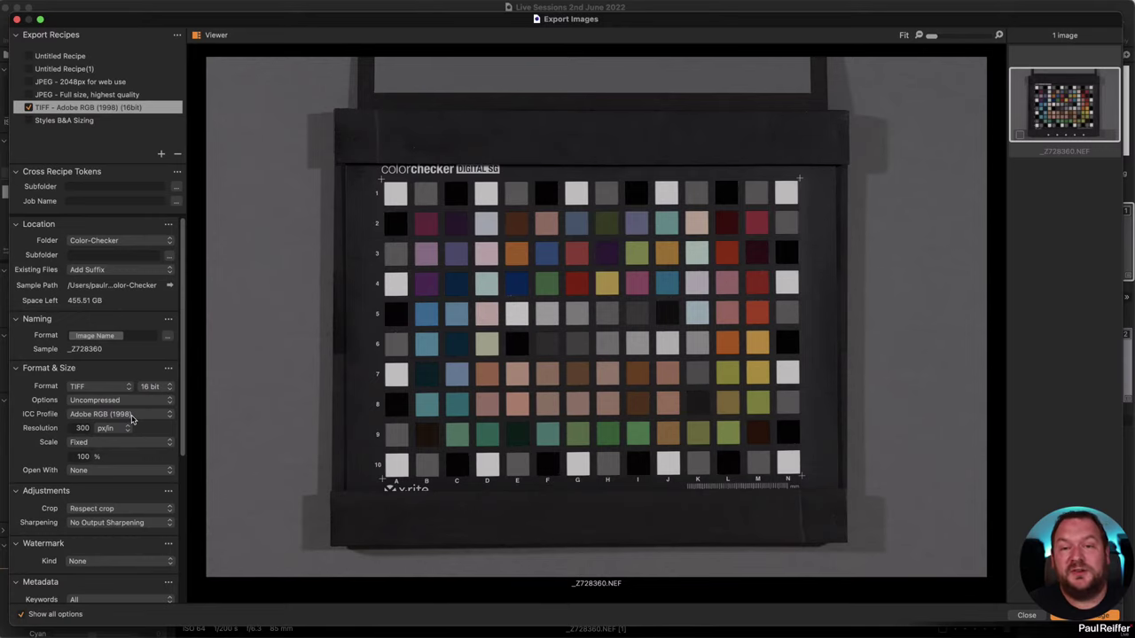
left_click(1029, 615)
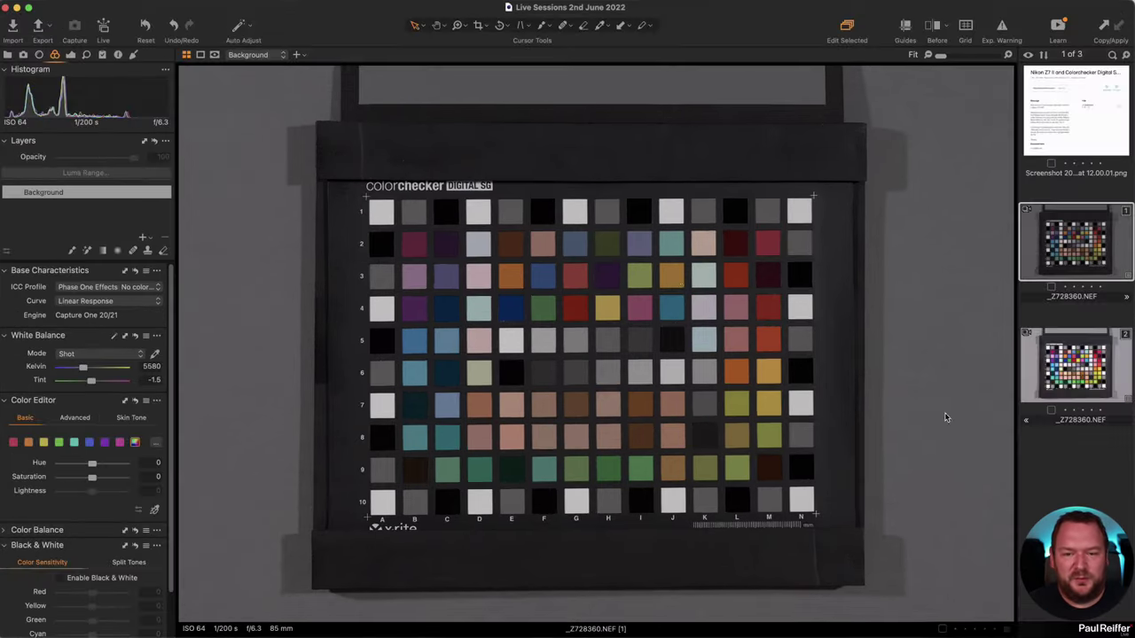
left_click(40, 32)
left_click(117, 414)
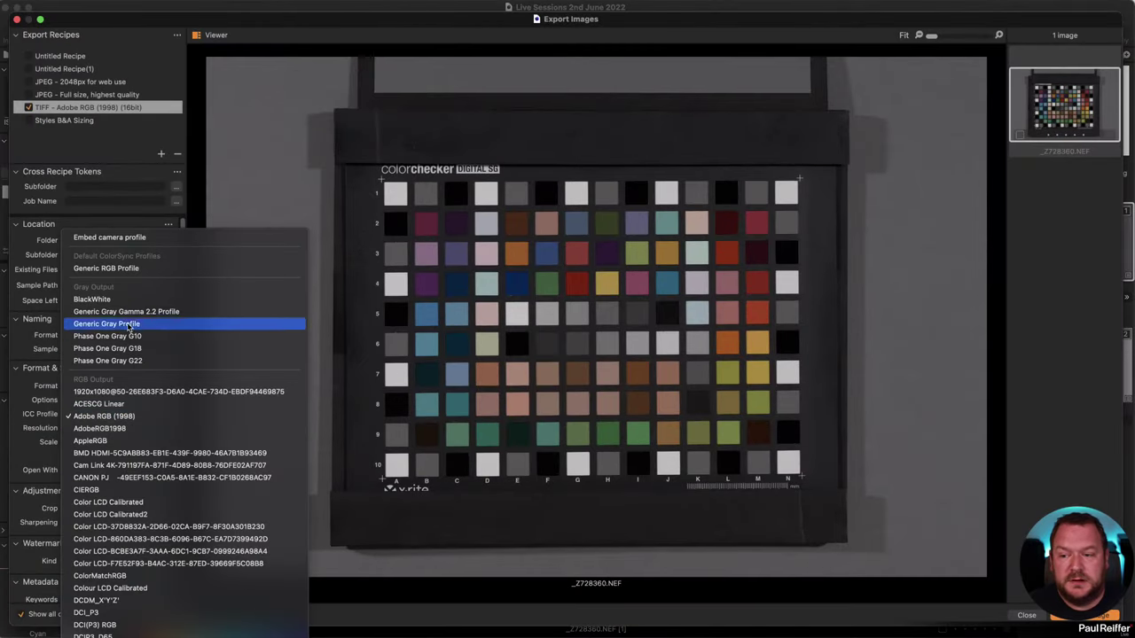
left_click(131, 237)
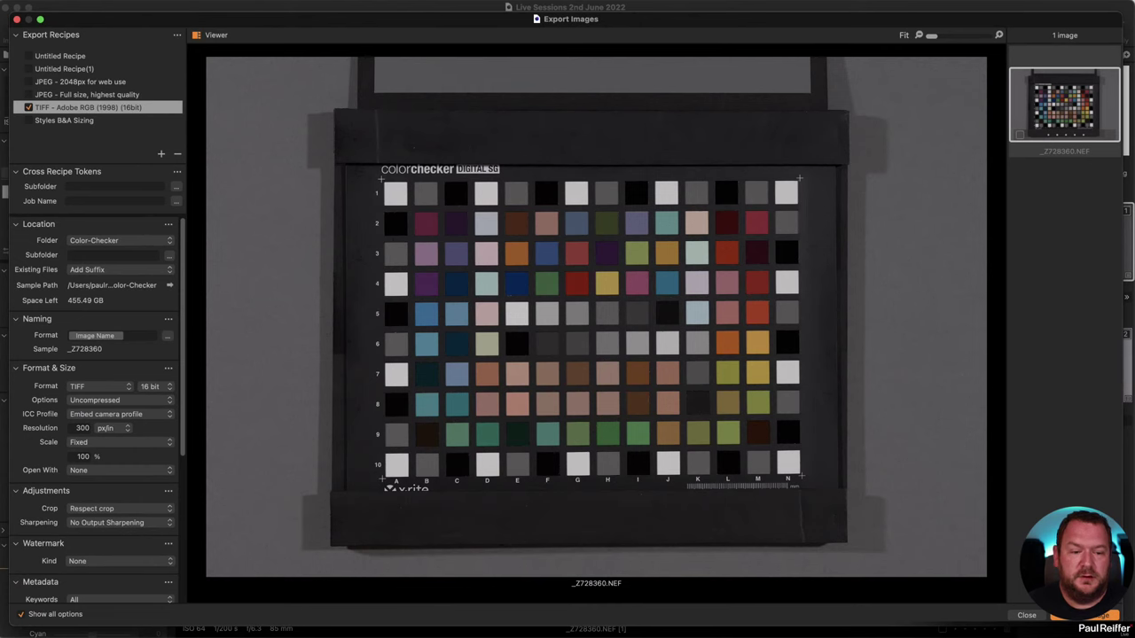
left_click(1025, 616)
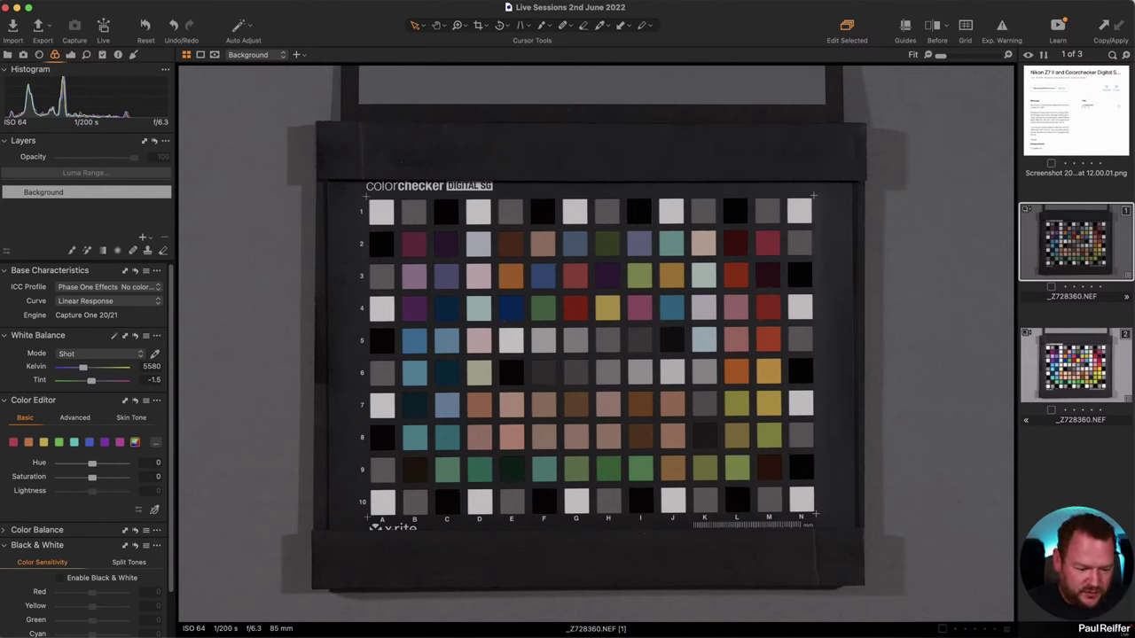
key("super+Tab")
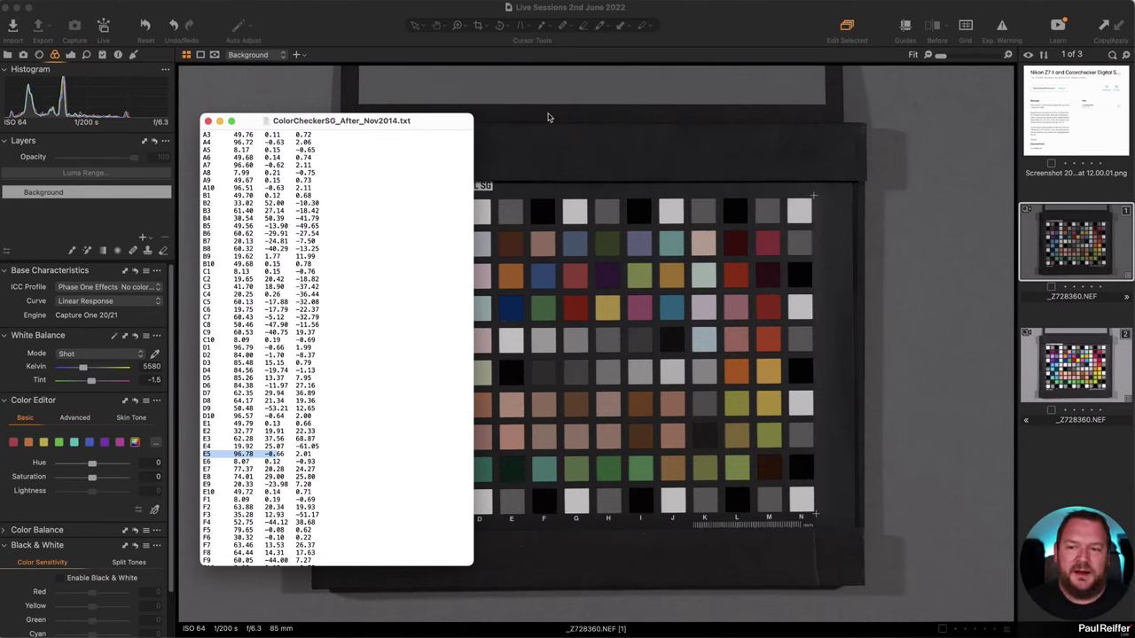
left_click(347, 27)
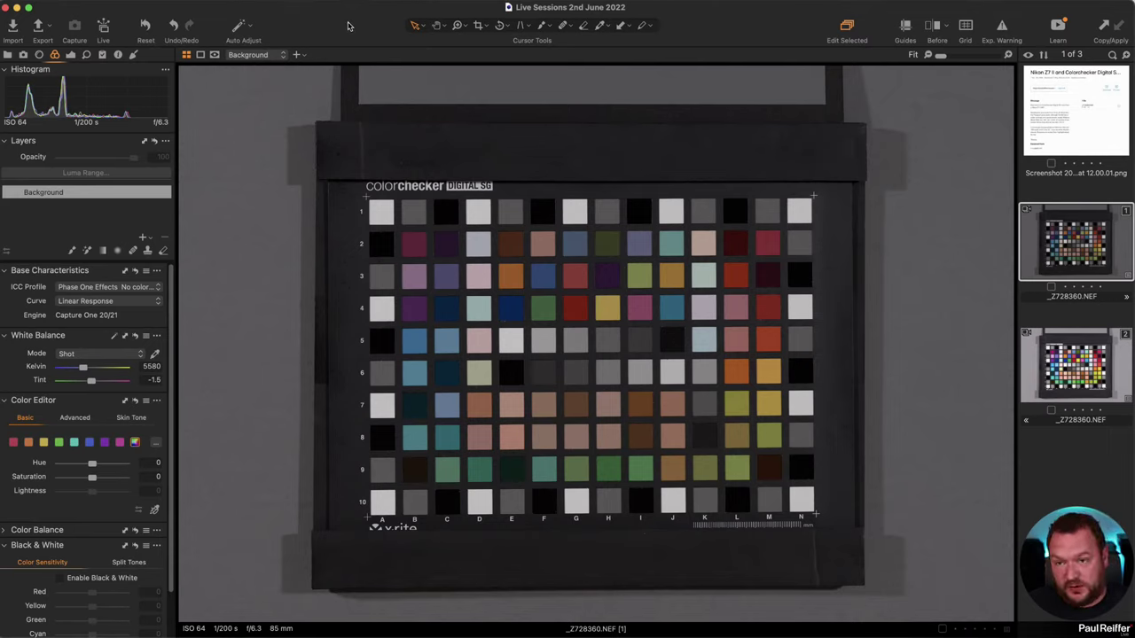
Check the ICC profile list, then create a floating Base Characteristics tool.
left_click(96, 287)
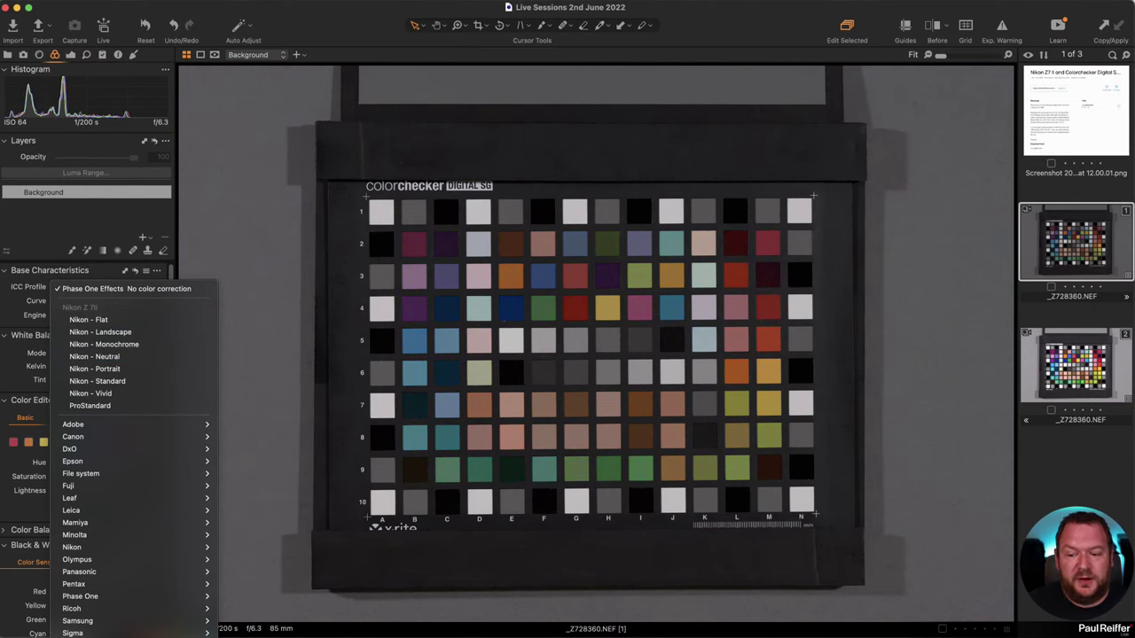
left_click(354, 18)
left_click(305, 2)
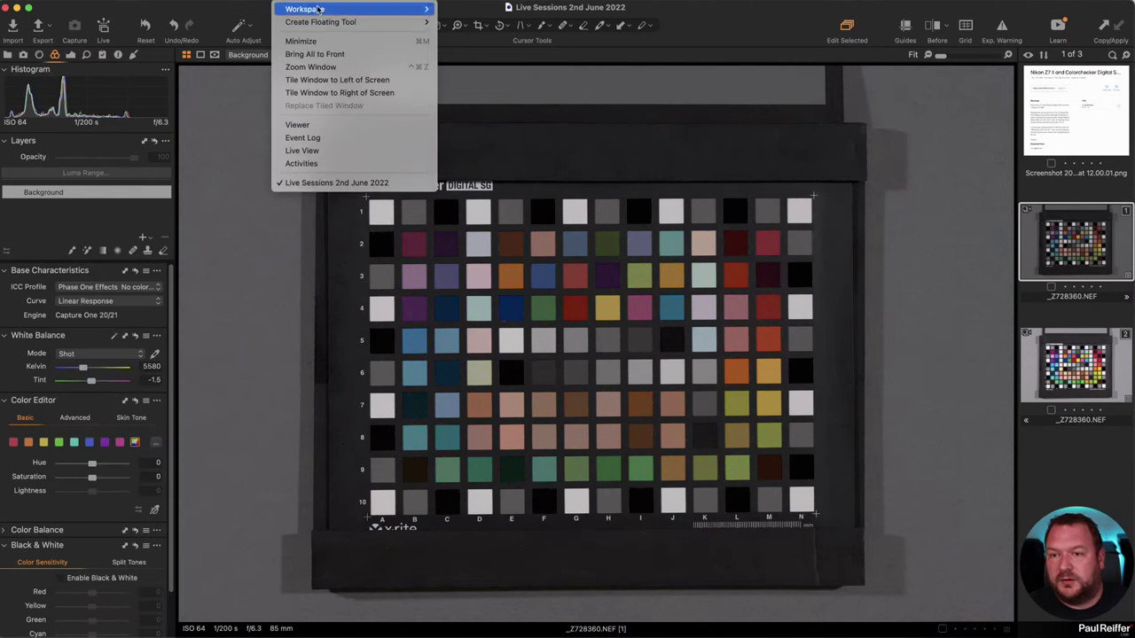
mouse_move(321, 21)
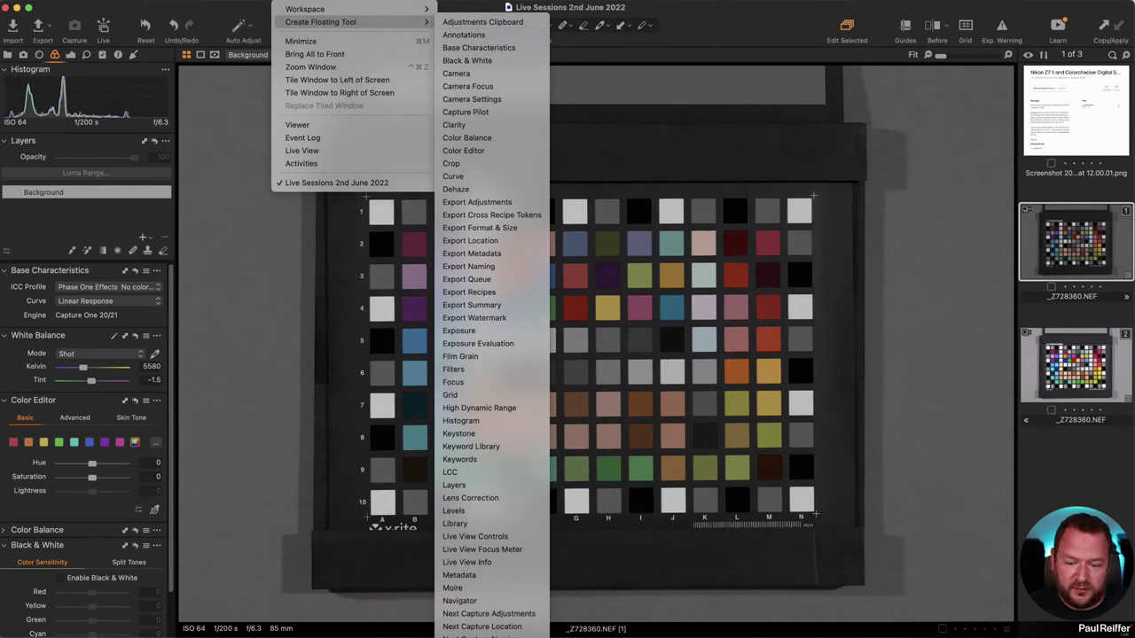
left_click(479, 47)
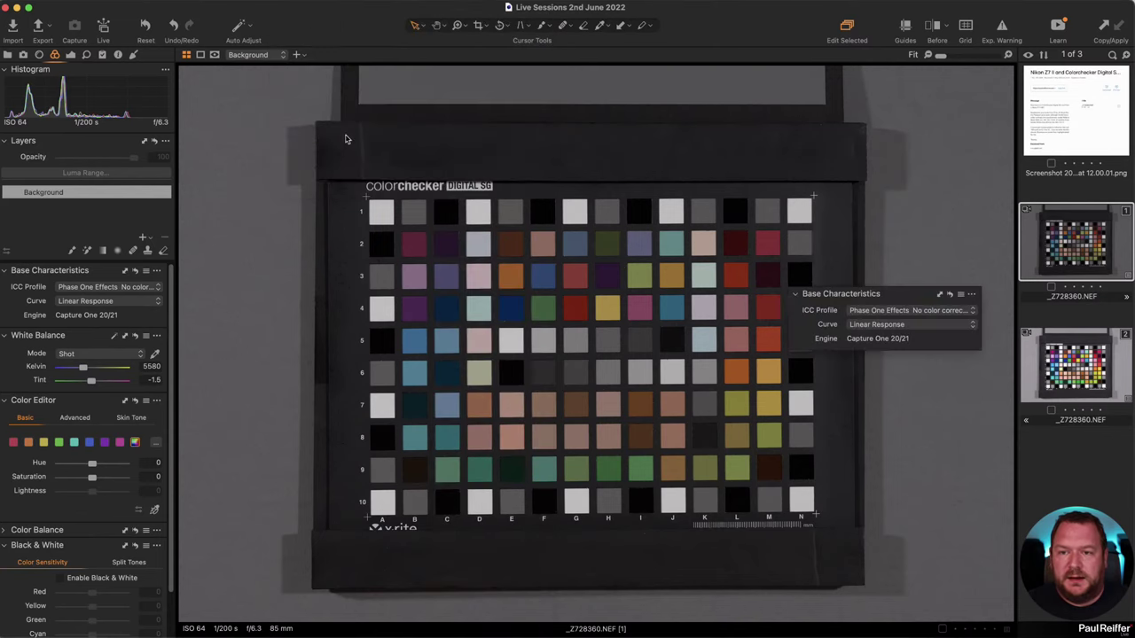
Move the floating tool to the top-left and browse its Other ICC profiles.
left_click_drag(892, 296, 238, 8)
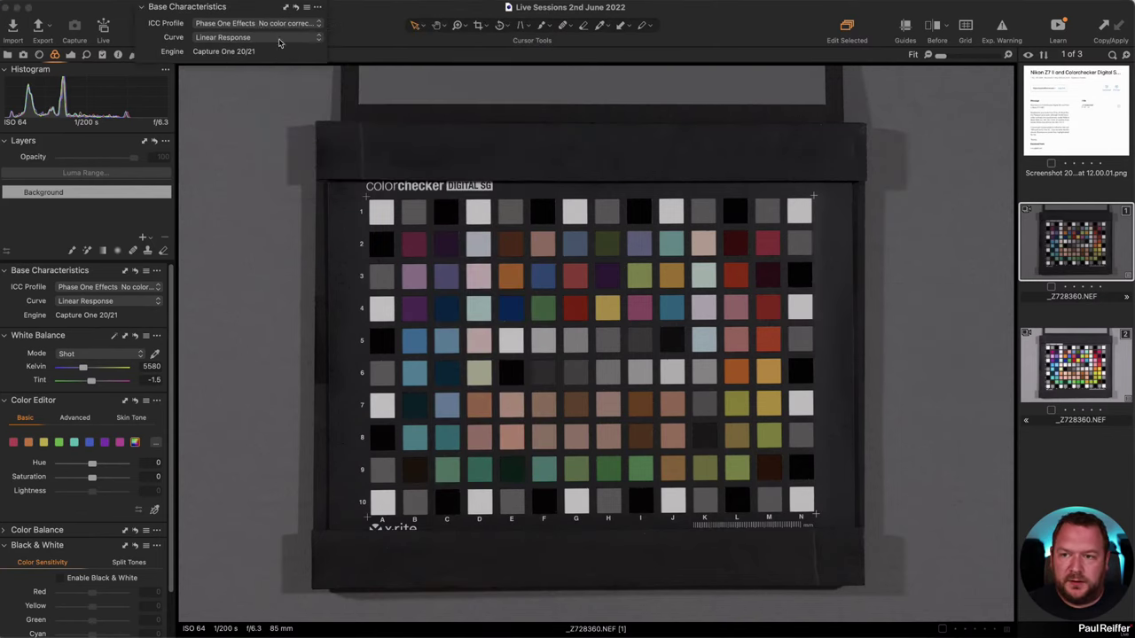
left_click(298, 23)
mouse_move(266, 418)
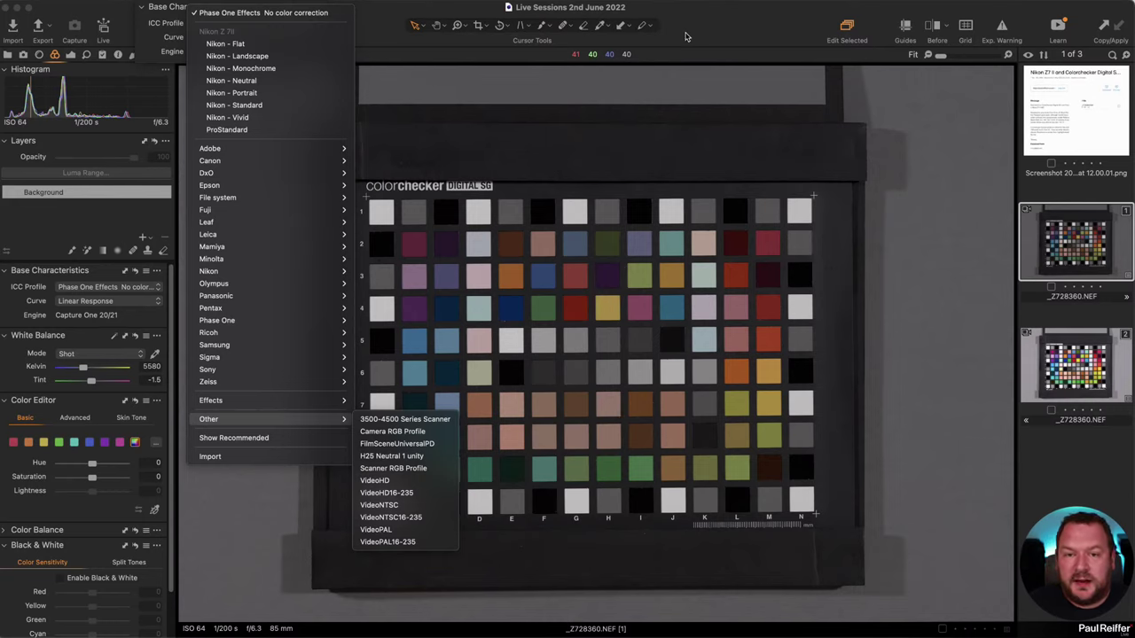
Close the profile menu unchanged and remove the floating Base Characteristics tool.
left_click(618, 411)
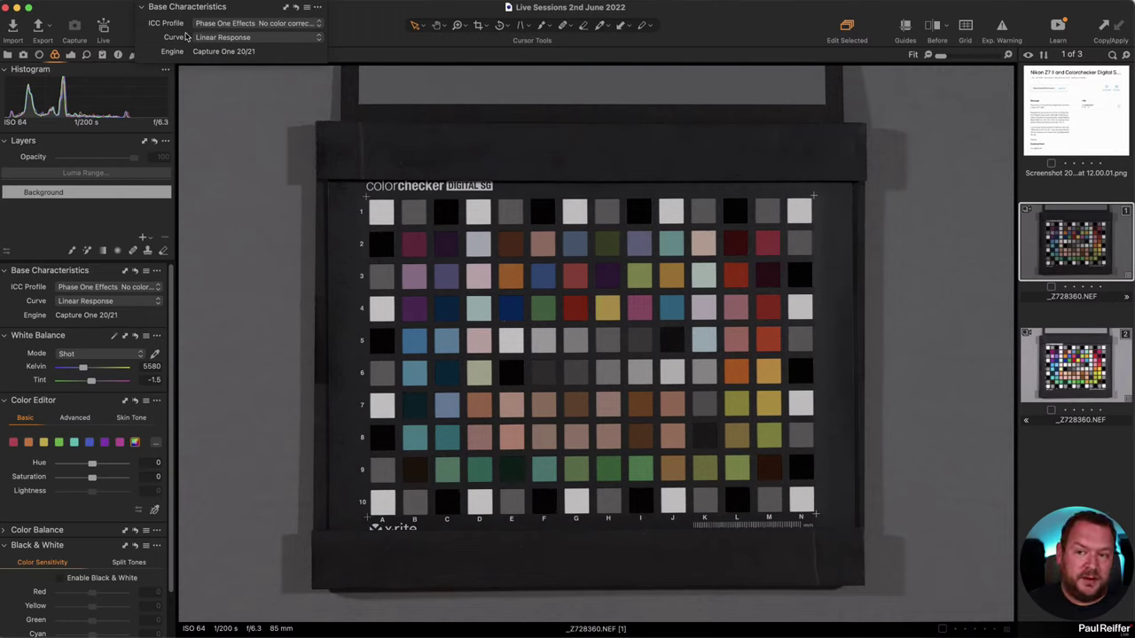
left_click(317, 8)
left_click(376, 82)
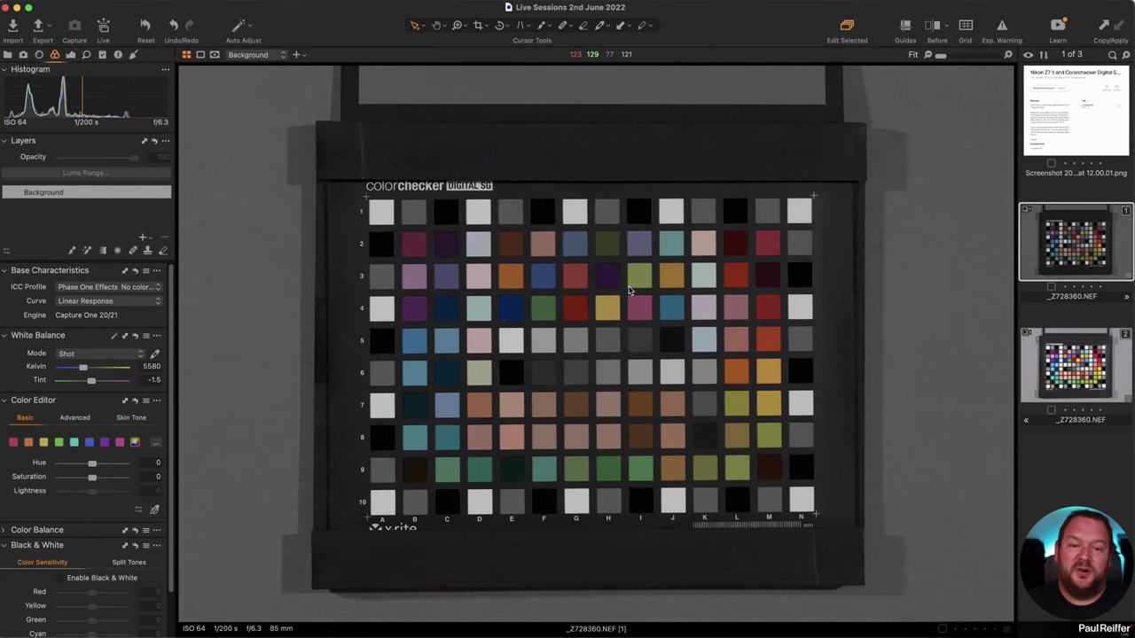
Select variant 2 of _Z728360.NEF, with ProStandard and 5580 K white balance.
left_click(1075, 364)
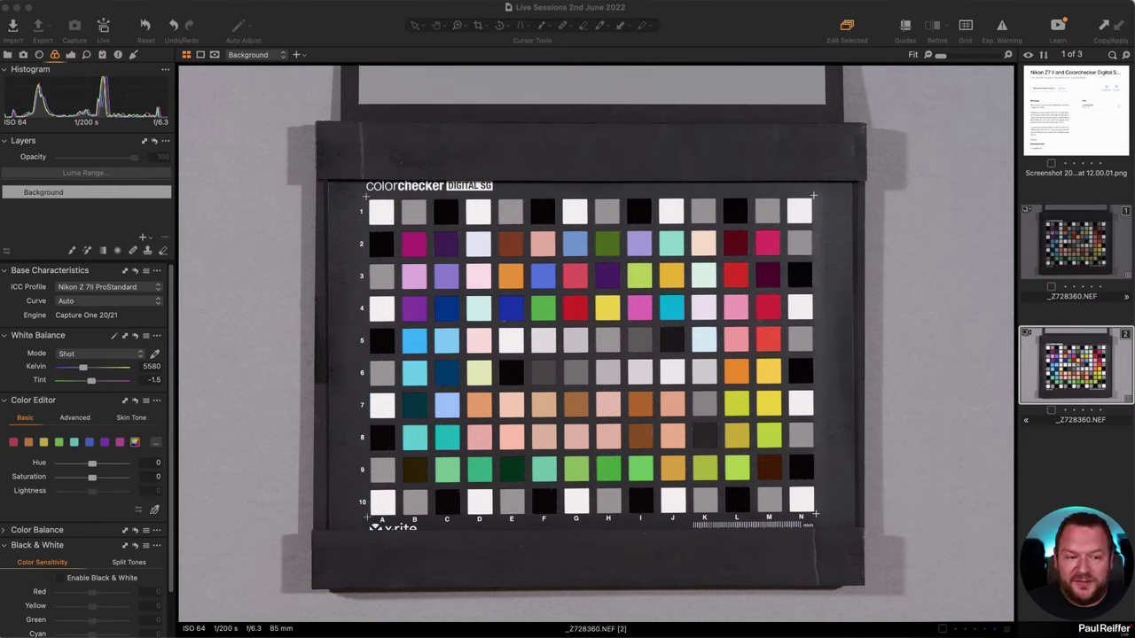
Open the Chris collection in the Library, then return to the Adjustments tab.
left_click(8, 55)
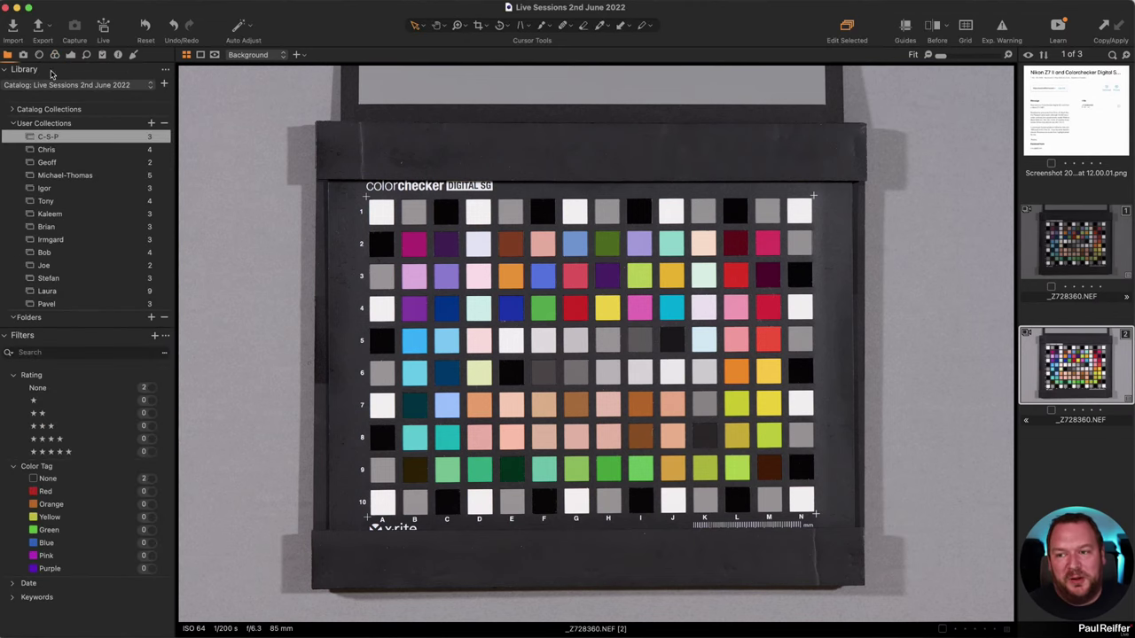
left_click(72, 154)
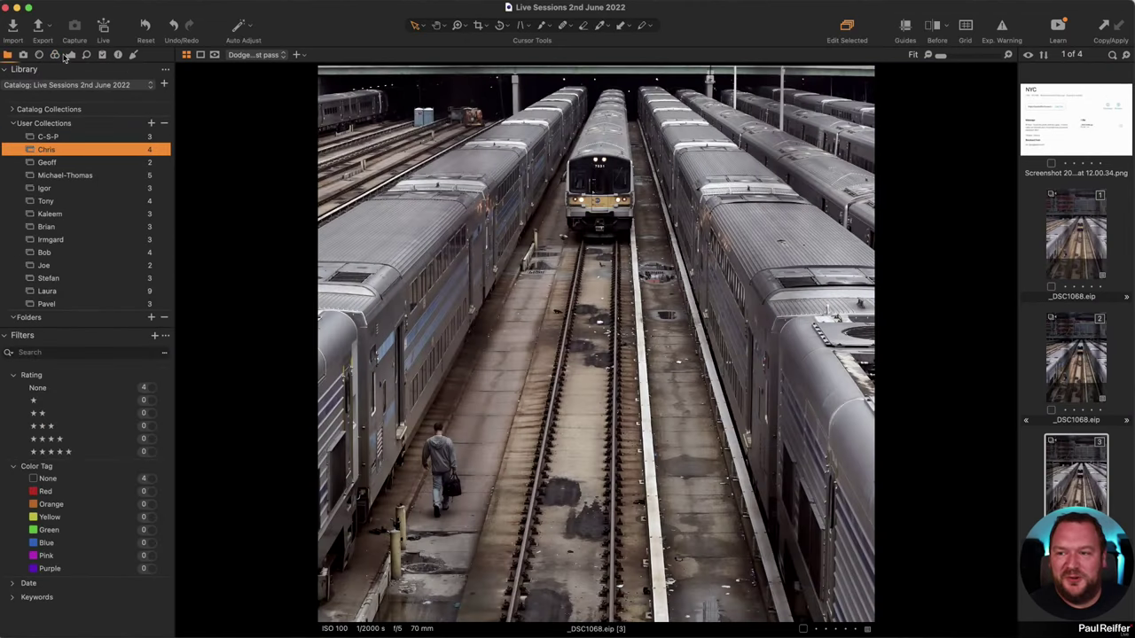
left_click(70, 55)
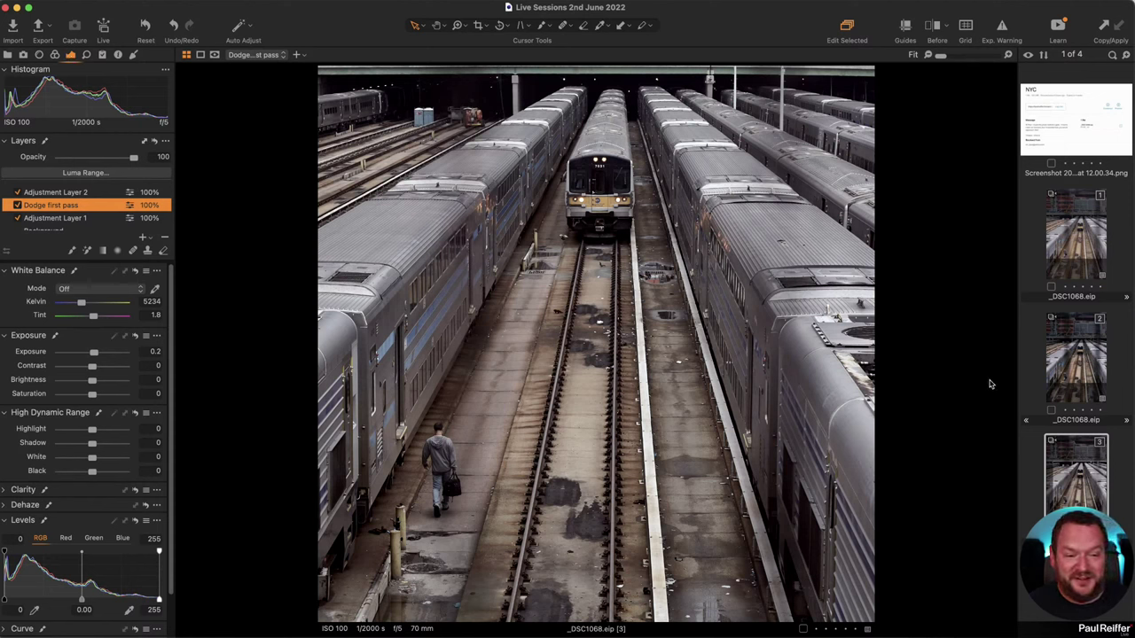
Create a new unedited variant, then compare variants 3, 2 and 1, ending on variant 3.
right_click(1059, 470)
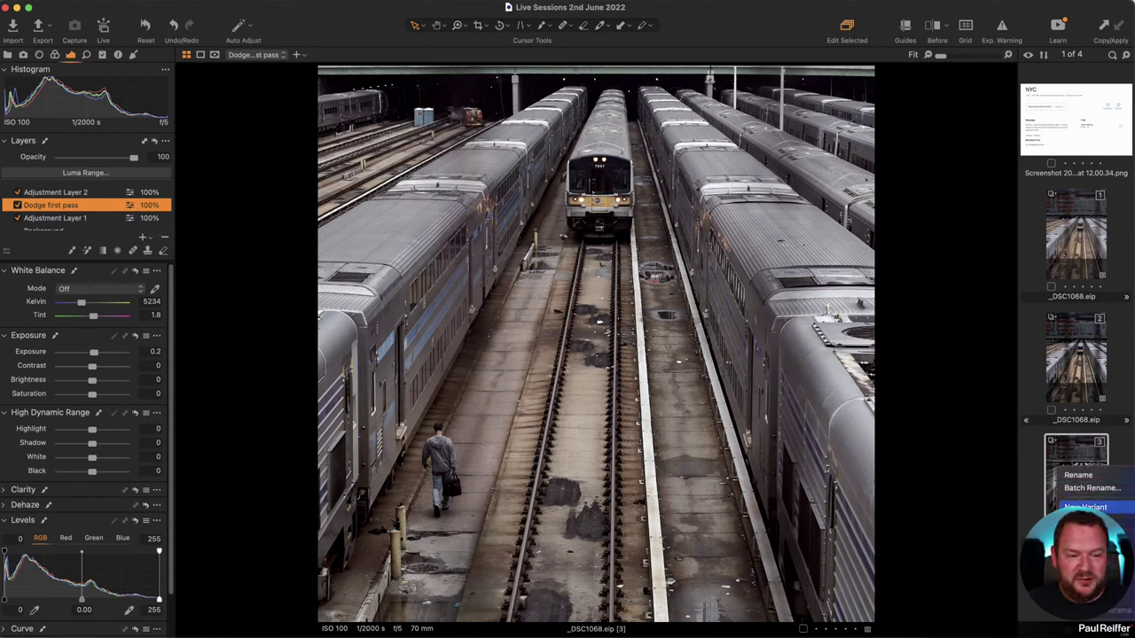
left_click(1085, 507)
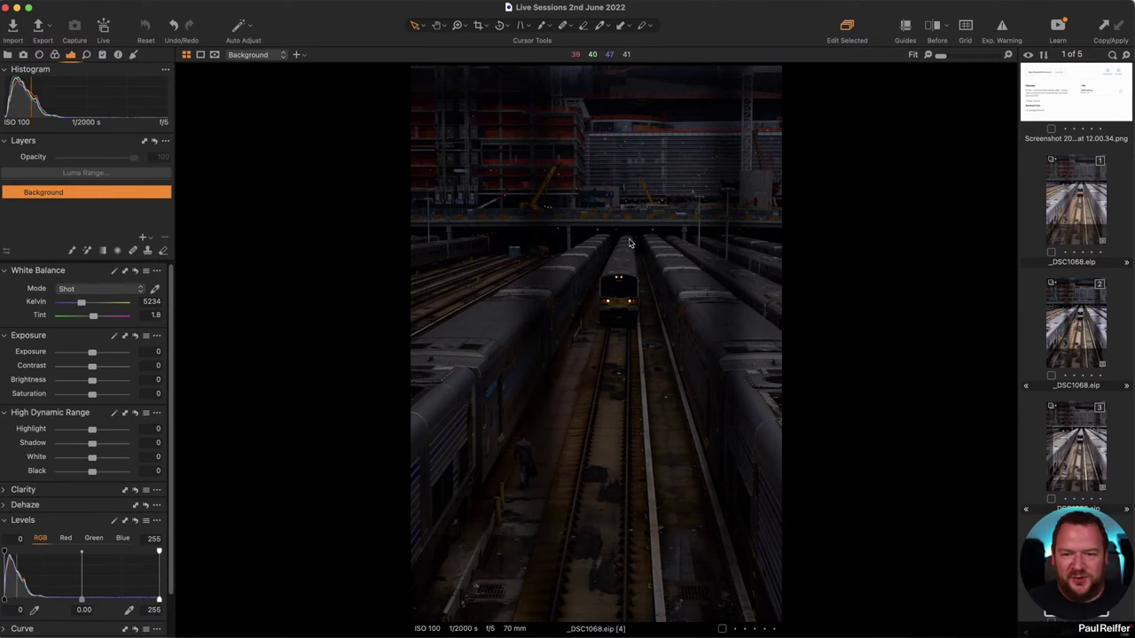
left_click(1080, 450)
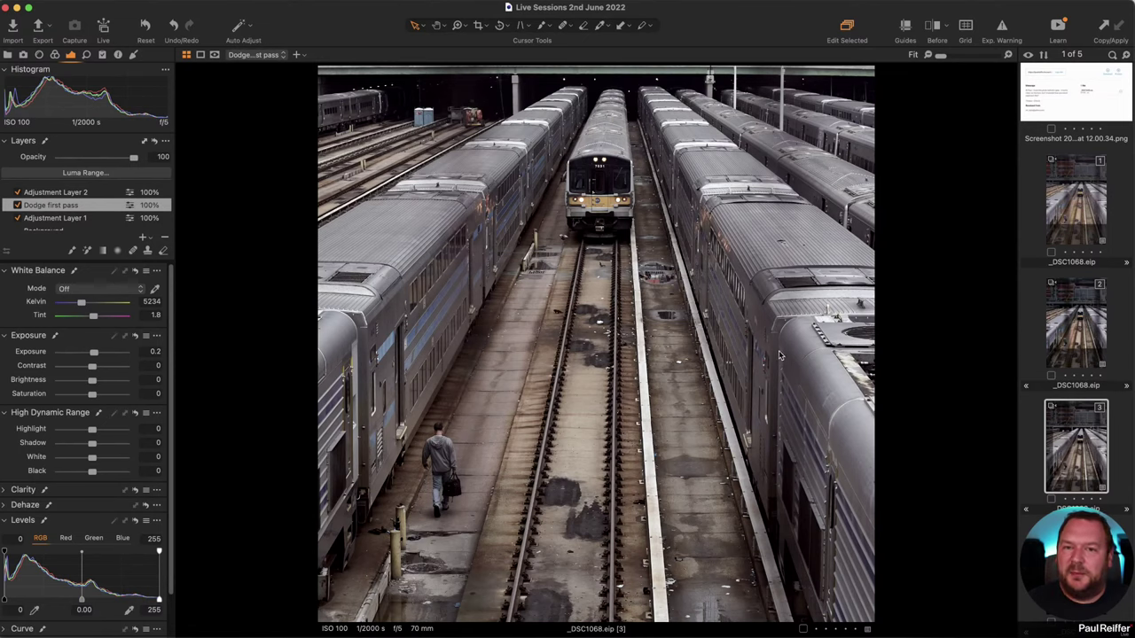
left_click(1076, 330)
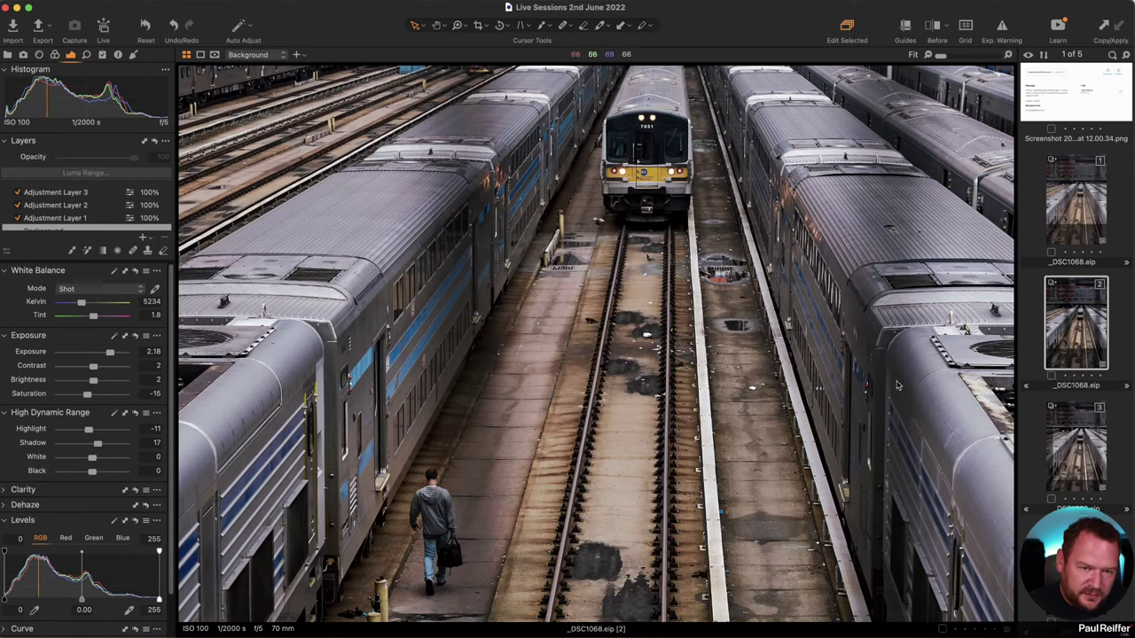
left_click(1054, 208)
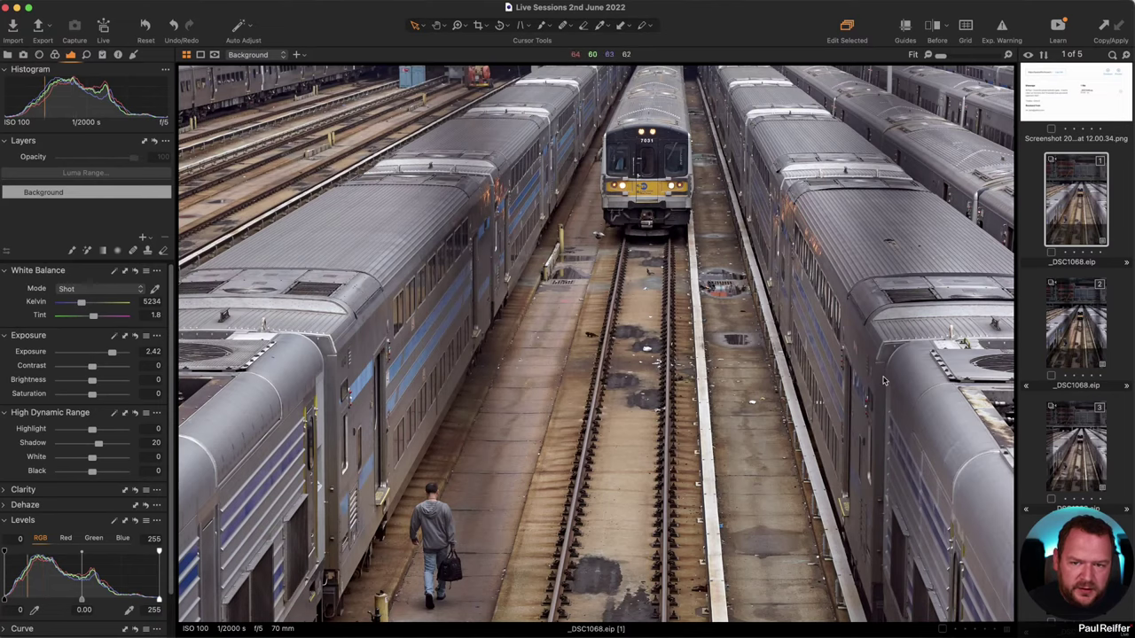
left_click(1078, 446)
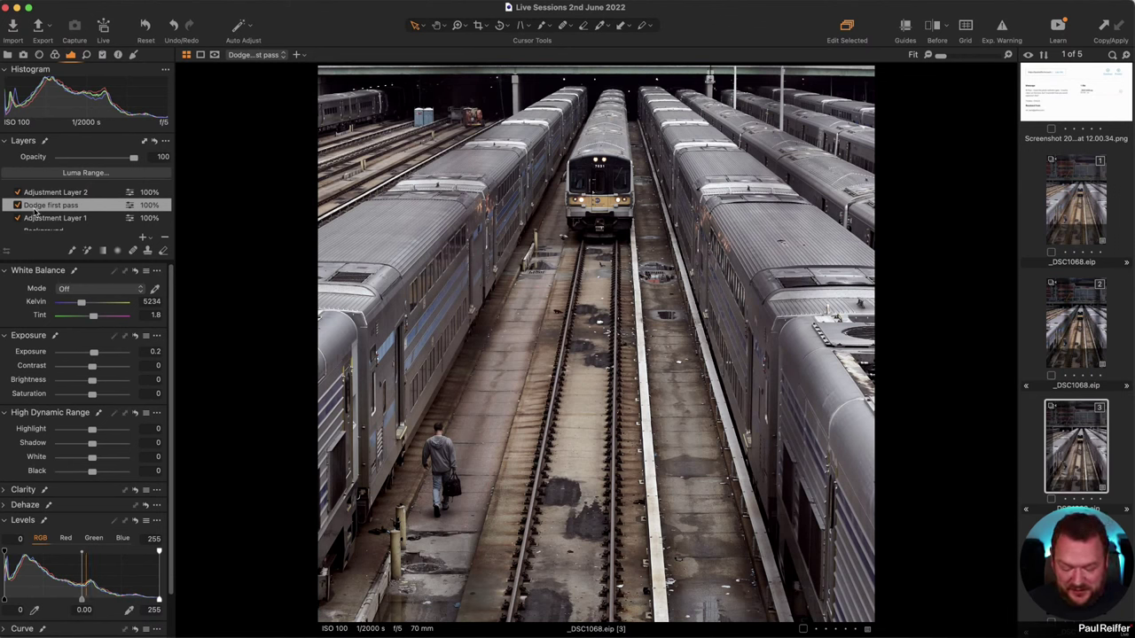
Show the Dodge first pass layer's mask, peek at variant 4, and return to variant 3.
key("m")
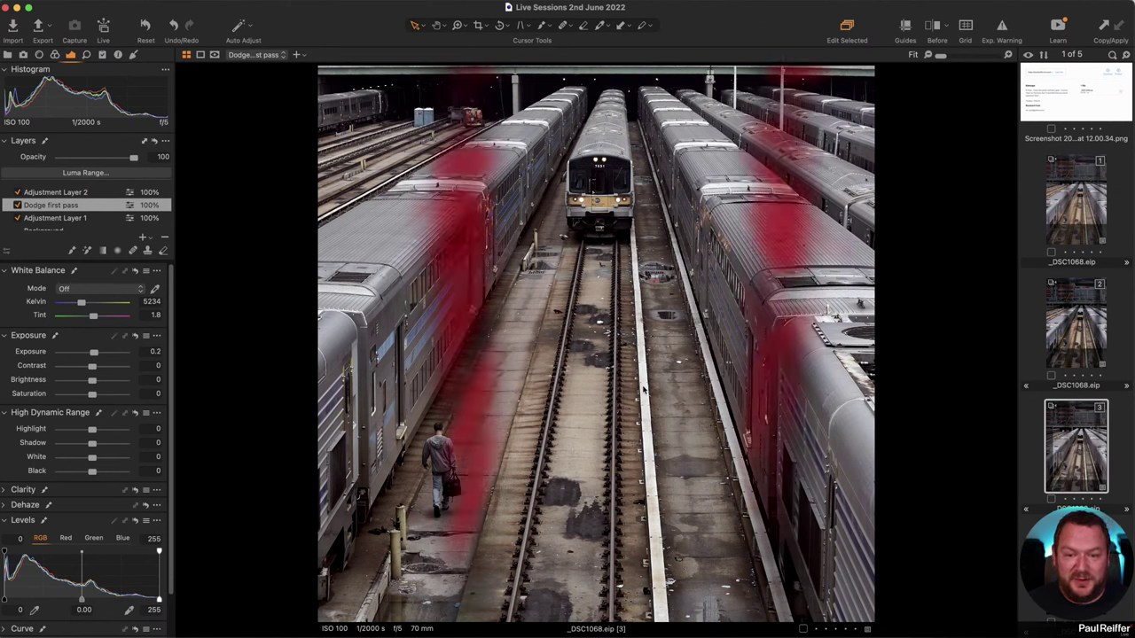
left_click(17, 205)
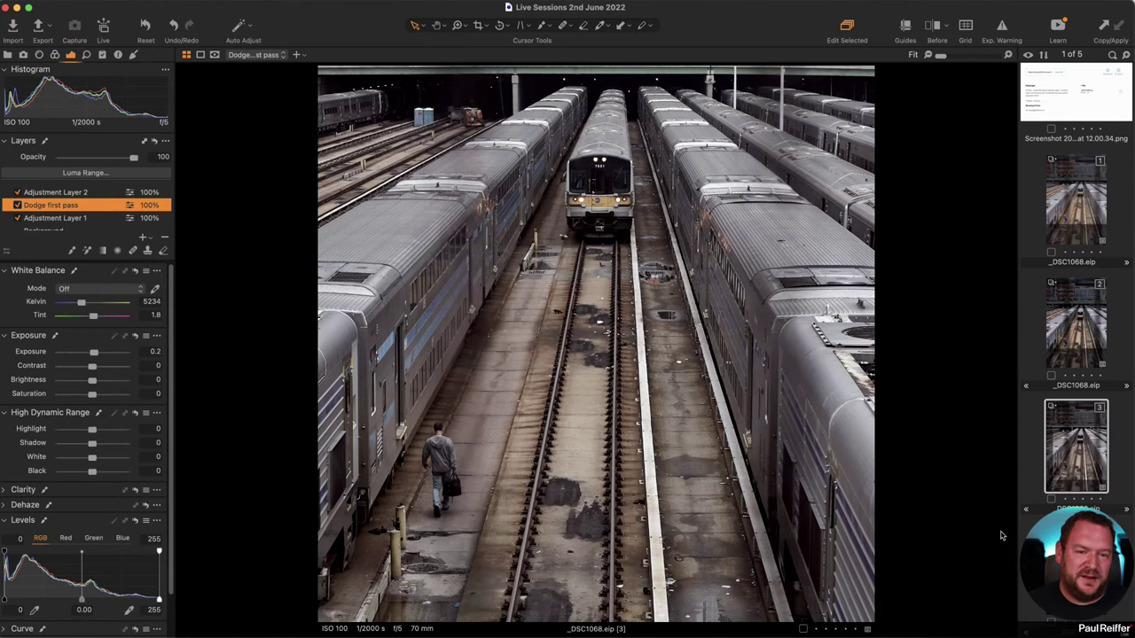
key("Right")
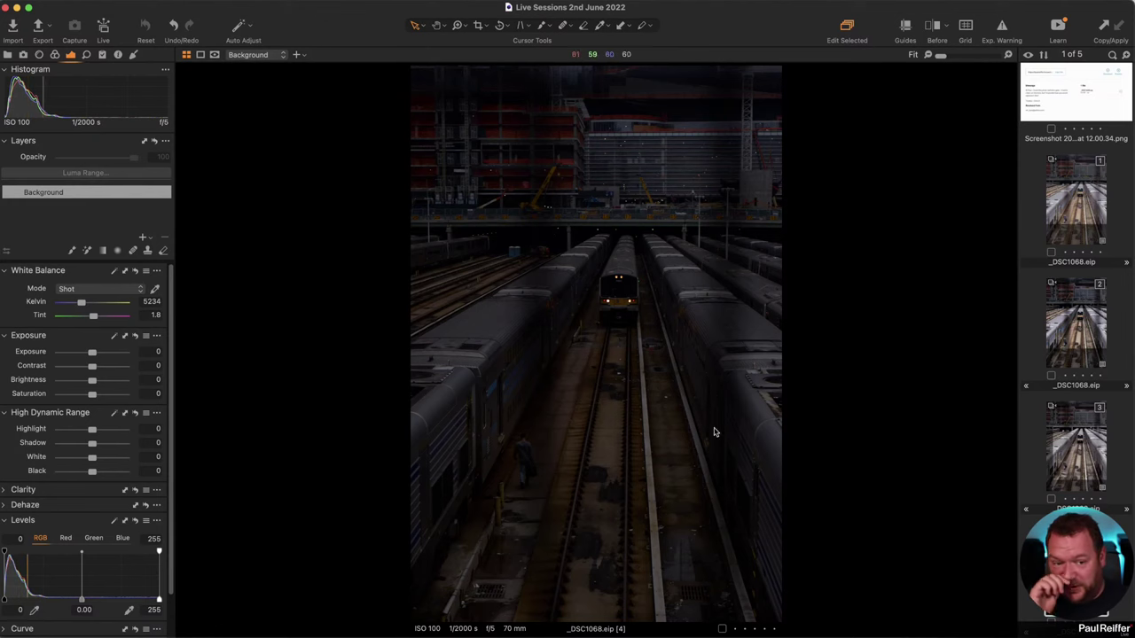
left_click(1068, 458)
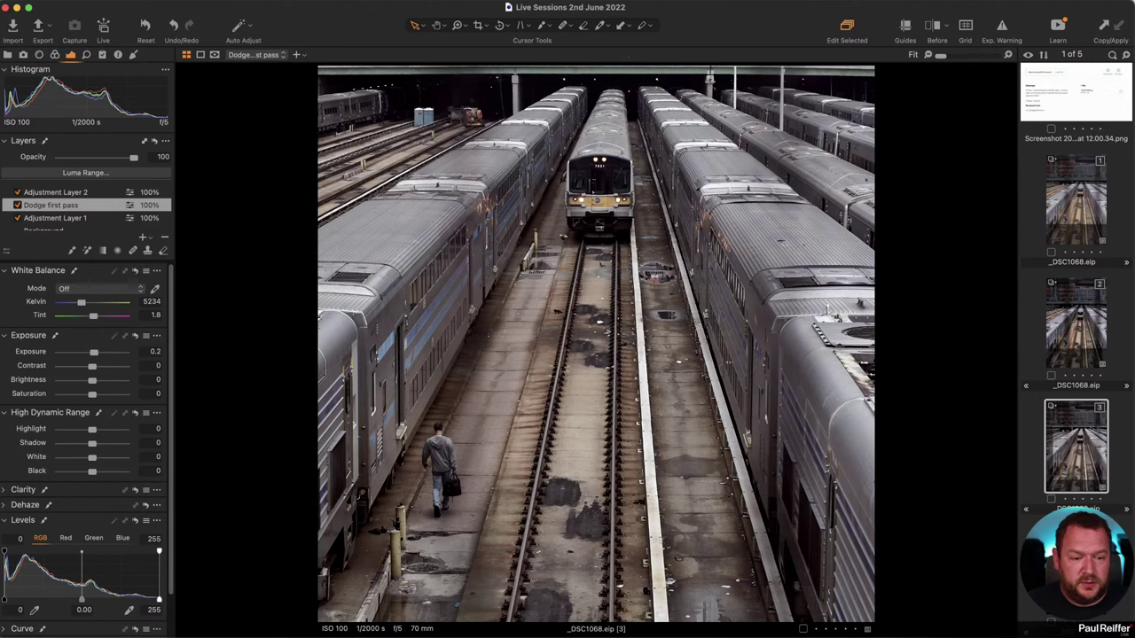
Raise variant 4's Exposure to 1.99 and zoom in on the construction site's floors.
key("Down")
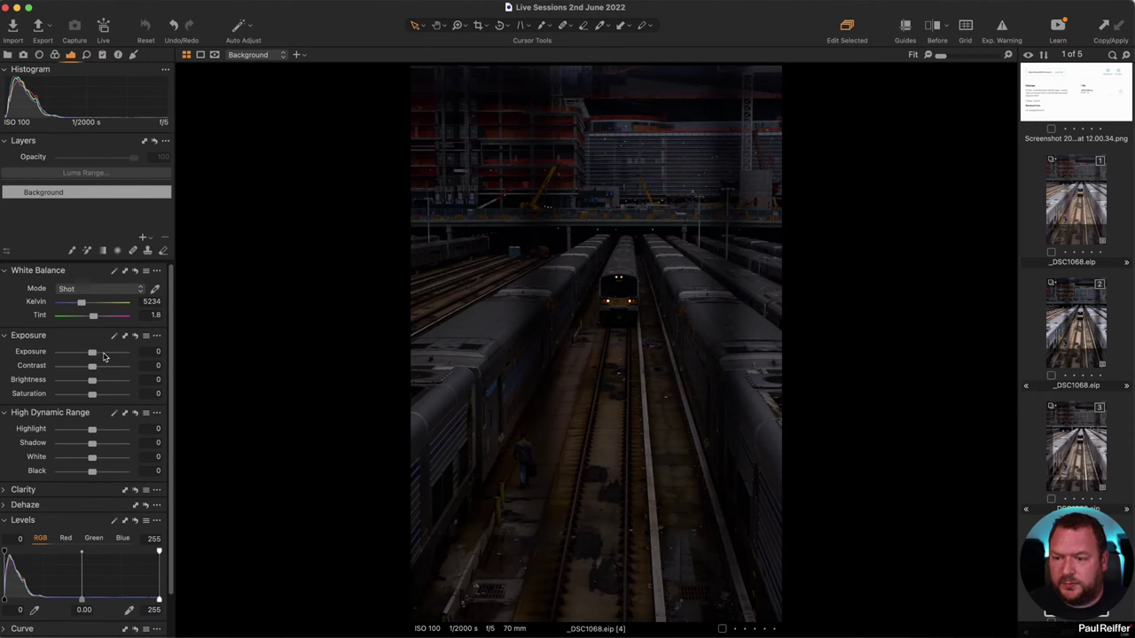
left_click_drag(92, 353, 110, 355)
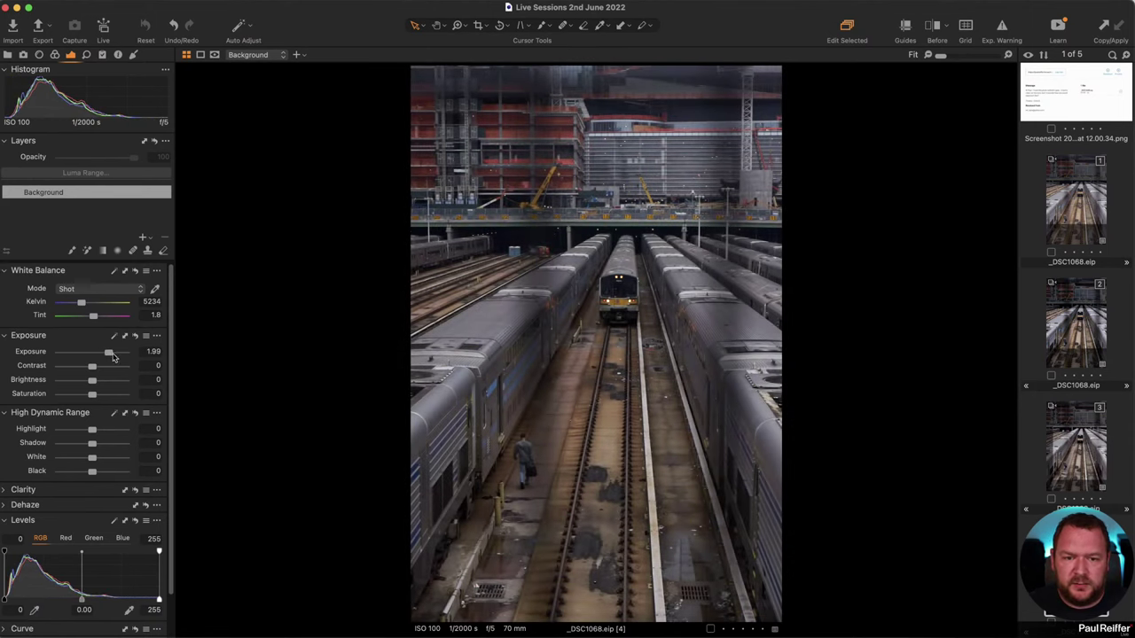
key("p")
left_click(543, 182)
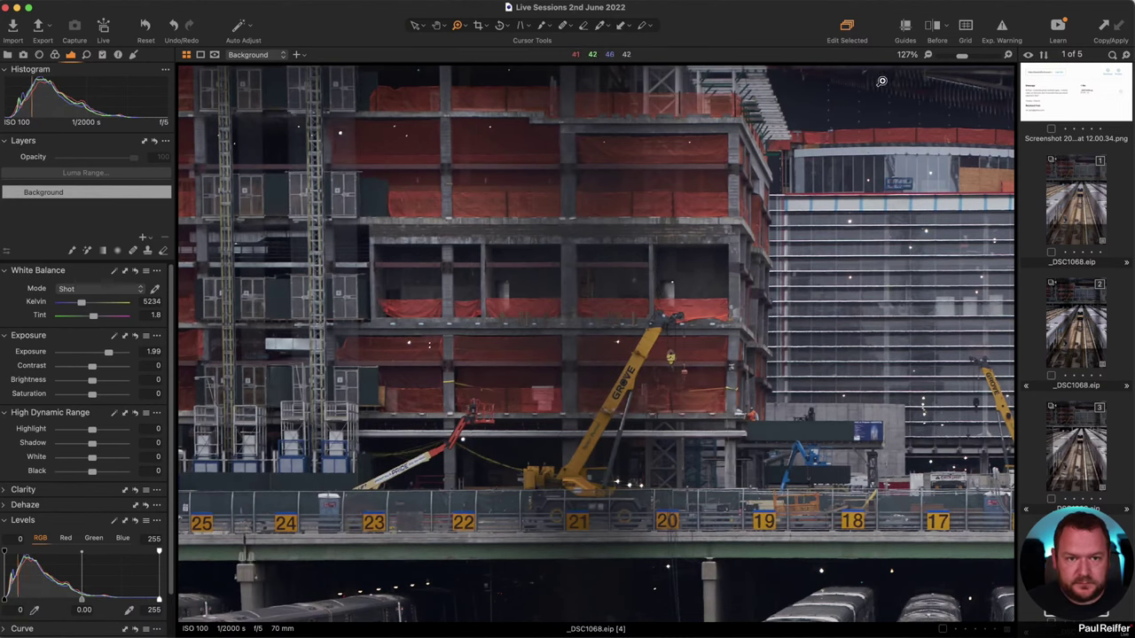
left_click(414, 313)
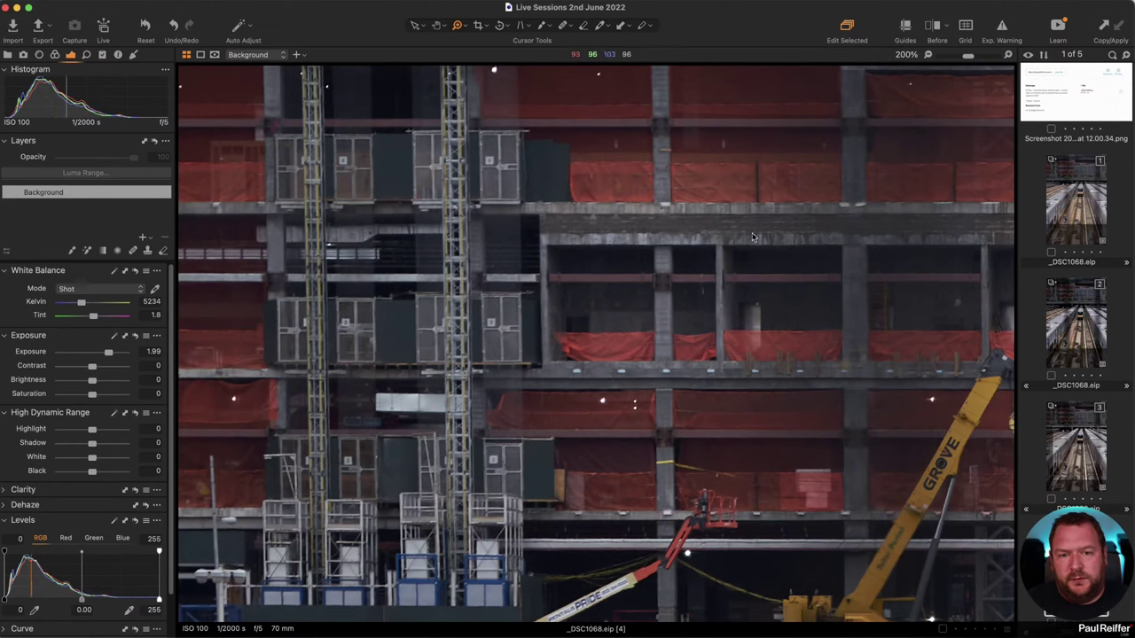
left_click(692, 226)
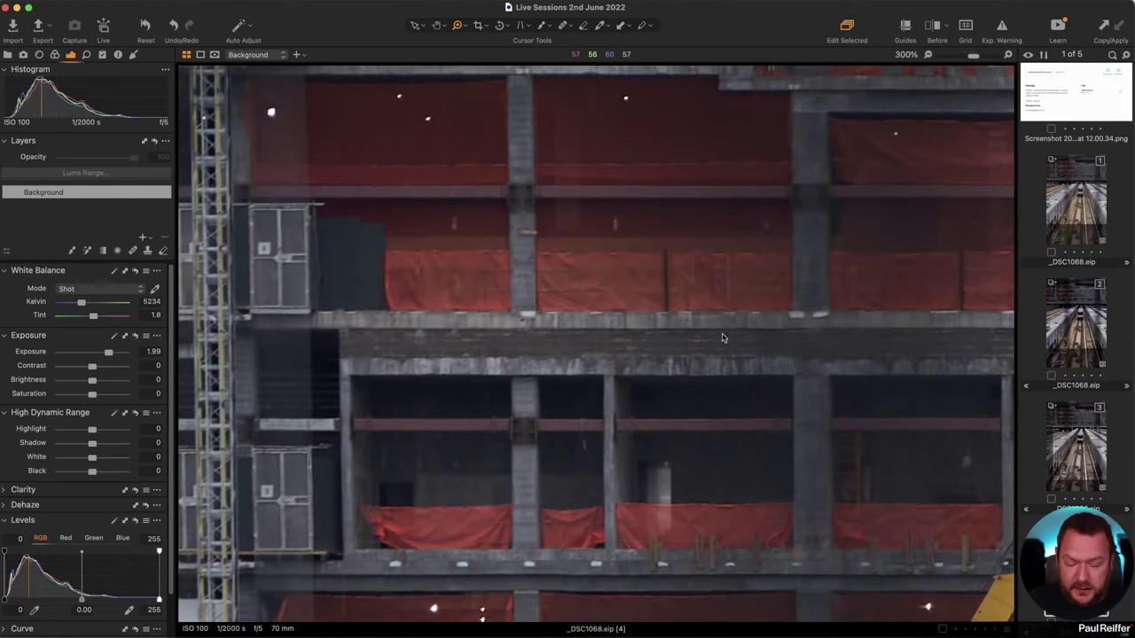
Pan across the building, fit the whole photo in view, and return to variant 3.
left_click_drag(725, 337, 517, 334)
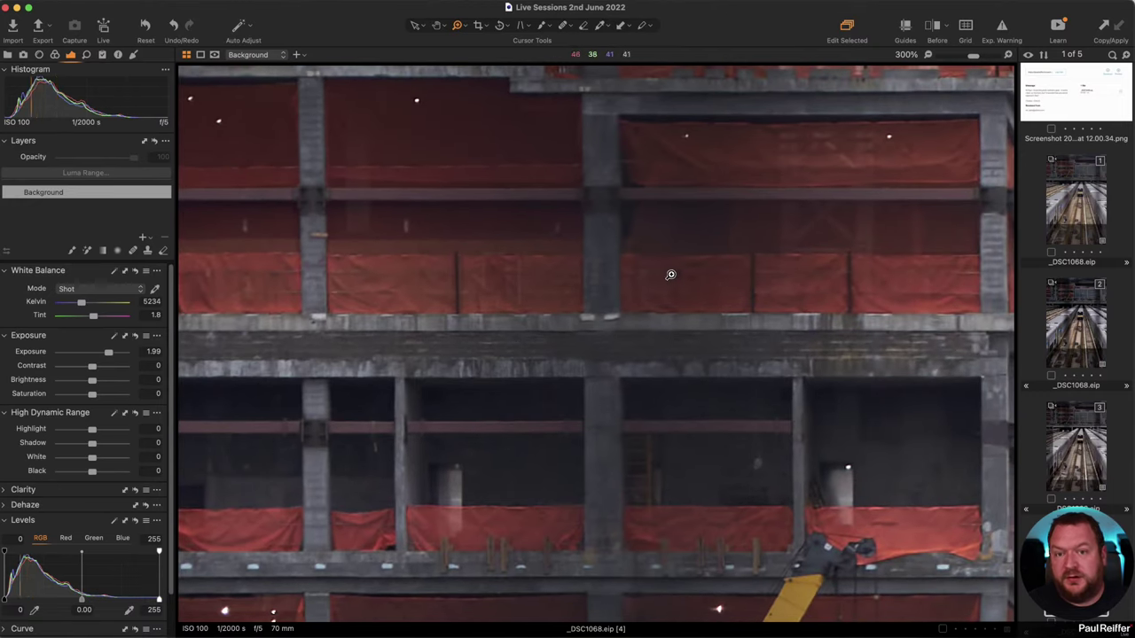
left_click(642, 333)
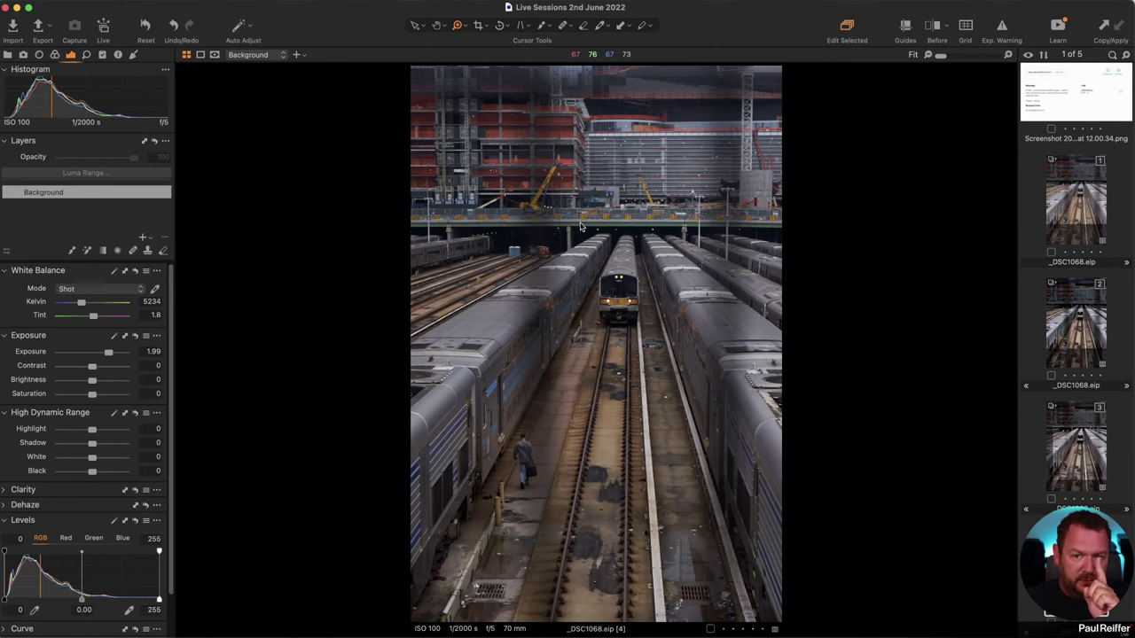
scroll(576, 222, "up", 3)
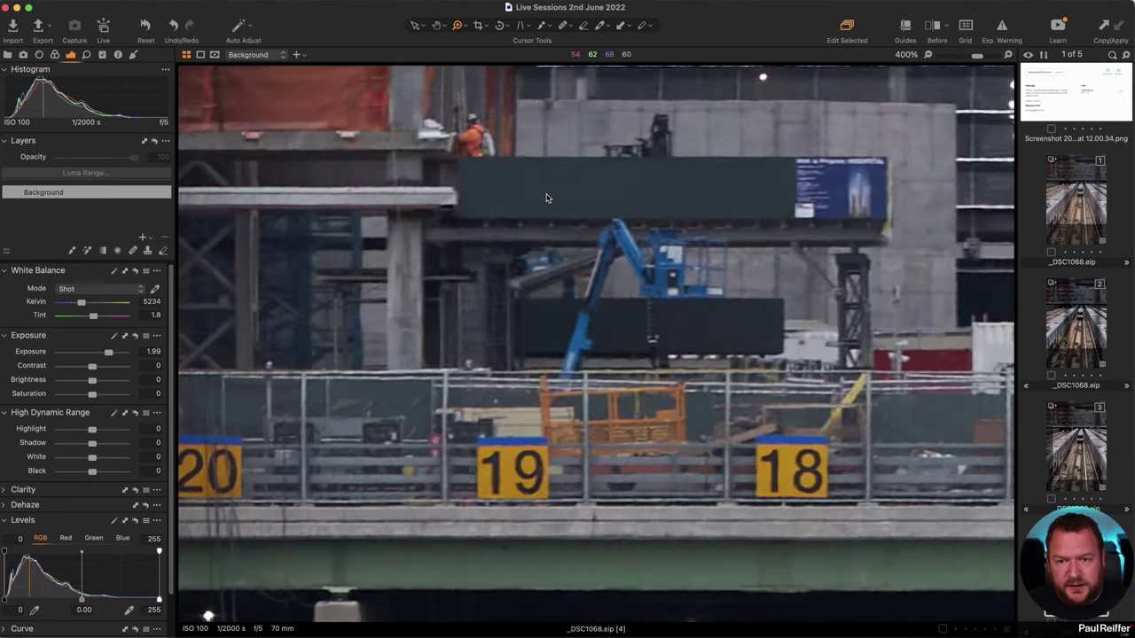
scroll(545, 257, "up", 5)
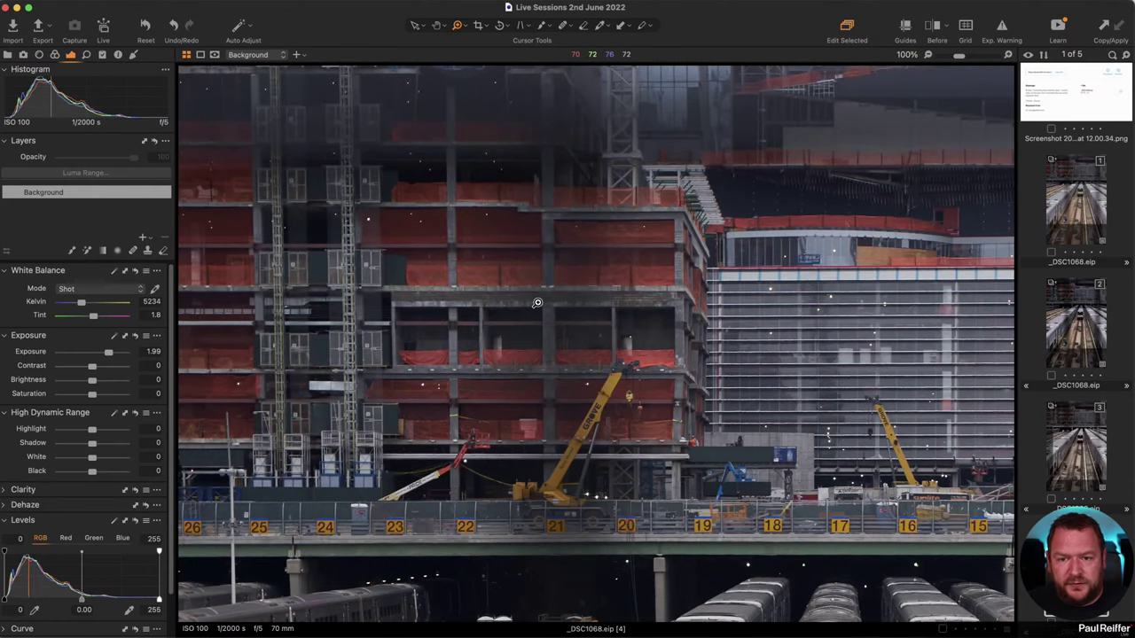
scroll(537, 303, "up", 2)
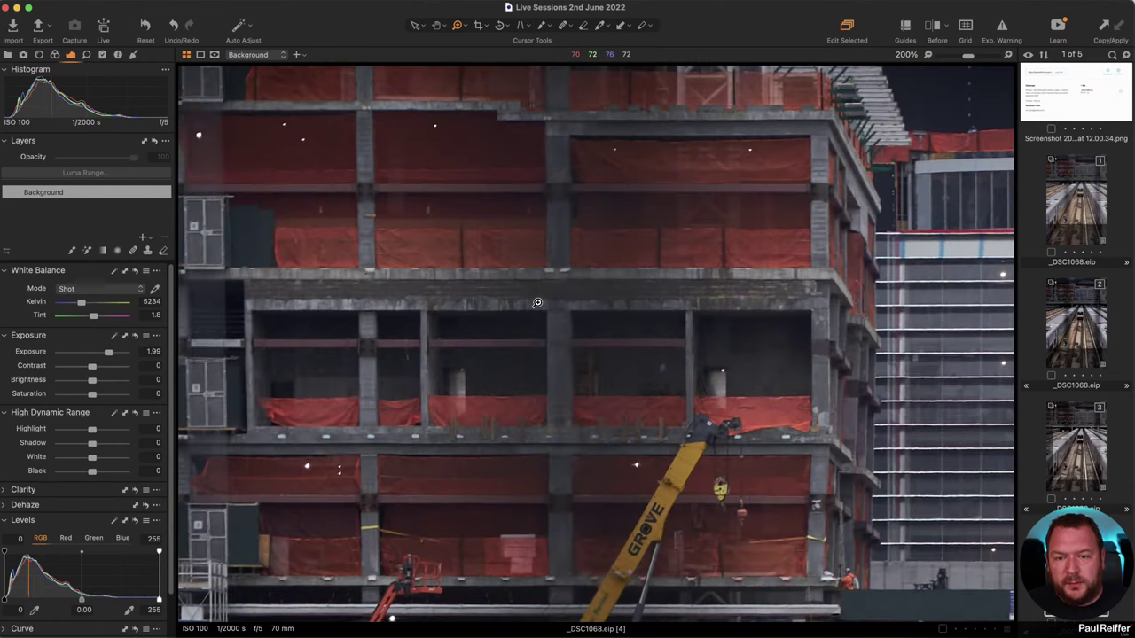
scroll(793, 312, "left", 4)
scroll(794, 312, "up", 2)
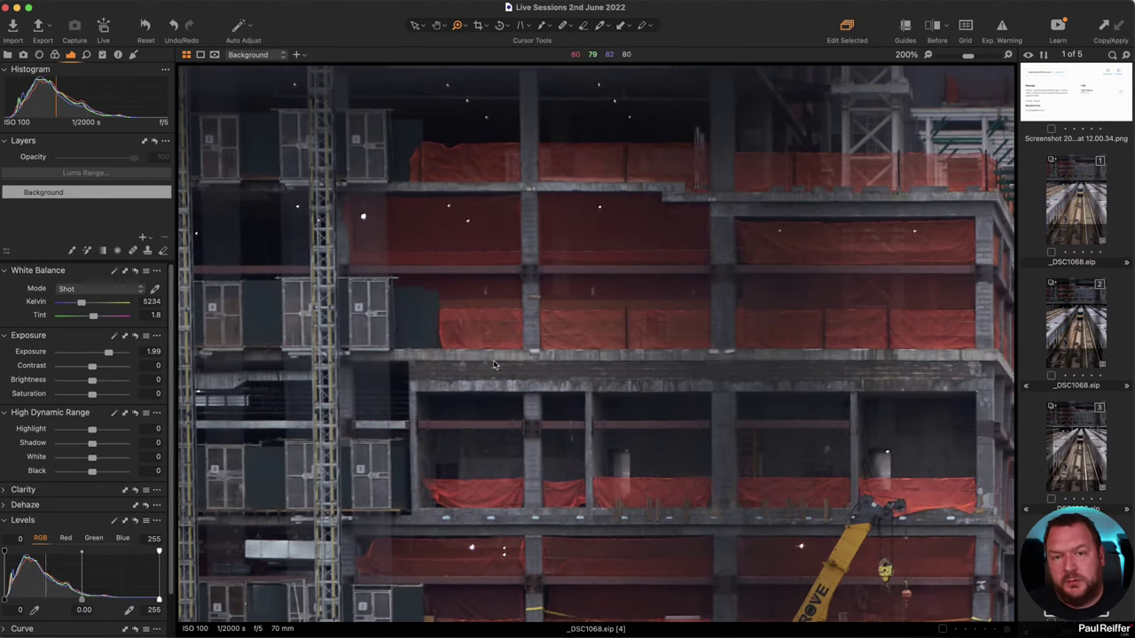
key("super+0")
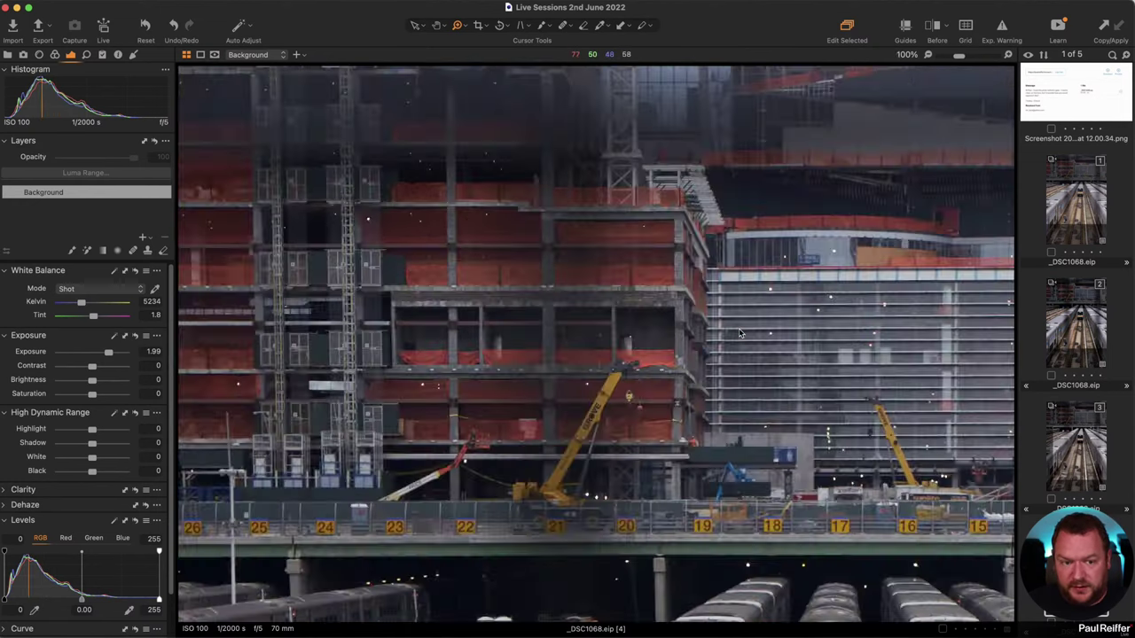
left_click(1099, 459)
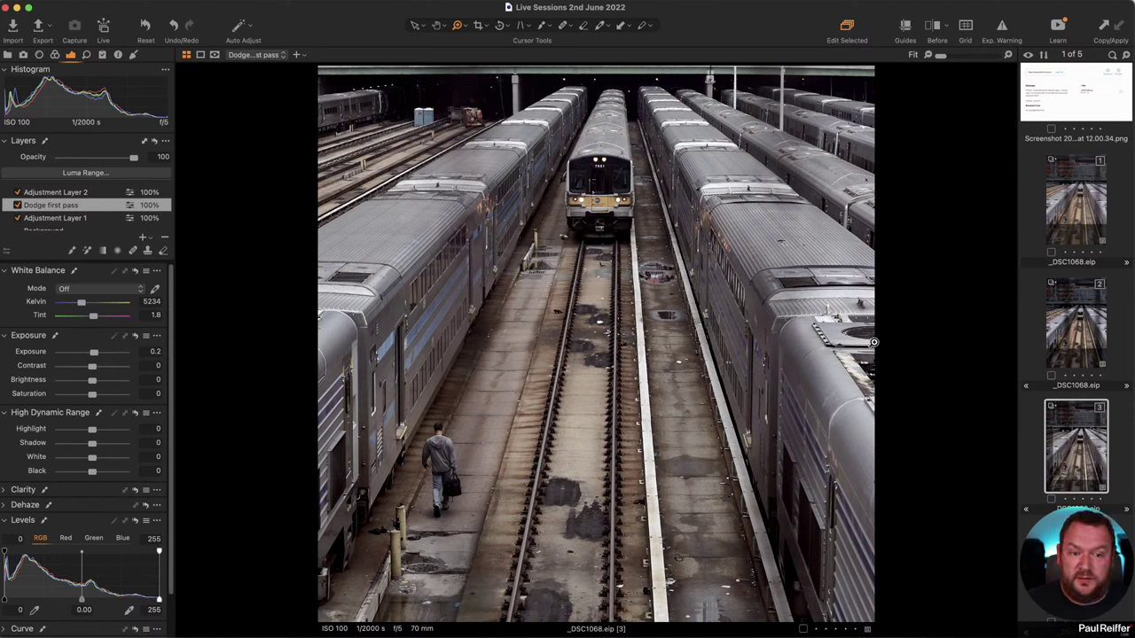
Clone variant 3 as a new variant, compare the two, then move to variant 5.
right_click(1070, 421)
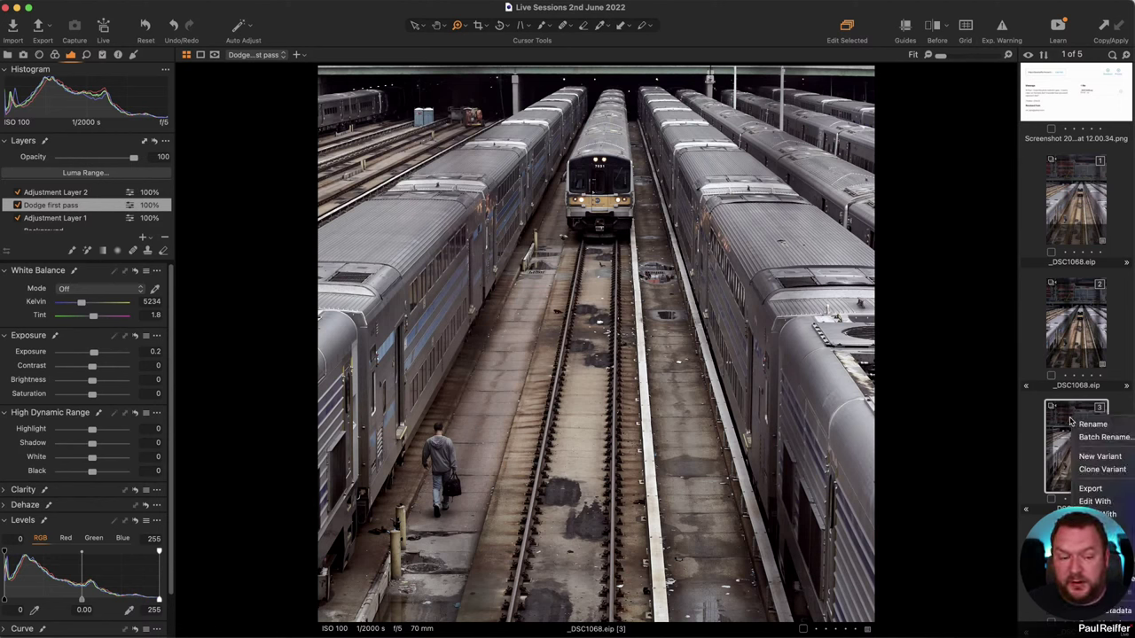
left_click(1100, 469)
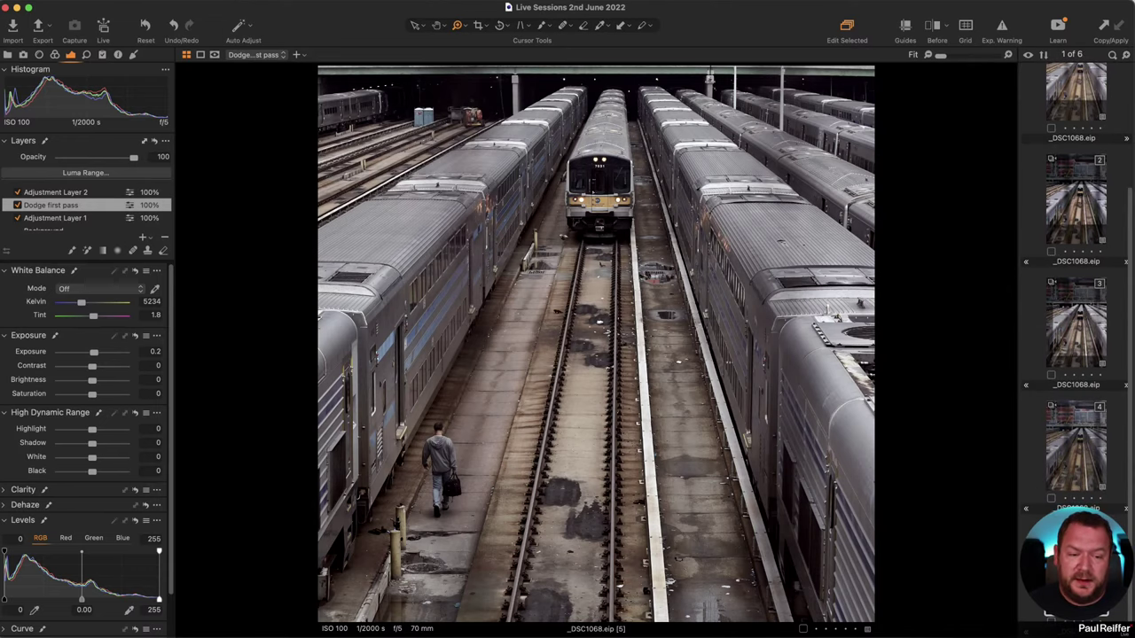
left_click(1073, 448)
left_click(1084, 335)
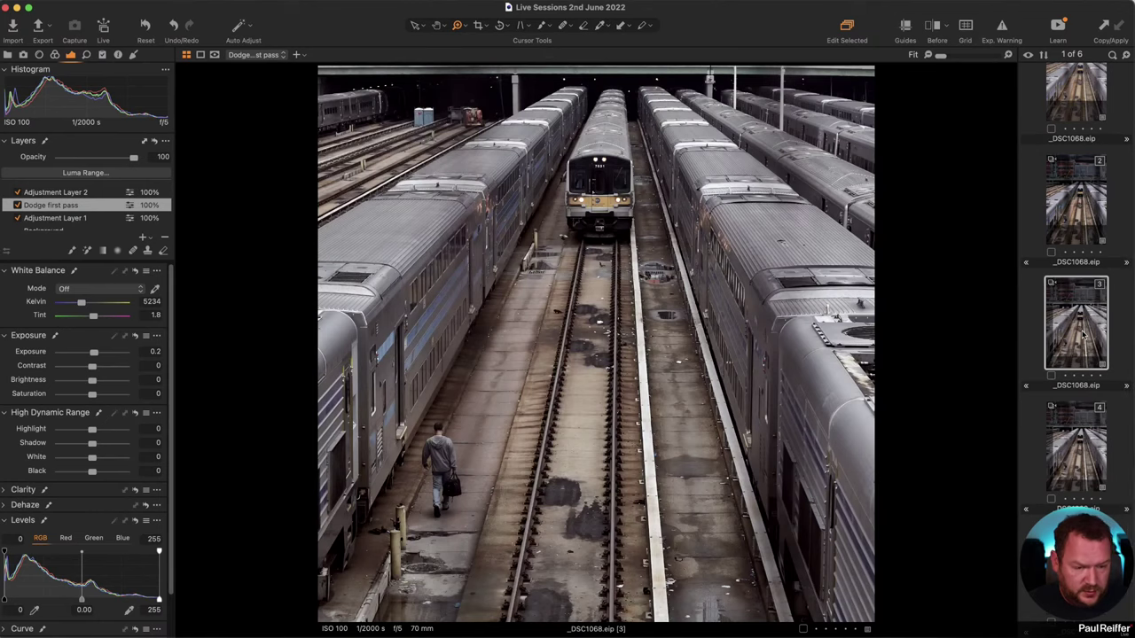
left_click(1074, 439)
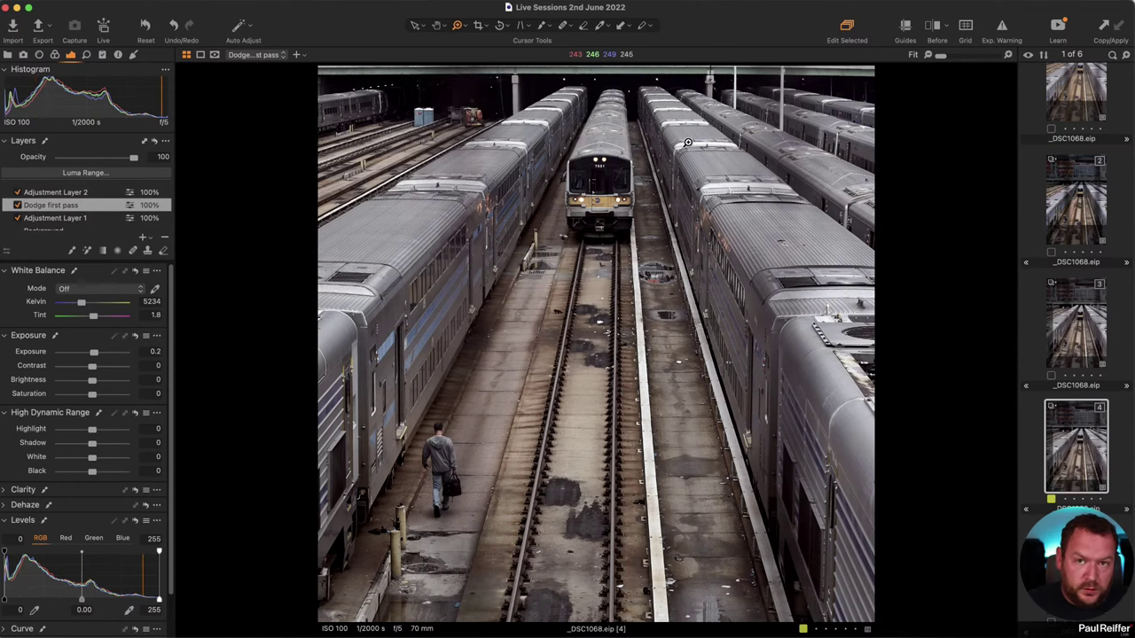
key("Down")
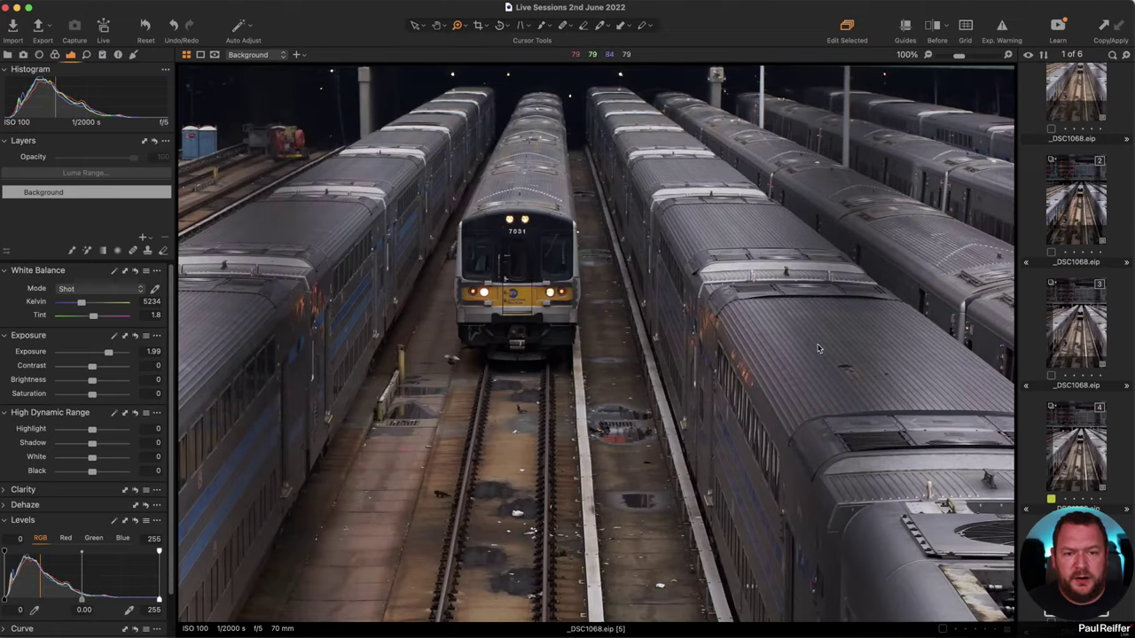
Zoom into the right-hand train roof and magnify it to 300%.
left_click(776, 373)
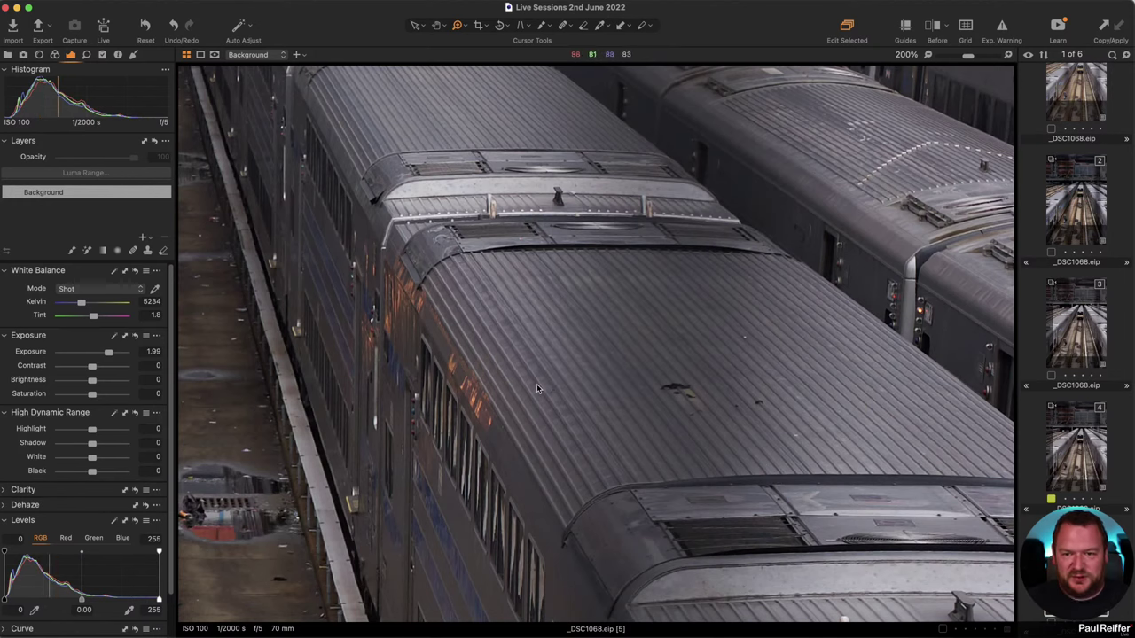
key("super+0")
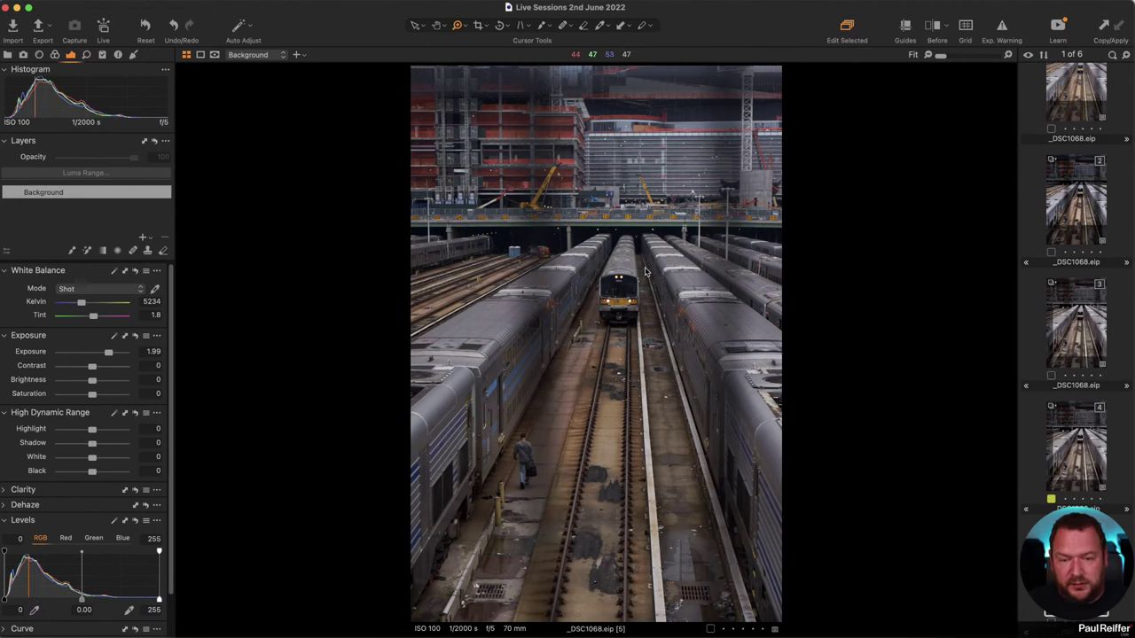
left_click(720, 319)
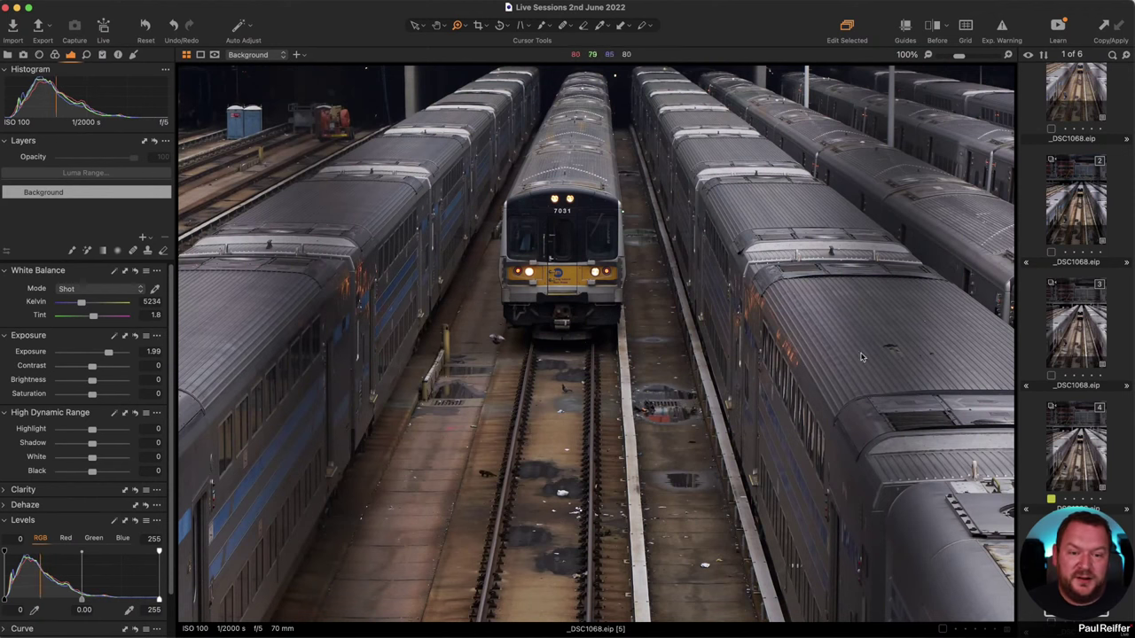
left_click_drag(867, 369, 786, 406)
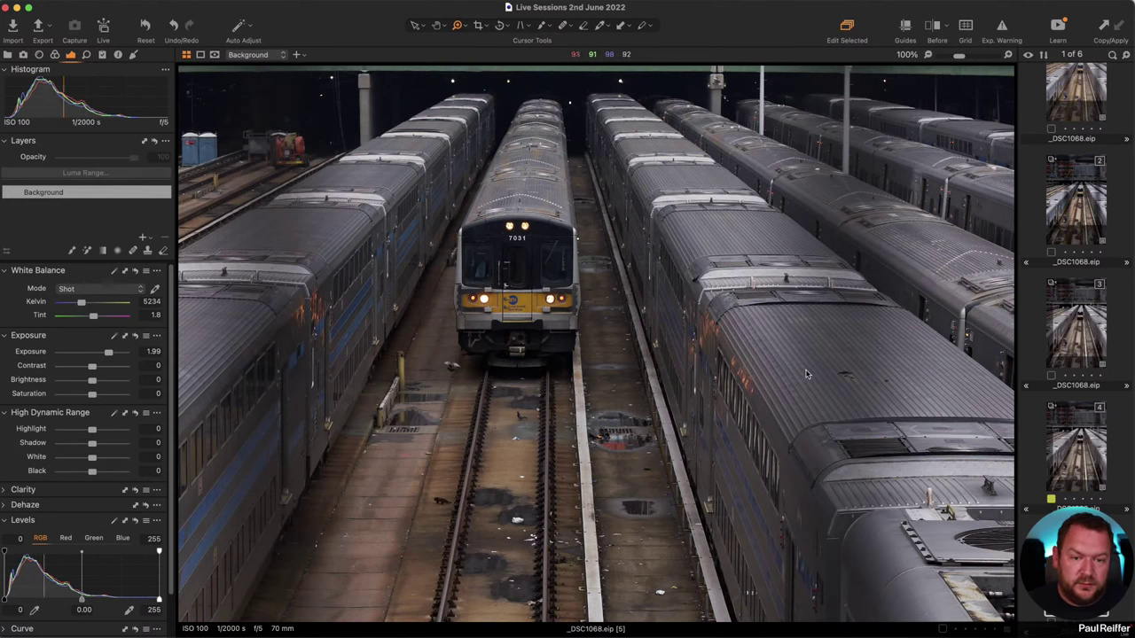
scroll(834, 384, "up", 2)
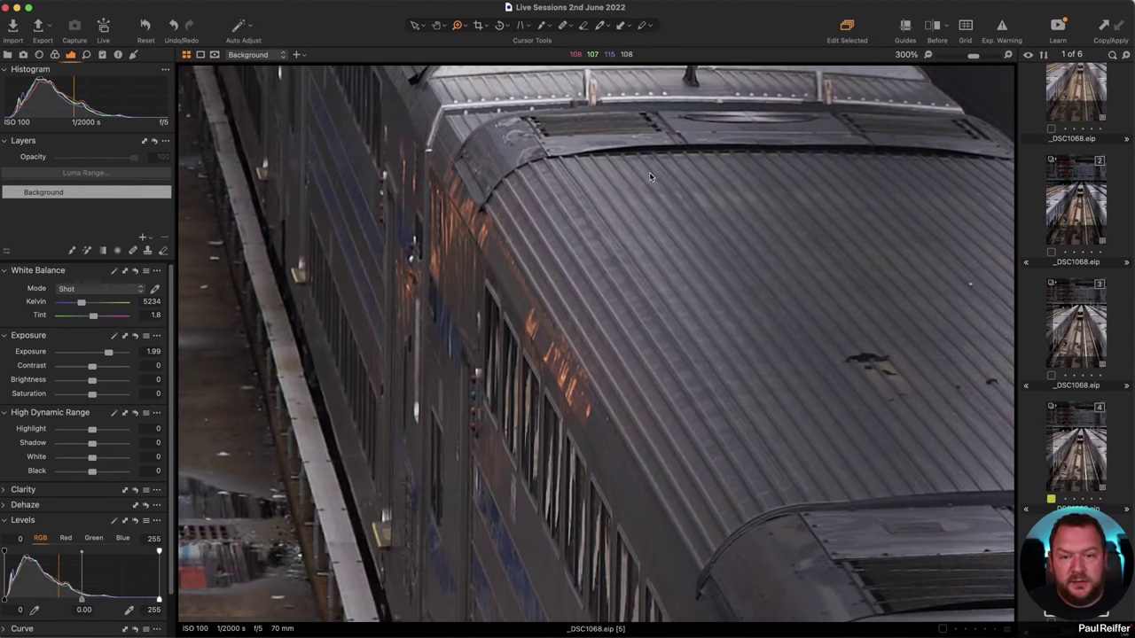
scroll(731, 211, "right", 5)
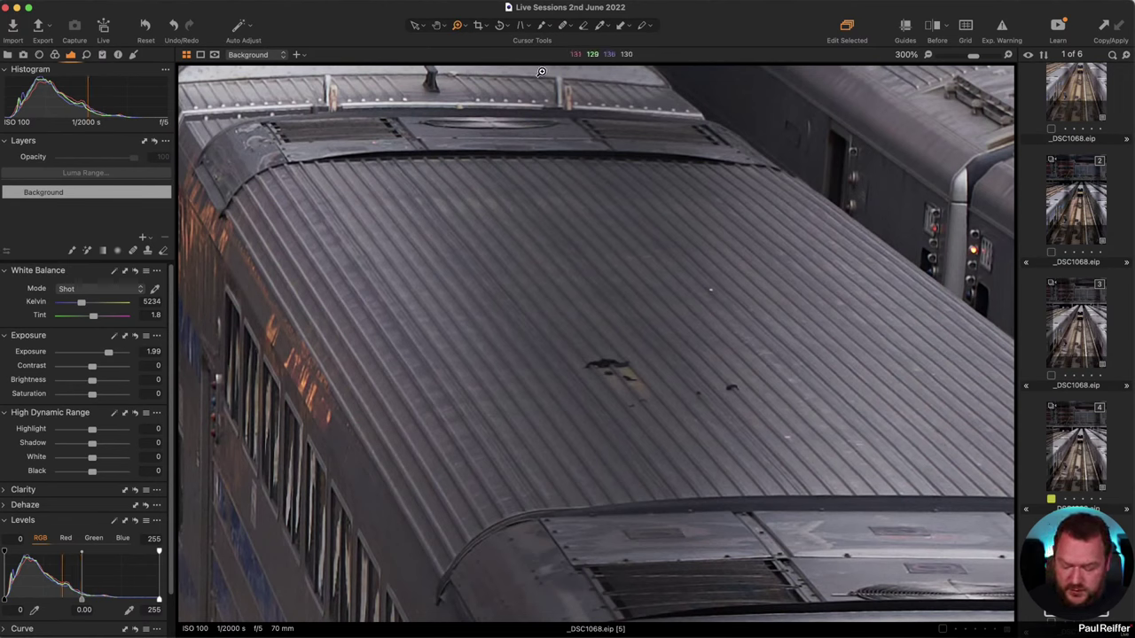
Create Clone Layer 1 with the clone brush and set its opacity to 100.
left_click(562, 24)
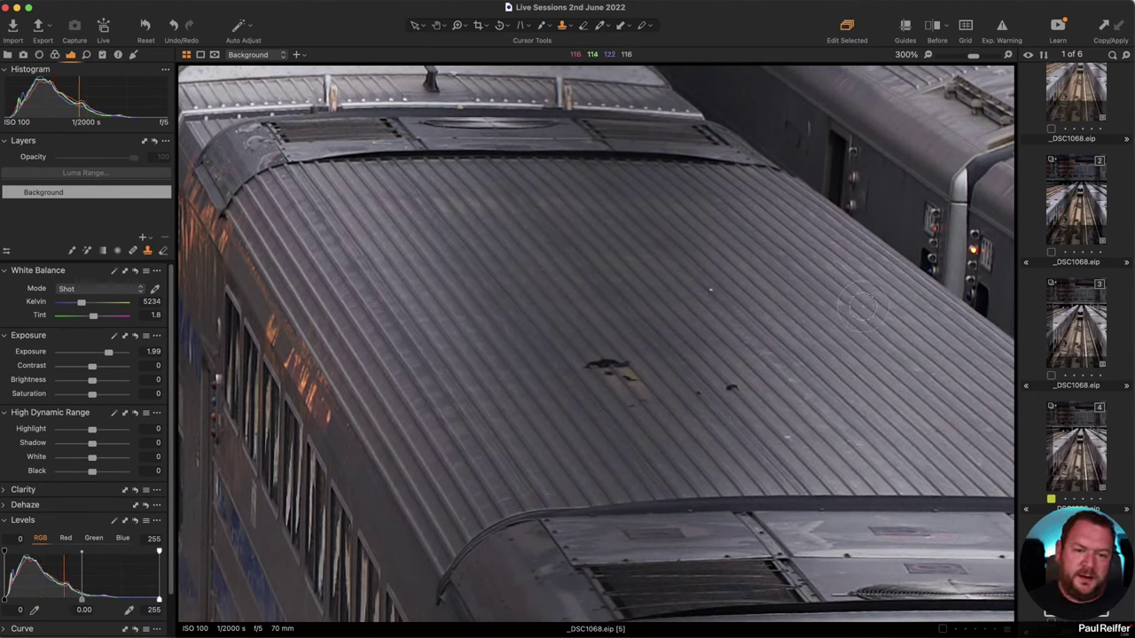
left_click(386, 200, "alt")
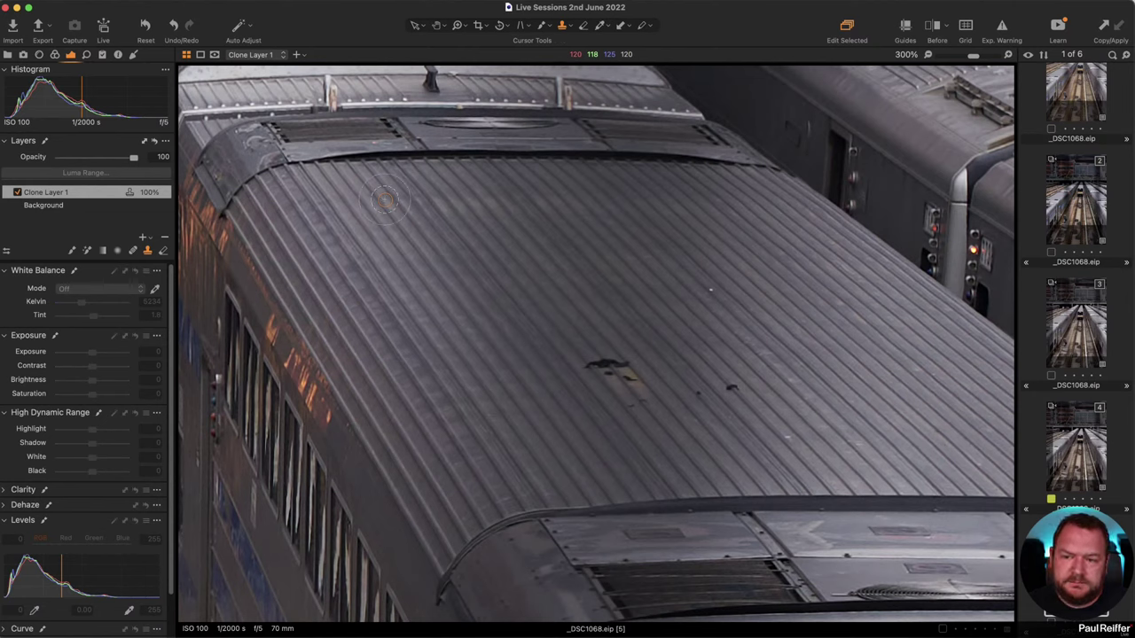
right_click(386, 201)
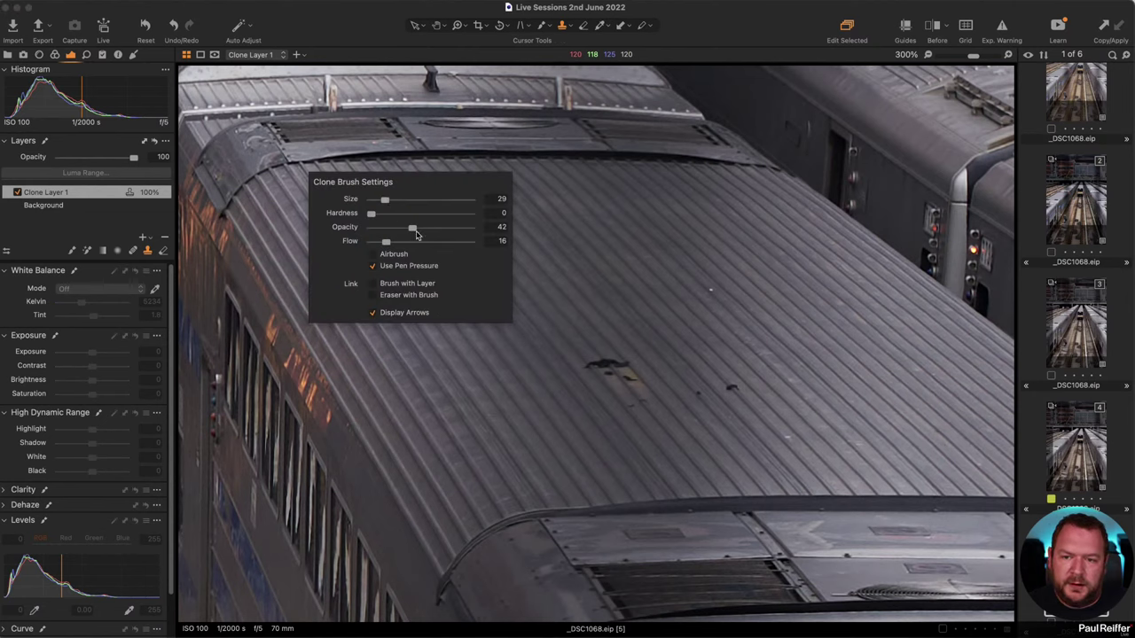
left_click_drag(415, 230, 560, 240)
right_click(393, 208)
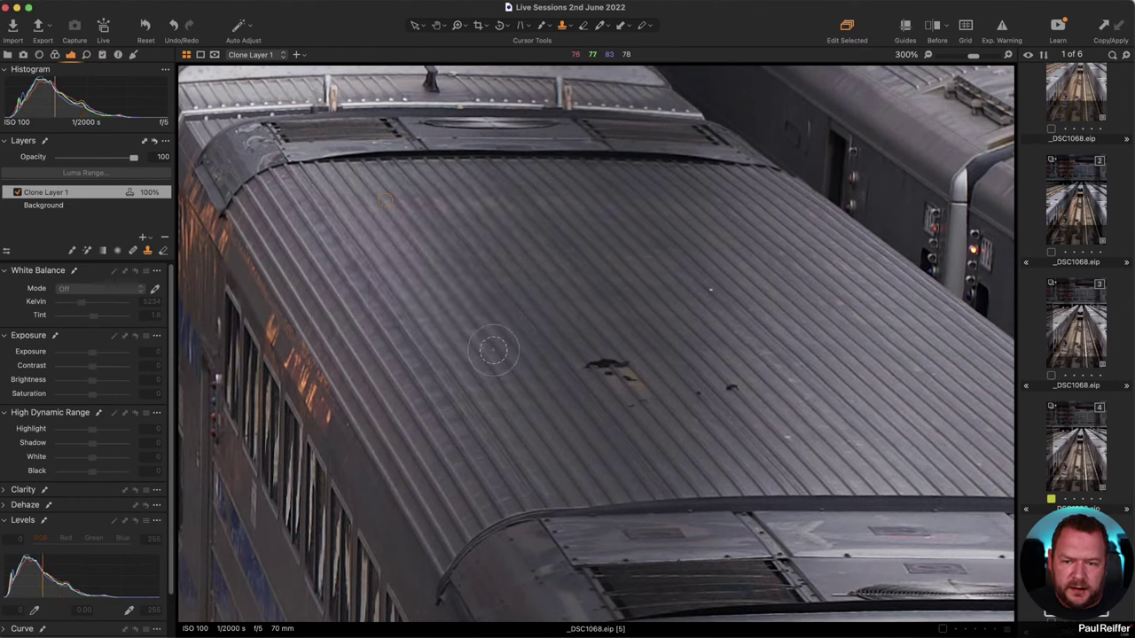
Set a clone source on clean roof texture and reframe the view around the roof marks.
left_click(508, 356)
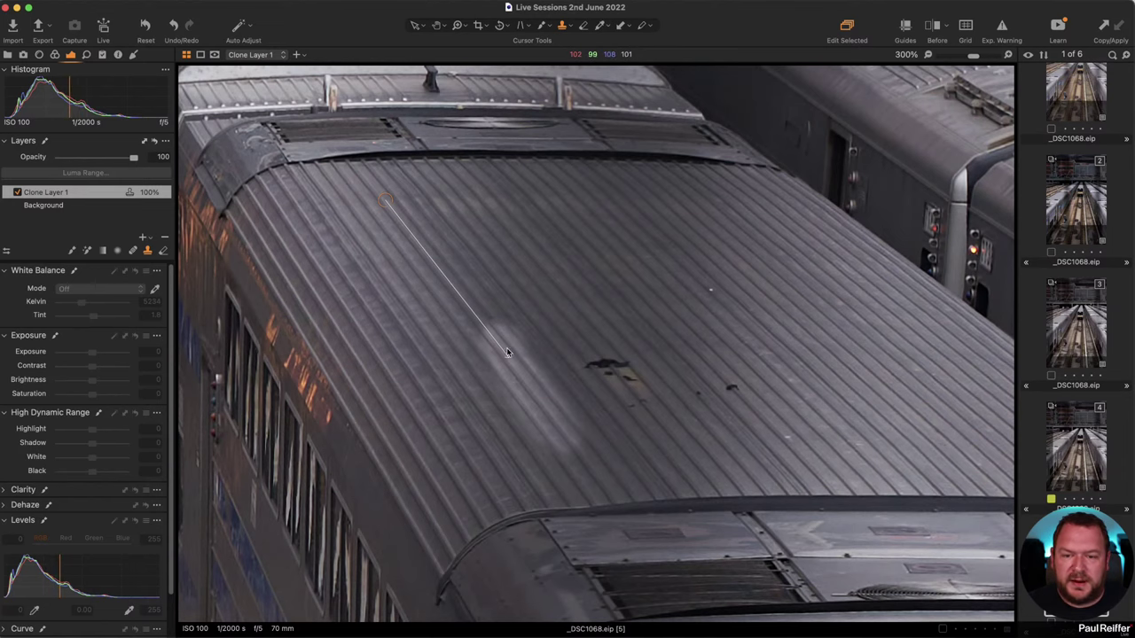
scroll(510, 353, "up", 2)
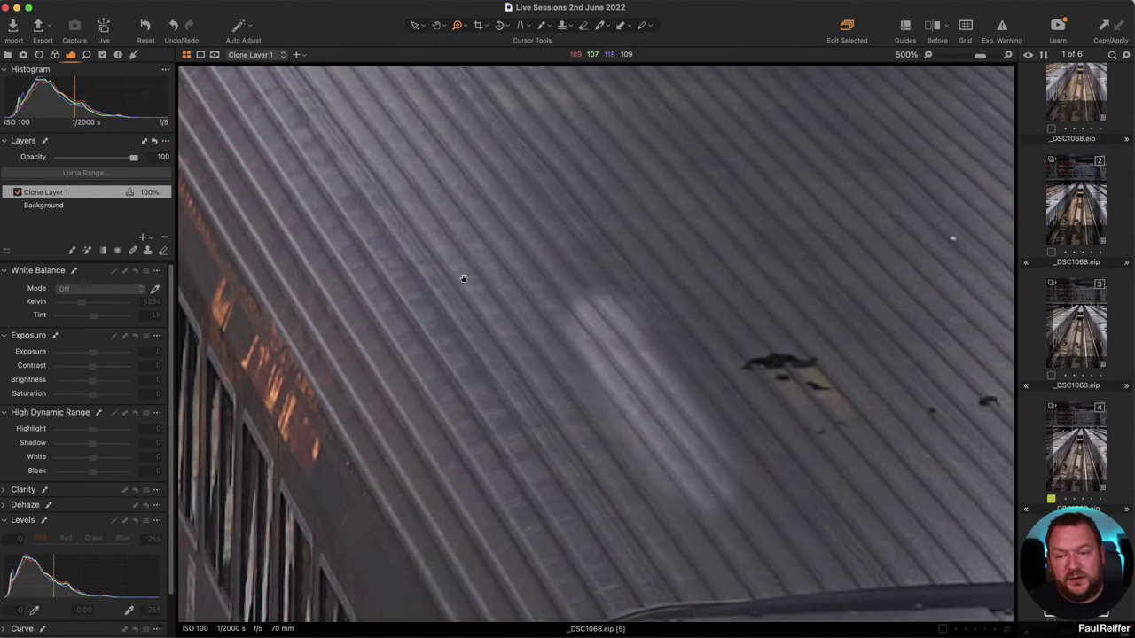
left_click_drag(461, 274, 624, 540)
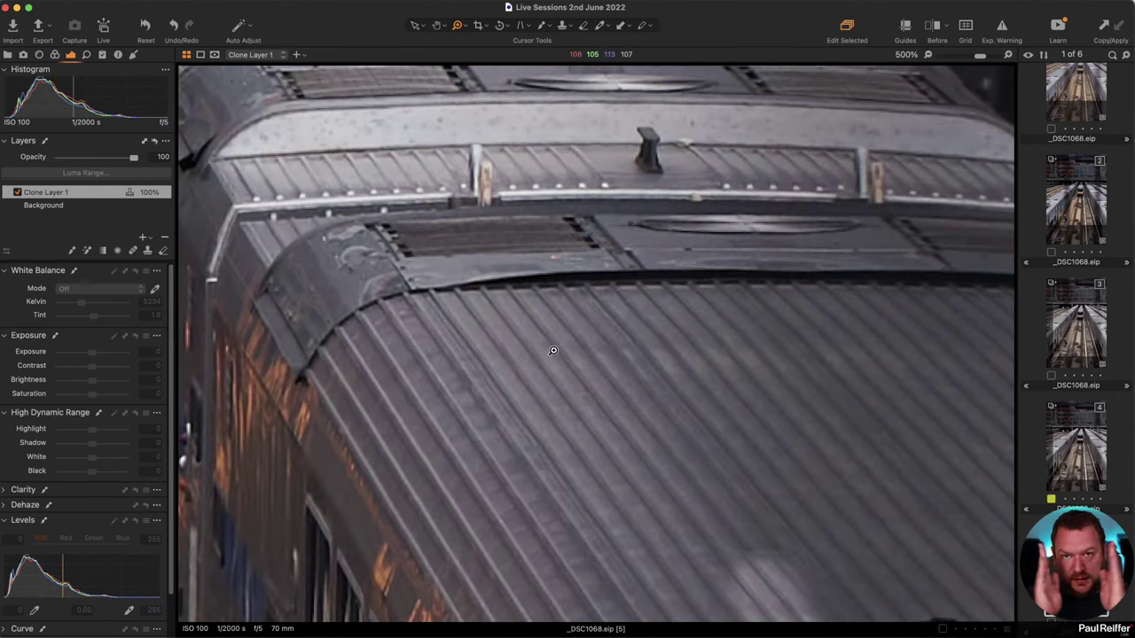
left_click_drag(735, 583, 540, 293)
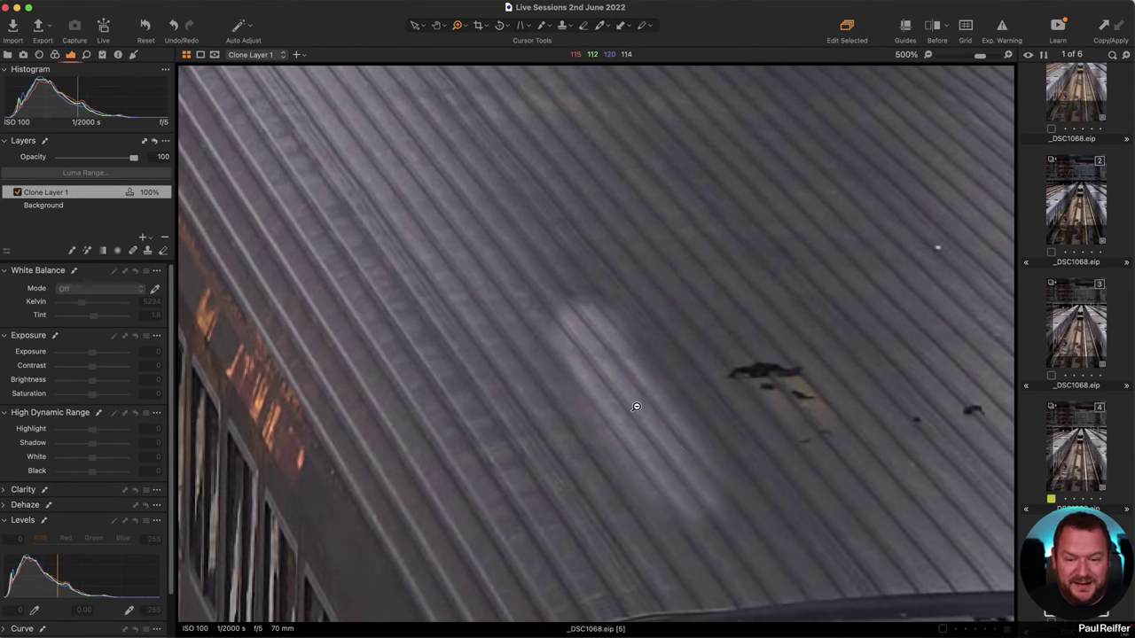
left_click(634, 251, "alt")
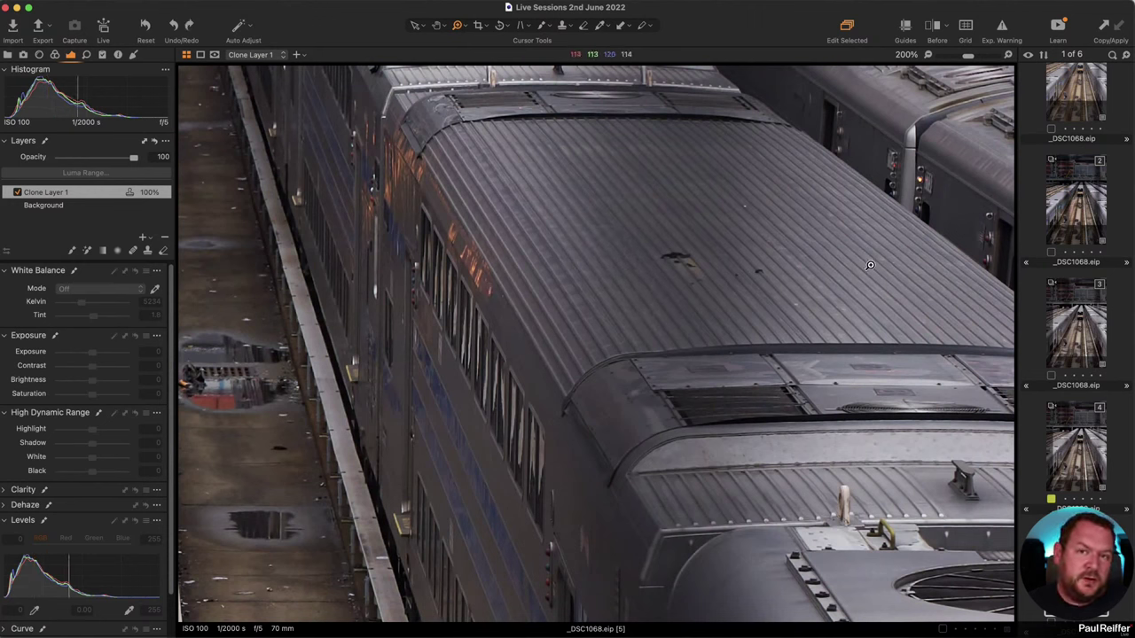
At 300%, pick a new clean-roof source and paint clone strokes over the roof marks.
key("s")
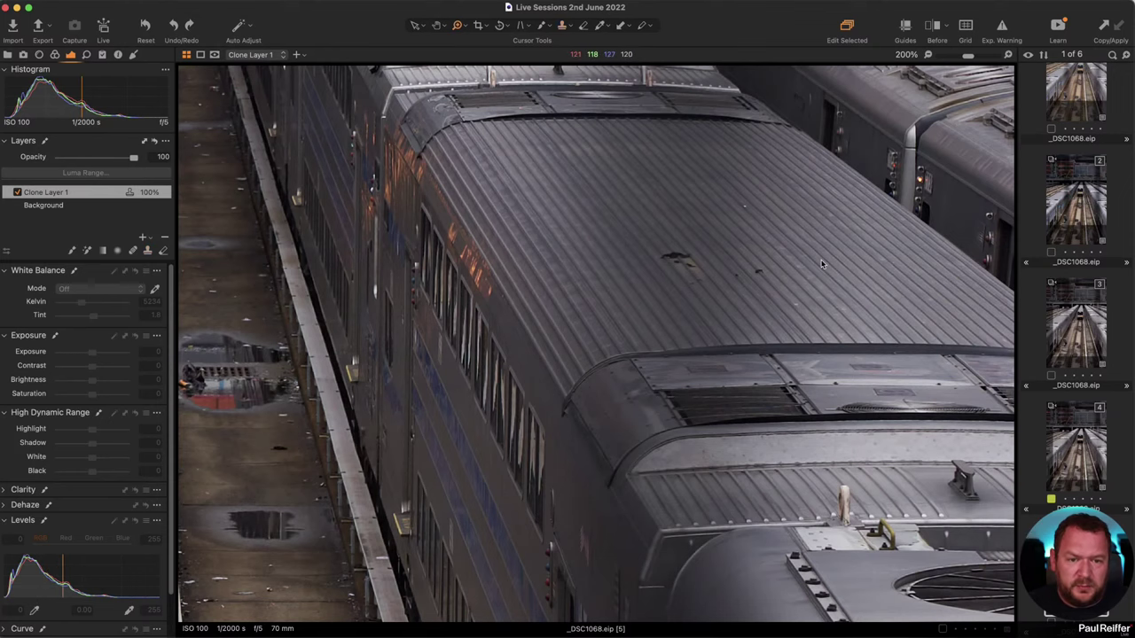
key("z")
left_click(736, 262)
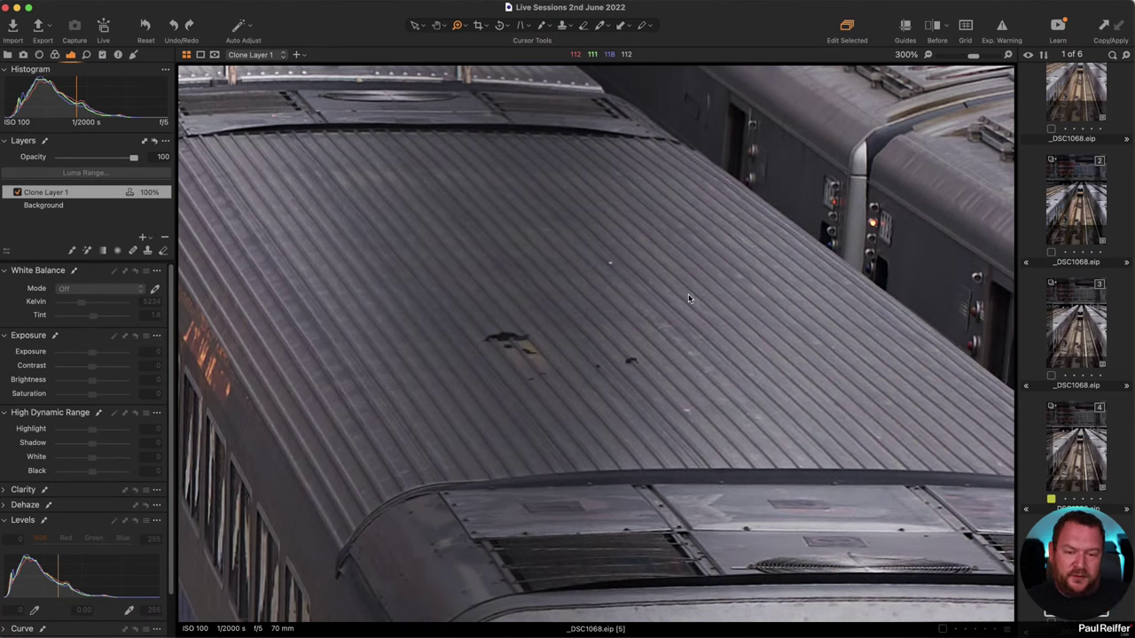
key("s")
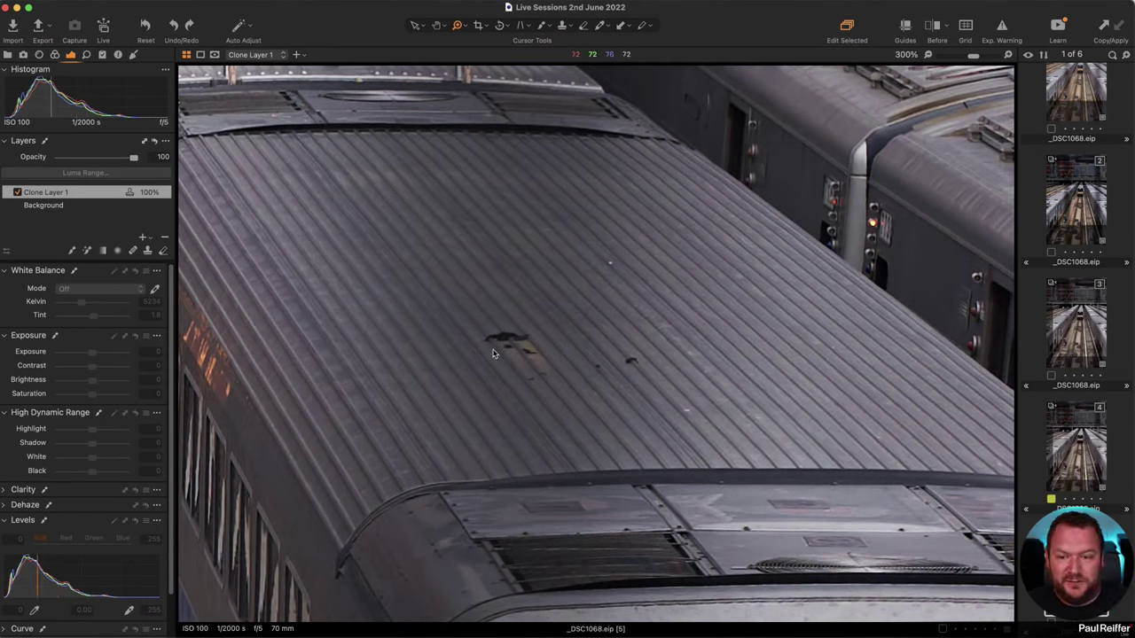
left_click(779, 302, "alt")
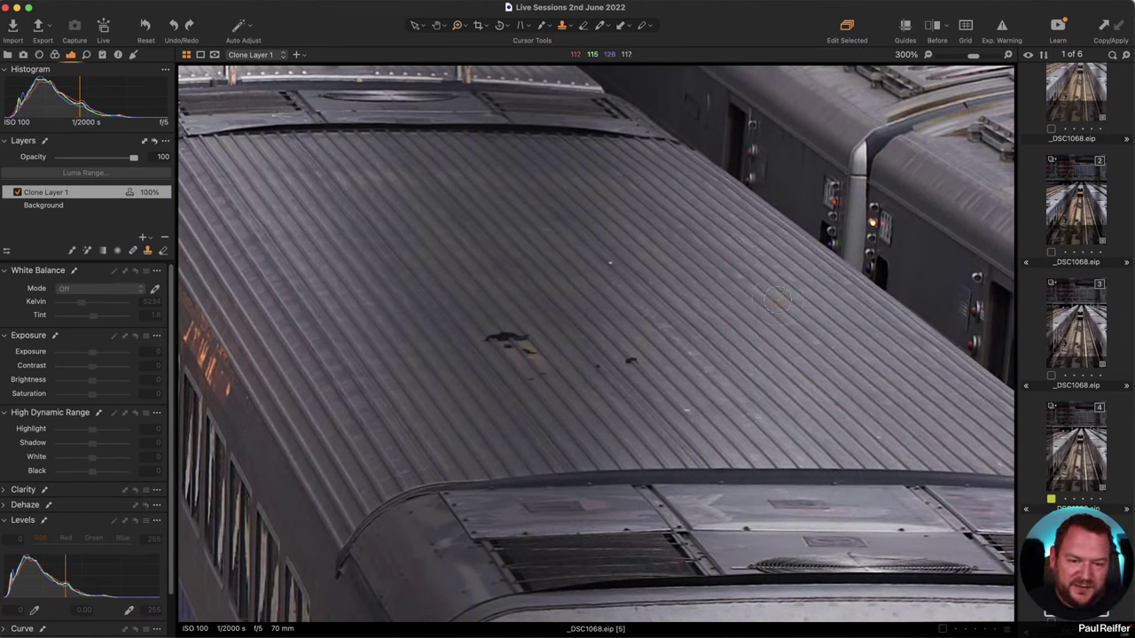
left_click(426, 309)
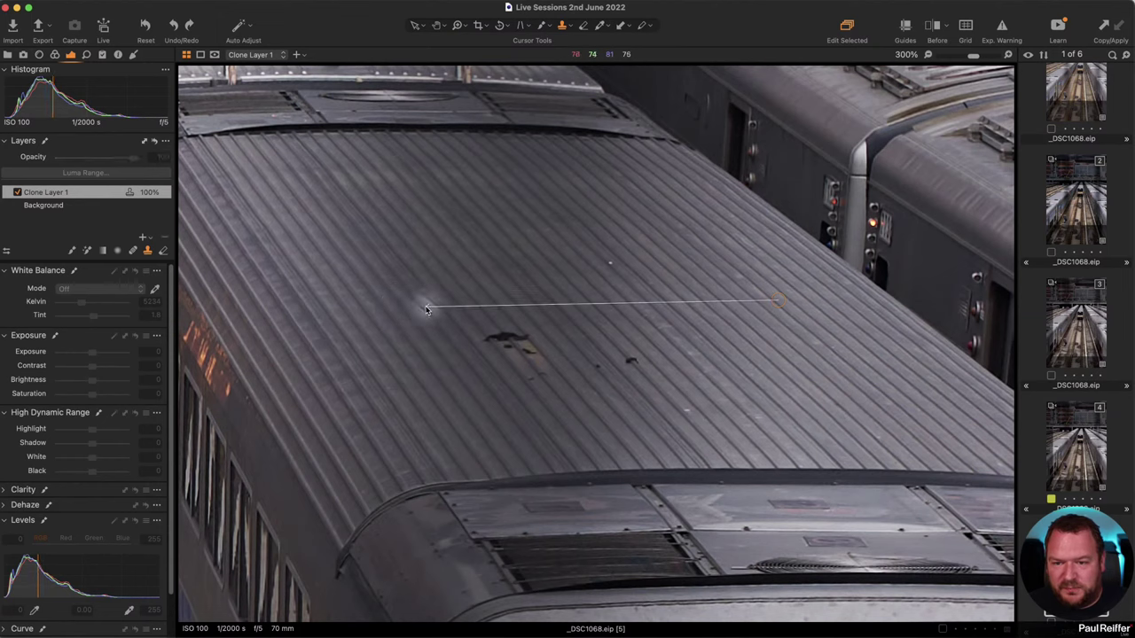
mouse_move(426, 308)
left_mouse_down()
mouse_move(504, 376)
mouse_move(404, 268)
mouse_move(563, 400)
mouse_move(341, 262)
mouse_move(595, 433)
mouse_move(358, 274)
mouse_move(550, 415)
left_mouse_up()
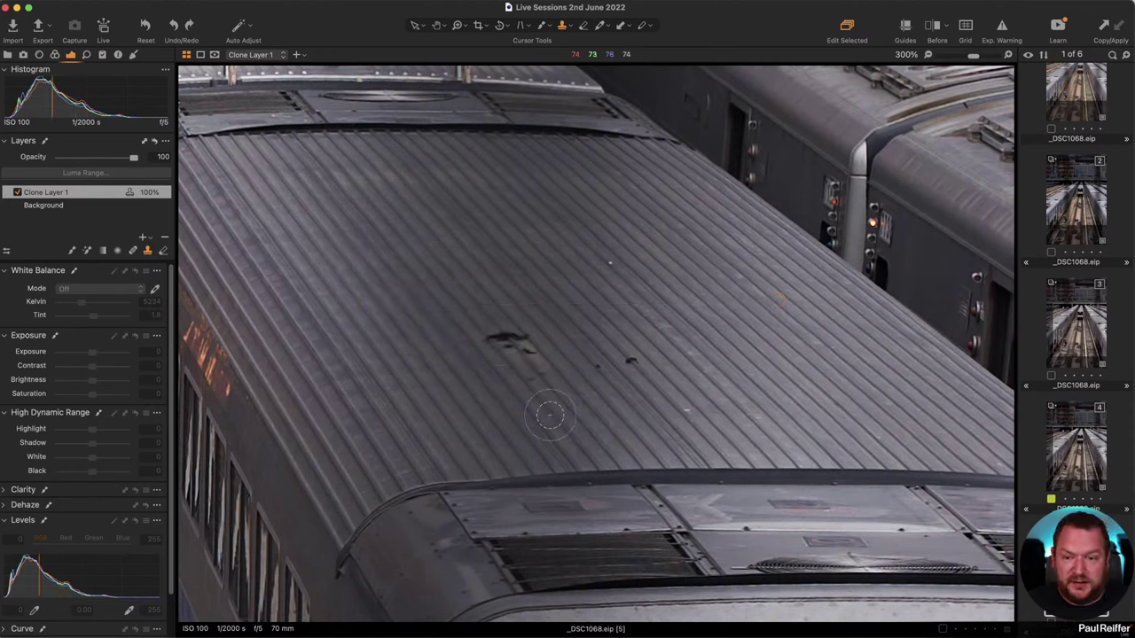
right_click(473, 239)
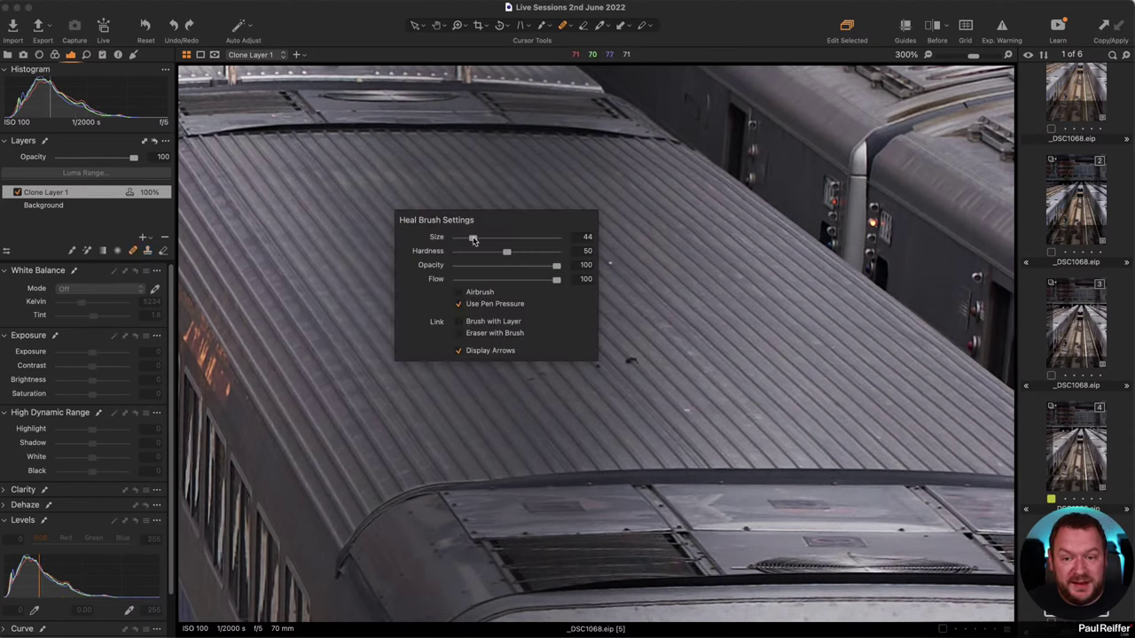
left_click(778, 313)
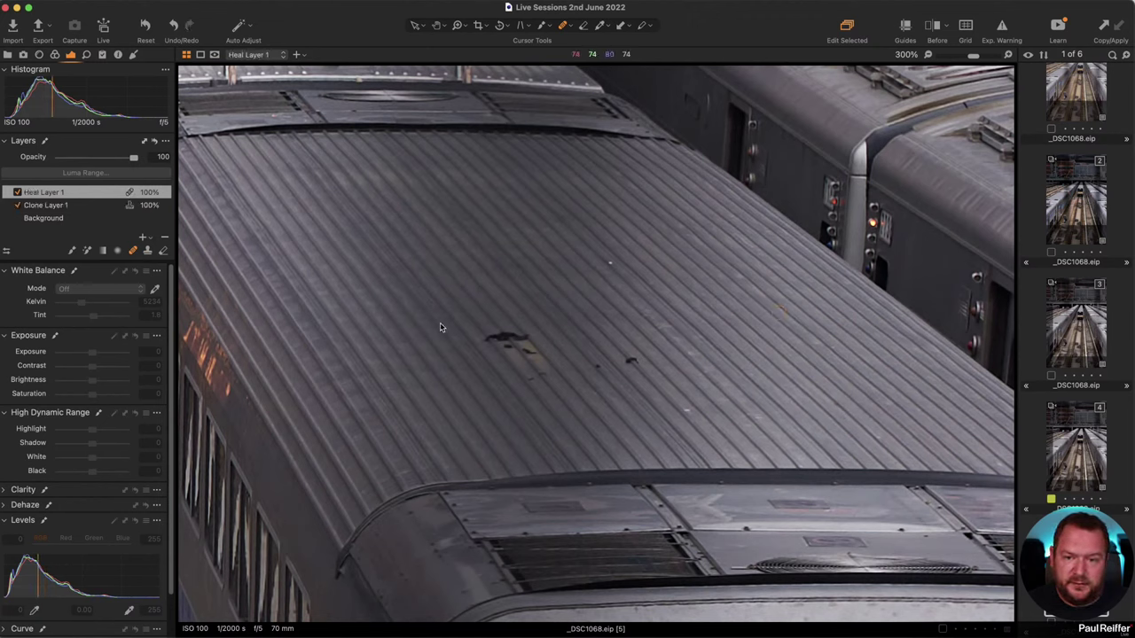
mouse_move(440, 327)
left_mouse_down()
mouse_move(508, 372)
mouse_move(411, 298)
mouse_move(549, 405)
mouse_move(455, 335)
mouse_move(509, 349)
mouse_move(499, 341)
mouse_move(470, 388)
mouse_move(491, 321)
mouse_move(540, 371)
mouse_move(531, 341)
mouse_move(479, 392)
mouse_move(487, 315)
mouse_move(533, 366)
mouse_move(465, 306)
mouse_move(510, 392)
mouse_move(559, 351)
mouse_move(434, 319)
mouse_move(507, 421)
mouse_move(576, 404)
left_mouse_up()
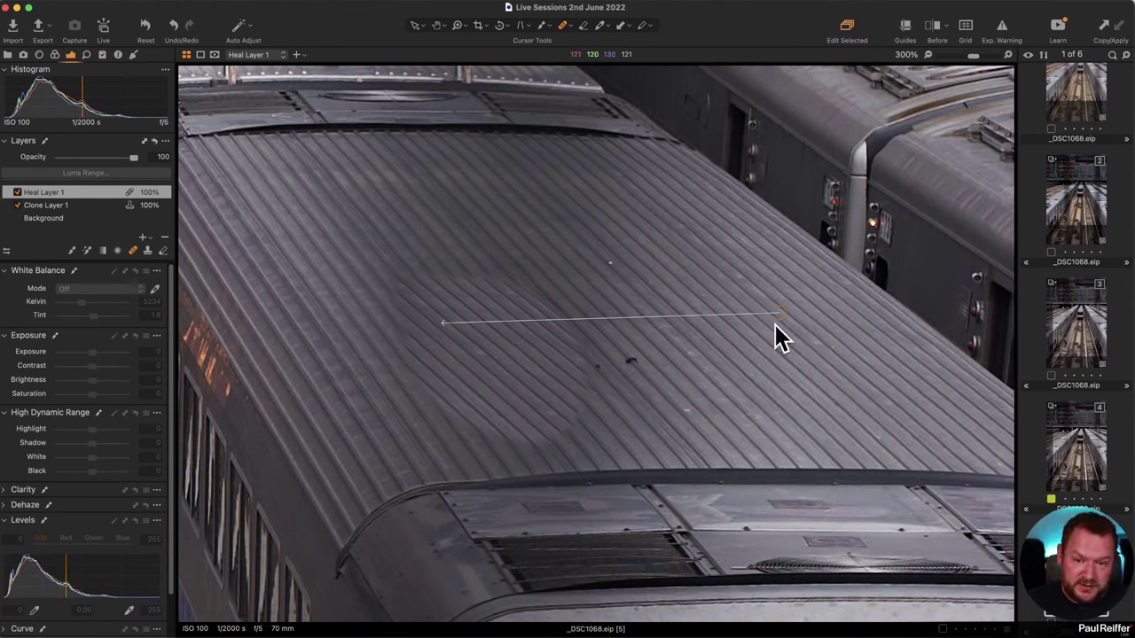
key("super+z")
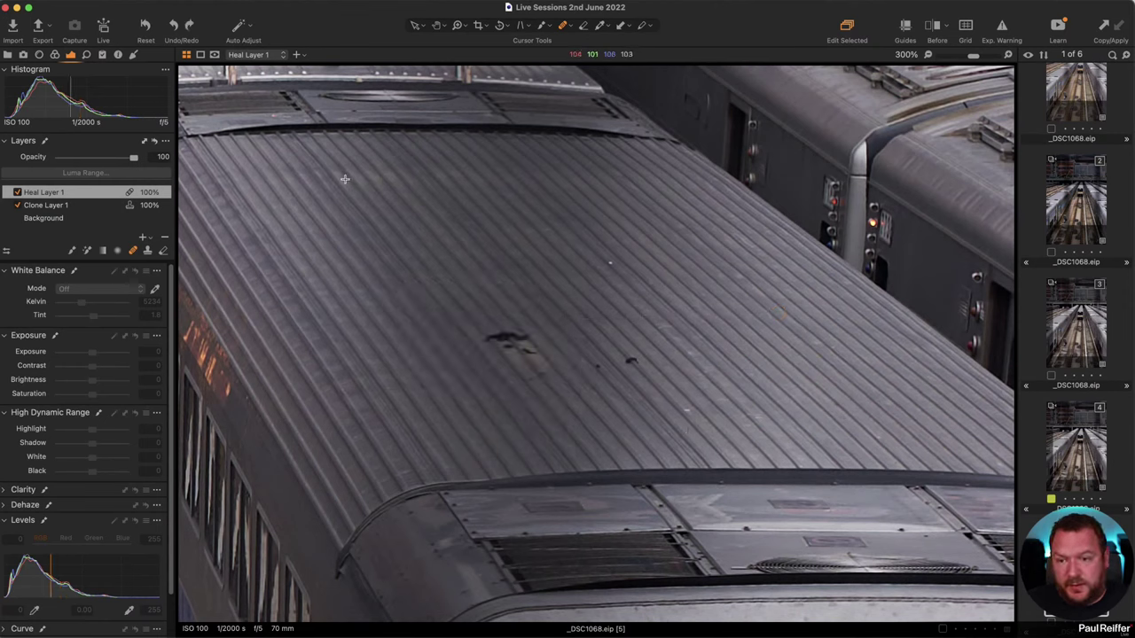
left_click(346, 180, "alt")
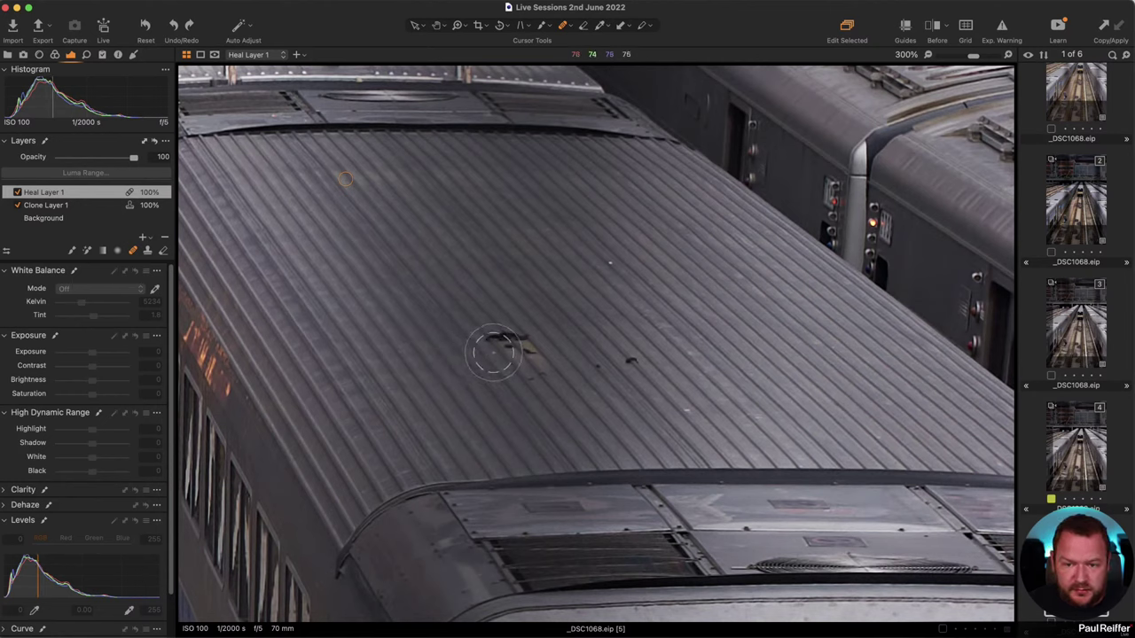
left_click(493, 352)
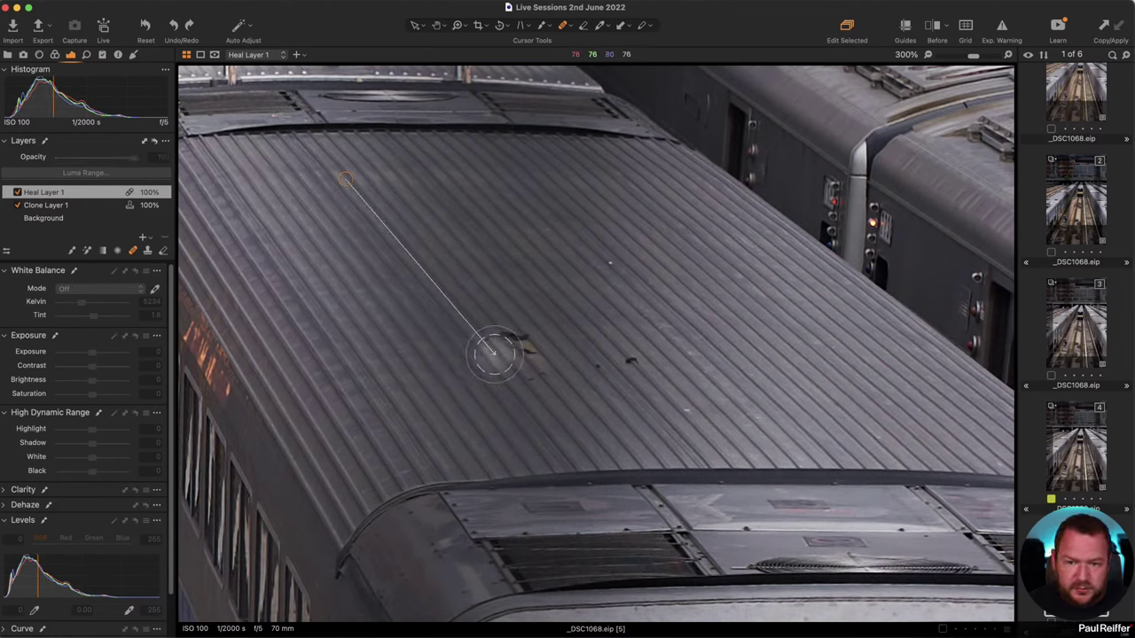
mouse_move(532, 390)
left_mouse_down()
mouse_move(506, 355)
mouse_move(549, 426)
mouse_move(604, 409)
left_mouse_up()
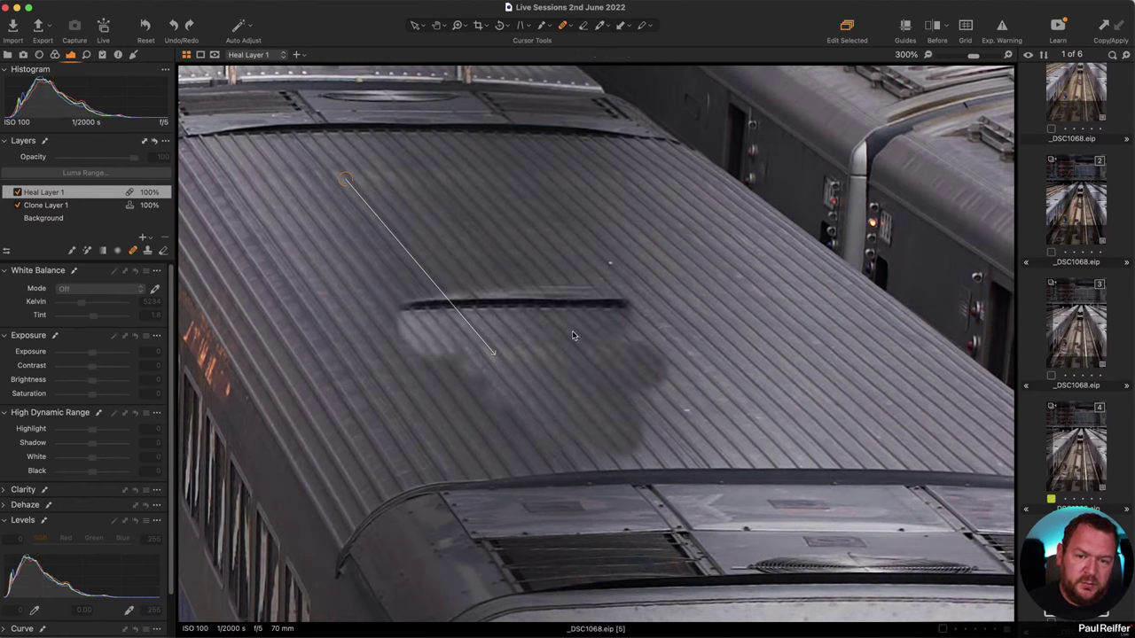
mouse_move(477, 371)
left_mouse_down()
mouse_move(602, 410)
mouse_move(560, 415)
mouse_move(626, 422)
mouse_move(665, 405)
mouse_move(622, 357)
mouse_move(751, 390)
mouse_move(741, 432)
left_mouse_up()
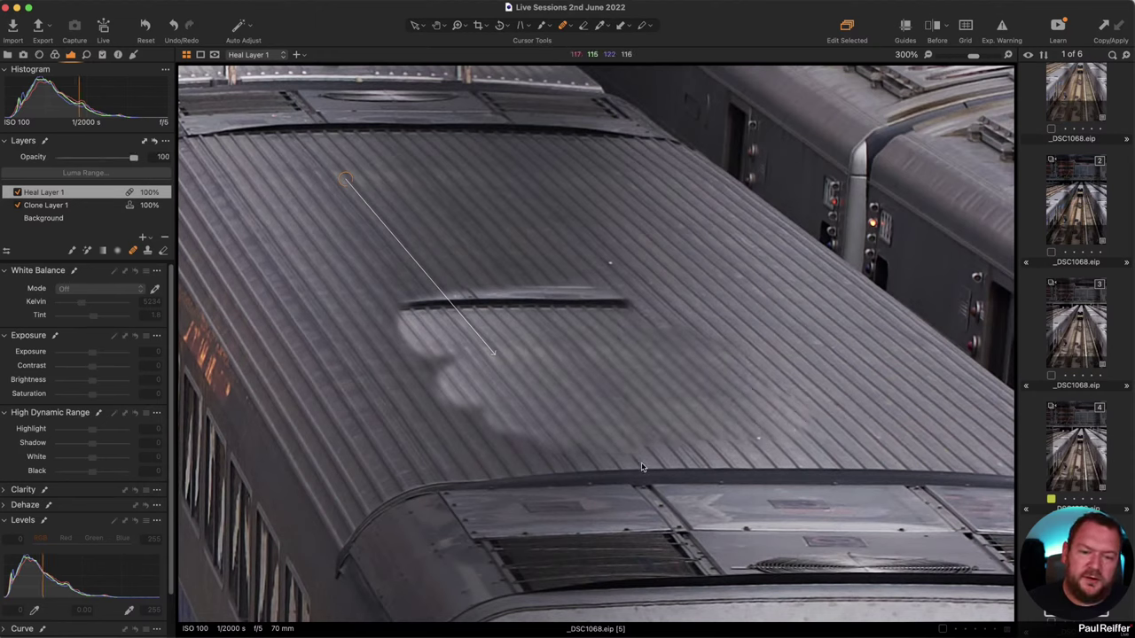
key("e")
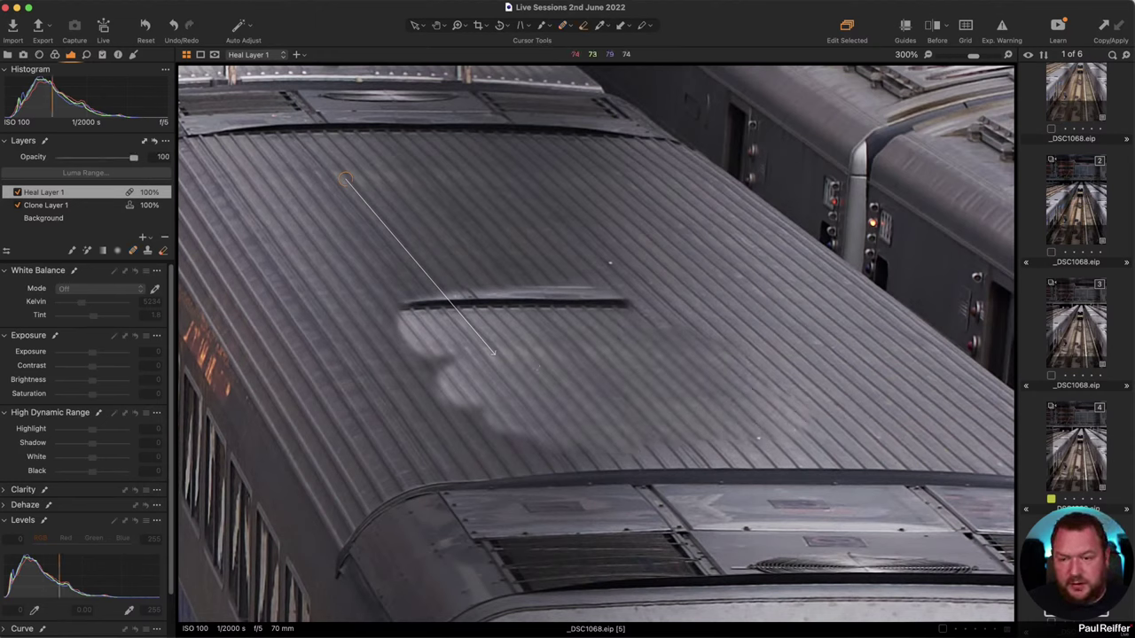
right_click(407, 313)
mouse_move(399, 303)
left_mouse_down()
mouse_move(359, 303)
mouse_move(781, 416)
left_mouse_up()
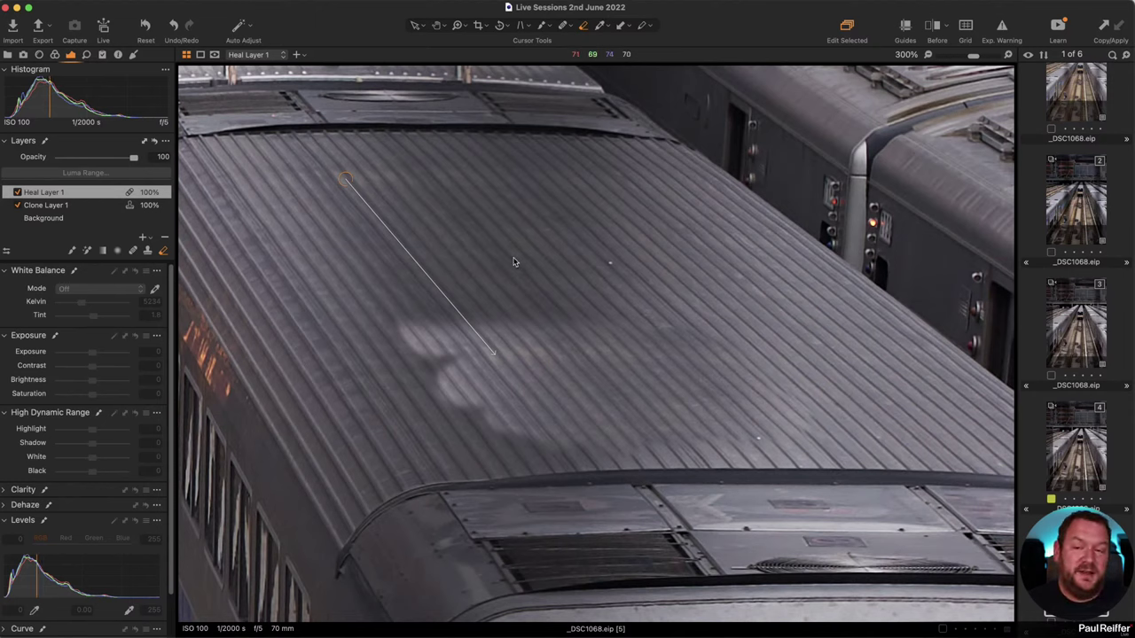
key("super+z")
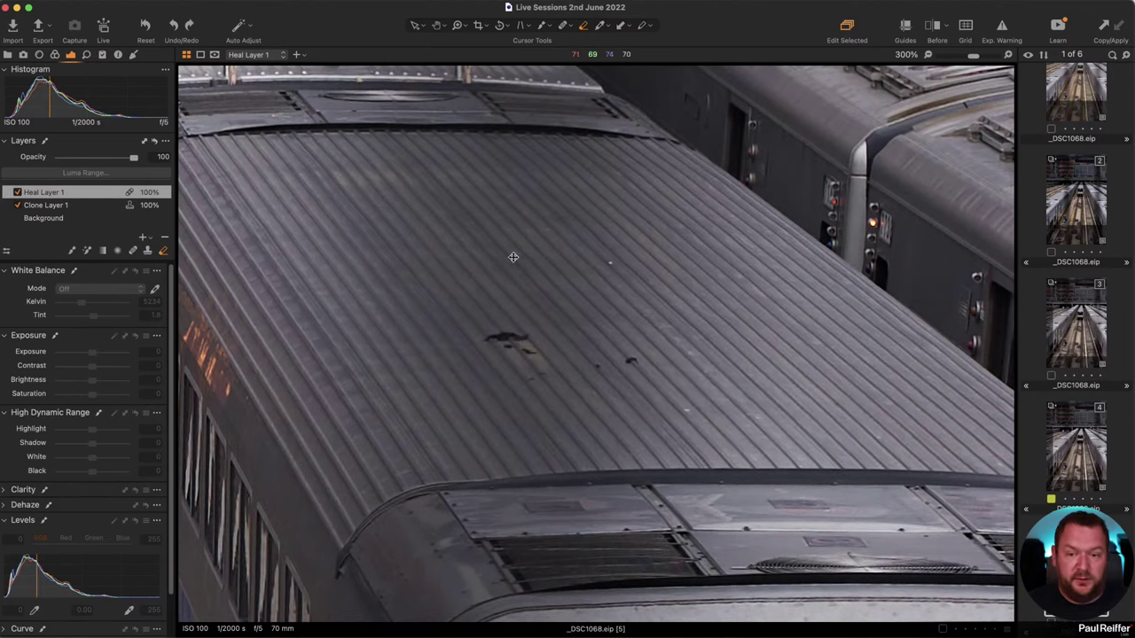
Zoom out from the roof, check the building behind platforms 17–11, then return to the full image.
scroll(603, 306, "down", 5)
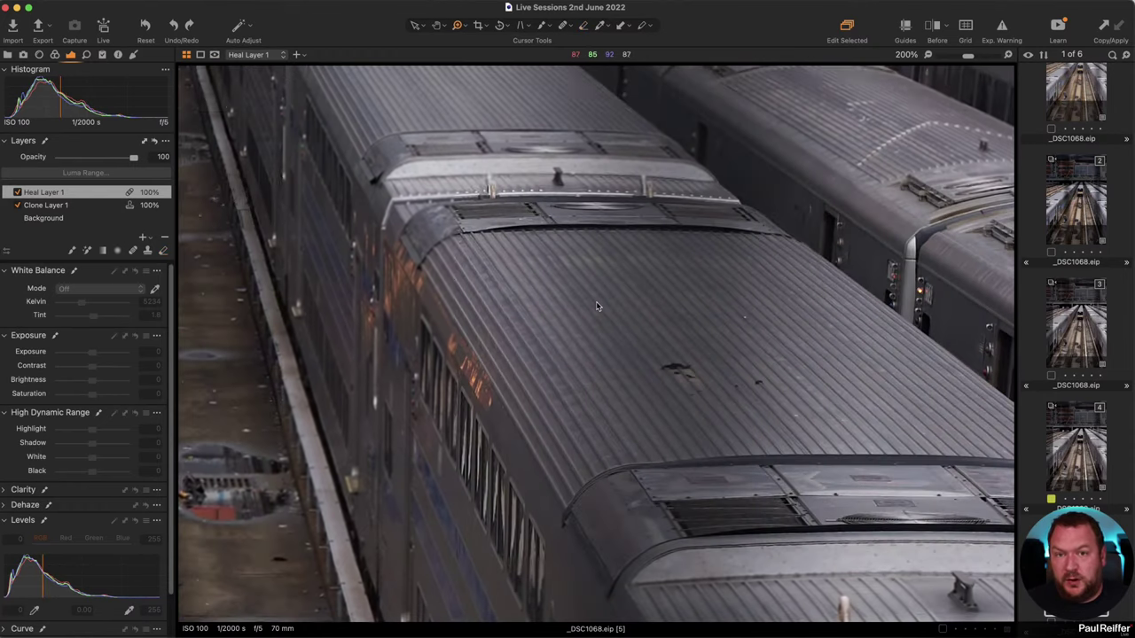
scroll(659, 313, "down", 1)
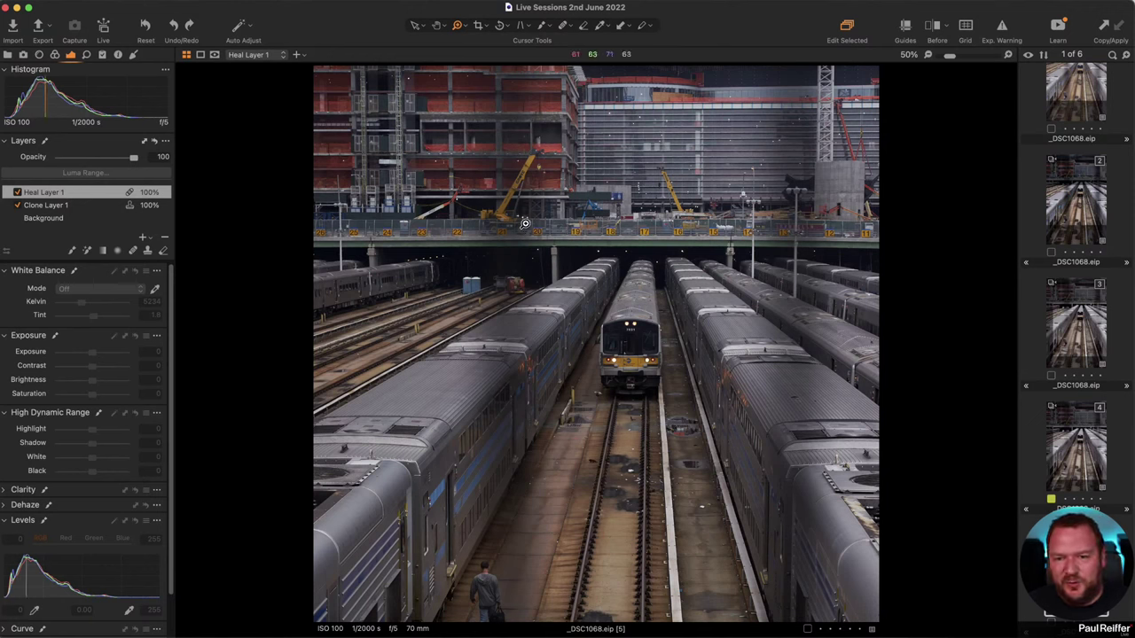
left_click_drag(906, 290, 700, 133)
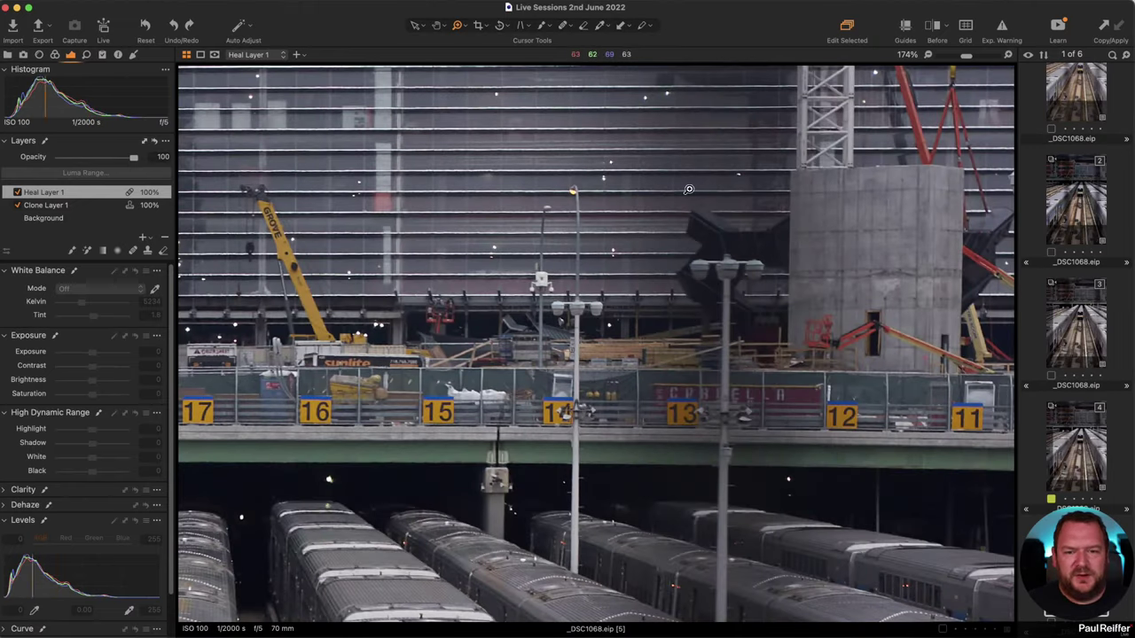
scroll(780, 222, "up", 3)
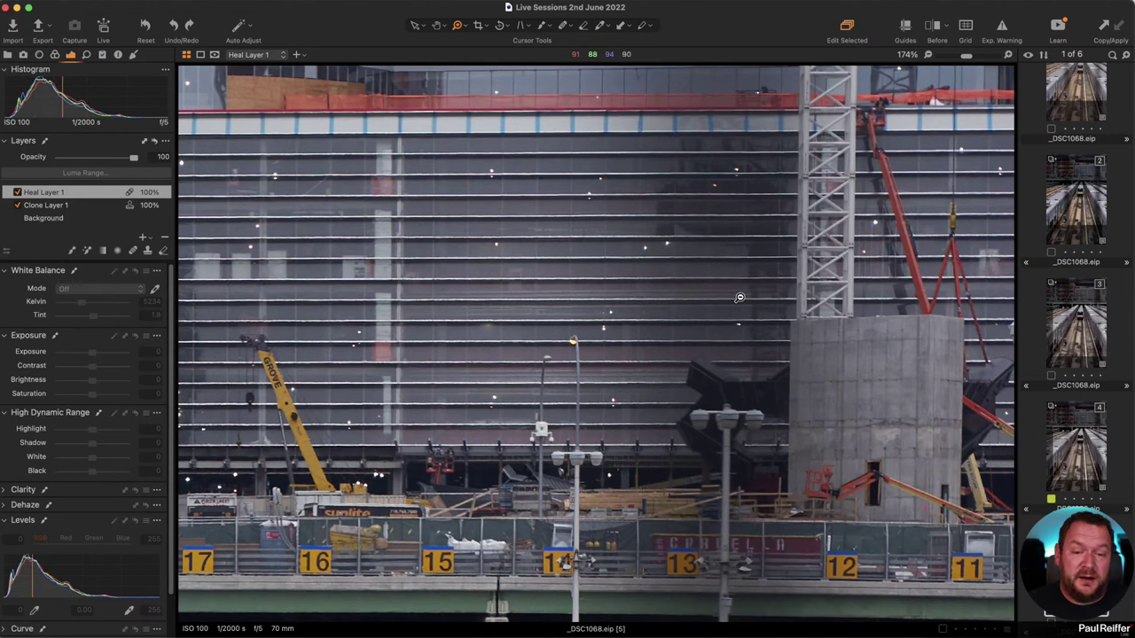
key("super+minus")
key("super+minus")
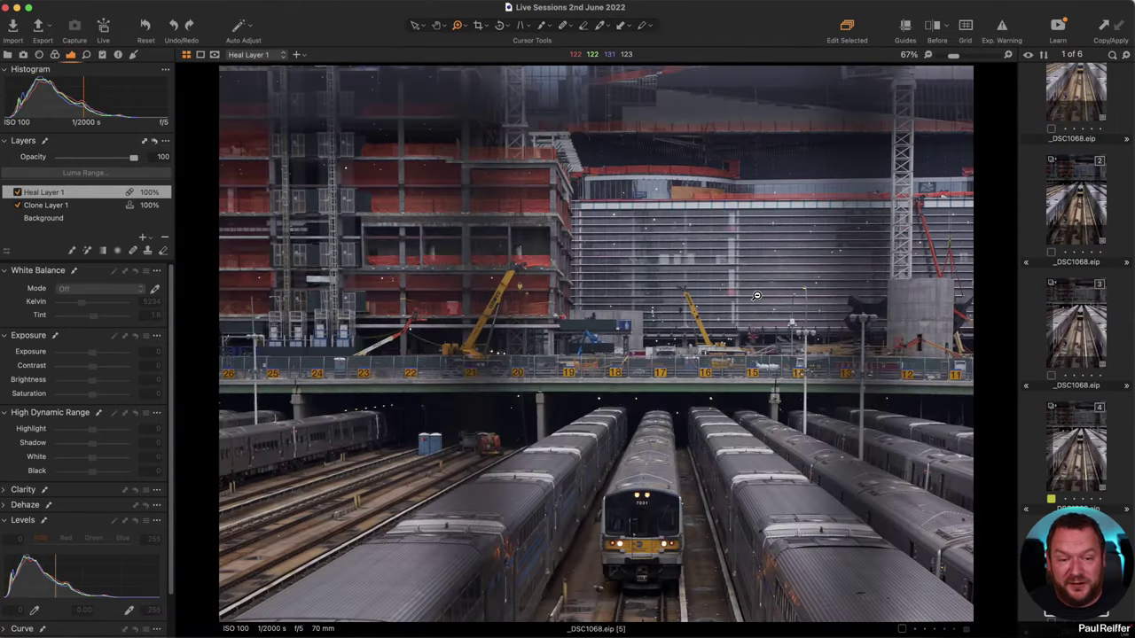
key("super+minus")
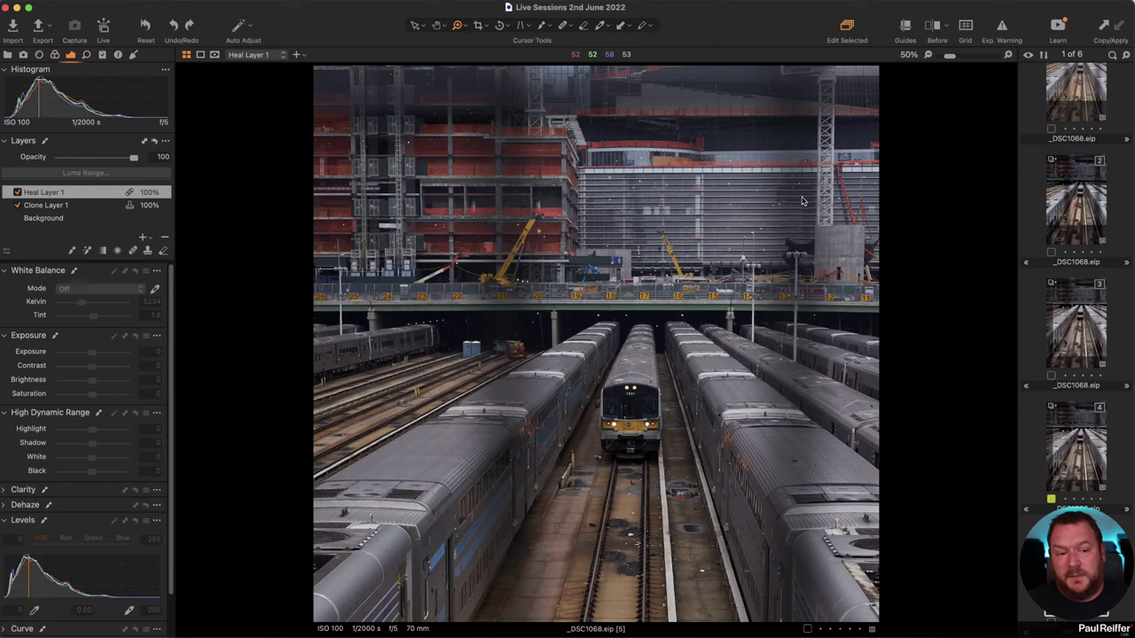
Switch to variant 3 and display its Dodge first pass layer mask in grayscale.
left_click(1083, 330)
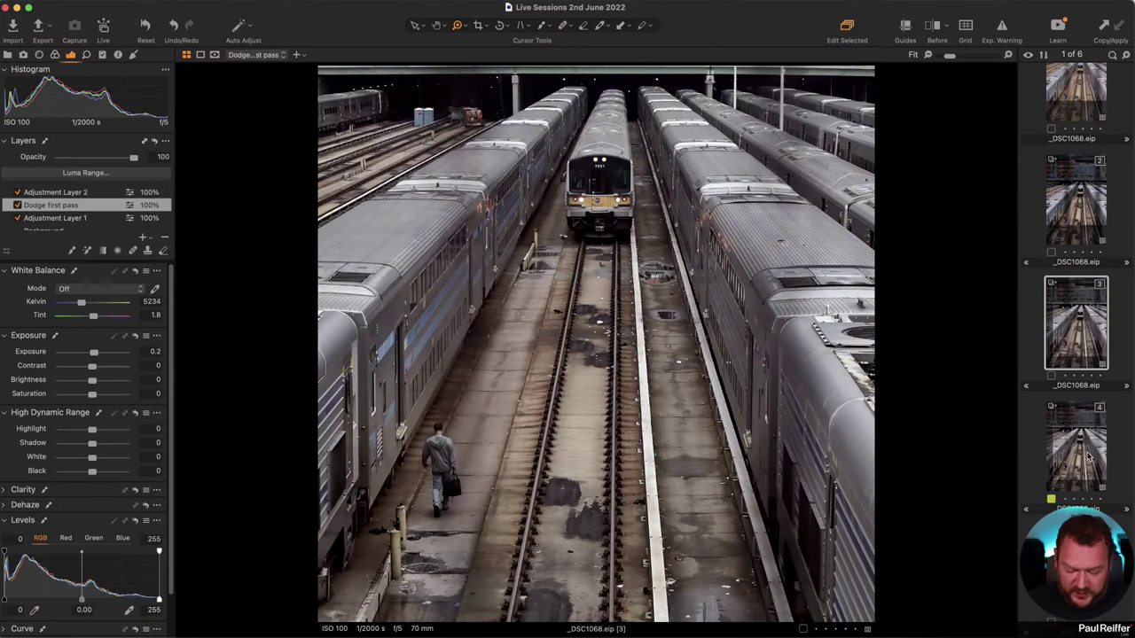
key("m")
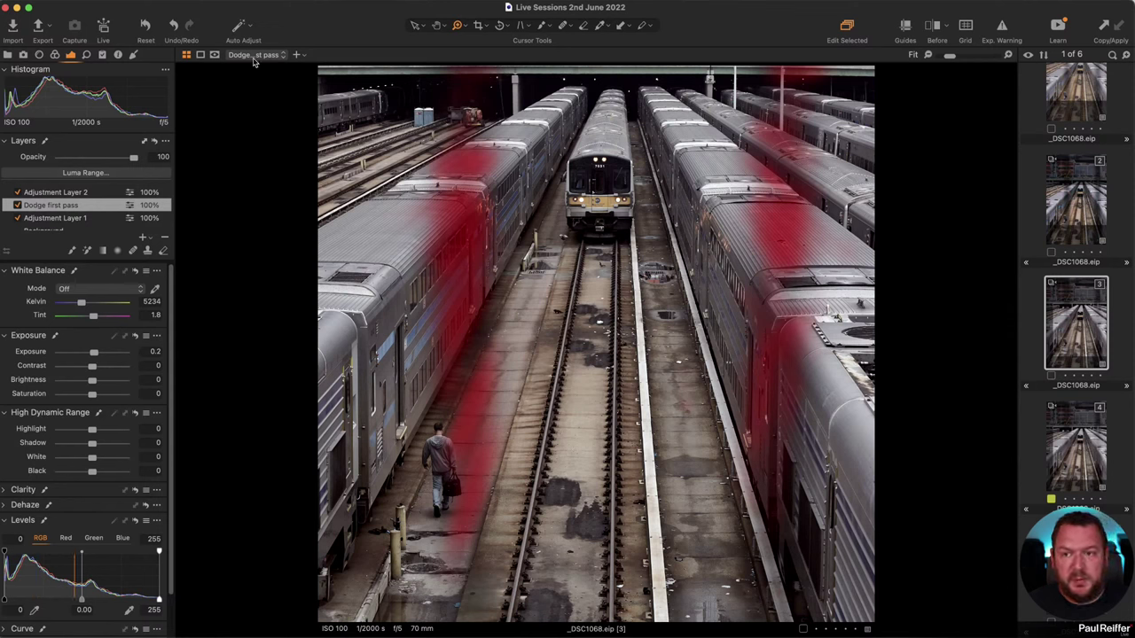
left_click(214, 55)
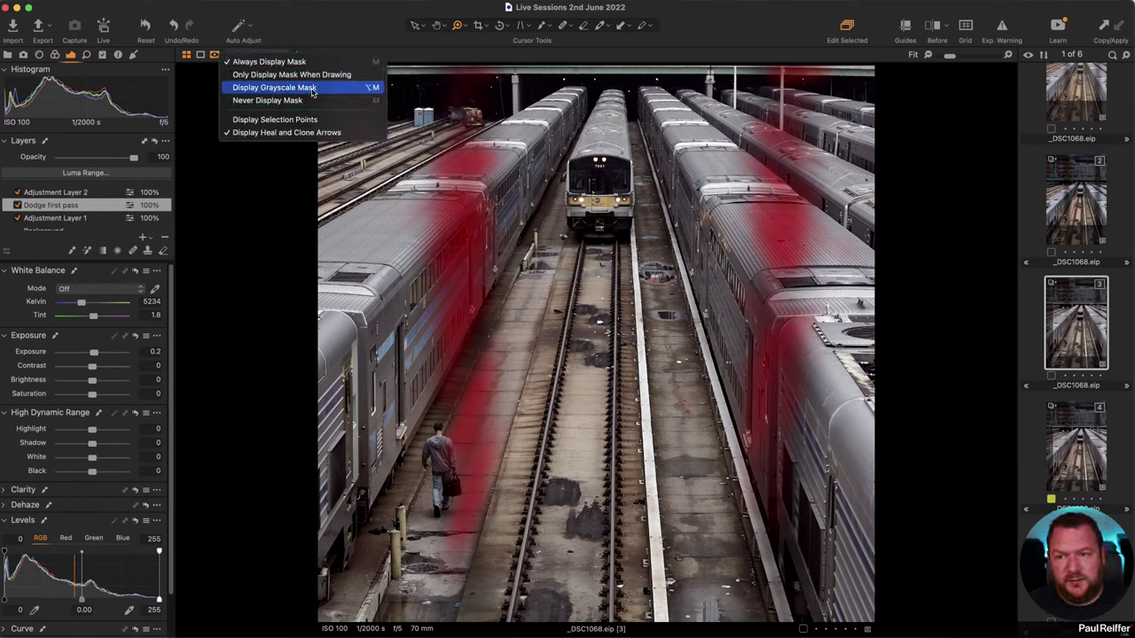
left_click(274, 87)
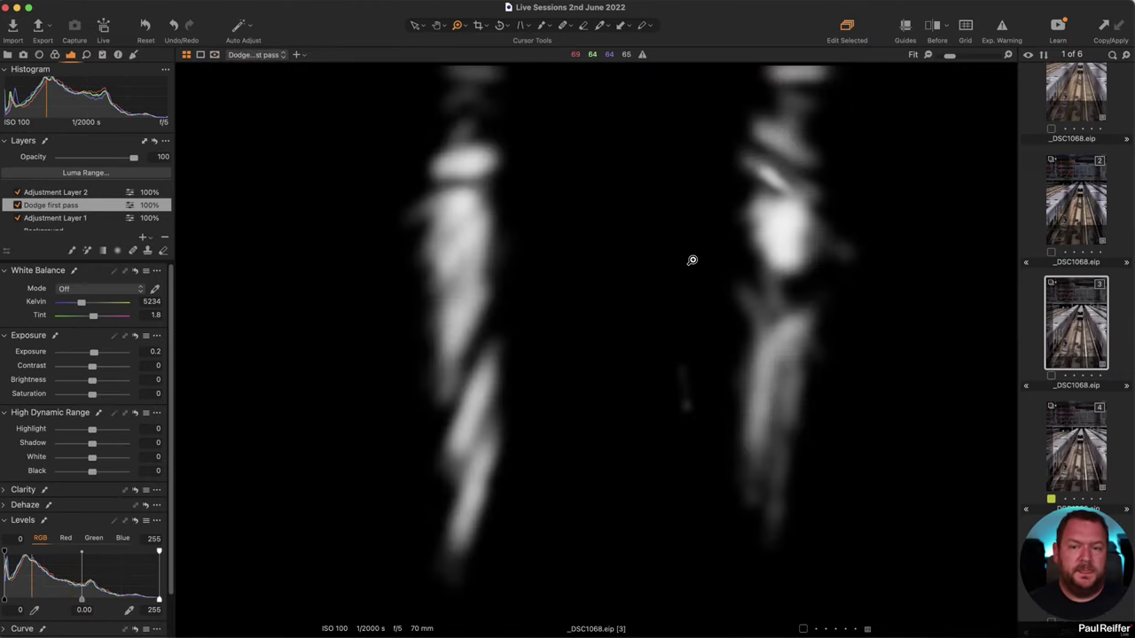
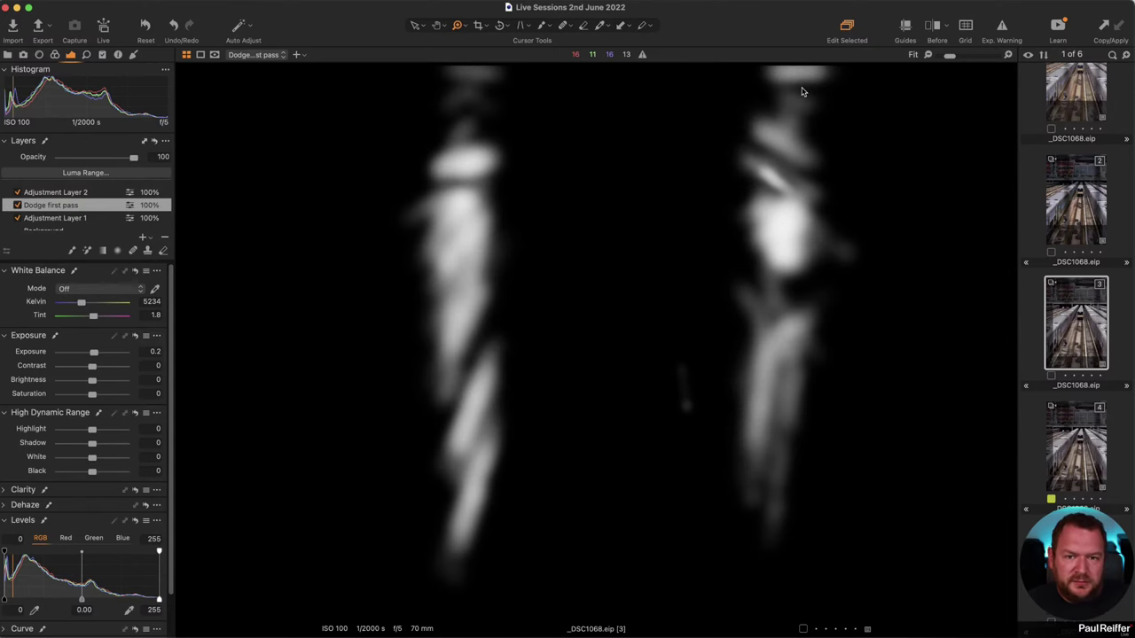
Open the fourth train-yard variant and show its Dodge first pass mask in grayscale.
key("alt+m")
key("Down")
key("Down")
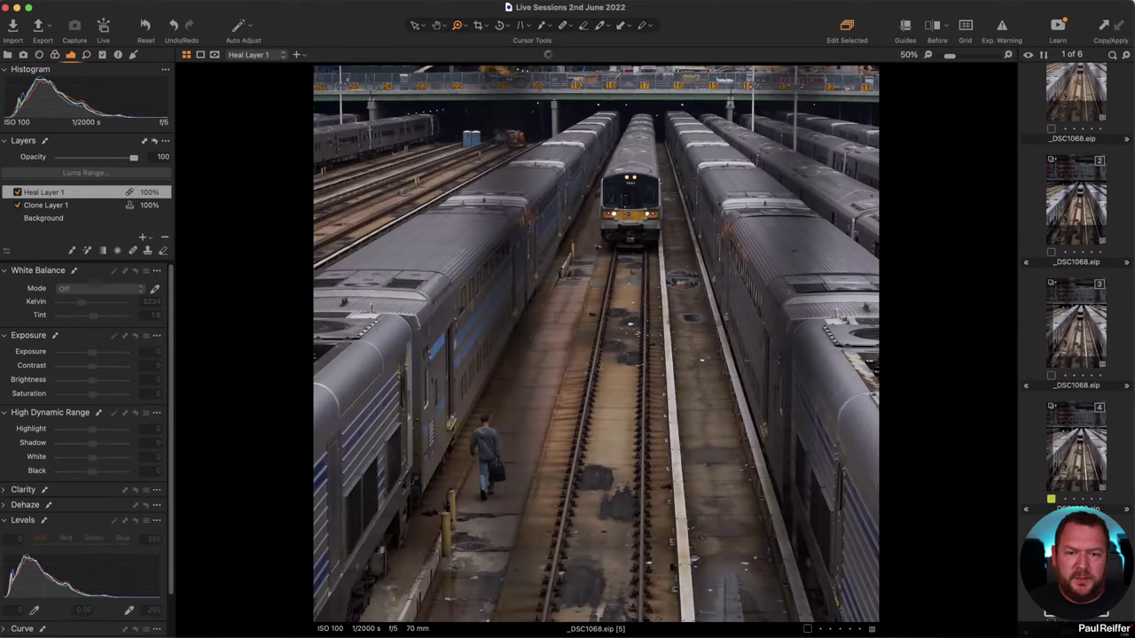
left_click(1076, 467)
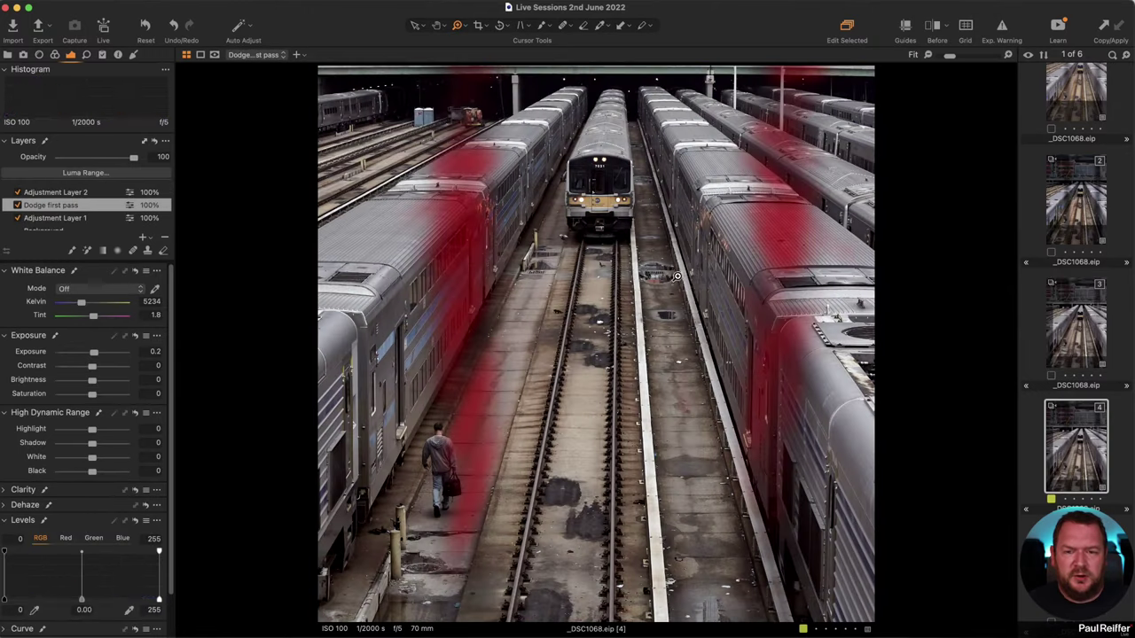
left_click(218, 56)
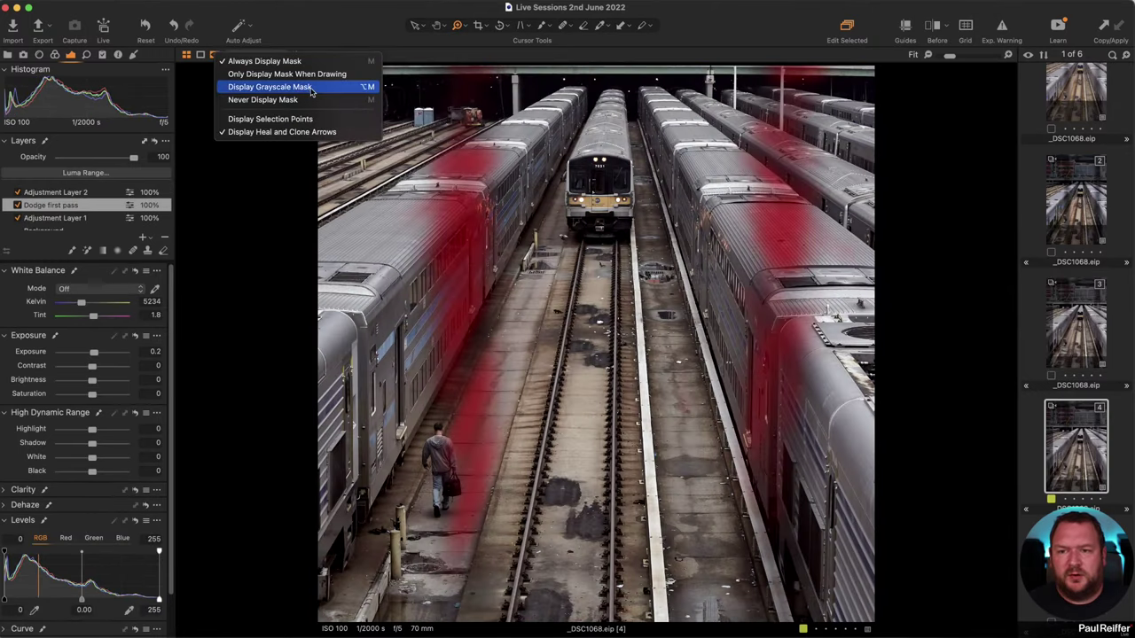
left_click(312, 87)
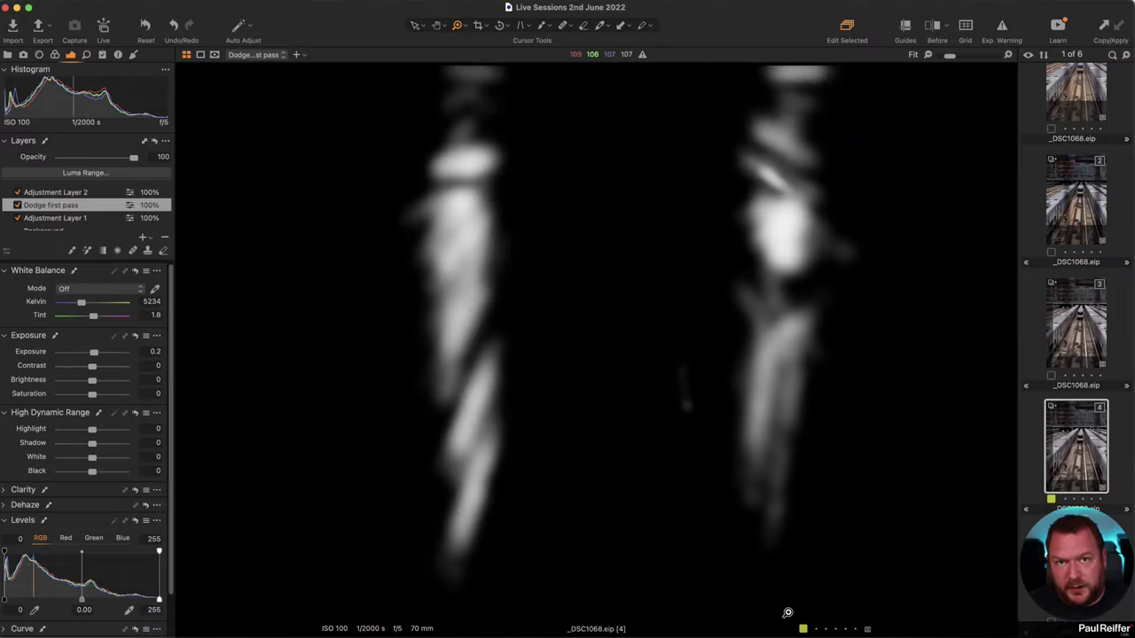
Return to the normal photo view, fit the whole image, and check the fourth variant's options.
key("alt+m")
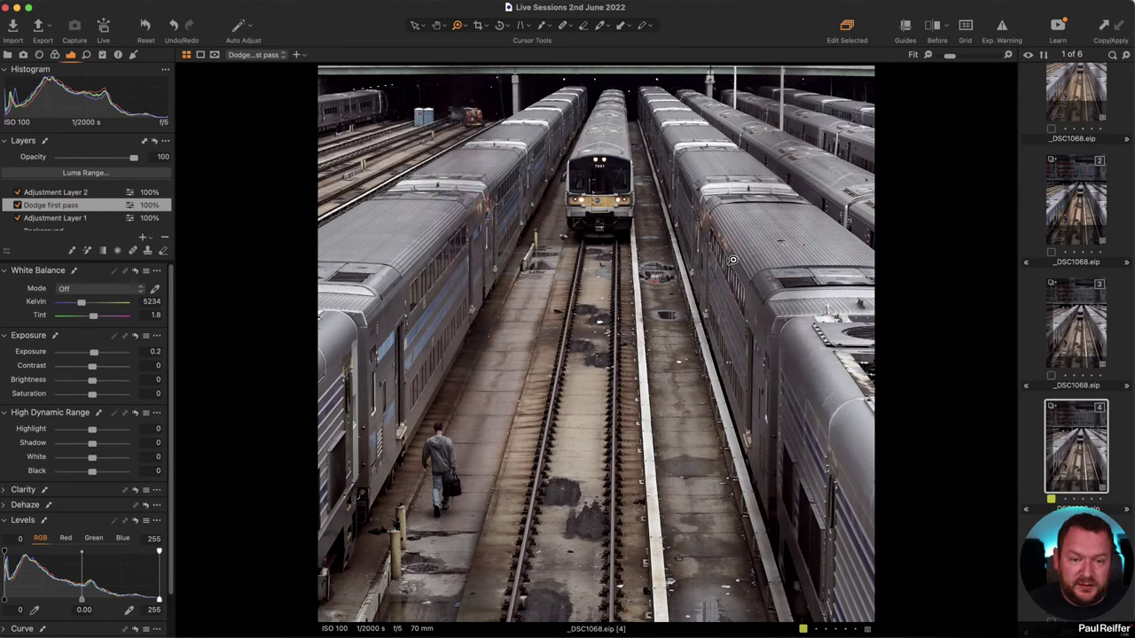
scroll(856, 333, "up", 5)
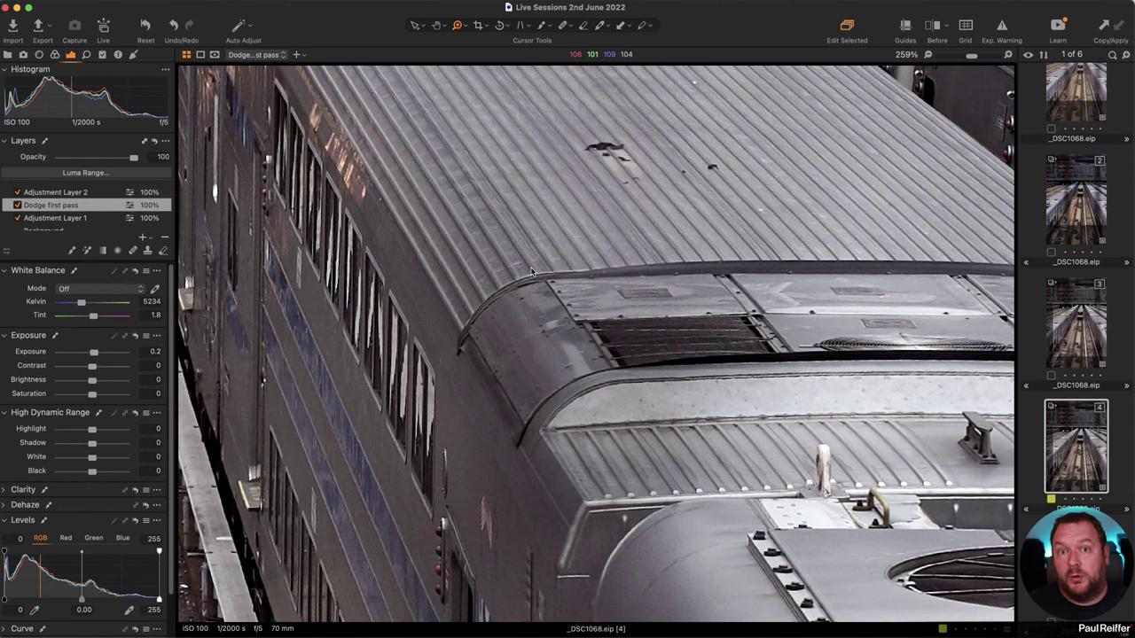
key("super+0")
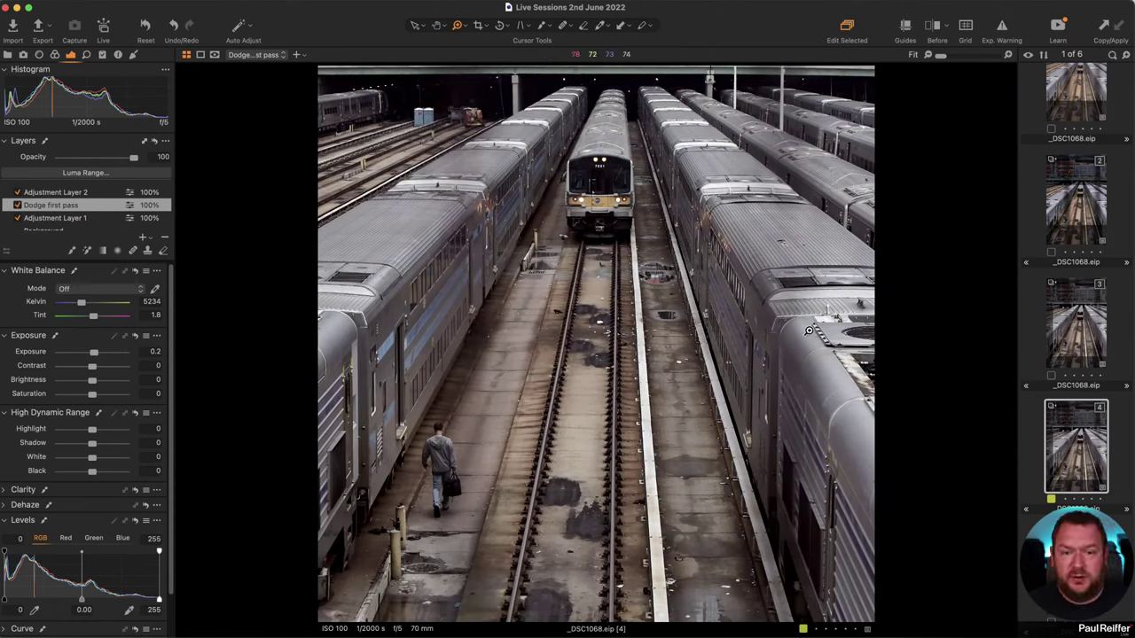
right_click(1074, 434)
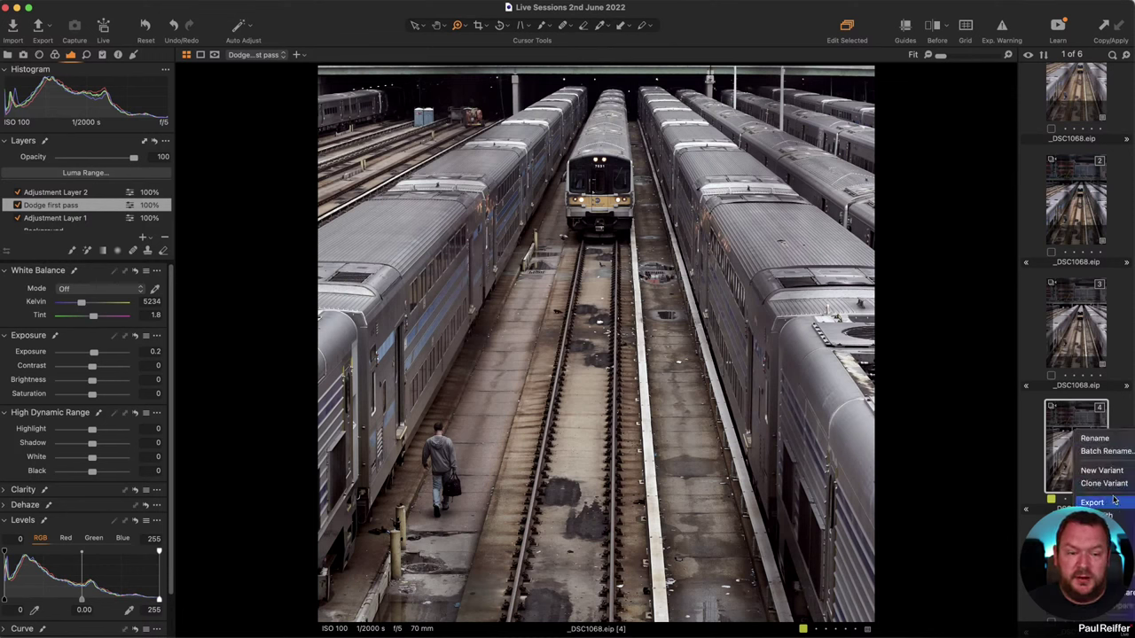
left_click(75, 206)
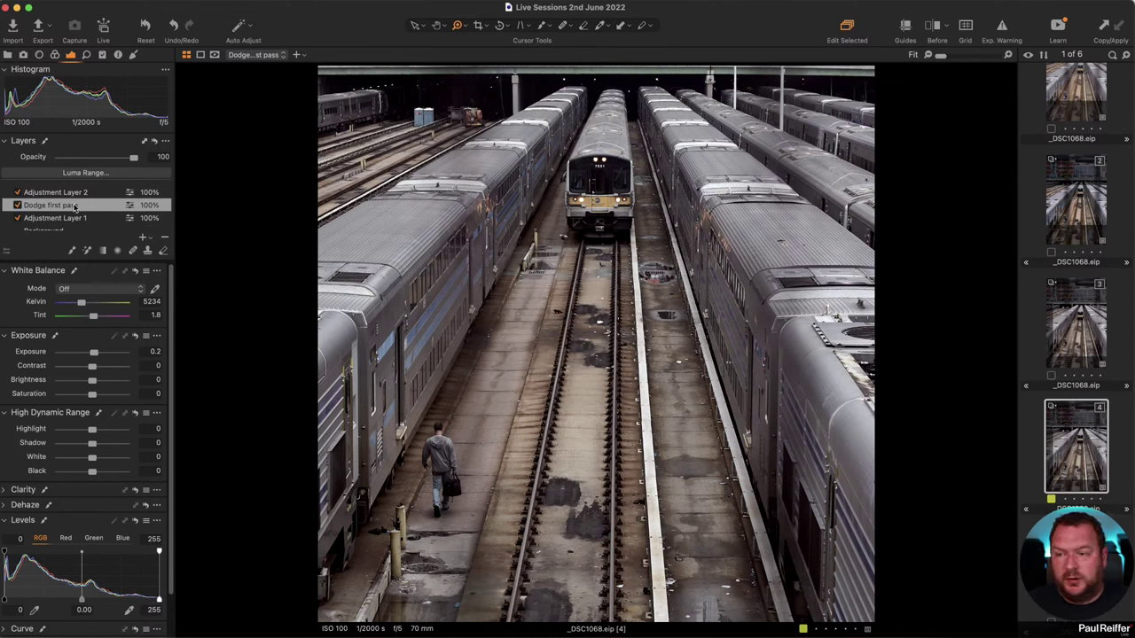
key("b")
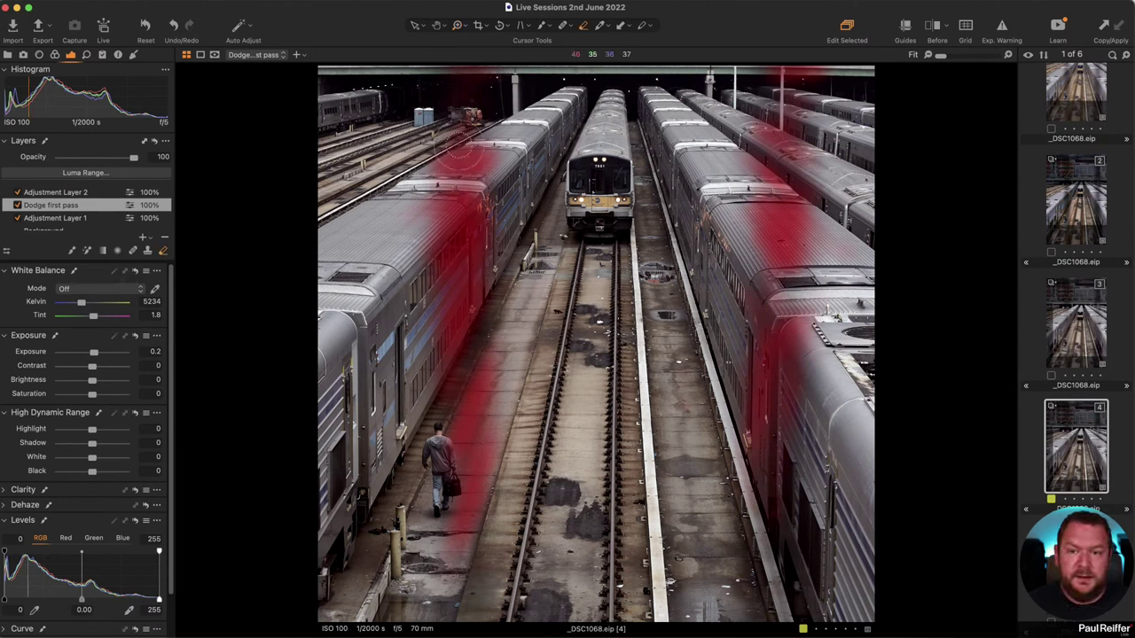
Clear the Dodge first pass layer's mask and select the Brush tool.
right_click(95, 205)
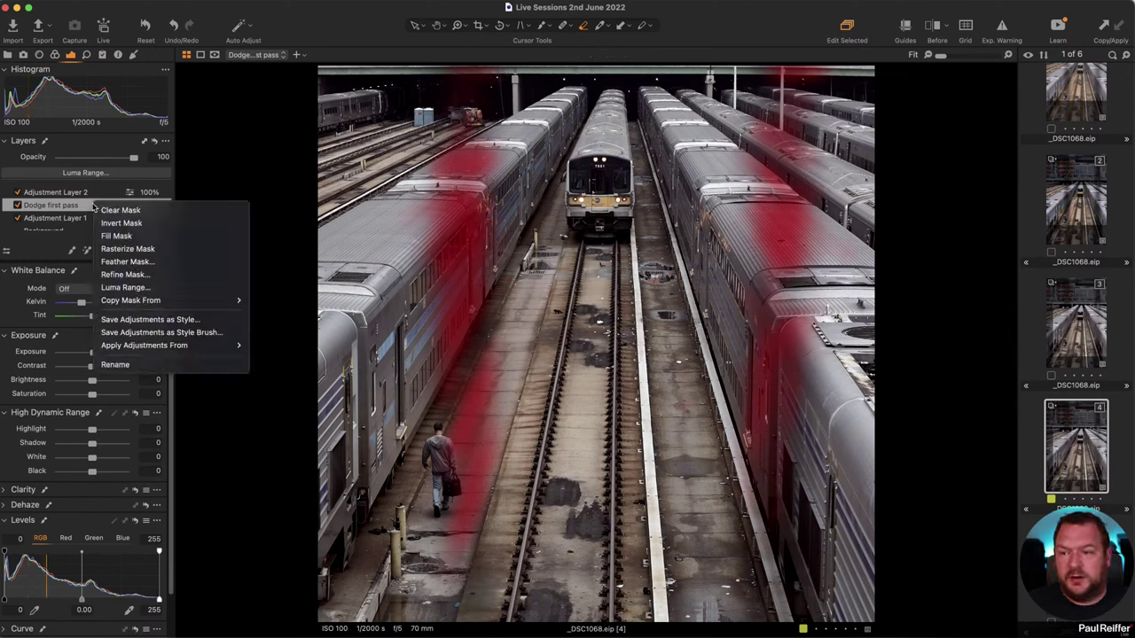
left_click(124, 211)
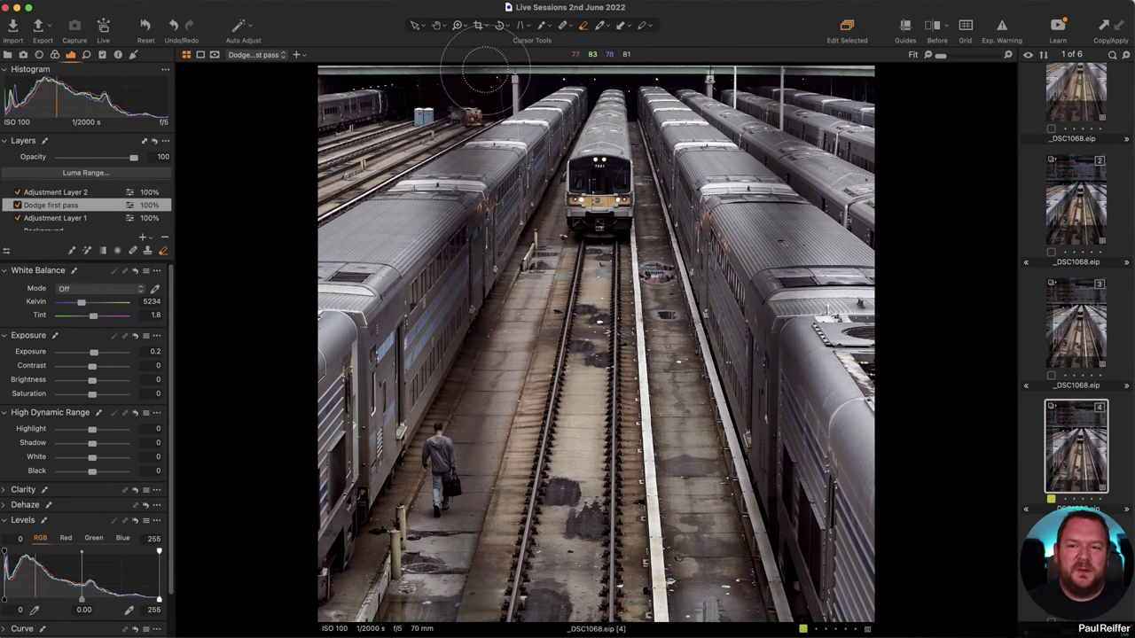
left_click(542, 26)
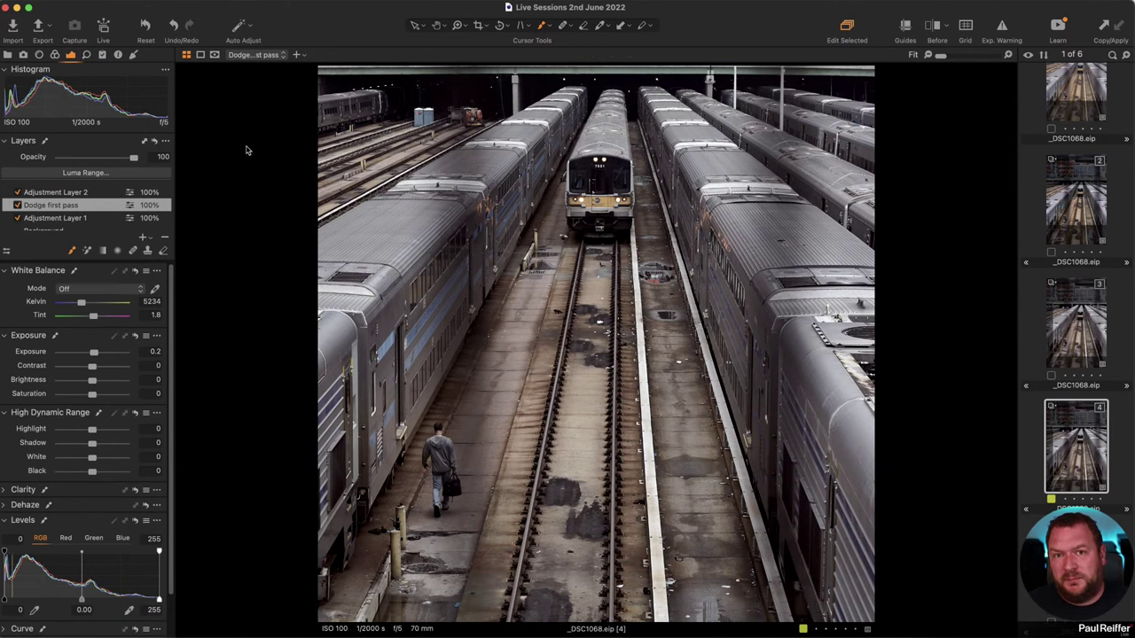
Add a new filled adjustment layer named 'Bar Clarity'.
left_click(143, 238)
left_click(191, 257)
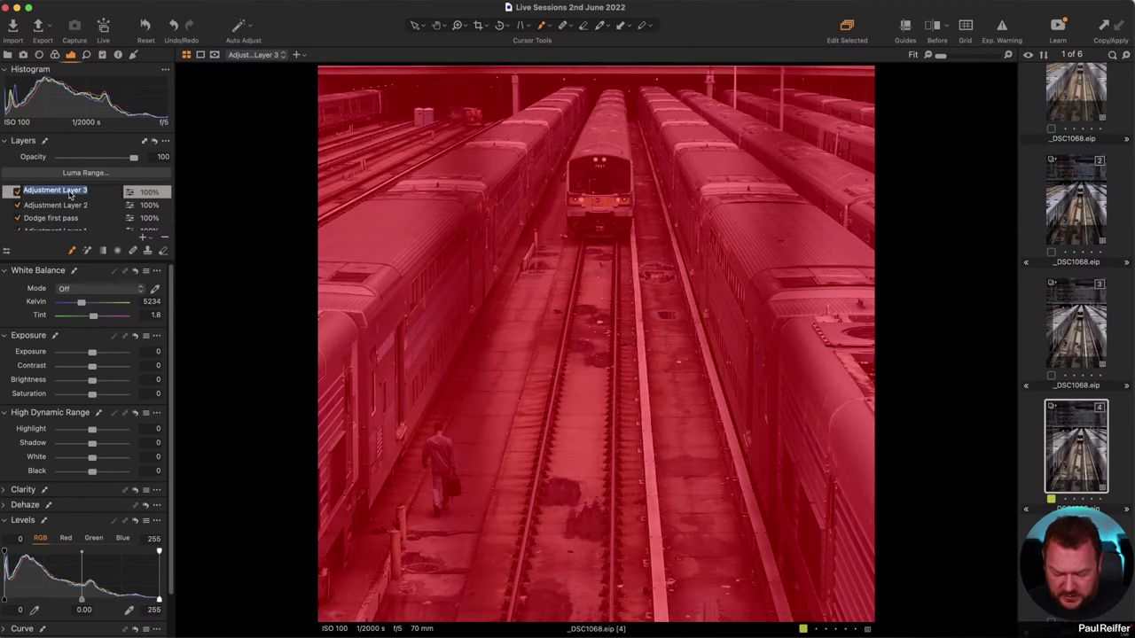
type("Bar Clari")
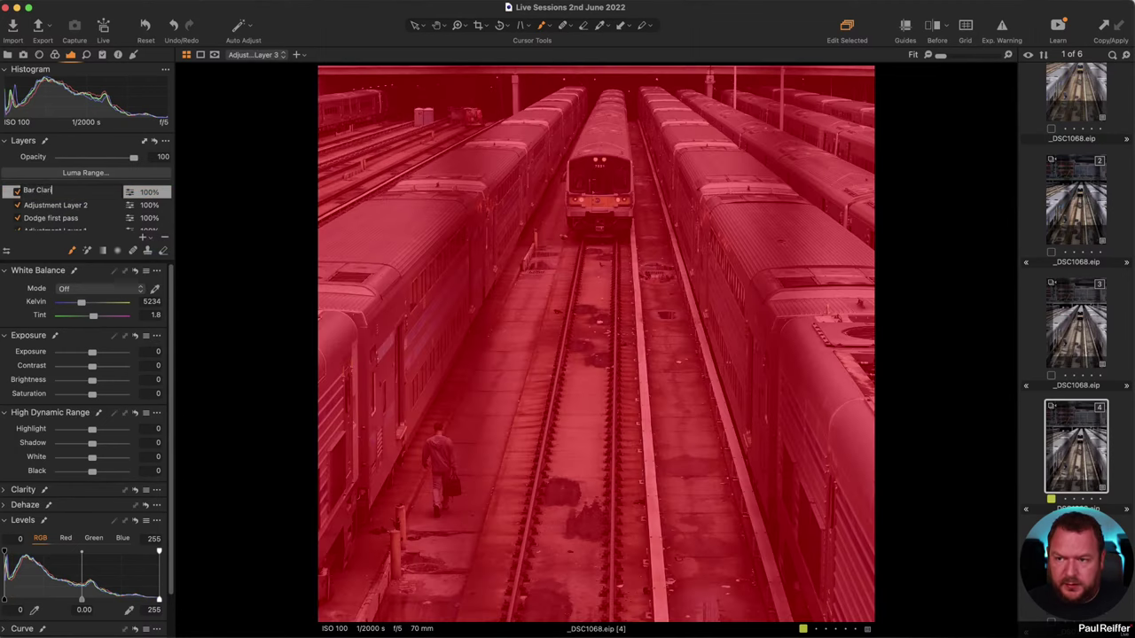
type("ty")
key("Return")
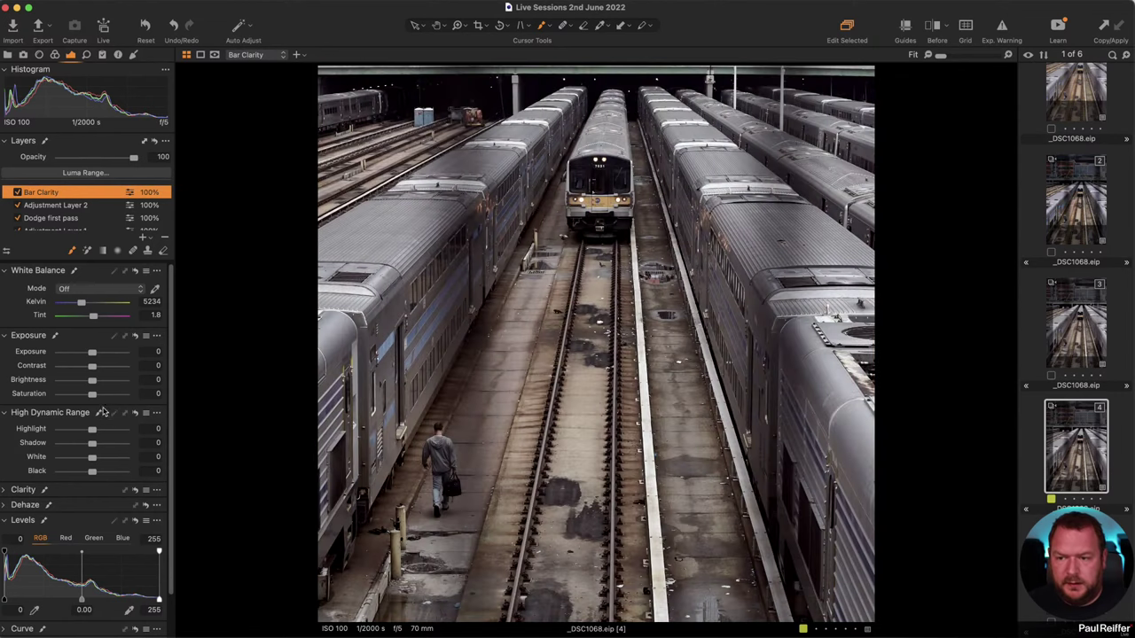
Set Bar Clarity's contrast to 45 and exposure to -0.41, and try its clarity amount.
left_click_drag(92, 367, 121, 366)
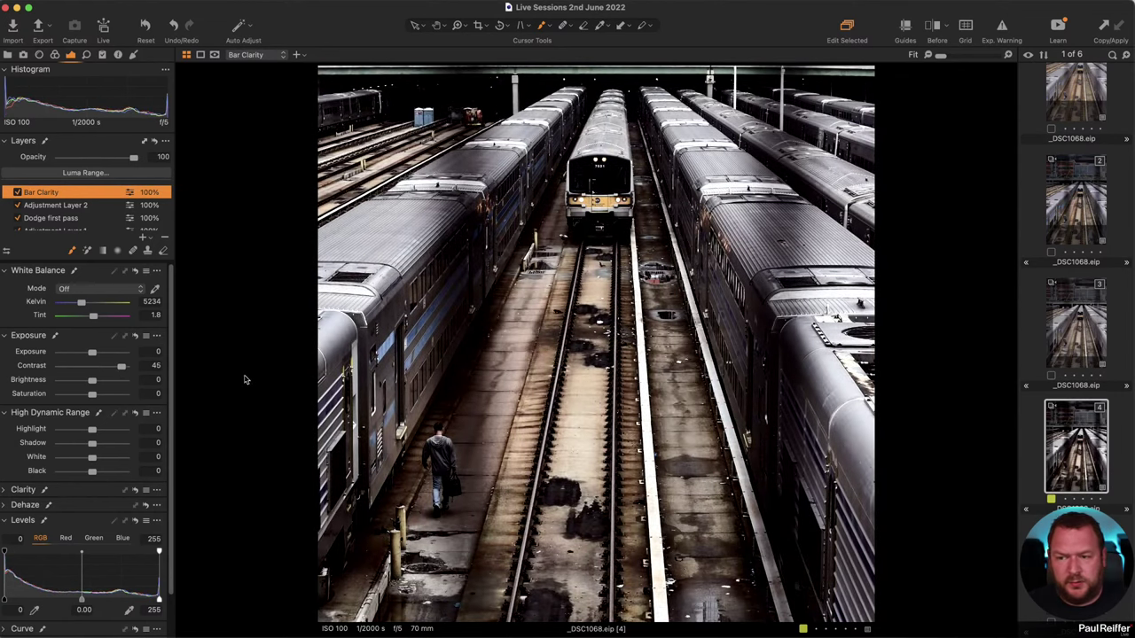
left_click_drag(92, 353, 88, 354)
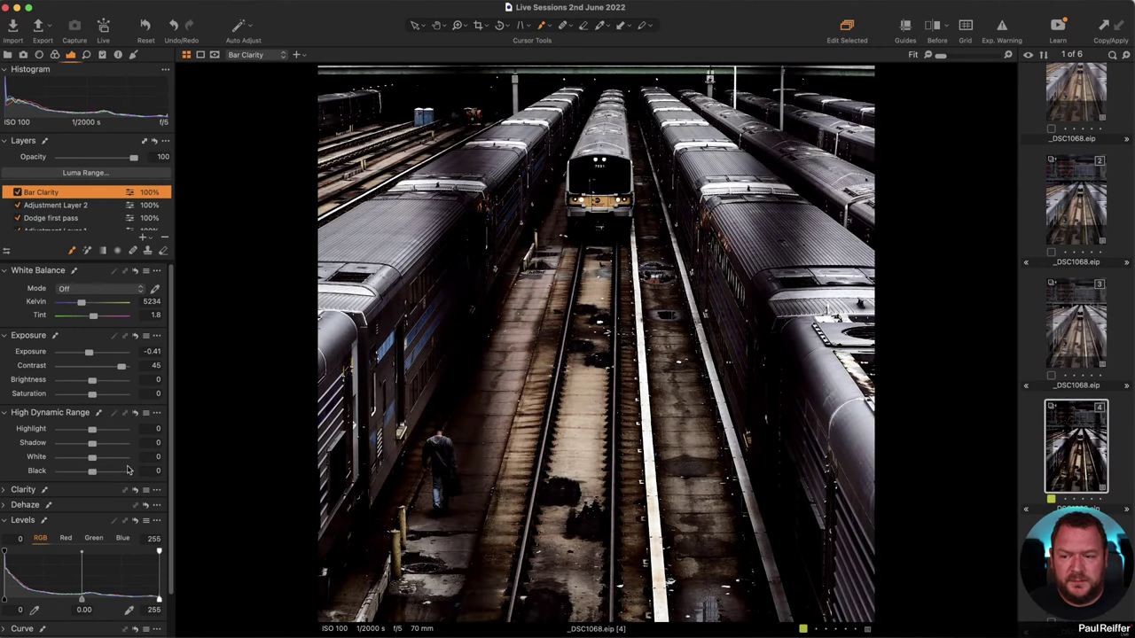
left_click(5, 490)
mouse_move(91, 523)
left_mouse_down()
mouse_move(123, 523)
mouse_move(91, 526)
left_mouse_up()
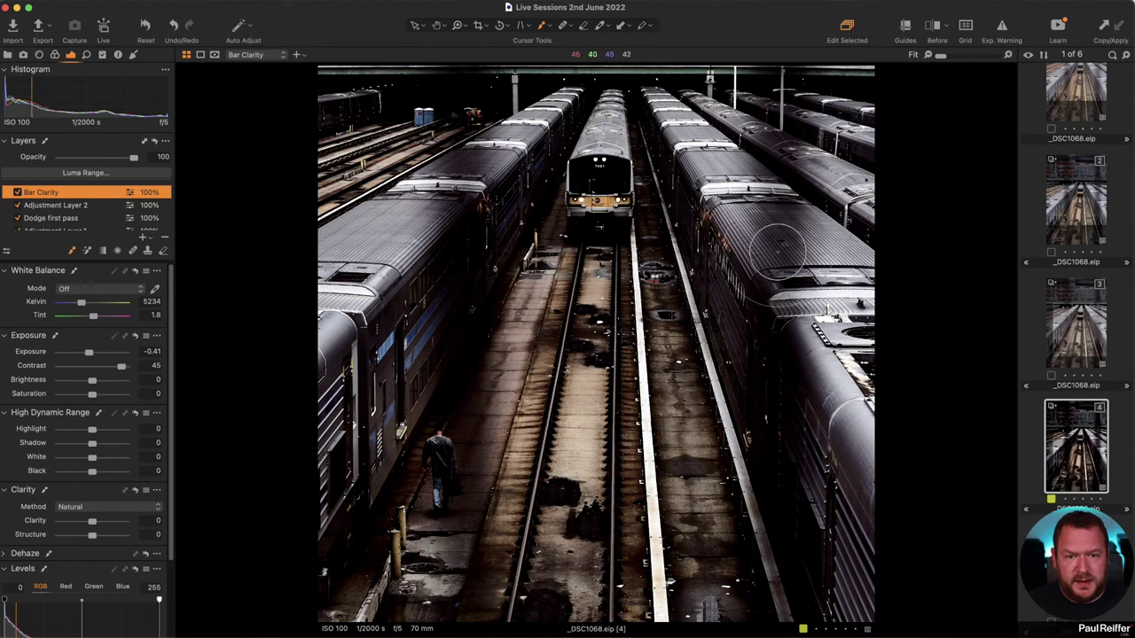
Set the mask brush to opacity 100, size 240 and hardness 57.
right_click(781, 221)
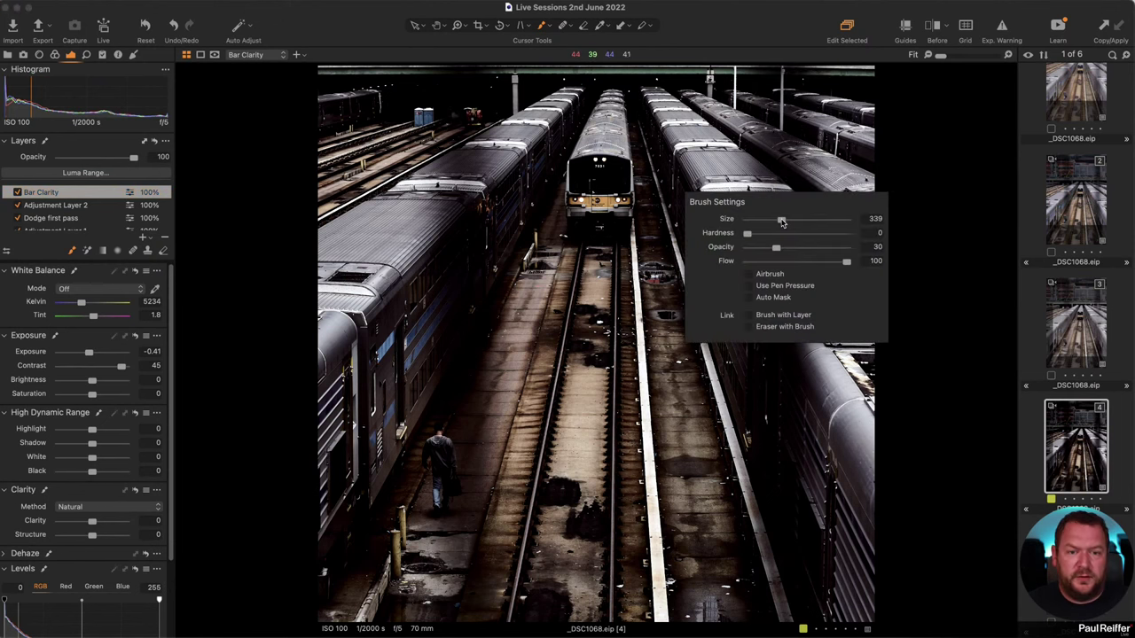
left_click_drag(777, 249, 867, 249)
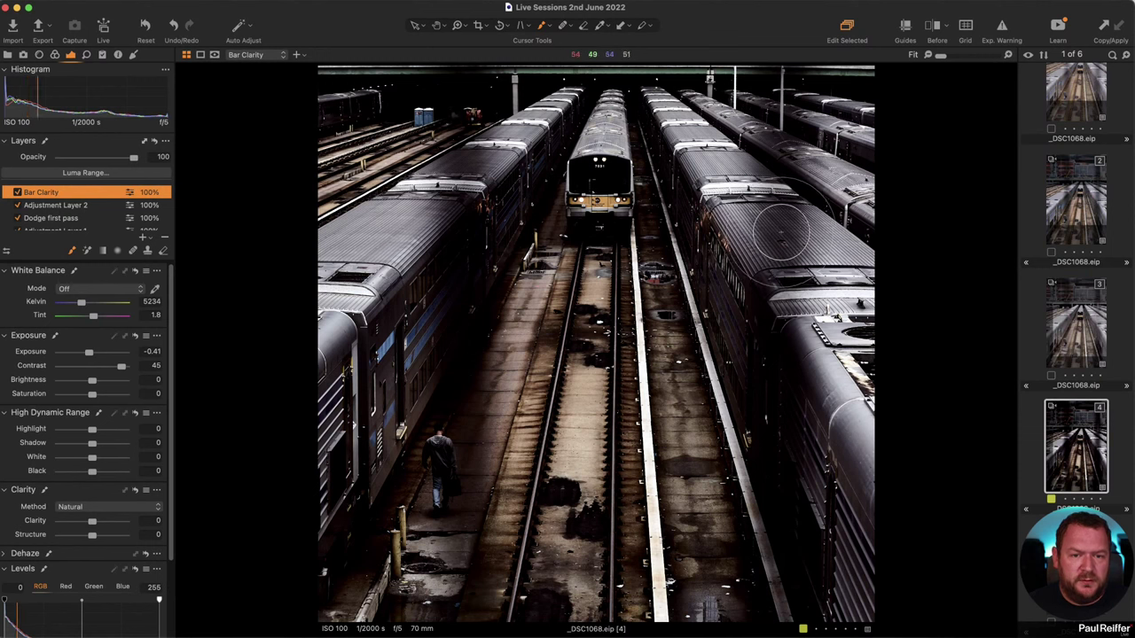
right_click(793, 273)
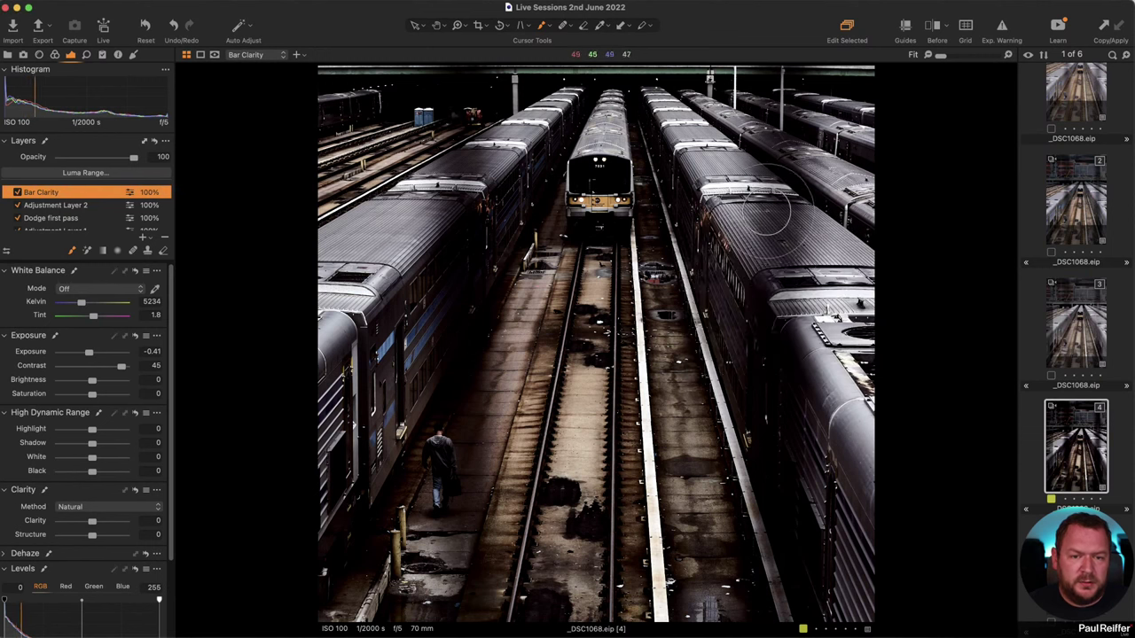
right_click(780, 243)
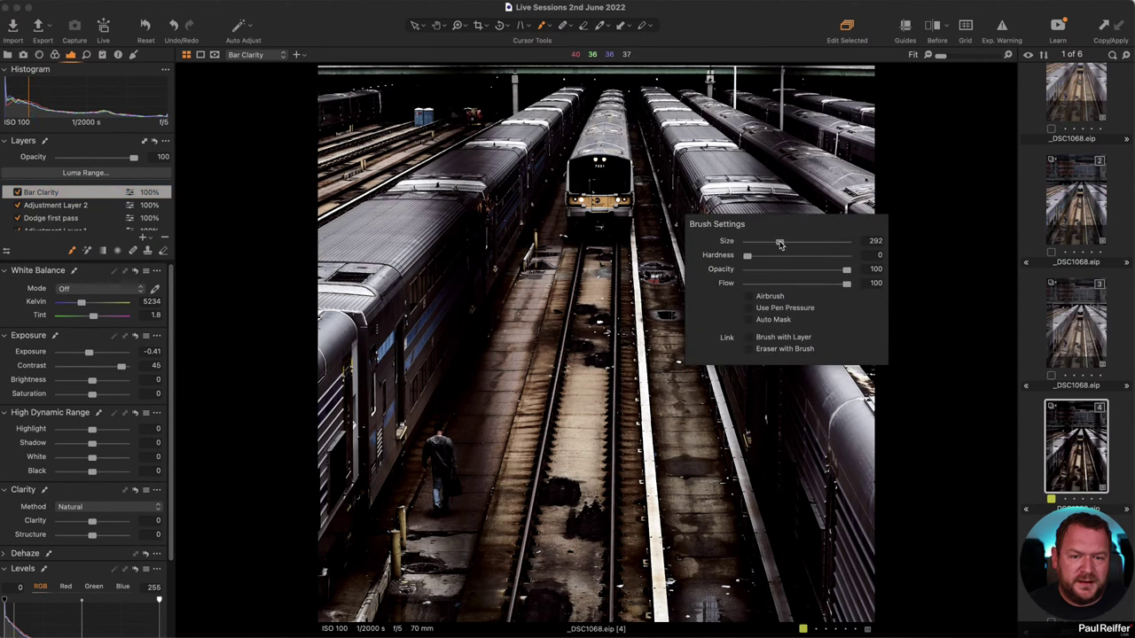
key("Escape")
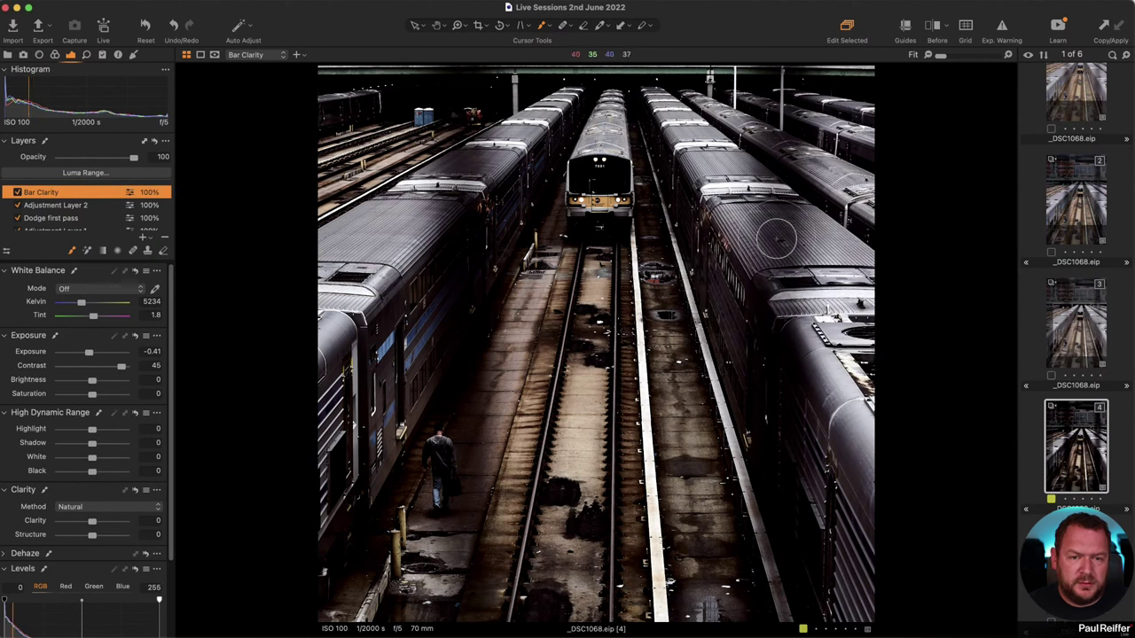
right_click(777, 240)
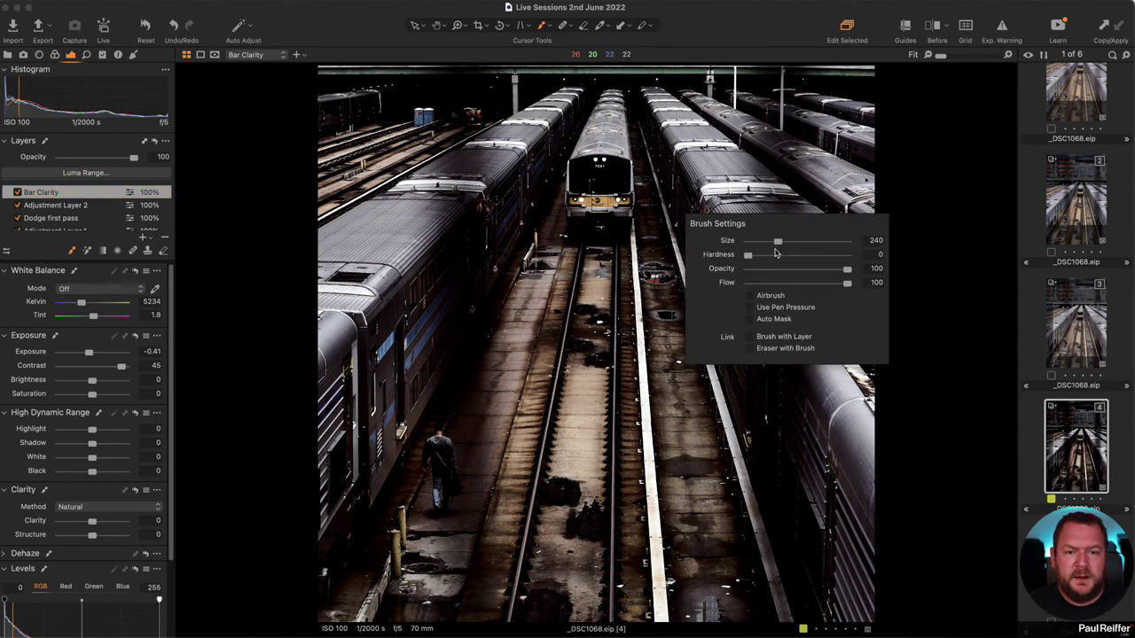
left_click_drag(750, 255, 804, 255)
key("Escape")
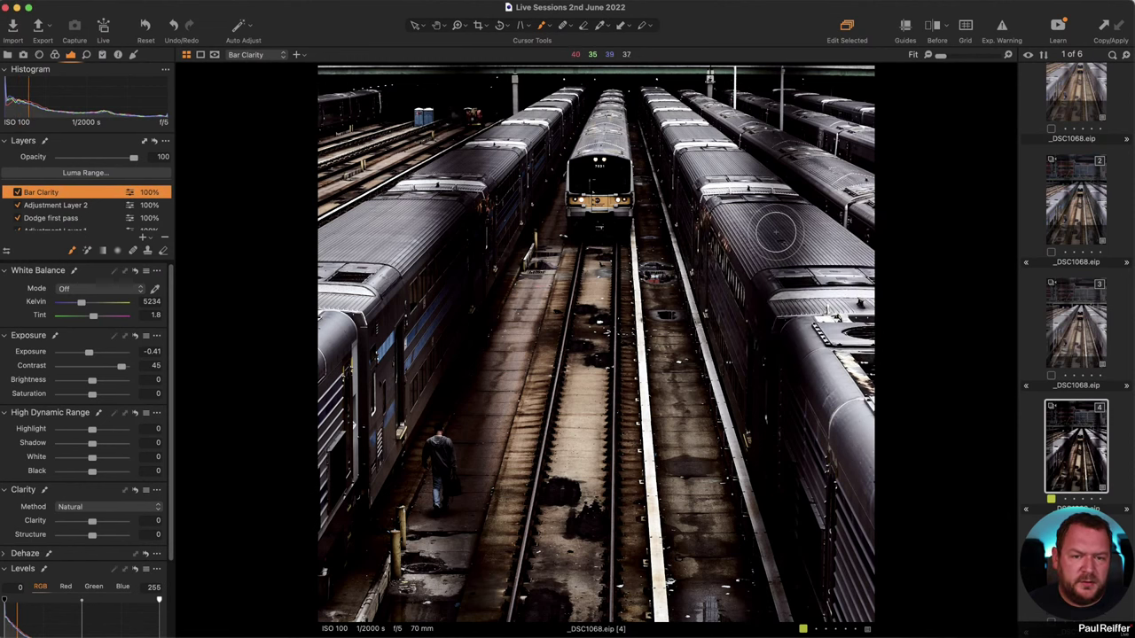
Zoom in to inspect the roof closely, then fit the photo back in view.
key("z")
scroll(776, 235, "up", 5)
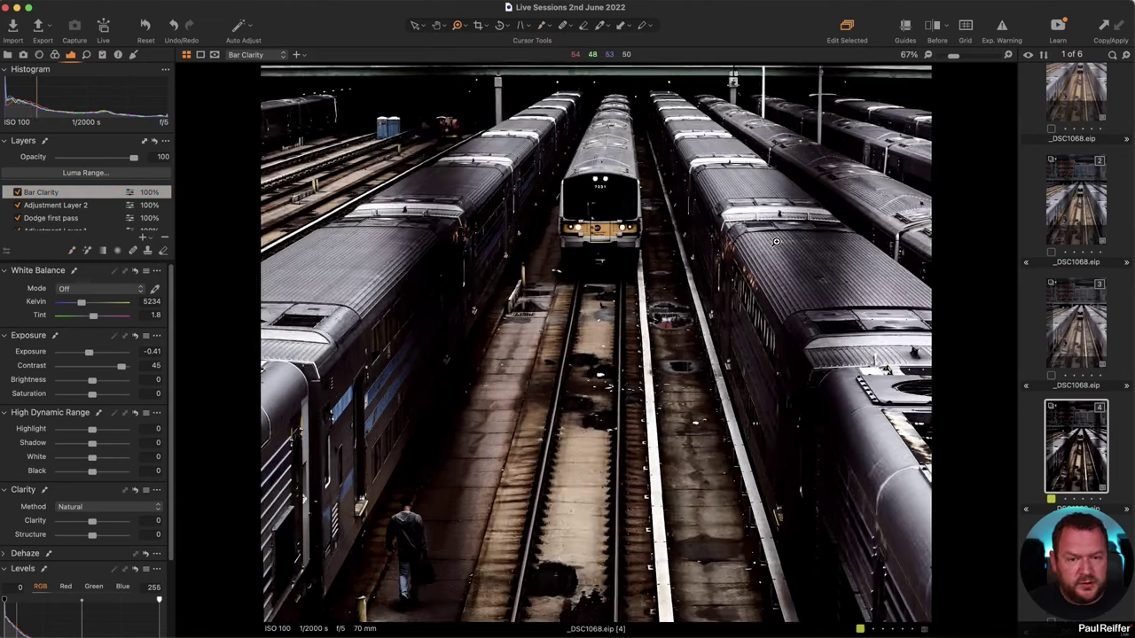
scroll(666, 431, "up", 3)
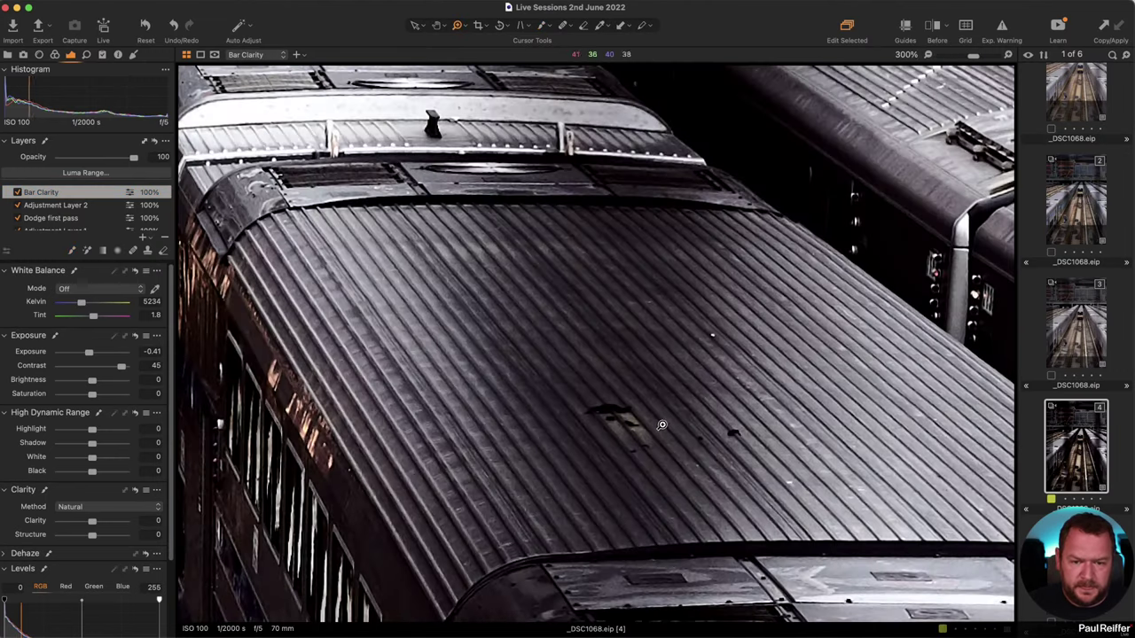
key("b")
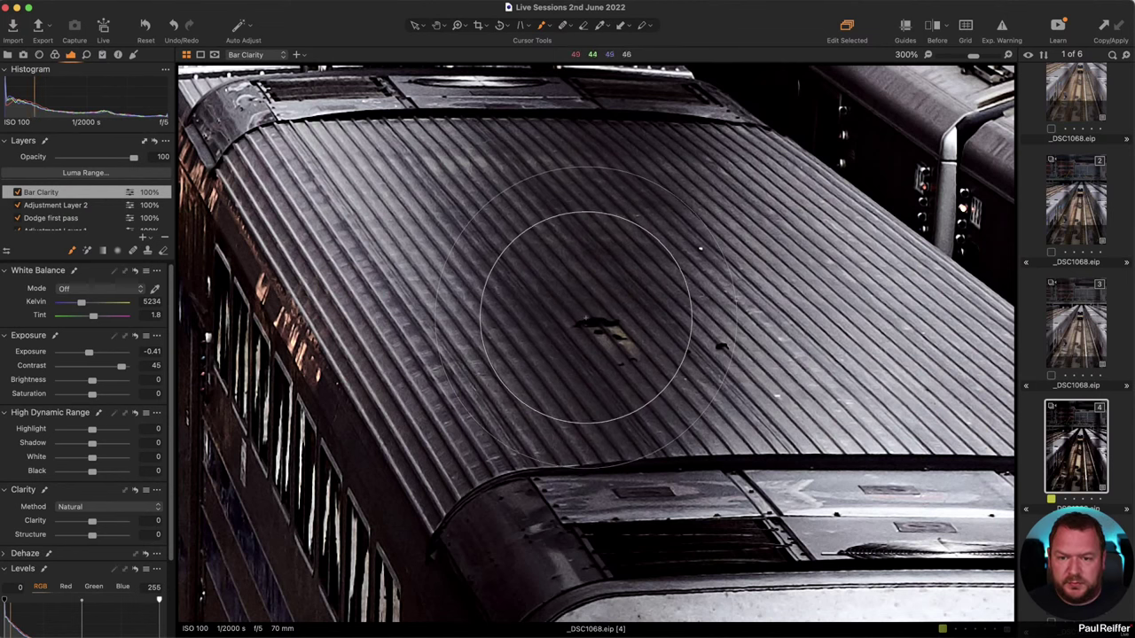
left_click(592, 303)
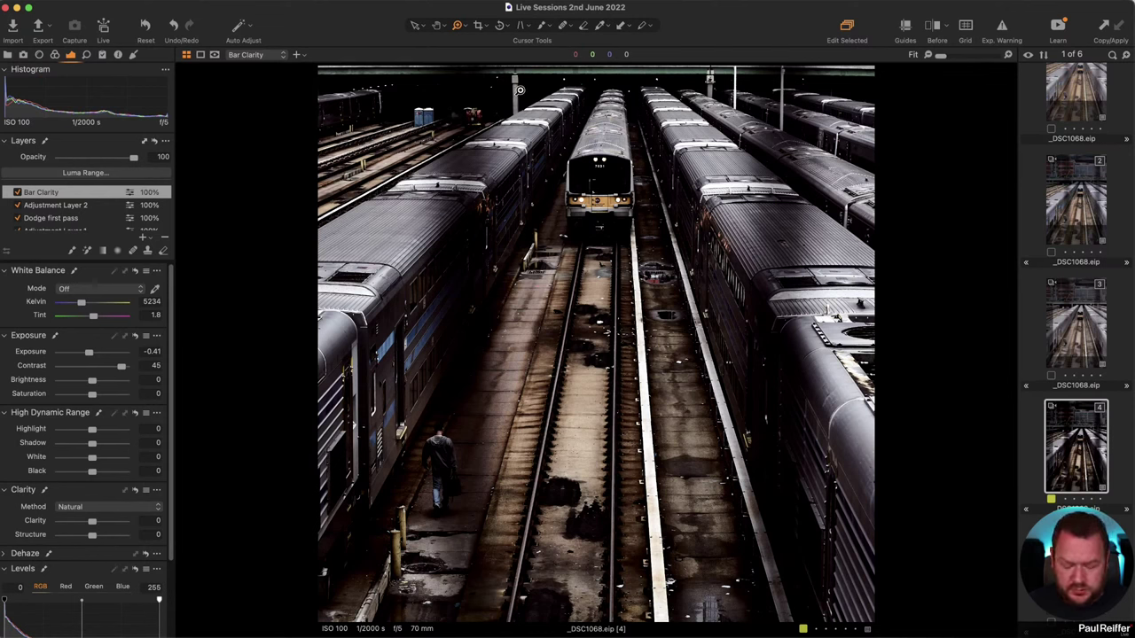
Select the Brush, review its settings, show the mask overlay, and make Dodge first pass active.
key("b")
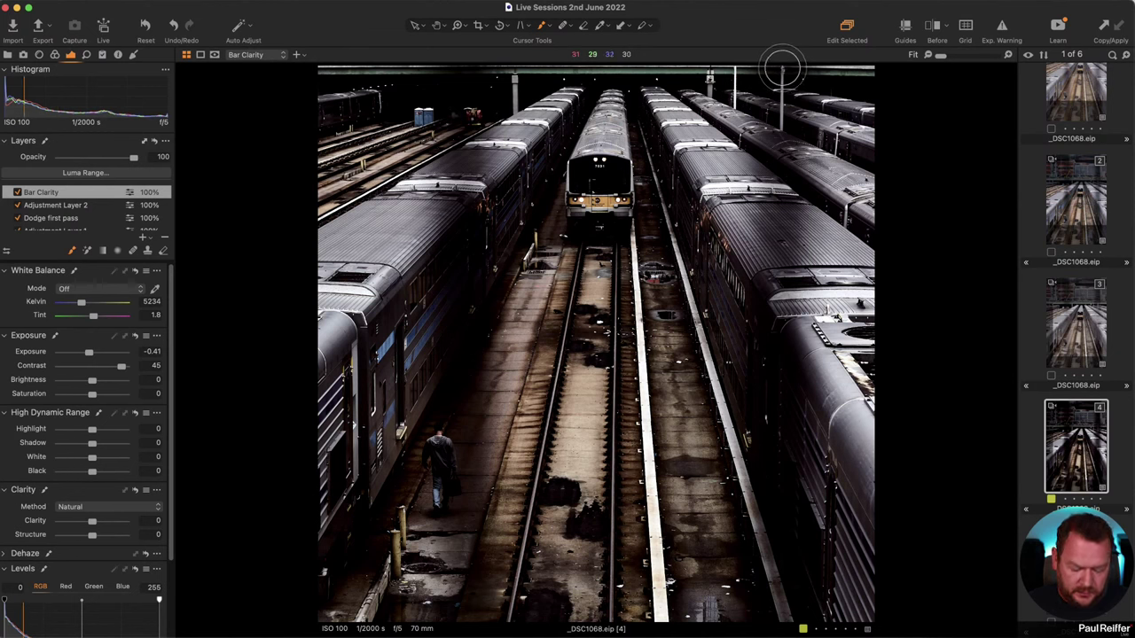
right_click(782, 68)
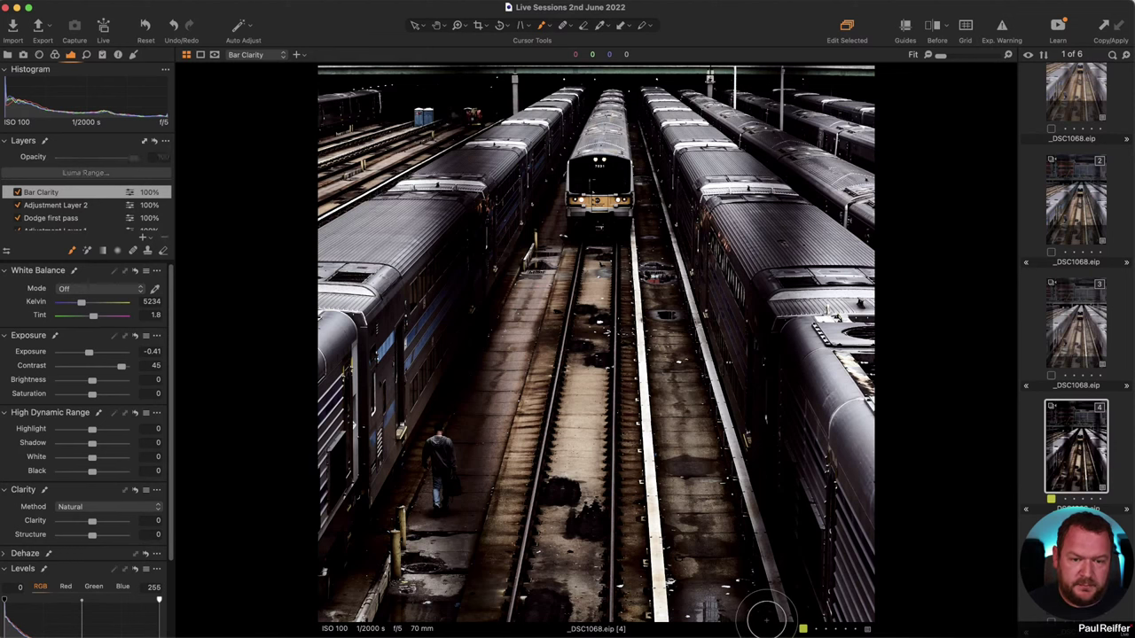
key("super+m")
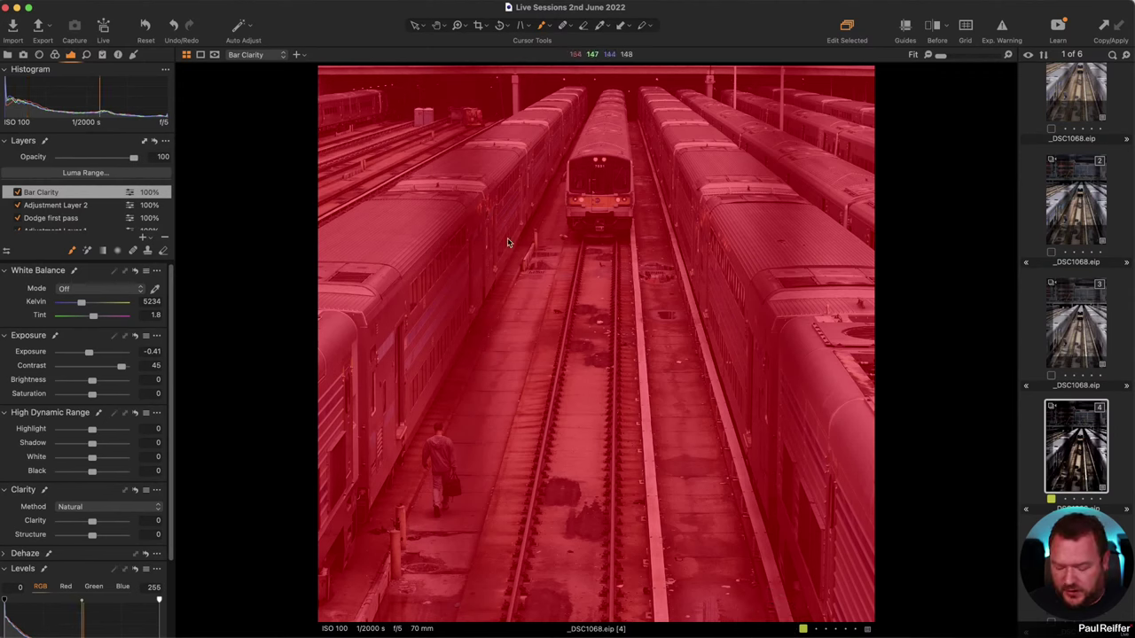
left_click(49, 218)
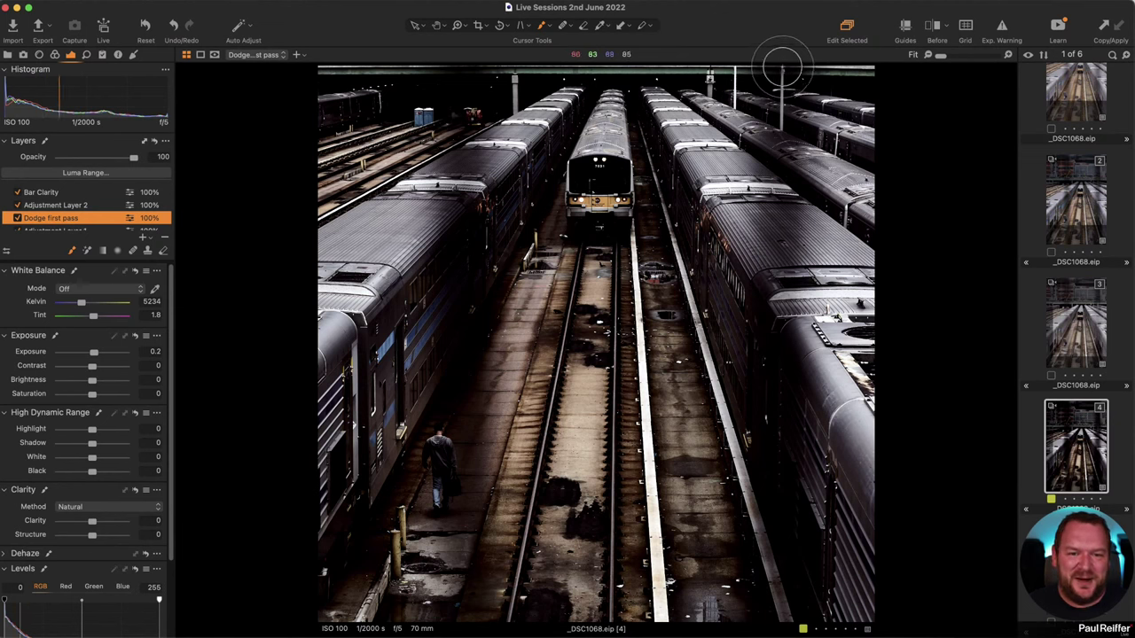
Paint two straight vertical dodge strokes from the top to the bottom of the photo.
left_click(782, 68)
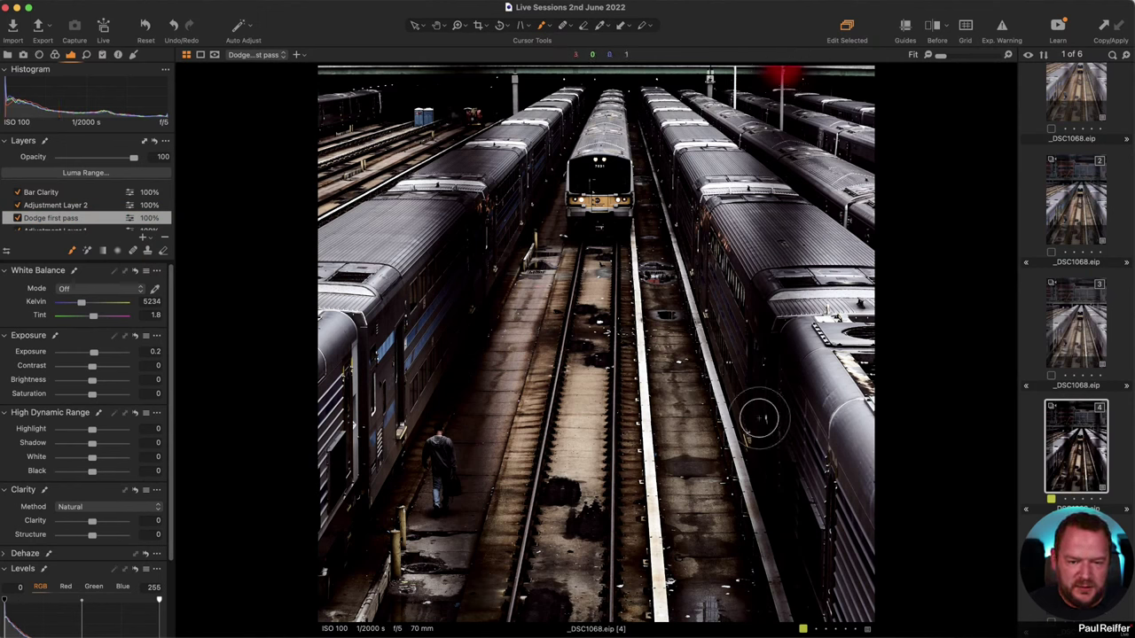
left_click(764, 618, "shift")
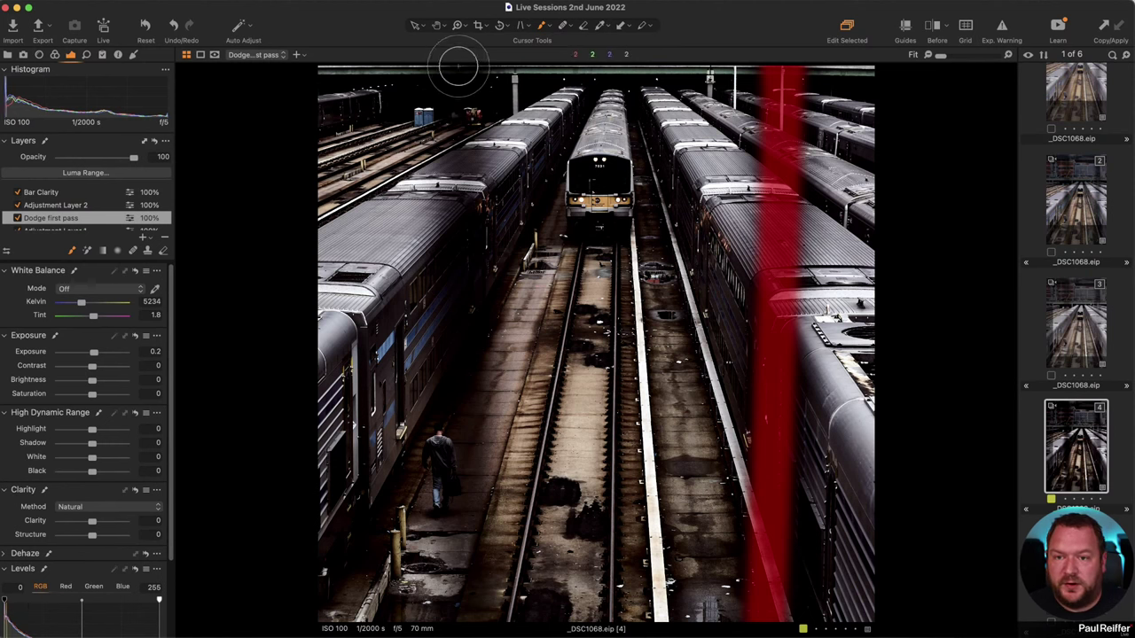
left_click(460, 68)
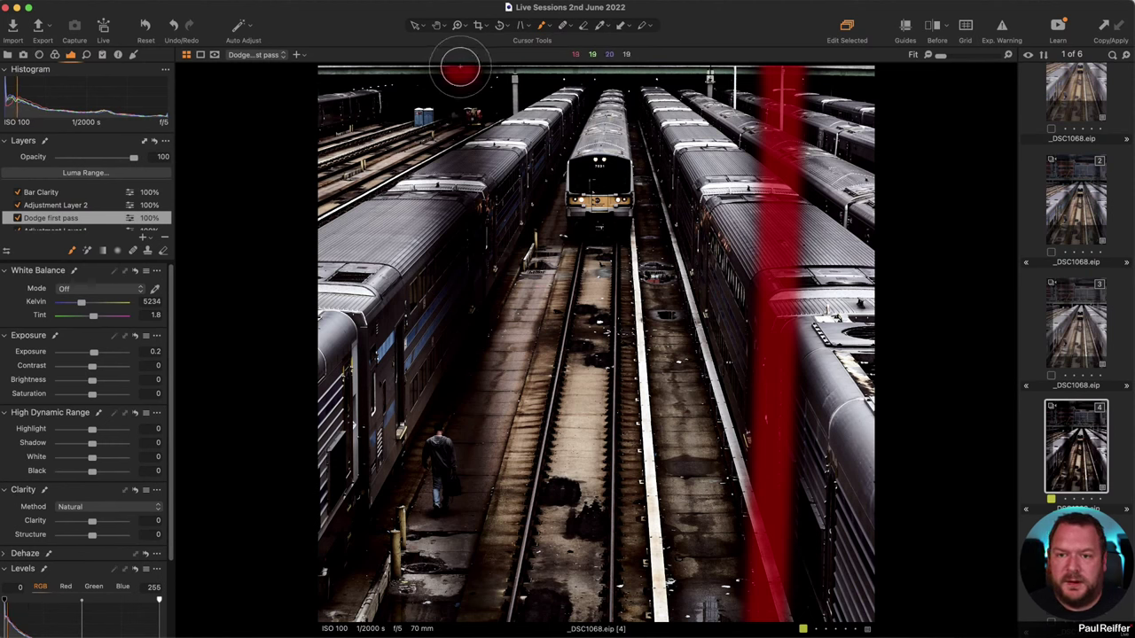
left_click(470, 618, "shift")
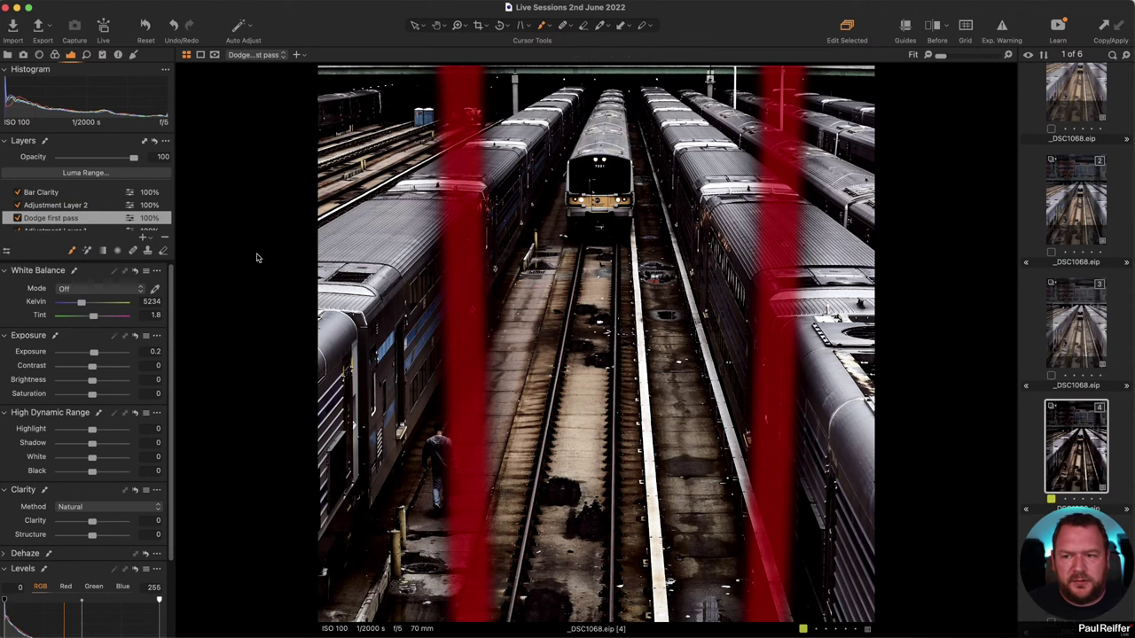
Toggle Bar Clarity off and on to compare, then display the mask in grayscale.
left_click(19, 192)
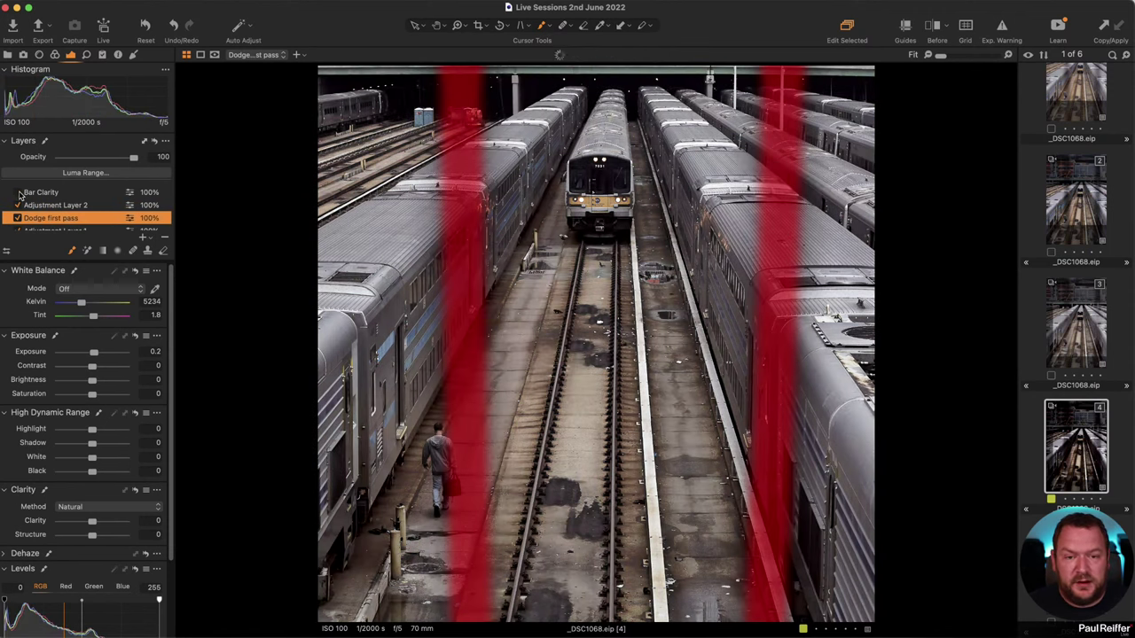
left_click(19, 192)
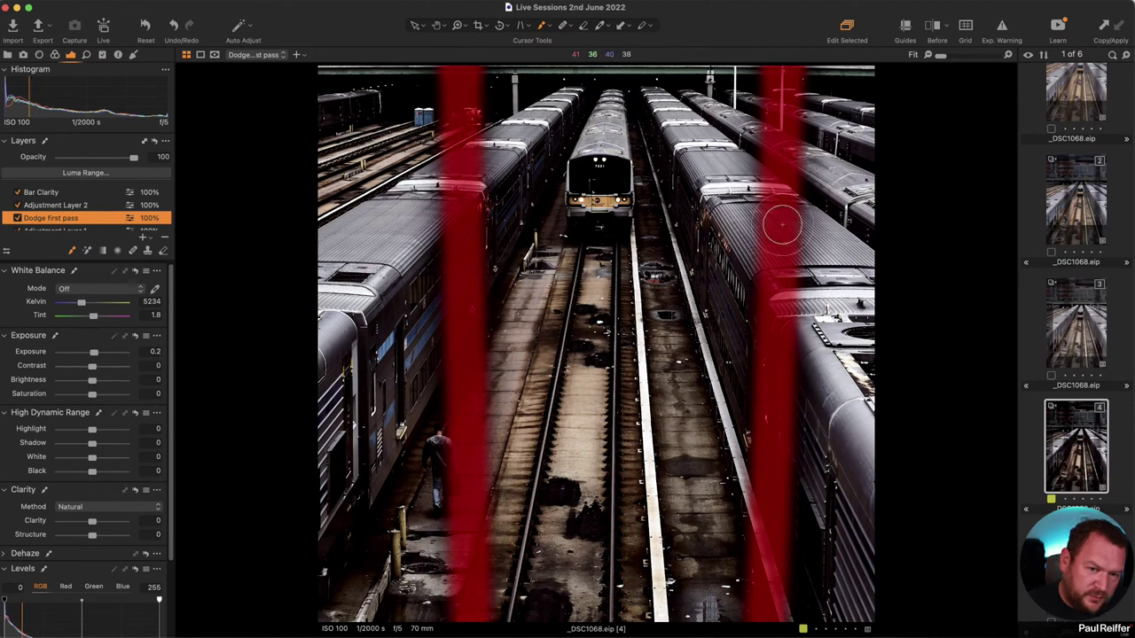
left_click(214, 55)
left_click(250, 87)
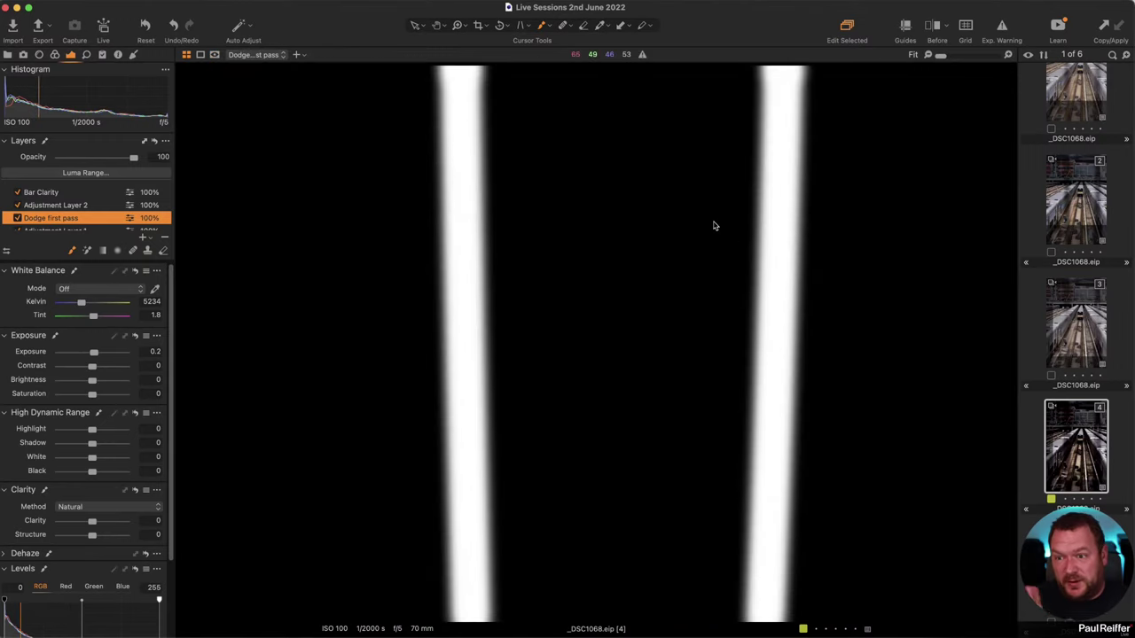
Feather the Dodge first pass mask with a radius of about 55.
right_click(89, 226)
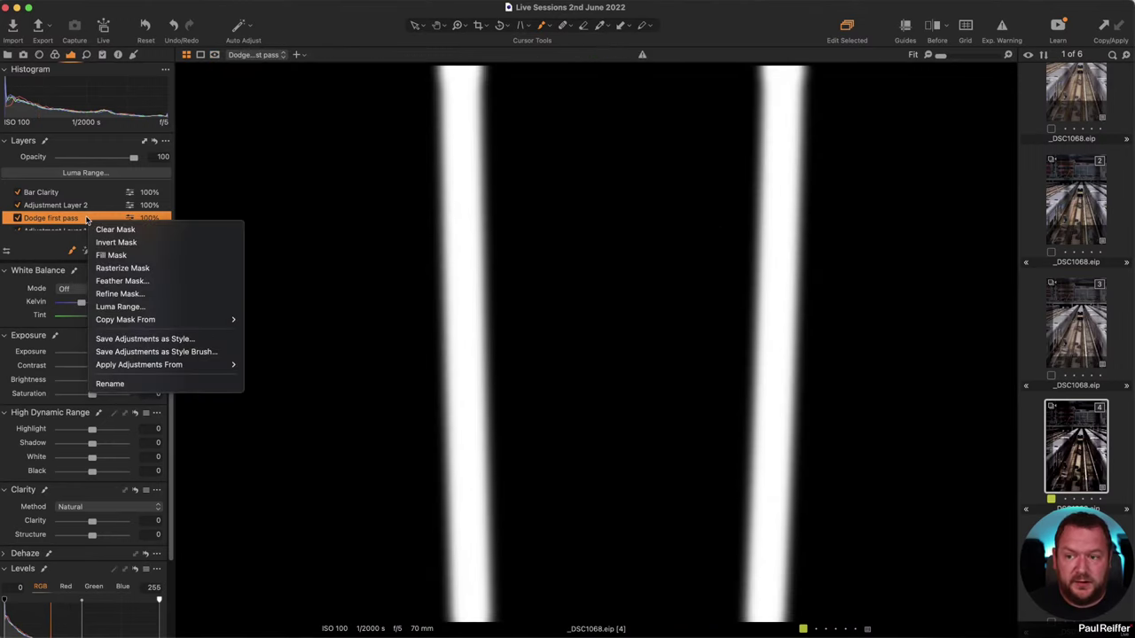
left_click(138, 281)
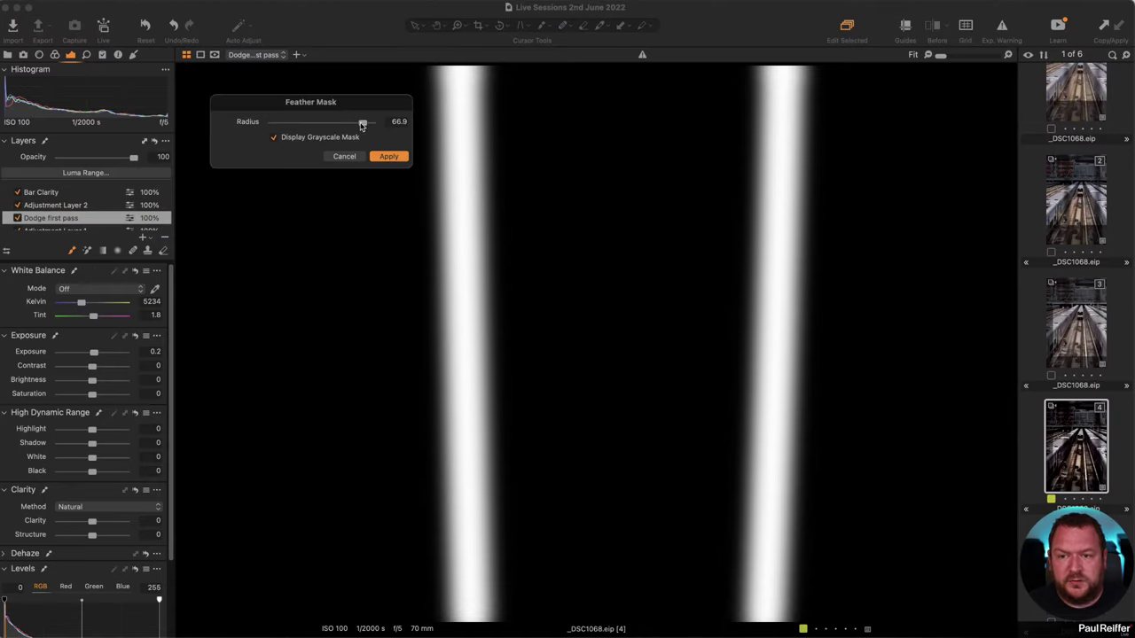
left_click_drag(362, 121, 248, 122)
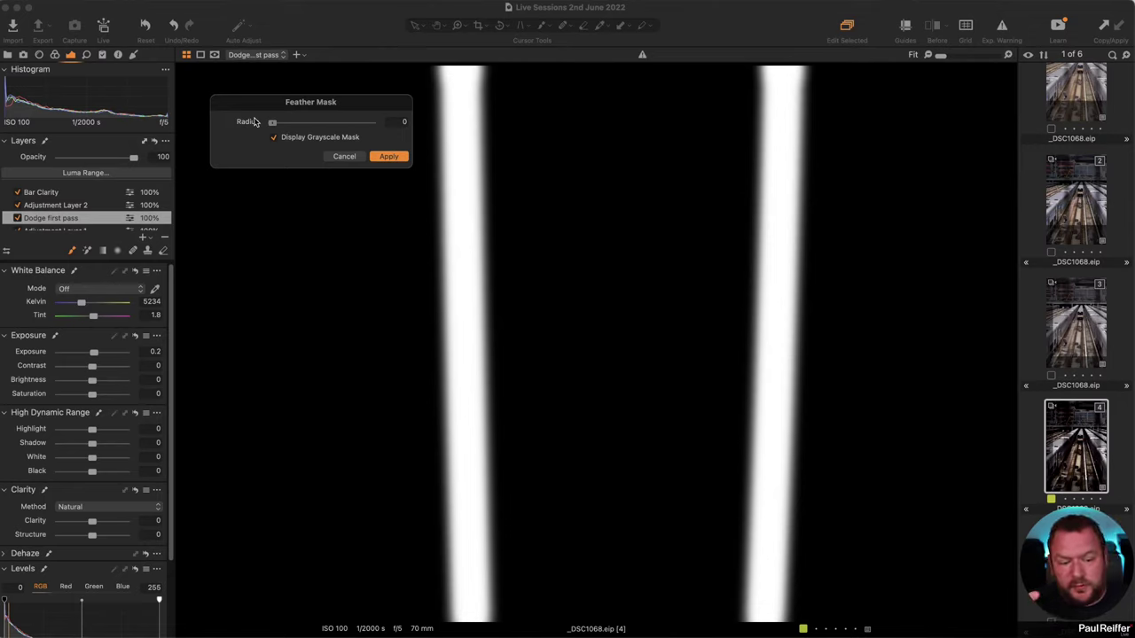
left_click_drag(273, 122, 357, 130)
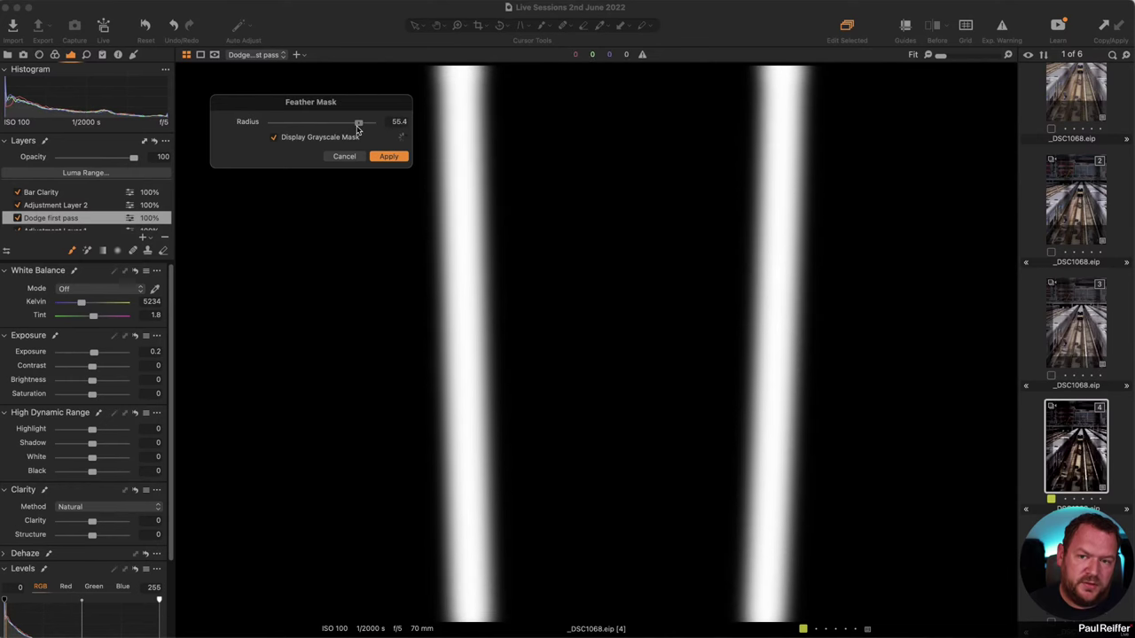
left_click(390, 156)
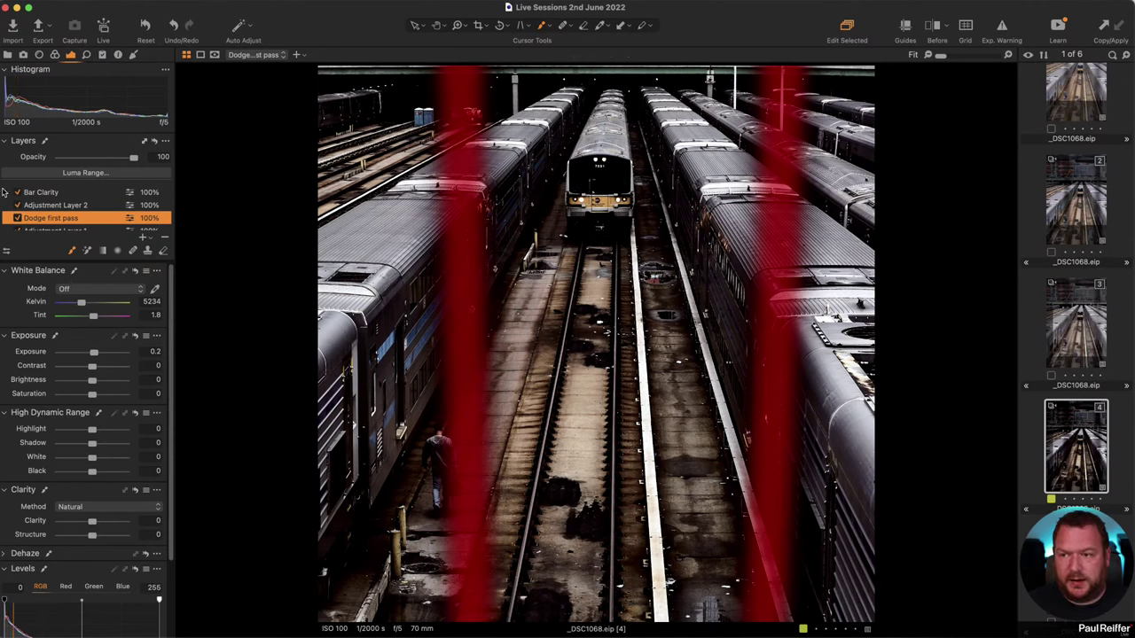
Disable Bar Clarity, hide the mask overlay, set dodge exposure to 0.12, and compare variants 3 and 4.
left_click(17, 192)
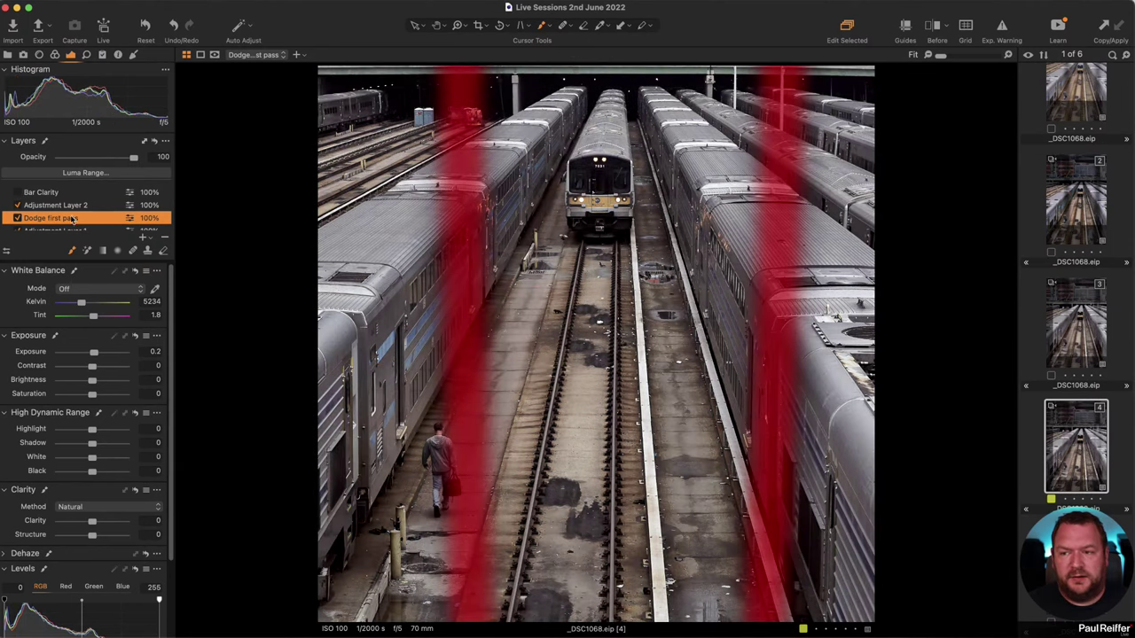
key("m")
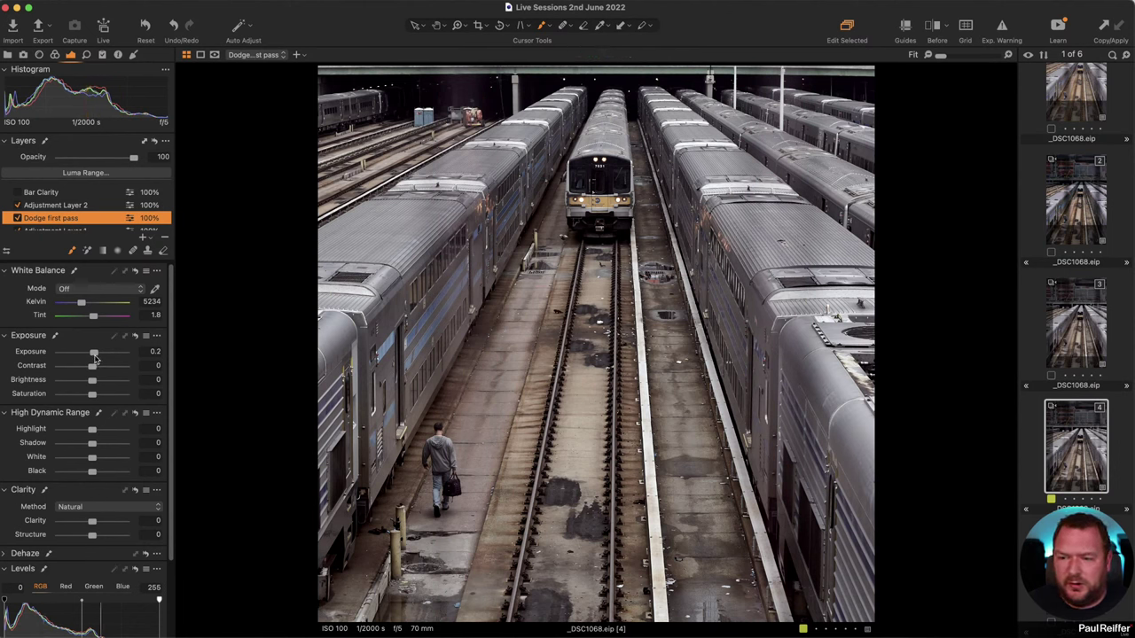
left_click_drag(95, 356, 94, 355)
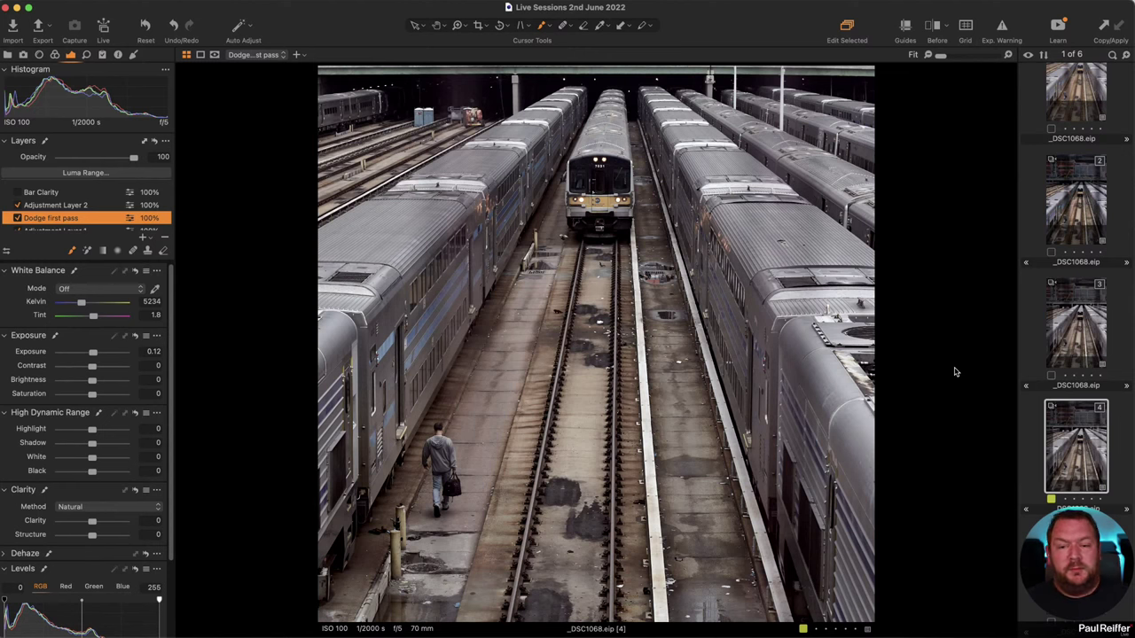
left_click(1060, 310)
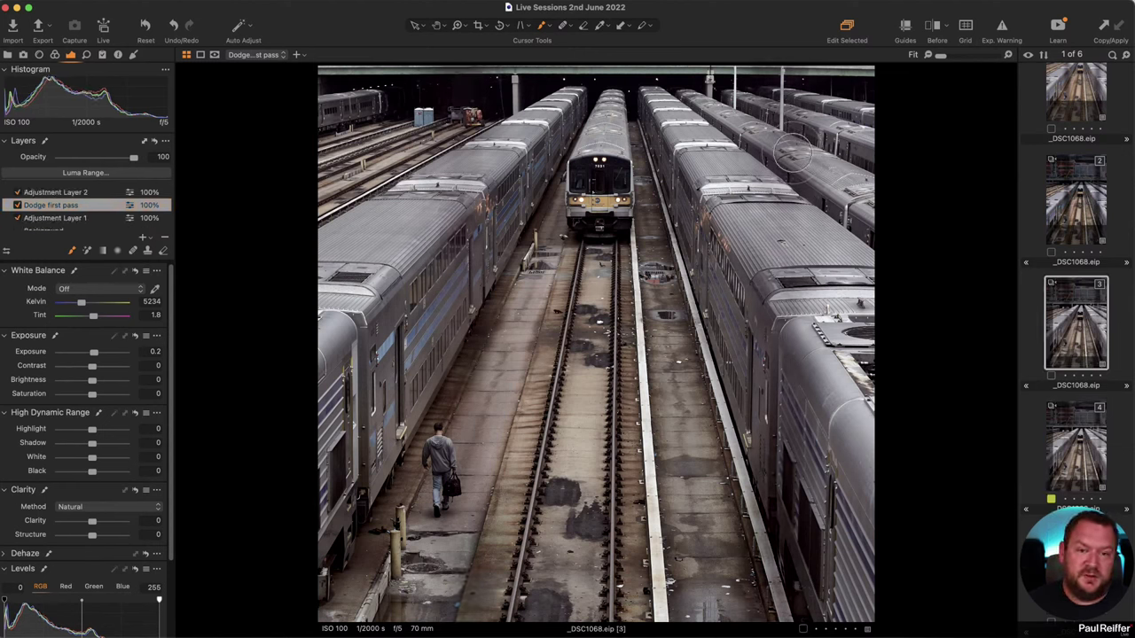
left_click(1083, 442)
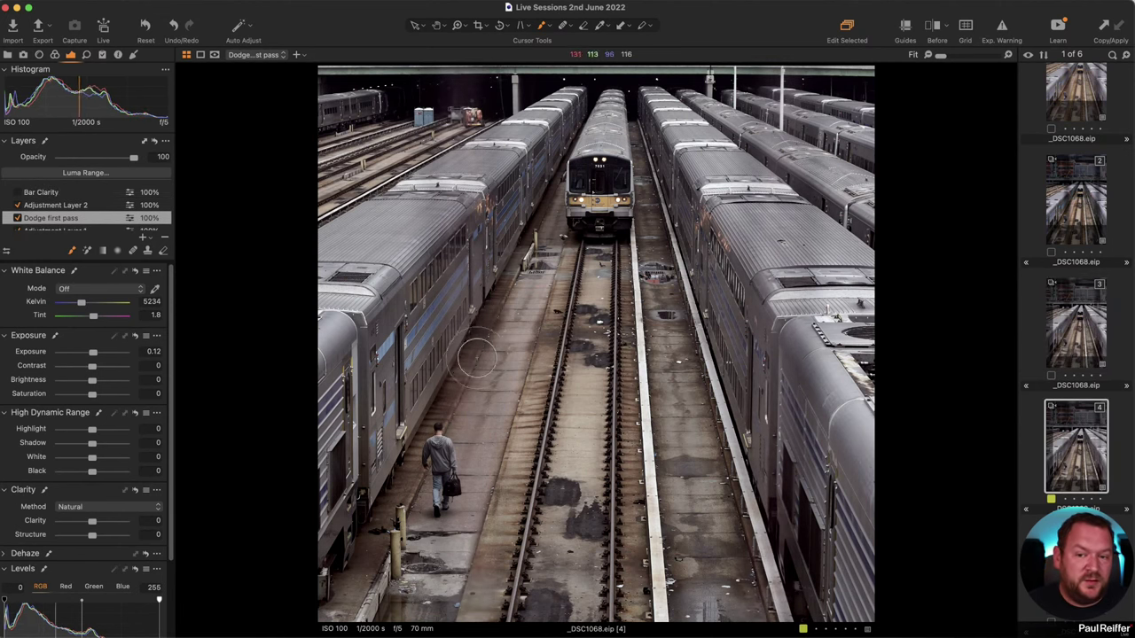
Feather the Dodge first pass mask again using a smaller radius.
right_click(96, 221)
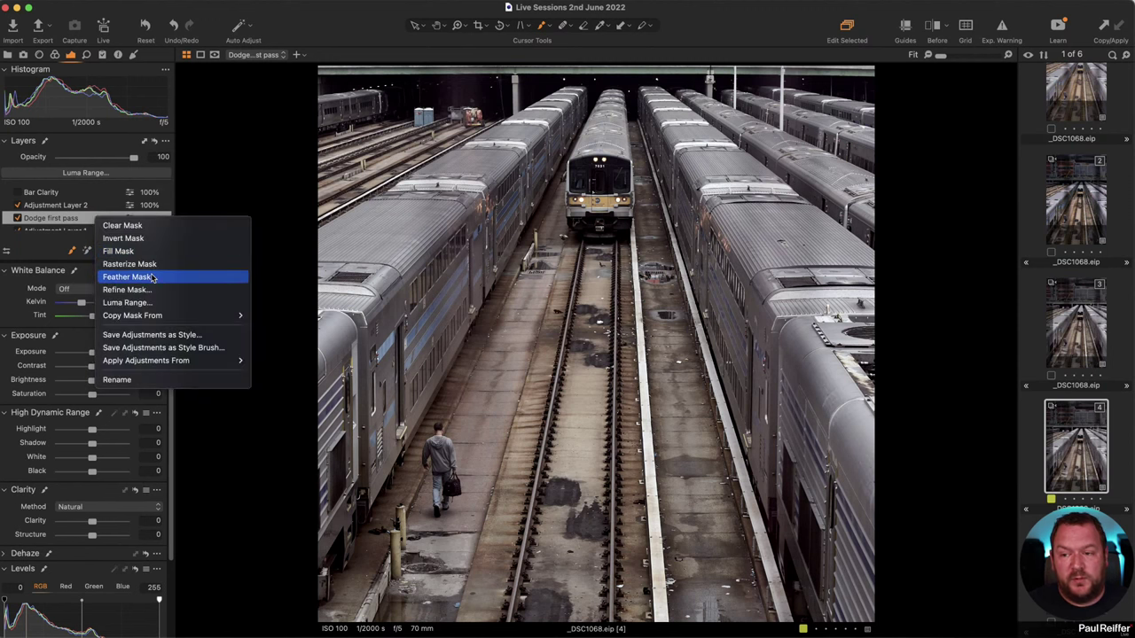
left_click(147, 277)
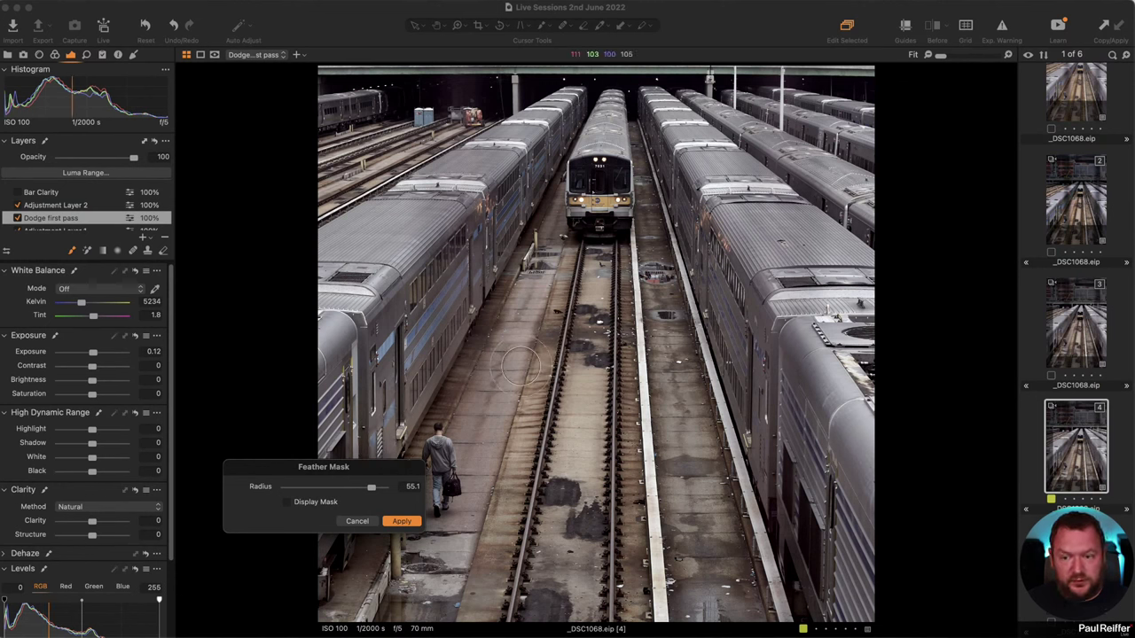
left_click(351, 489)
left_click_drag(346, 490, 381, 490)
left_click(402, 521)
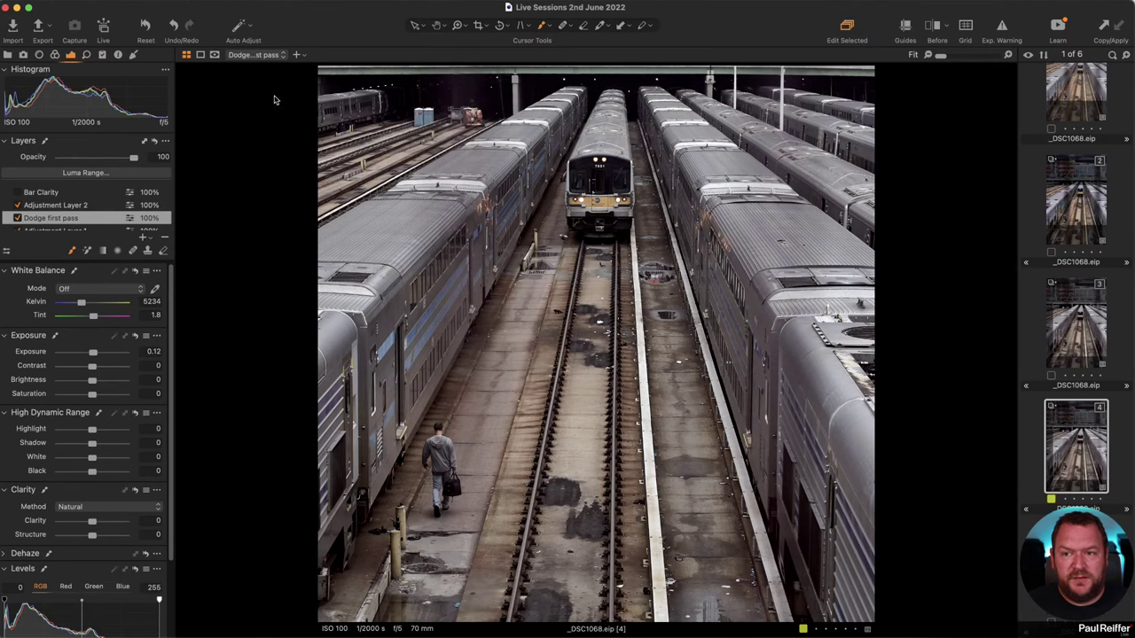
left_click(214, 55)
left_click(263, 86)
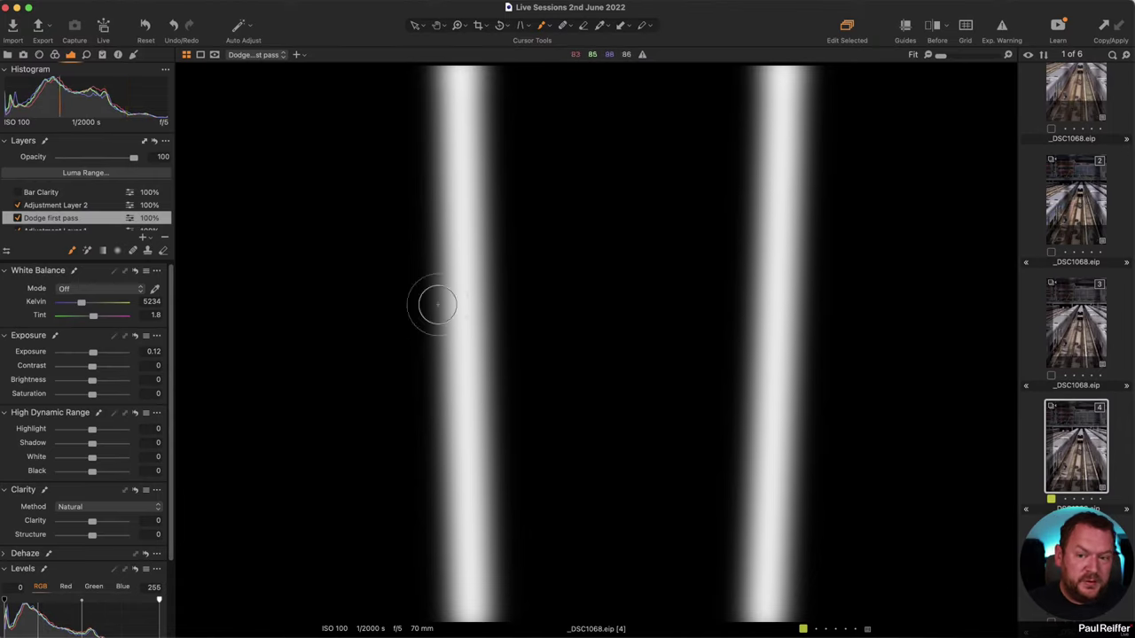
left_click(1080, 312)
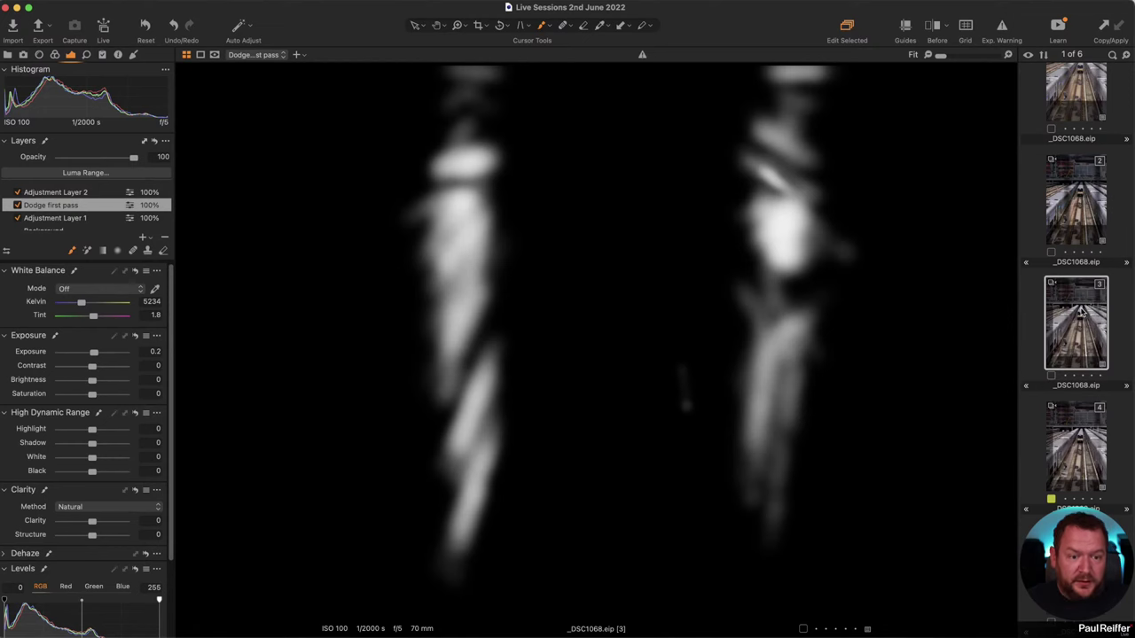
left_click(1078, 476)
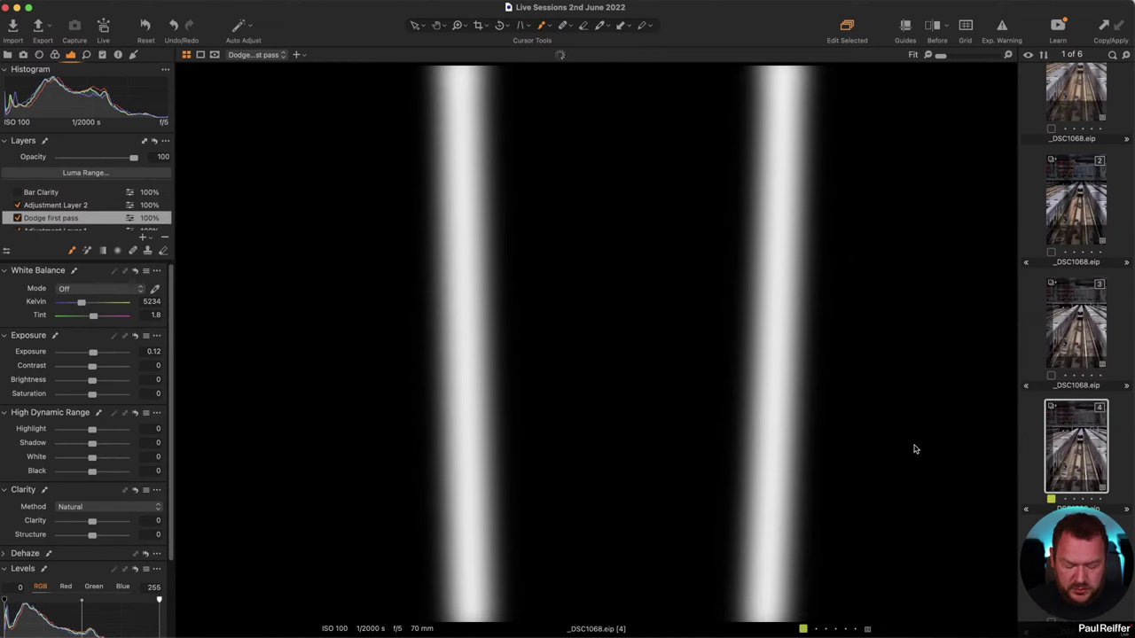
key("z")
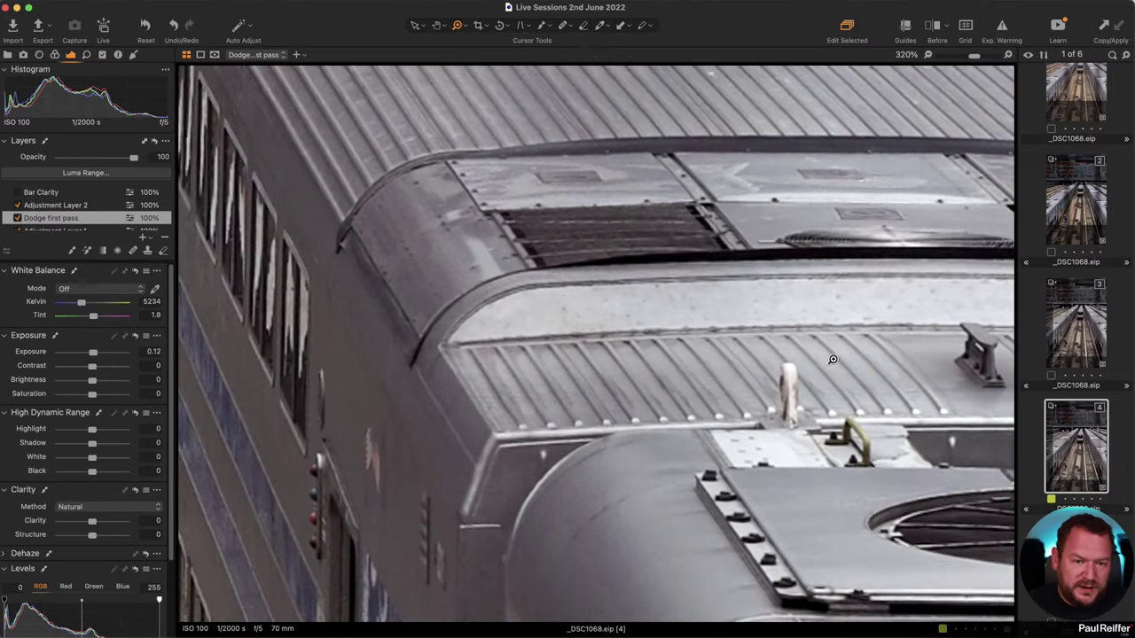
Zoom on the right train's roof, check variant 3, then view variant 4 fitted to the window.
left_click(843, 349)
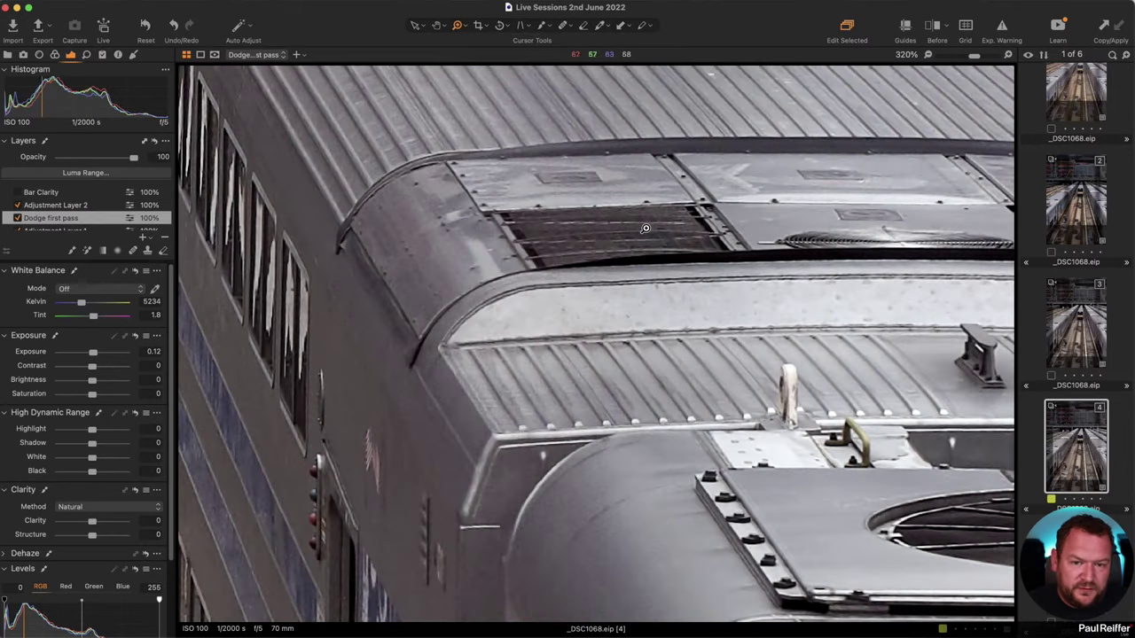
left_click(1071, 320)
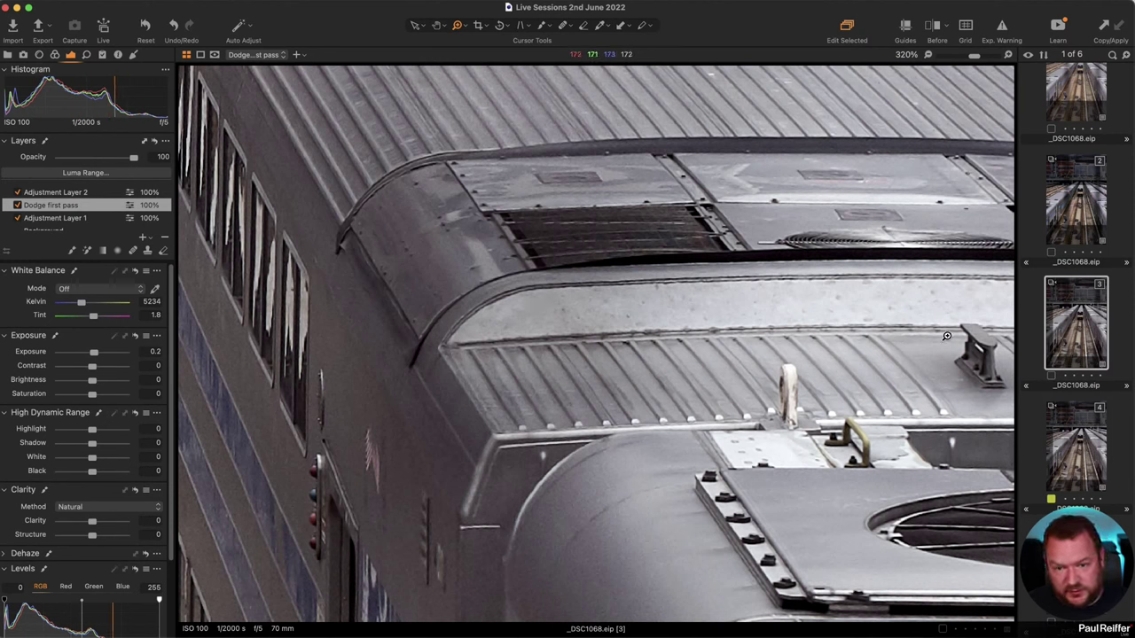
left_click(1069, 454)
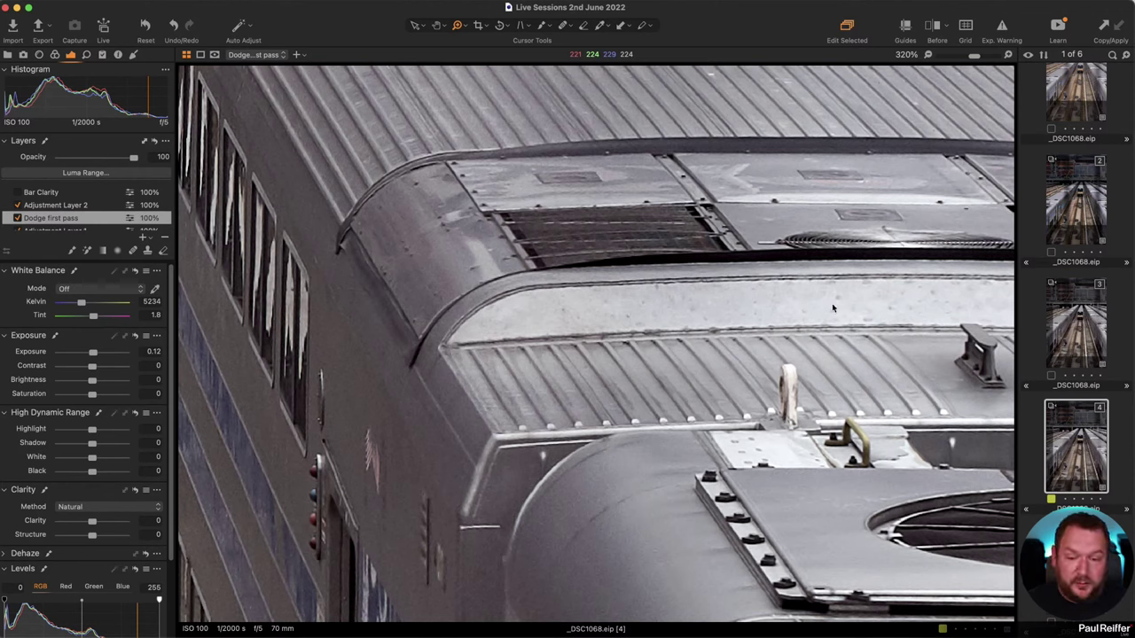
key("super+0")
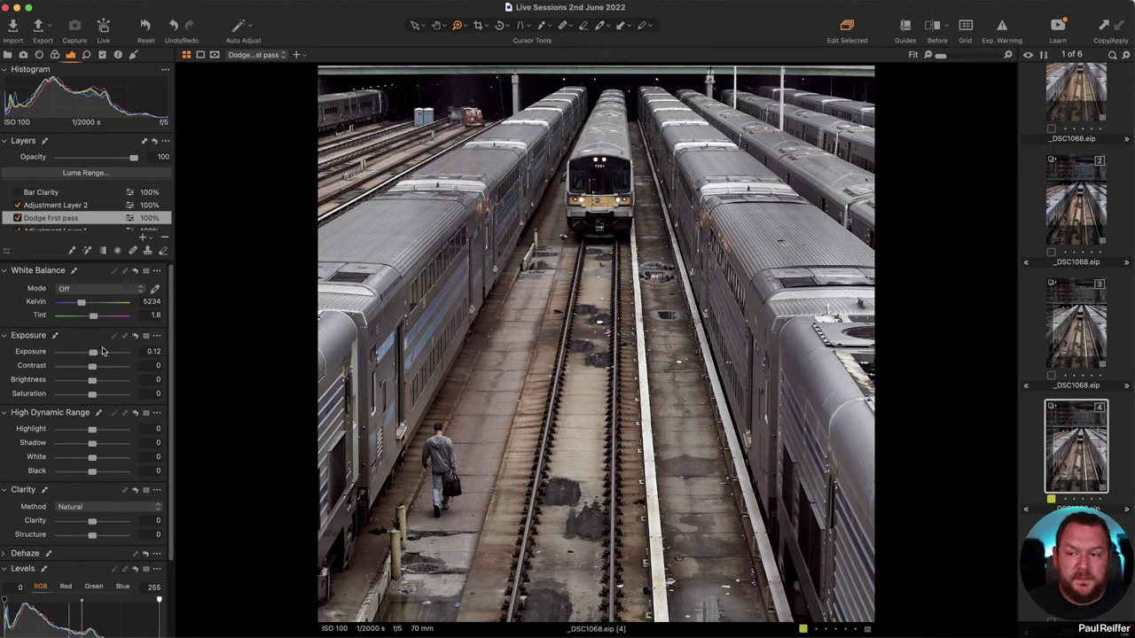
Set Dodge first pass exposure to 0.16 and brightness to 1, comparing variants 3 and 5, then back to 4.
left_click_drag(95, 355, 96, 355)
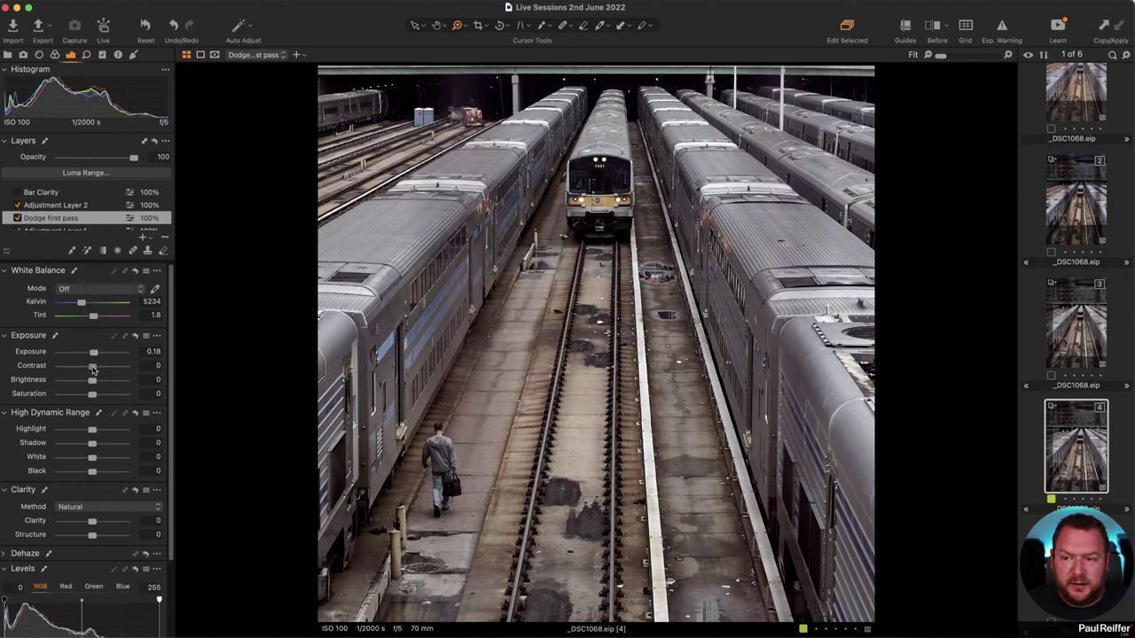
left_click_drag(93, 379, 94, 355)
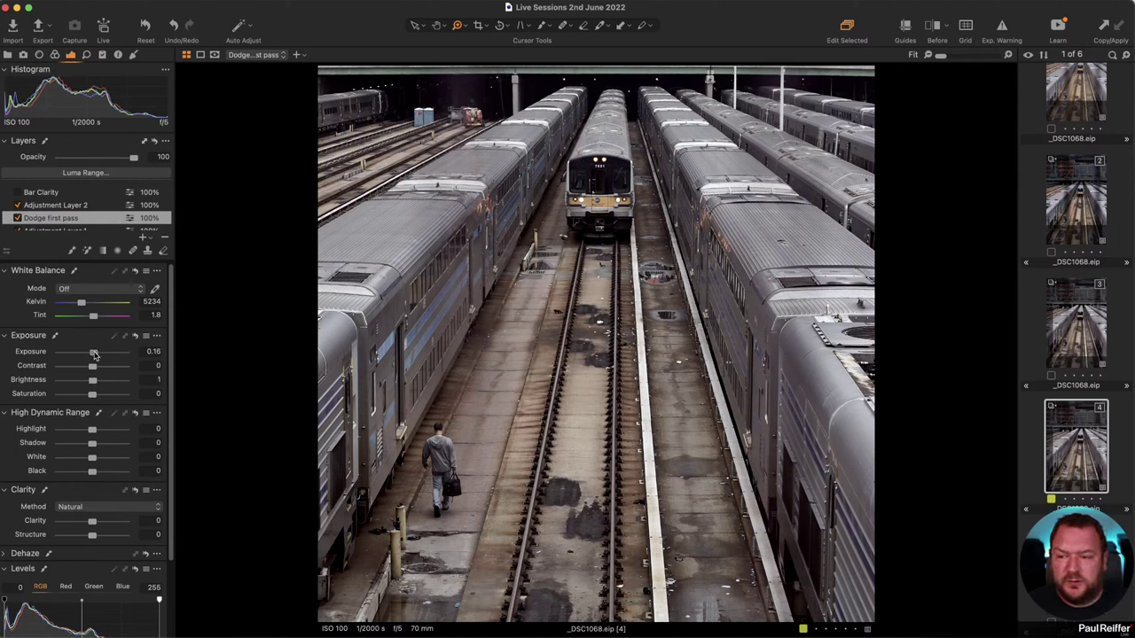
left_click(1072, 324)
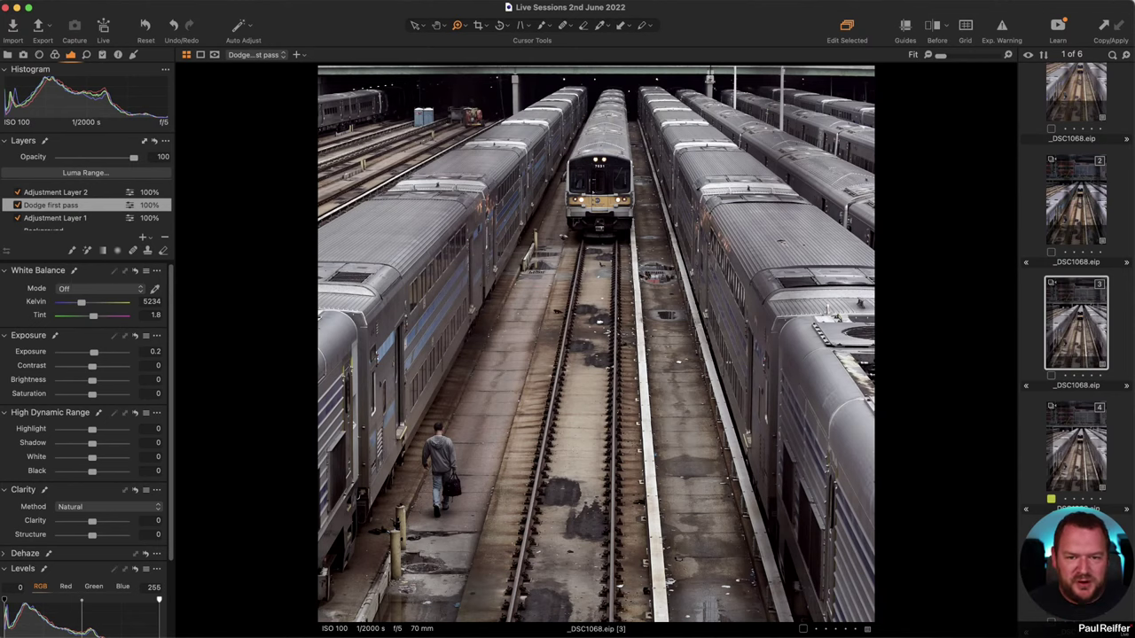
left_click(1075, 567)
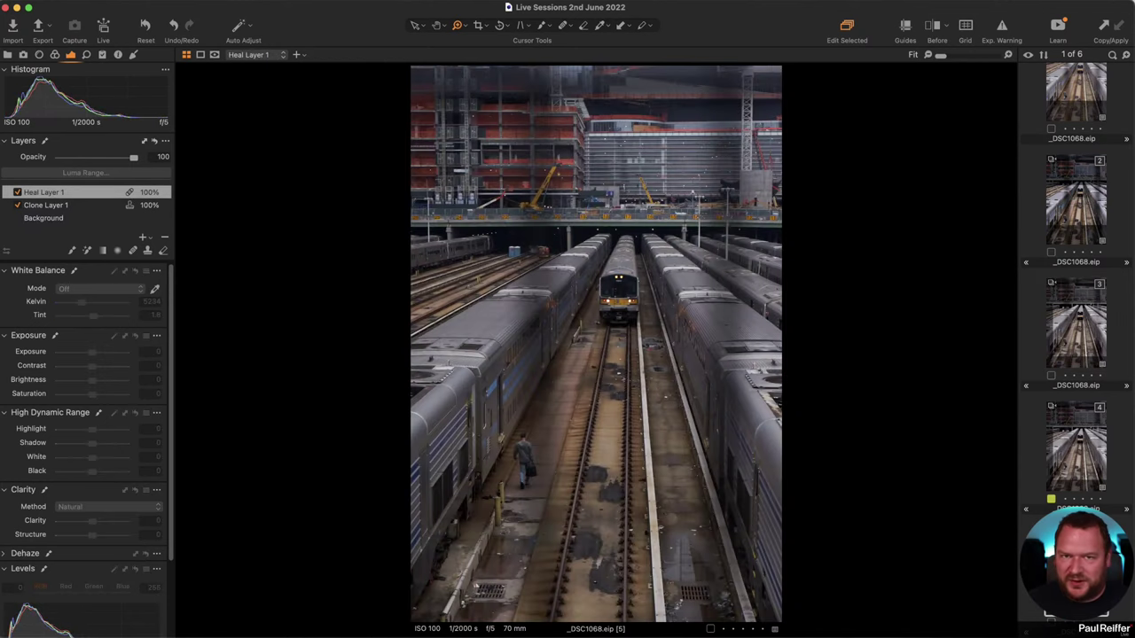
left_click(1080, 328)
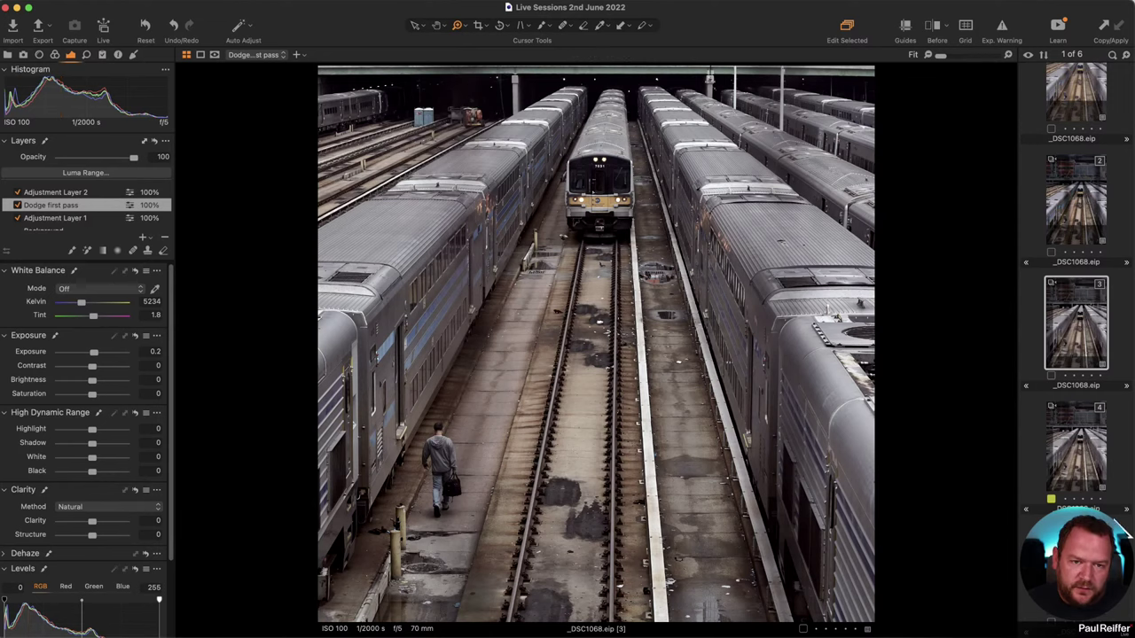
left_click(1079, 448)
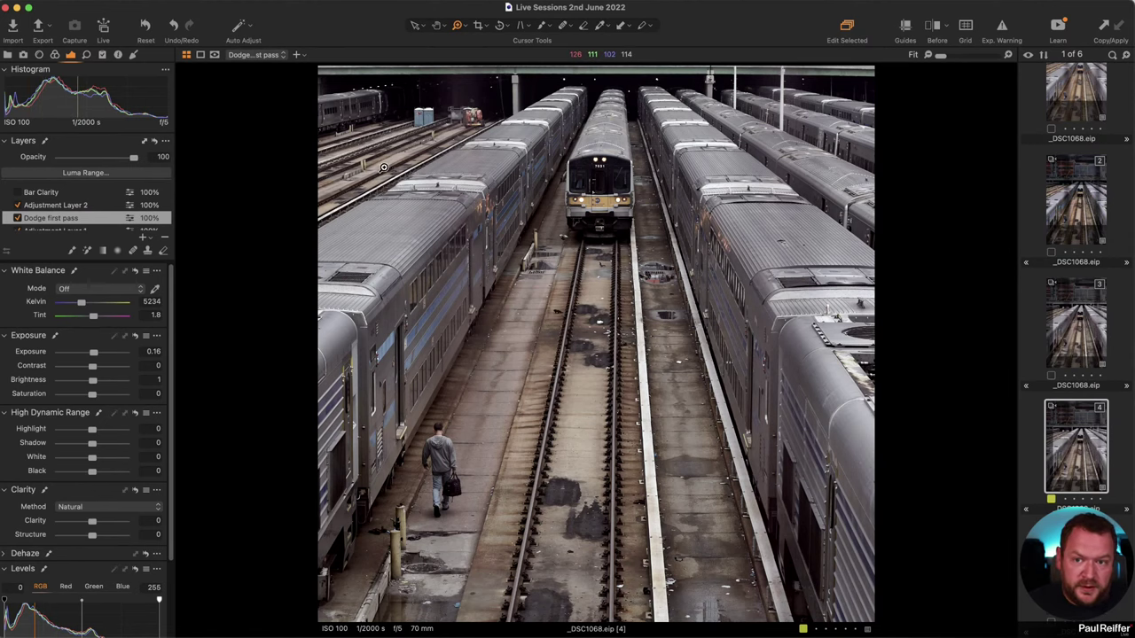
Try blacks at -36, reset shadow and black to 0, and switch to the mask eraser.
left_click(514, 56)
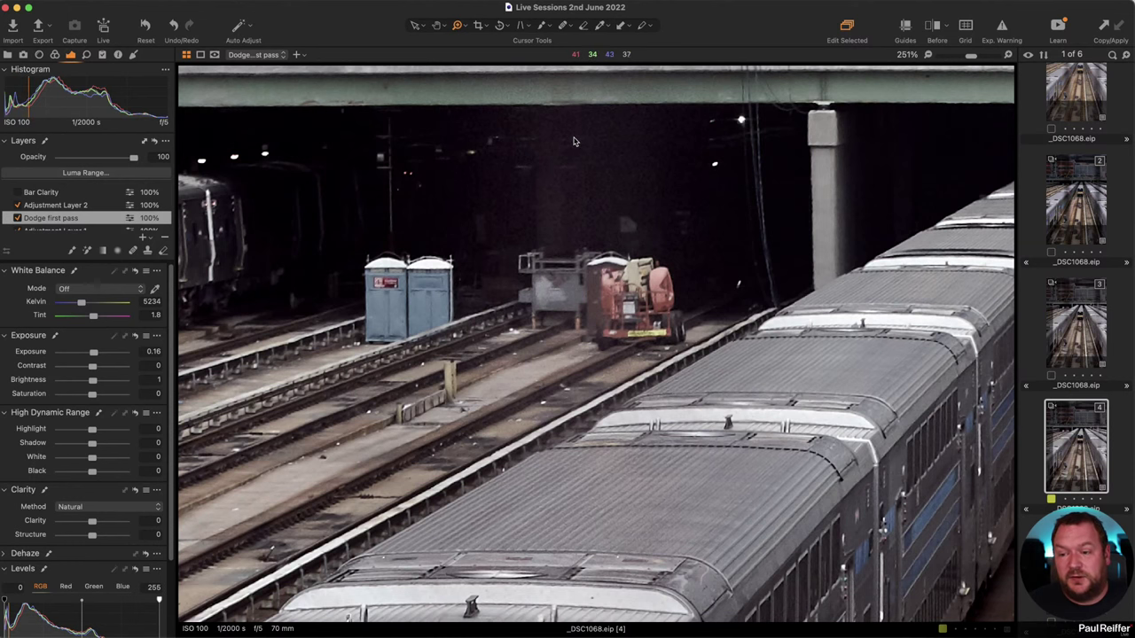
key("super+0")
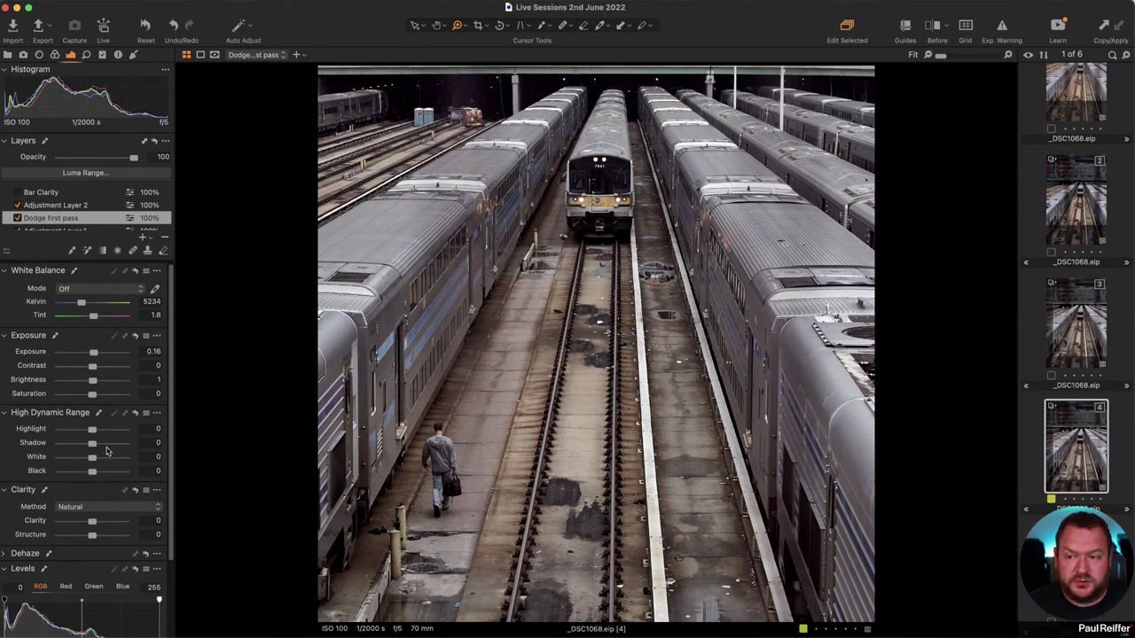
double_click(93, 445)
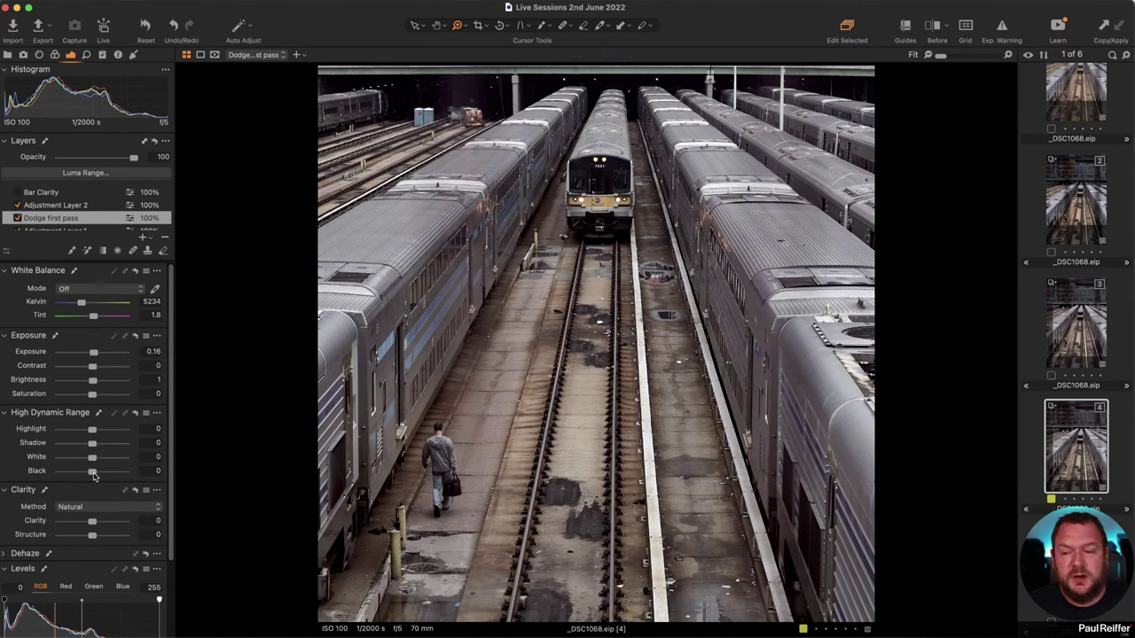
left_click_drag(93, 476, 80, 472)
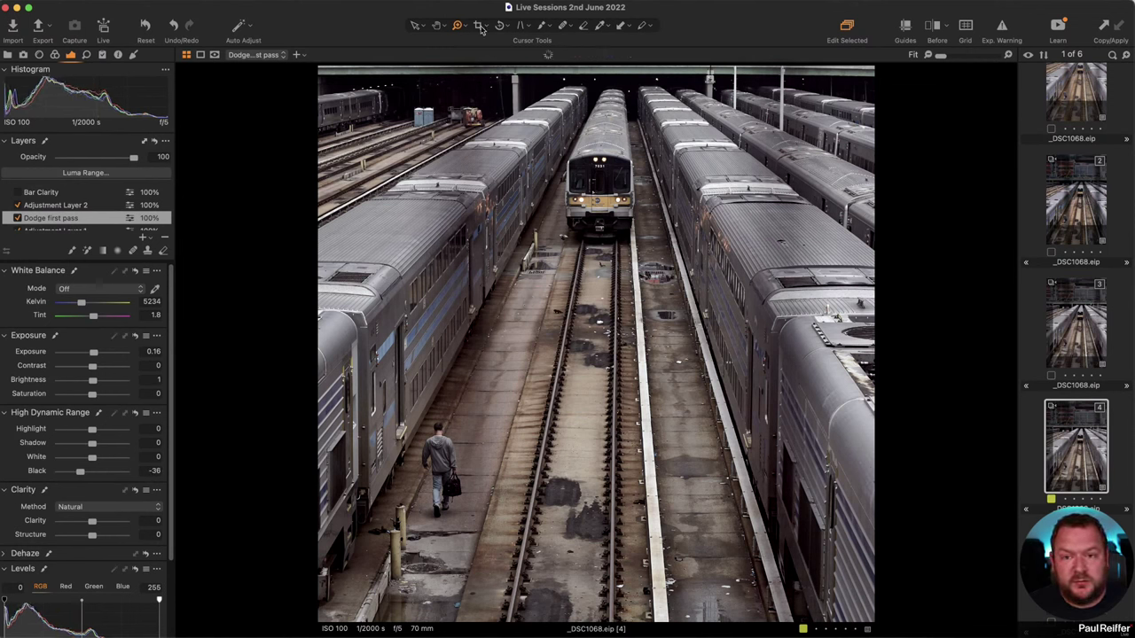
double_click(79, 471)
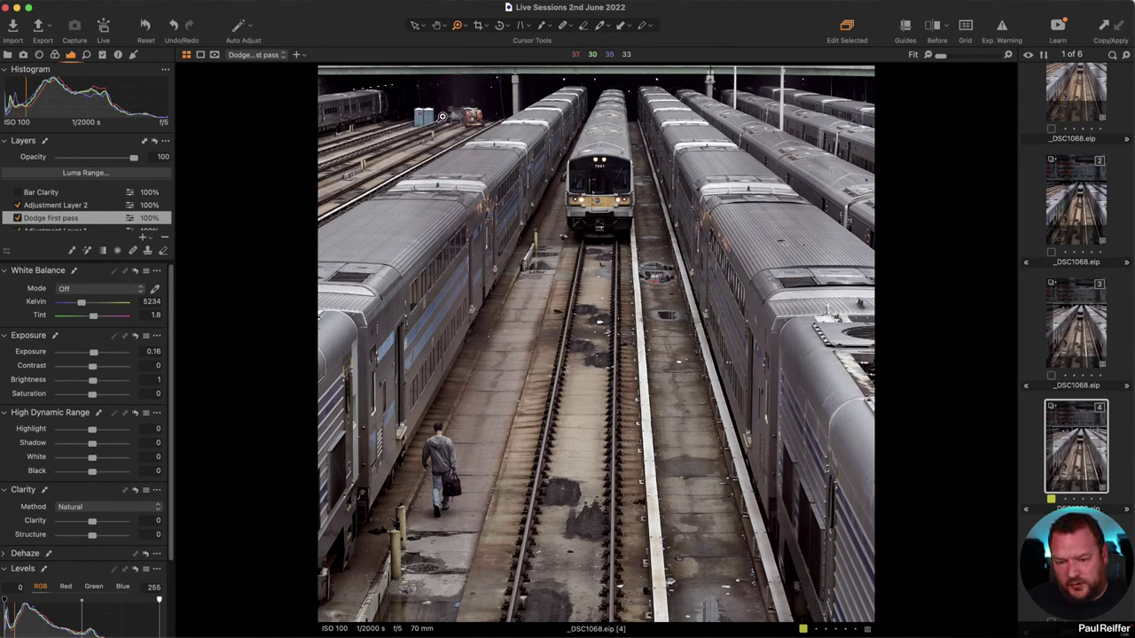
key("b")
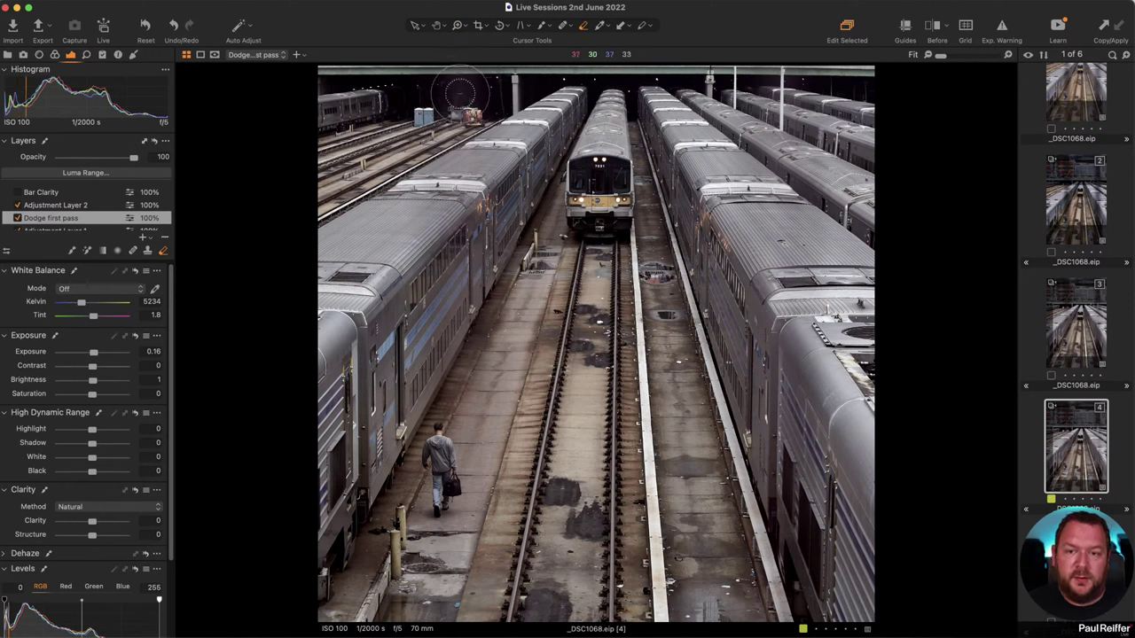
Set eraser opacity to 50 and erase the dodge over the dark tunnel area at 200%.
right_click(455, 94)
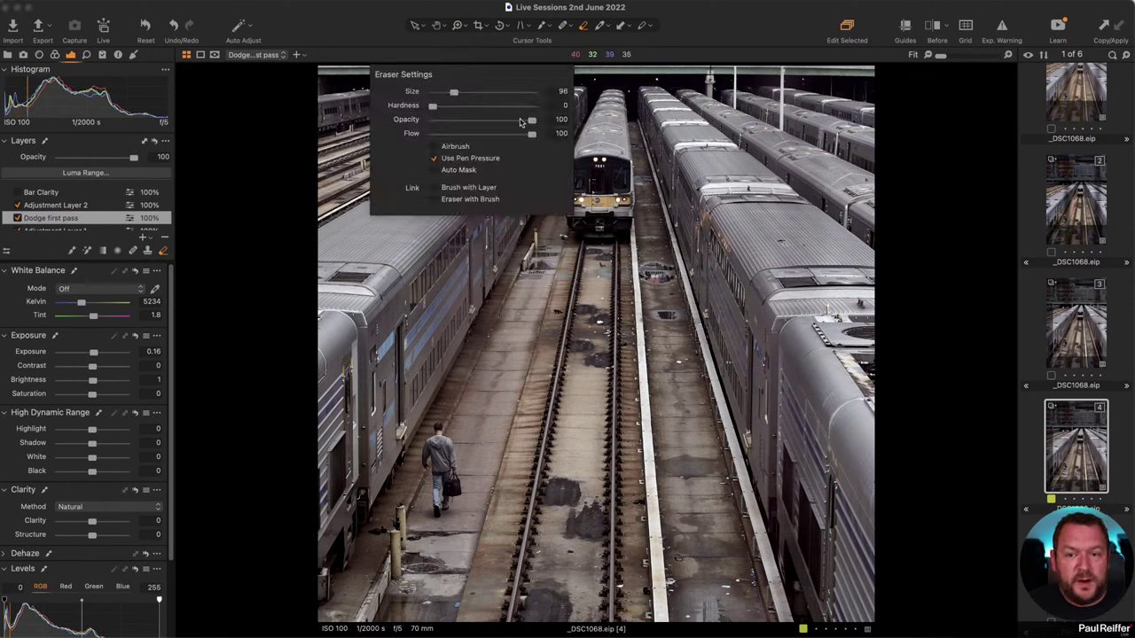
mouse_move(521, 121)
left_mouse_down()
mouse_move(469, 119)
mouse_move(482, 120)
left_mouse_up()
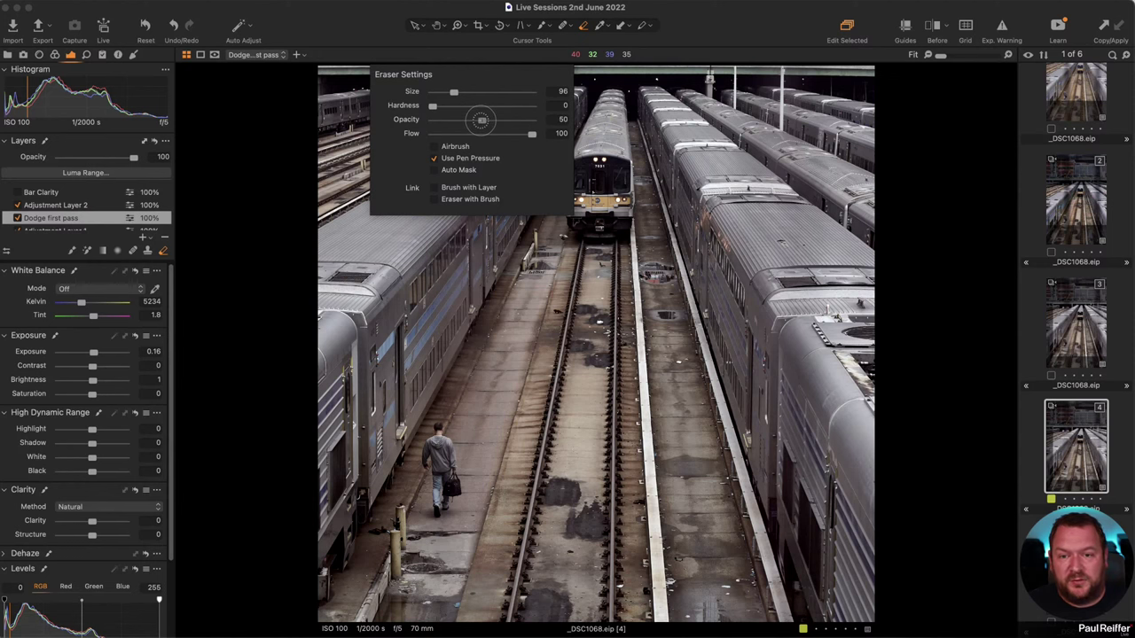
left_click(459, 104)
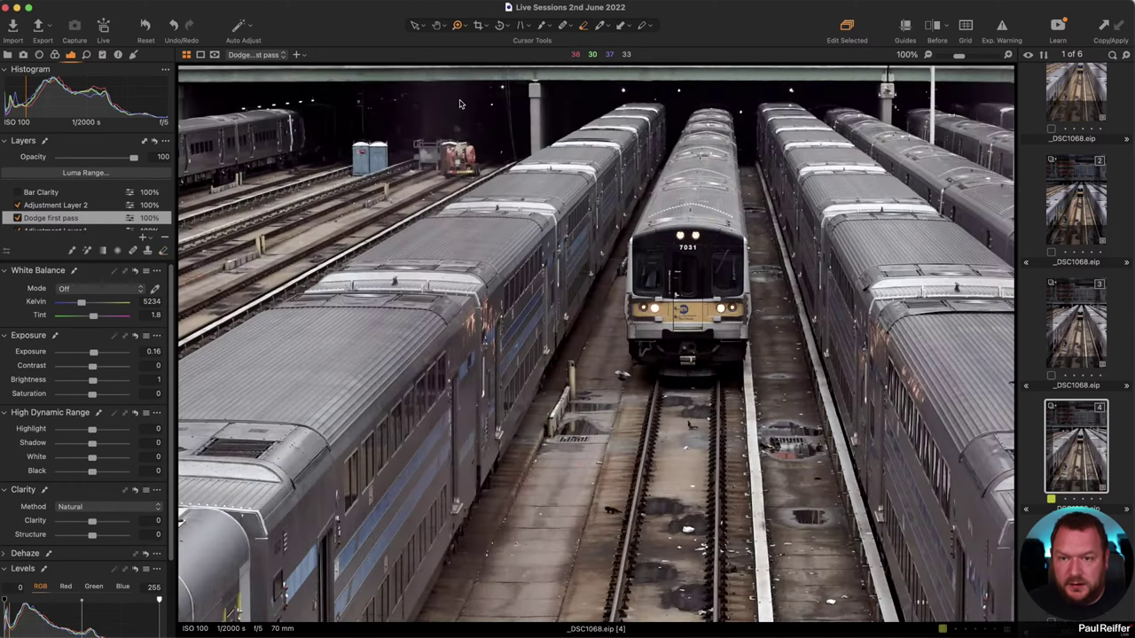
left_click(459, 104)
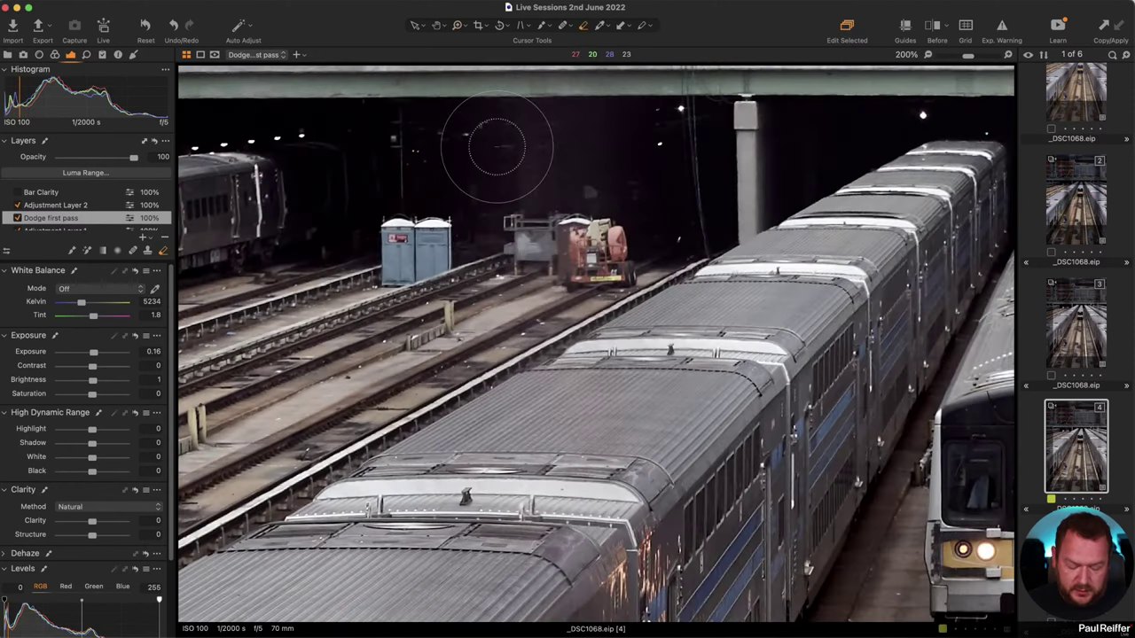
mouse_move(498, 147)
left_mouse_down()
mouse_move(482, 139)
mouse_move(500, 134)
mouse_move(470, 127)
left_mouse_up()
key("bracketleft")
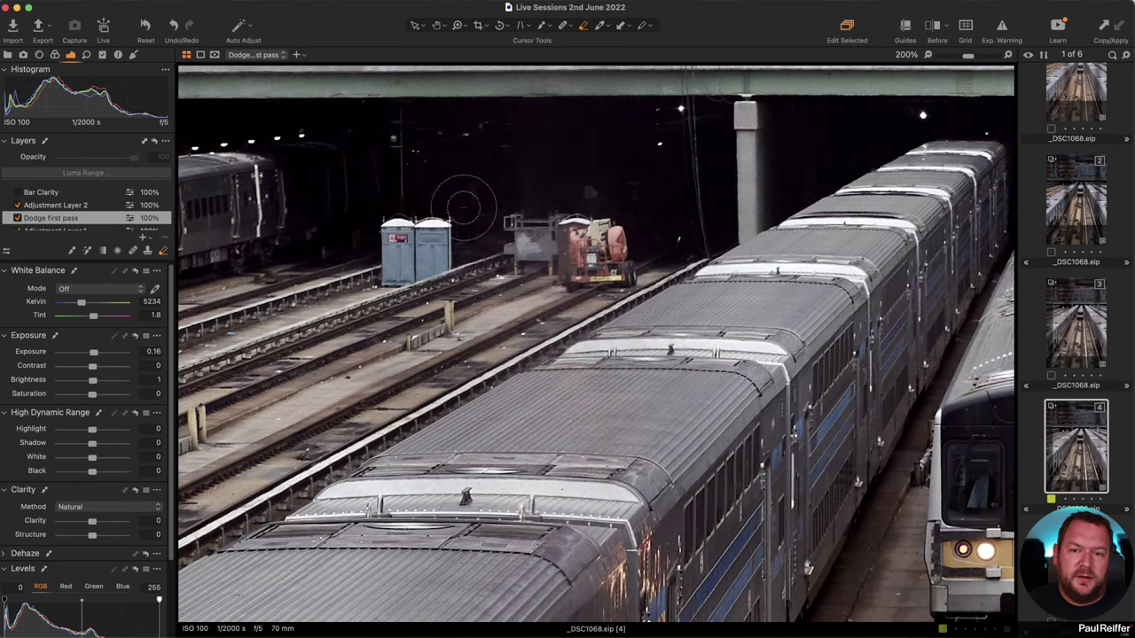
Erase the dodge across the right-hand train roofs, then fit the photo in view.
scroll(710, 223, "down", 3)
scroll(786, 218, "right", 8)
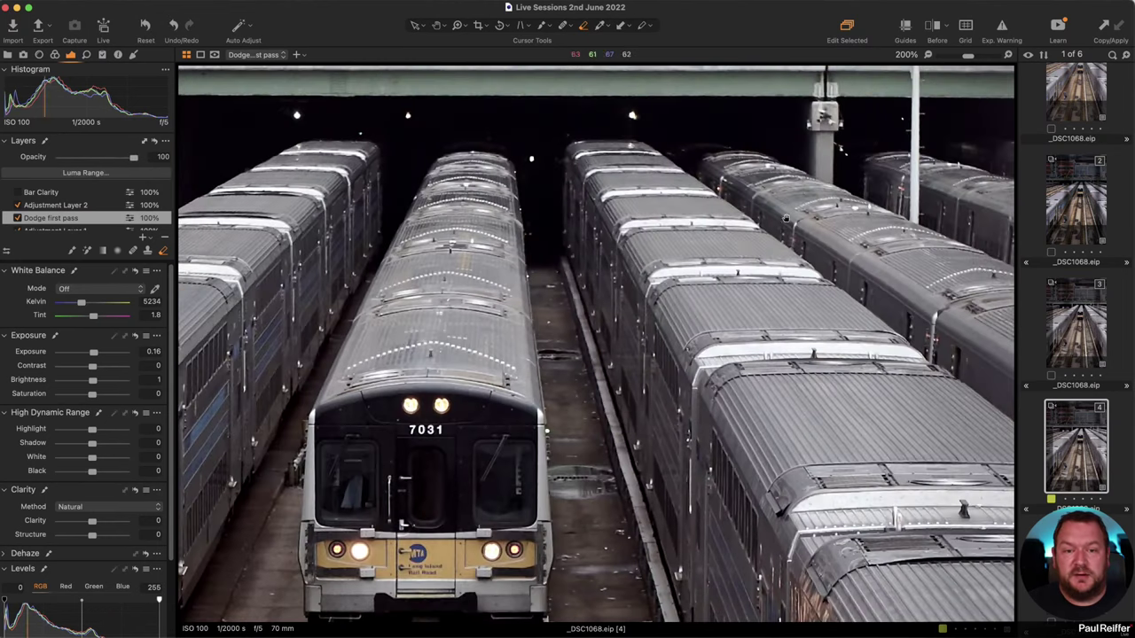
scroll(785, 218, "right", 6)
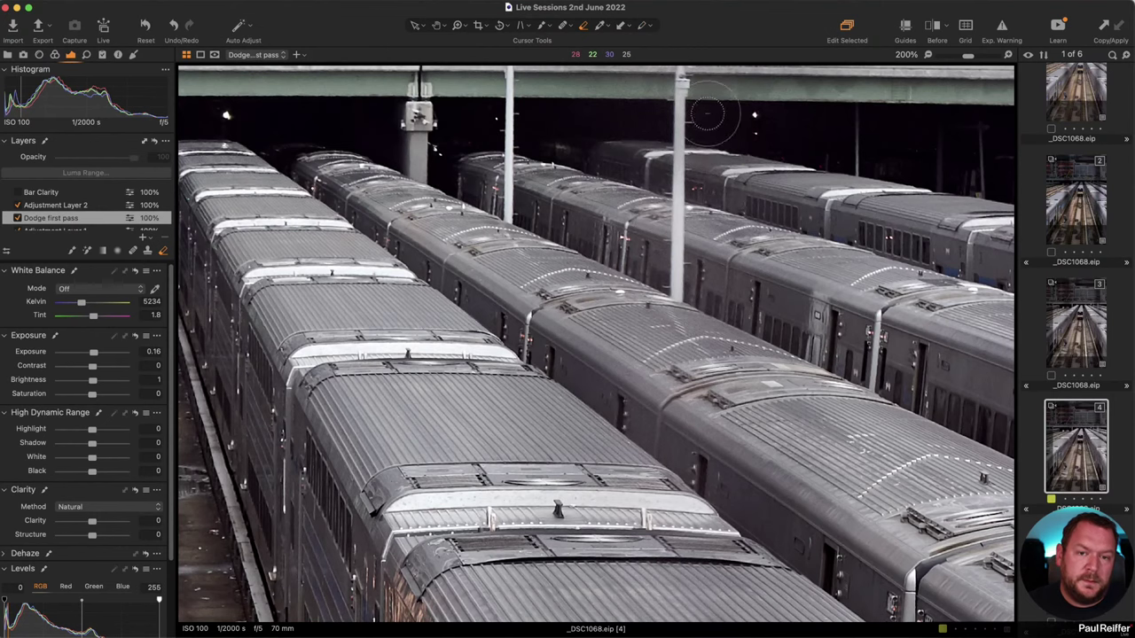
mouse_move(707, 113)
left_mouse_down()
mouse_move(638, 124)
mouse_move(576, 110)
mouse_move(626, 163)
mouse_move(636, 277)
mouse_move(613, 248)
left_mouse_up()
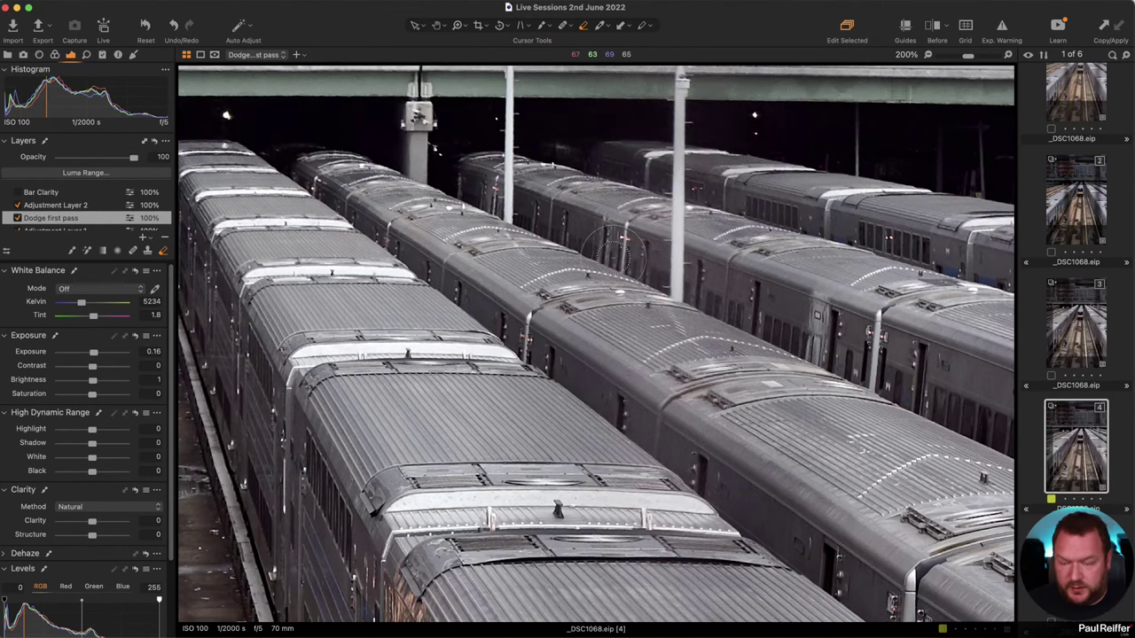
key("super+0")
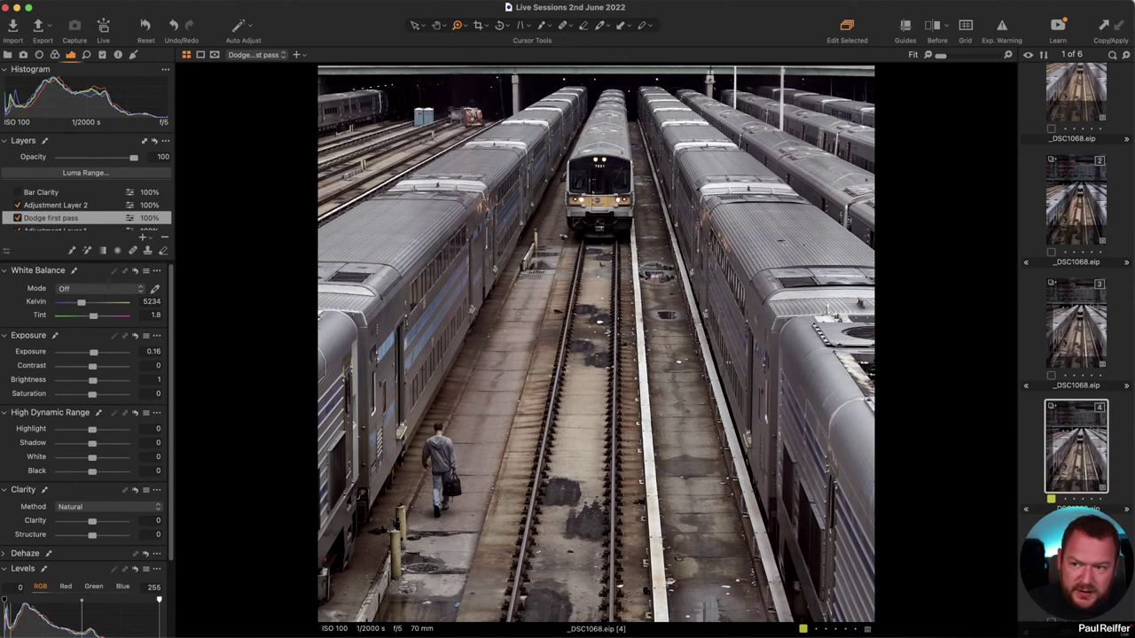
Erase the Dodge first pass mask over the right train's door at 200%, then show the mask overlay.
left_click(15, 219)
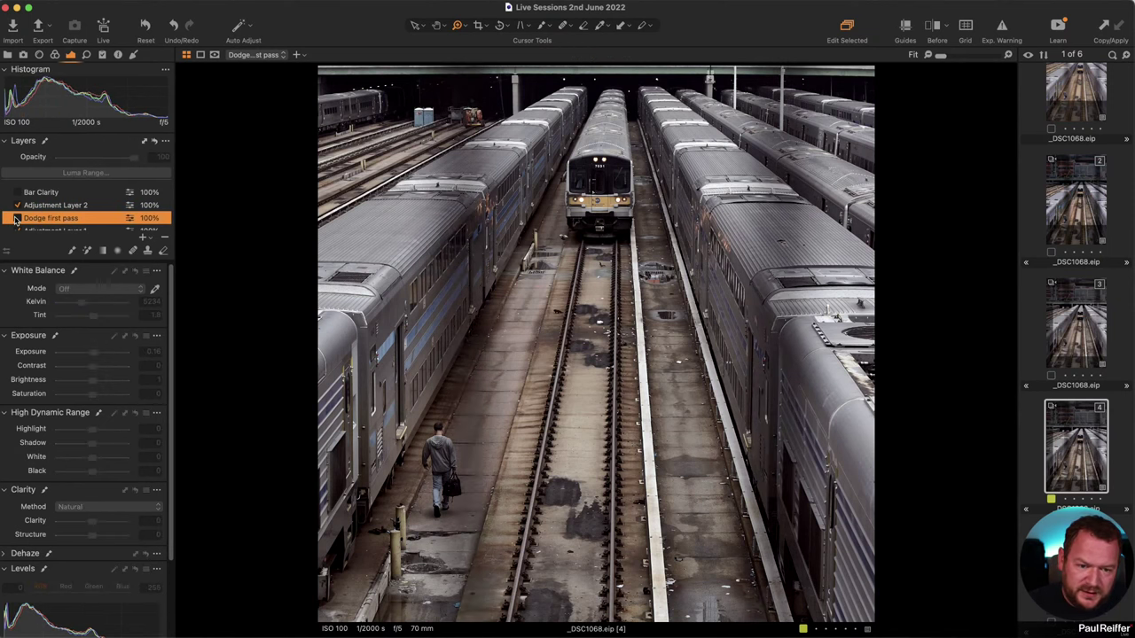
left_click(803, 484)
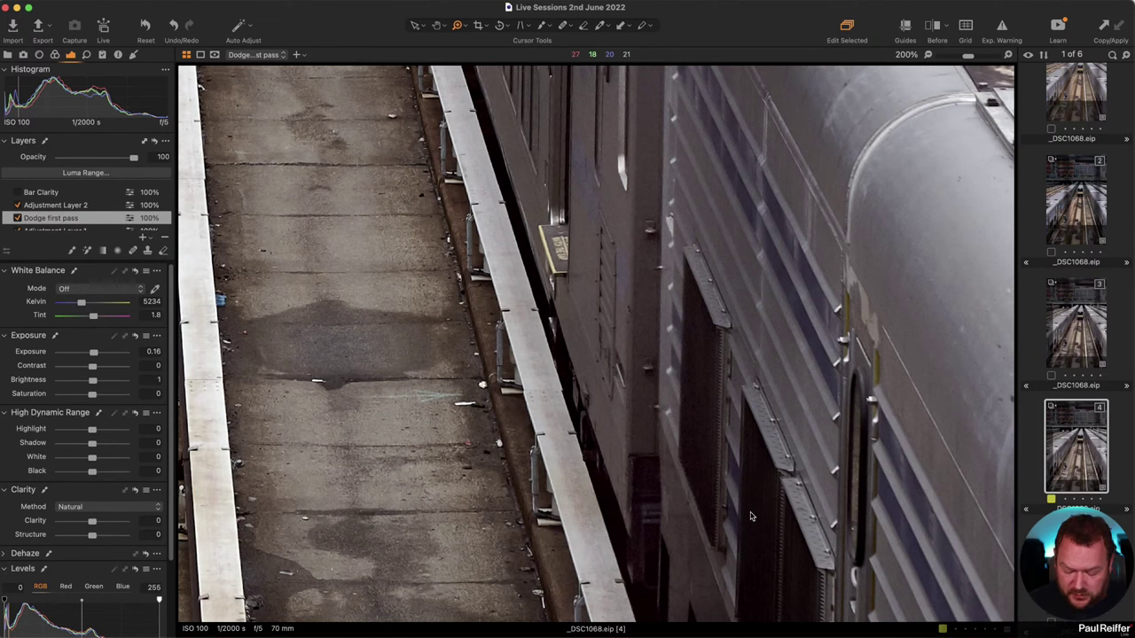
key("e")
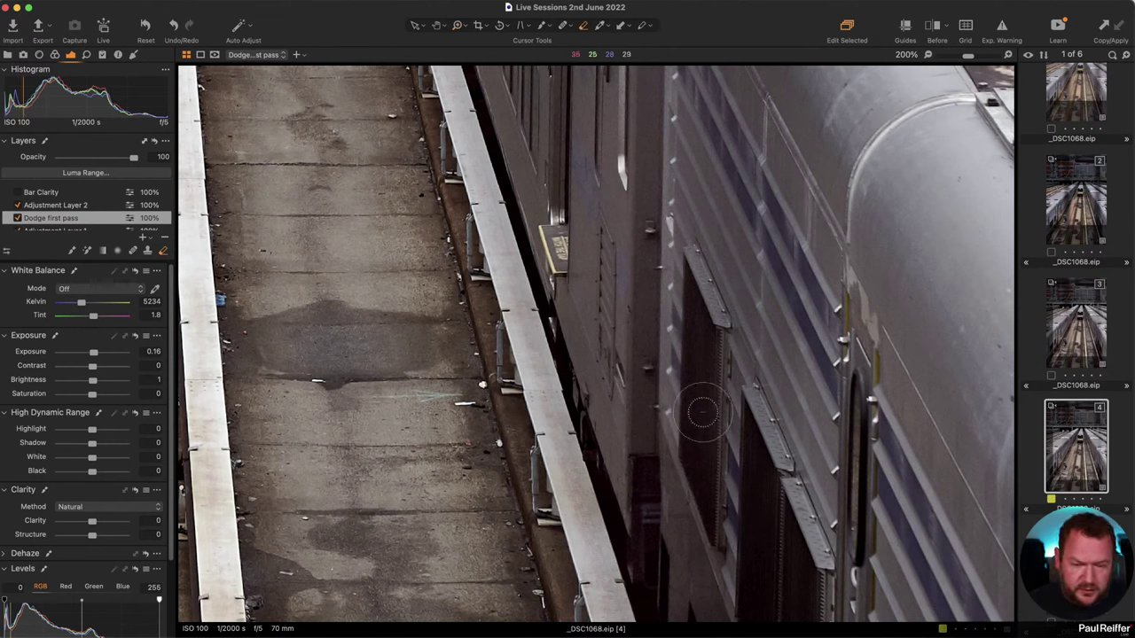
right_click(694, 371)
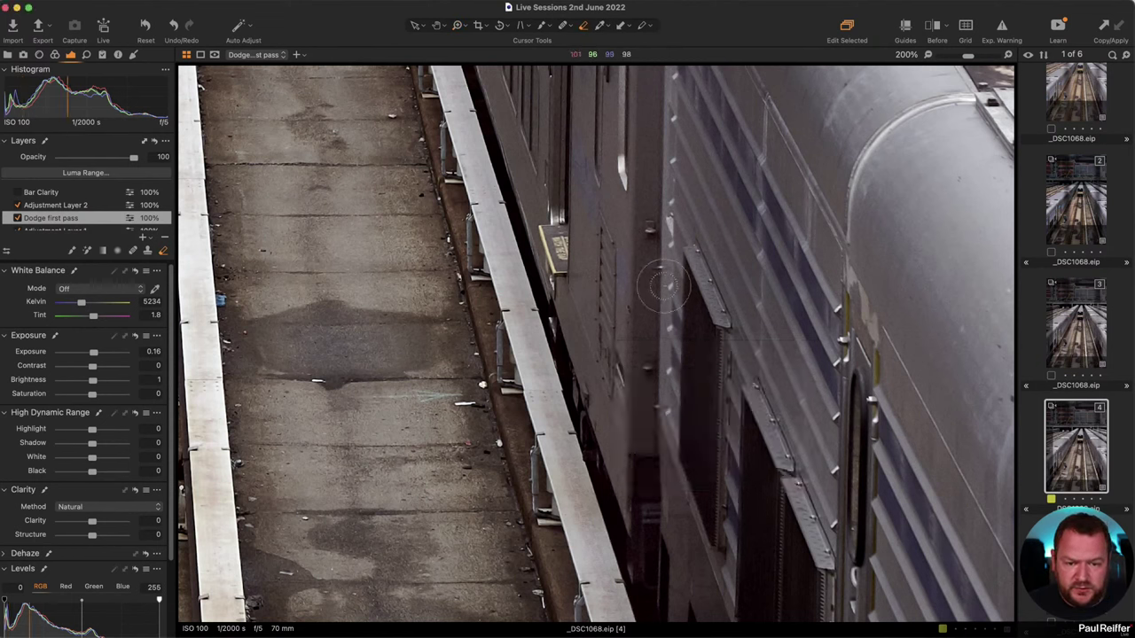
mouse_move(707, 332)
left_mouse_down()
mouse_move(692, 307)
mouse_move(689, 436)
mouse_move(706, 448)
left_mouse_up()
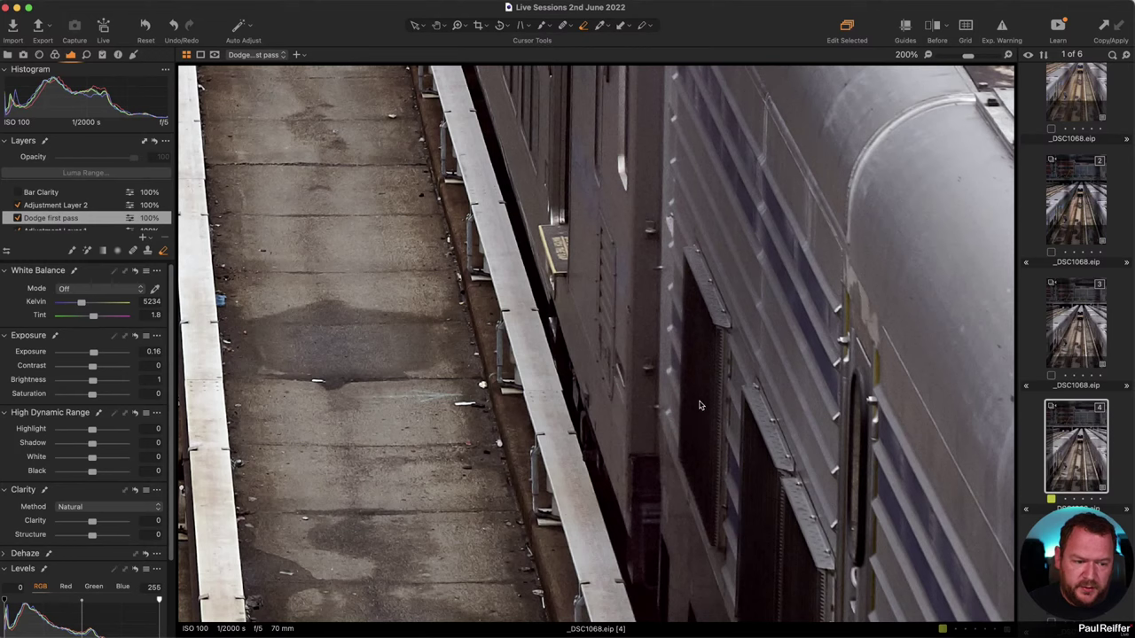
key("super+0")
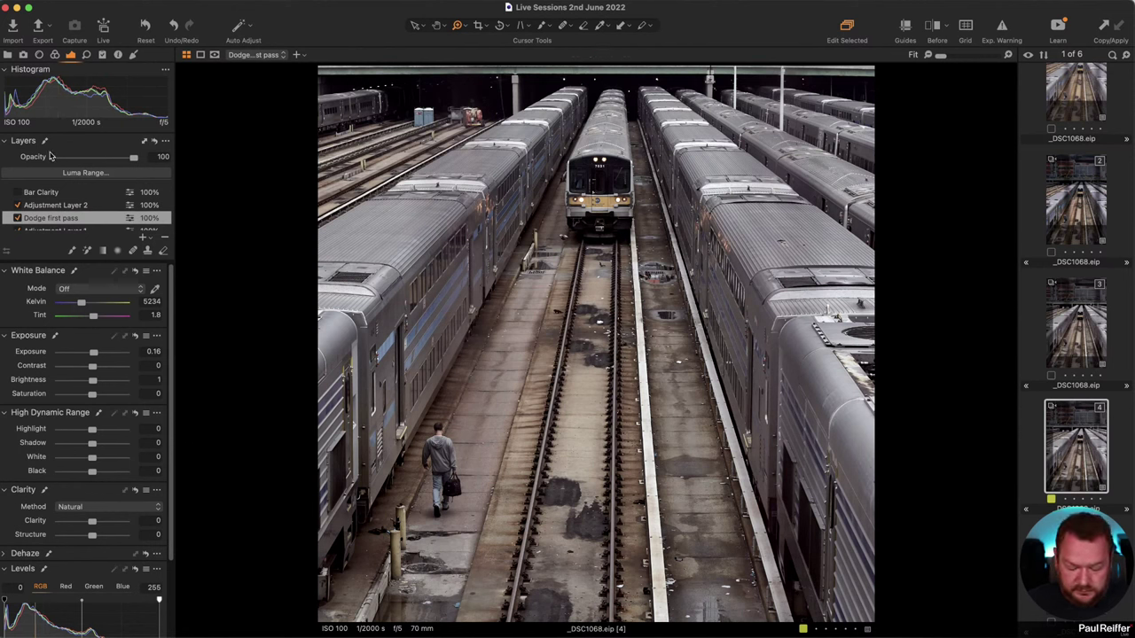
key("m")
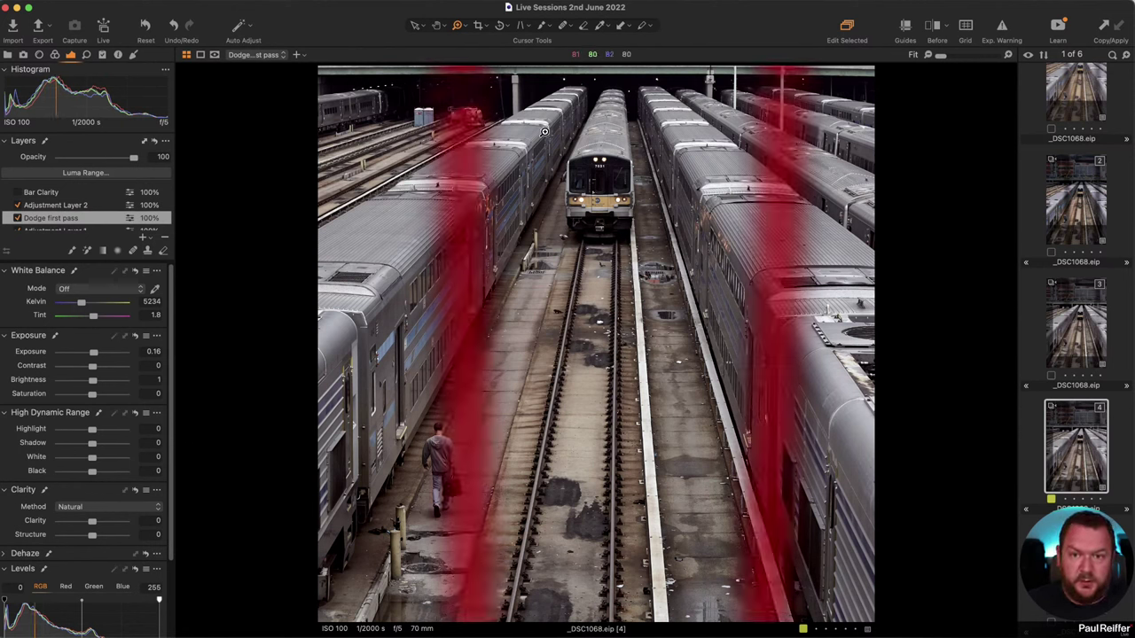
left_click(215, 55)
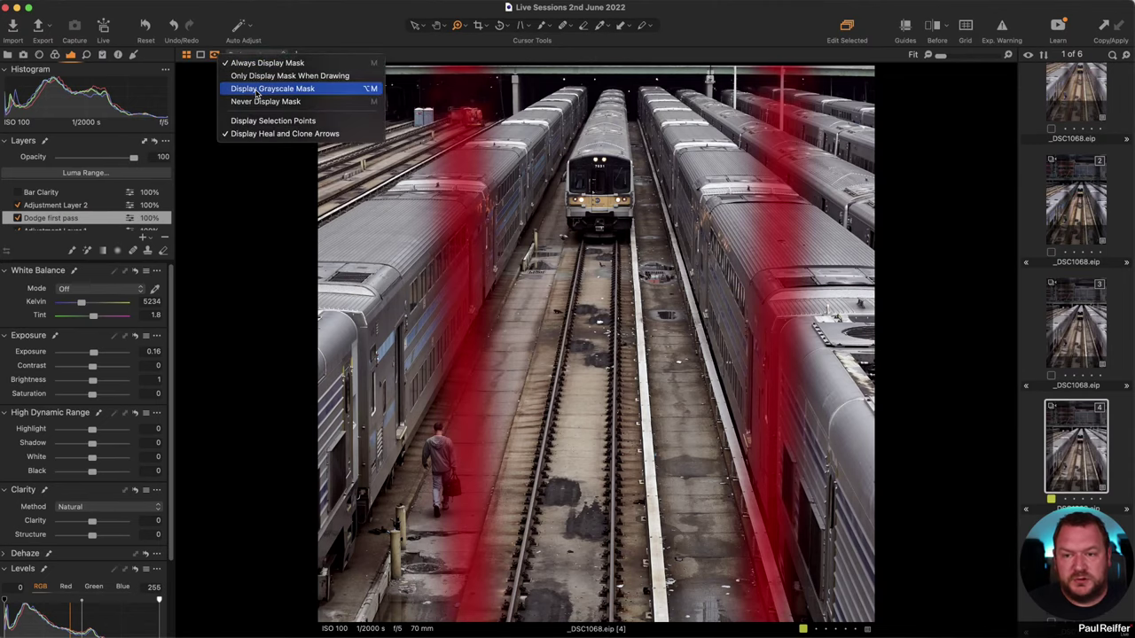
left_click(257, 88)
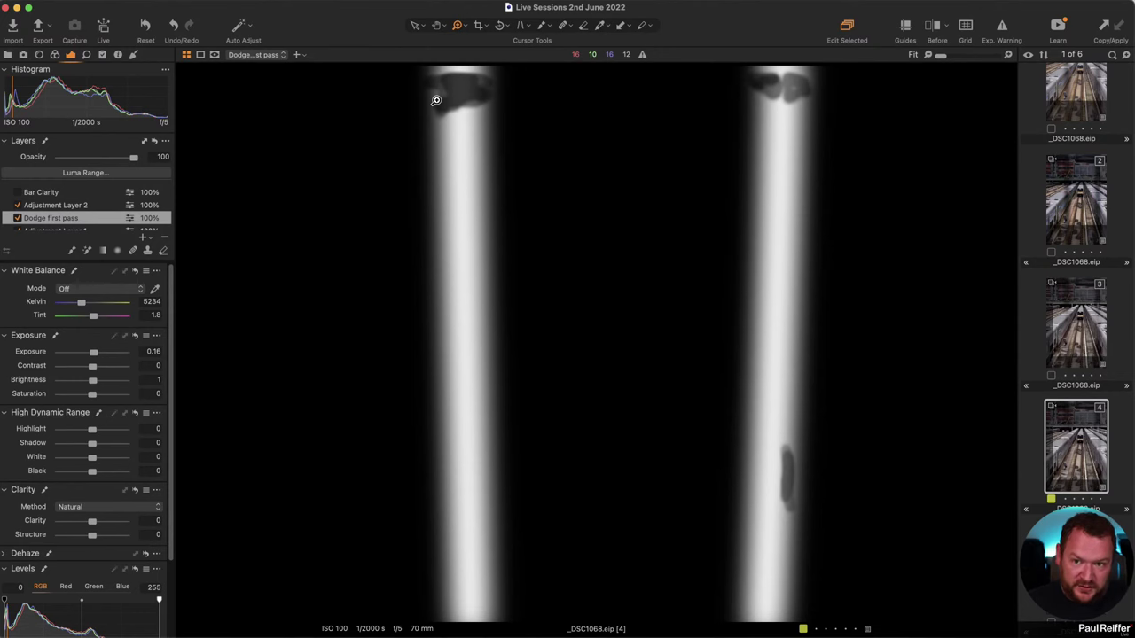
key("alt+m")
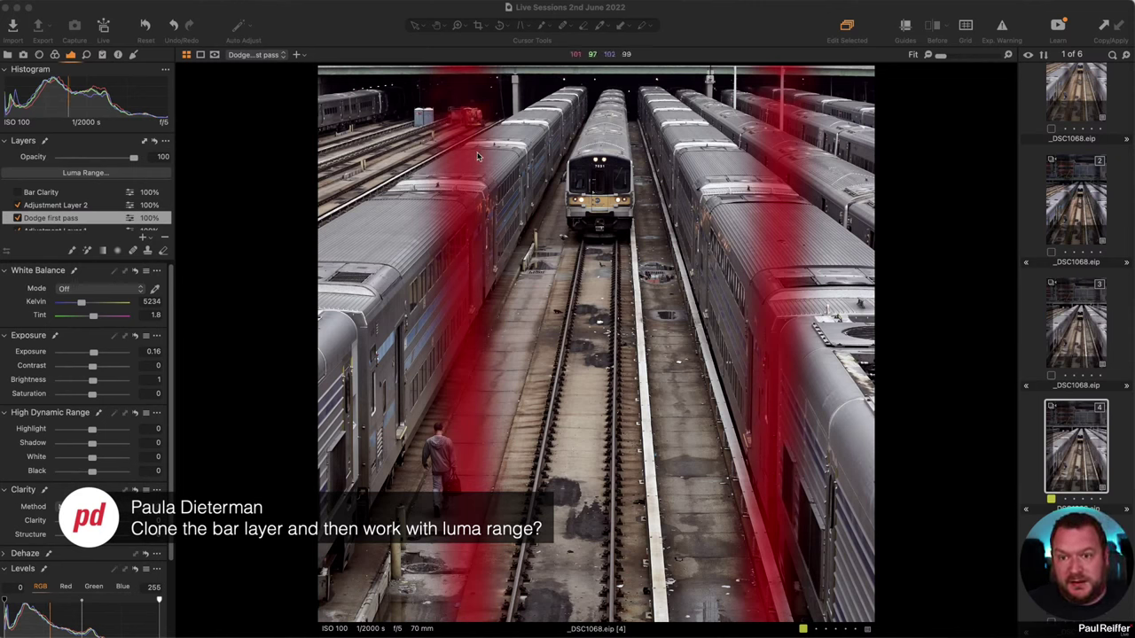
Apply a 34–255 luma range with falloff 4 to the Dodge first pass mask.
left_click(88, 174)
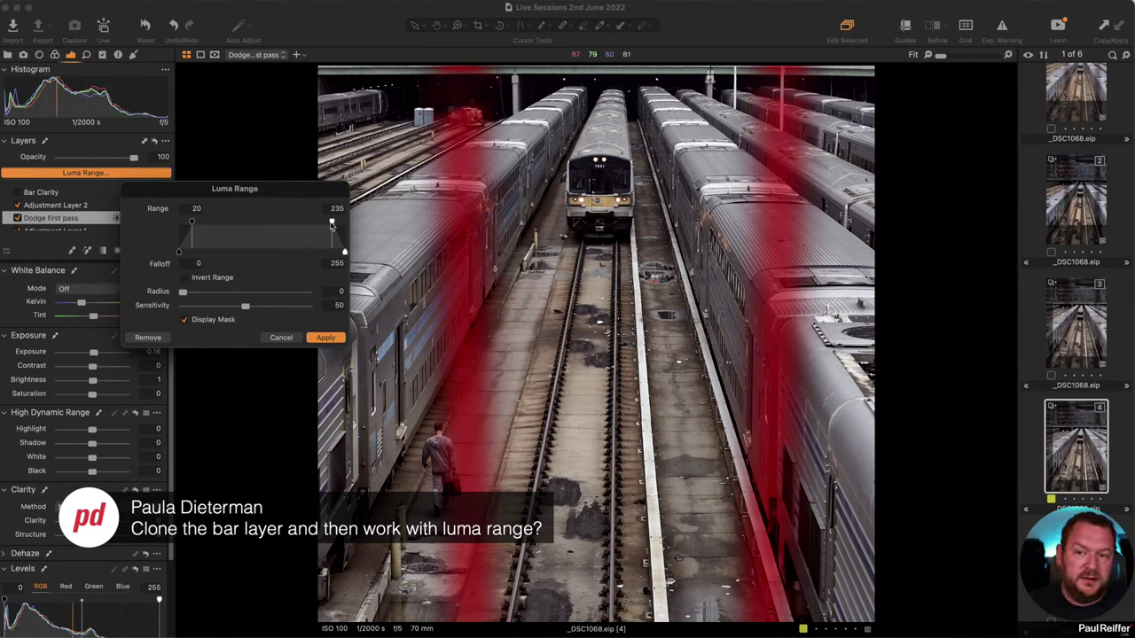
left_click_drag(331, 223, 346, 223)
left_click_drag(192, 224, 182, 256)
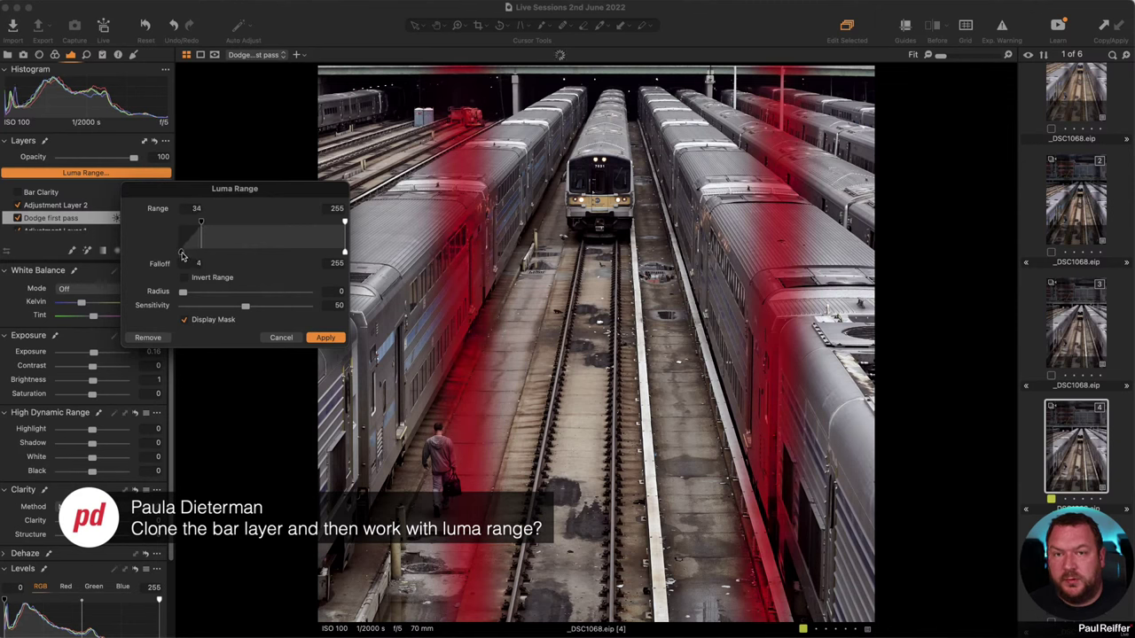
left_click(328, 339)
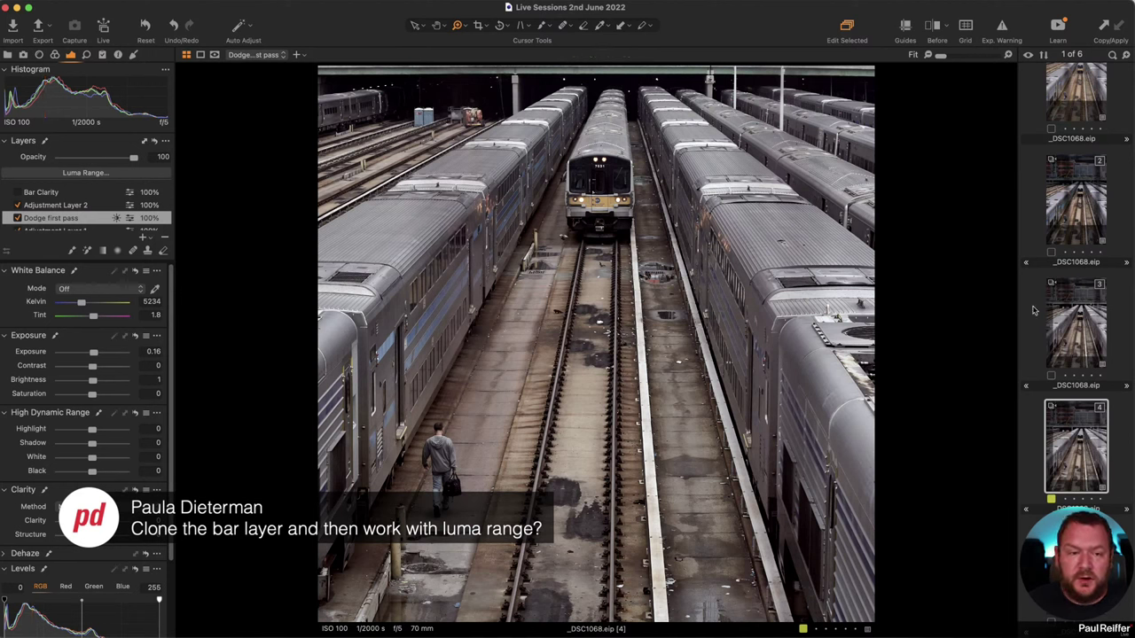
left_click(1083, 324)
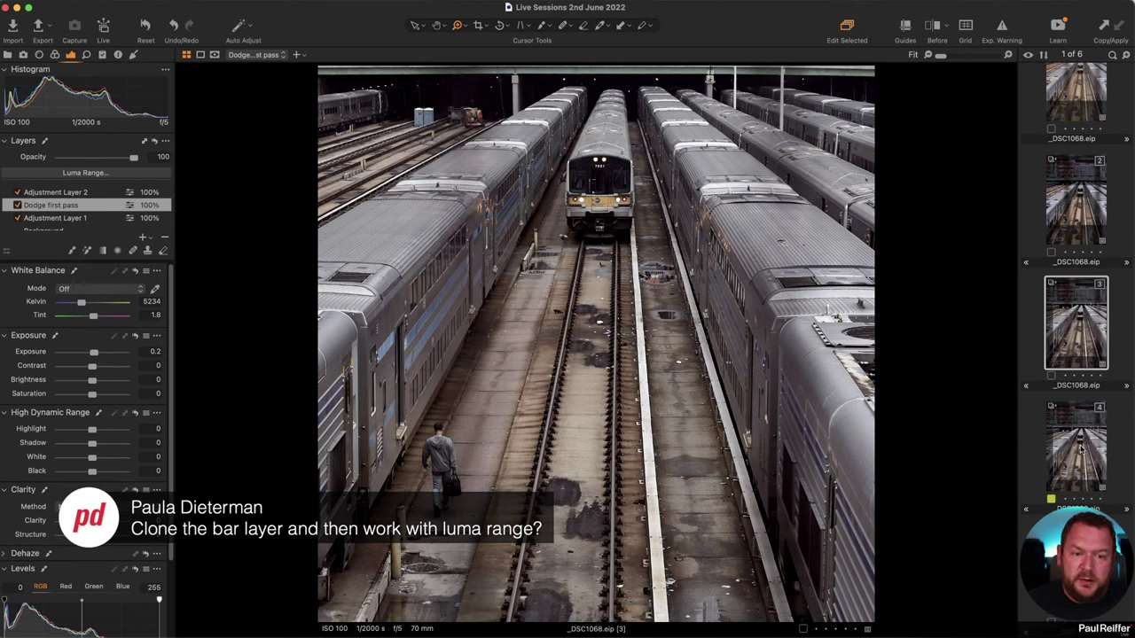
left_click(1080, 450)
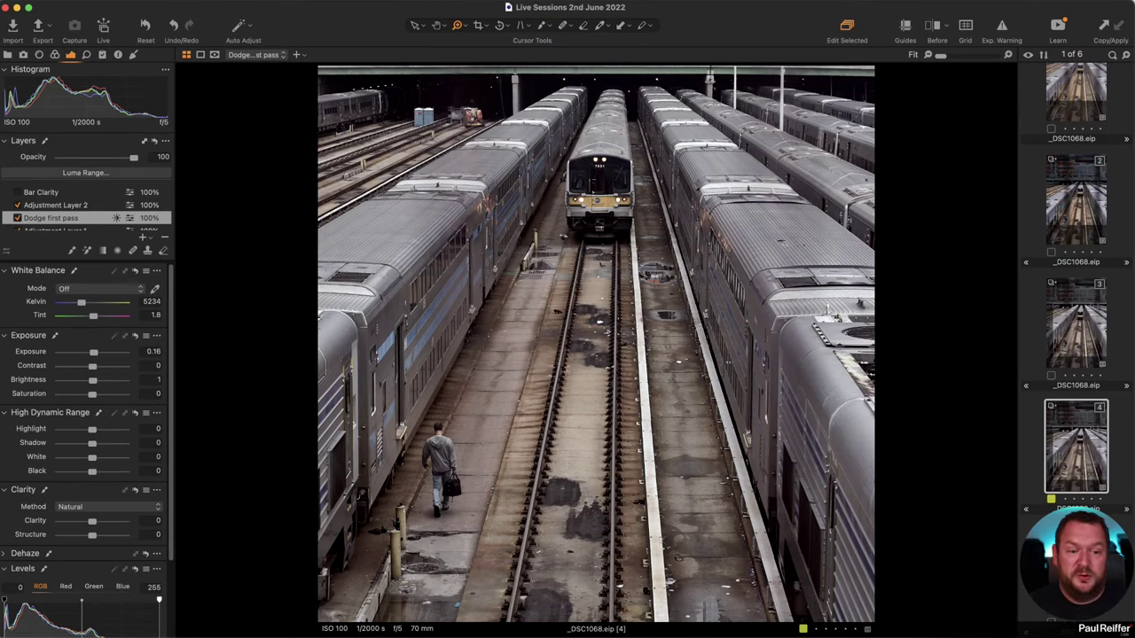
key("Down")
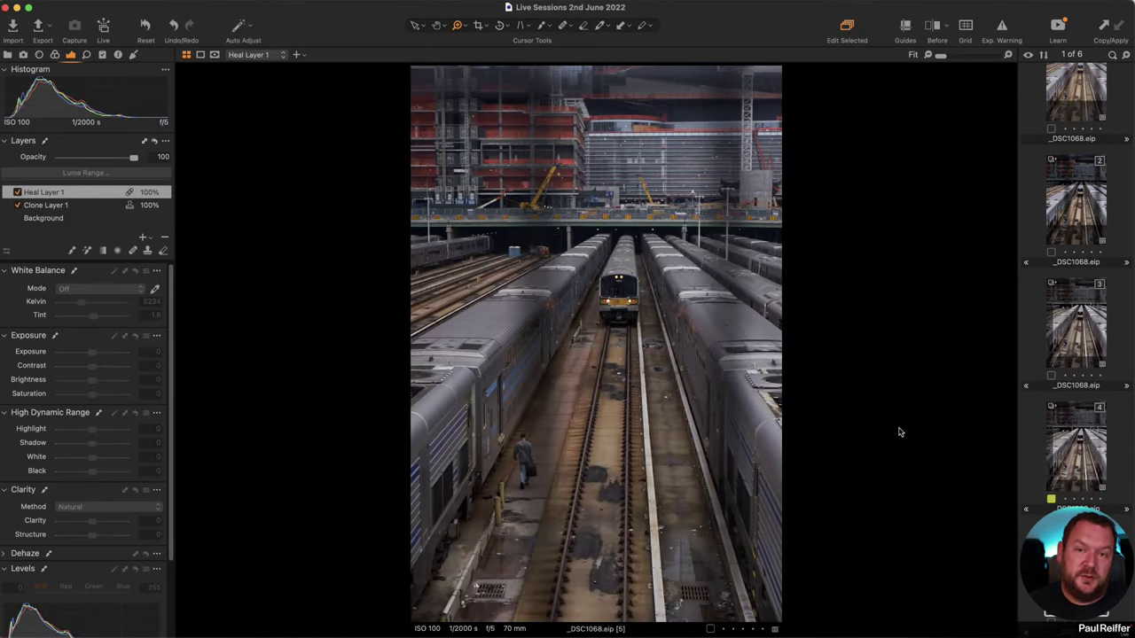
left_click(1088, 441)
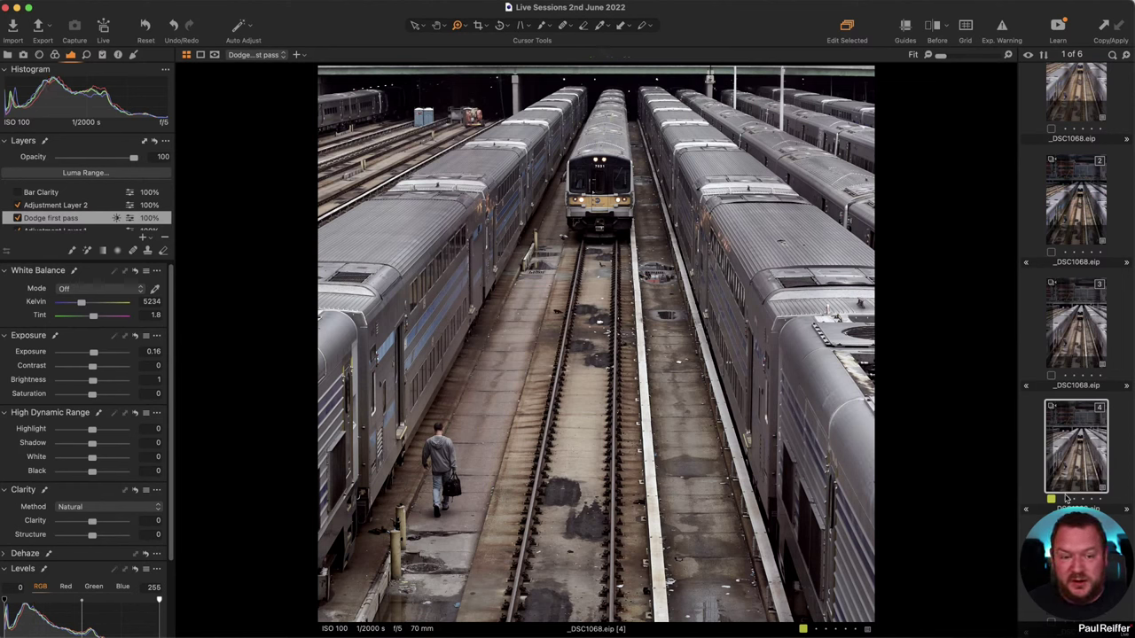
Enable the Bar Clarity layer, clear its mask, and set mask display to Always.
left_click(53, 192)
left_click(17, 192)
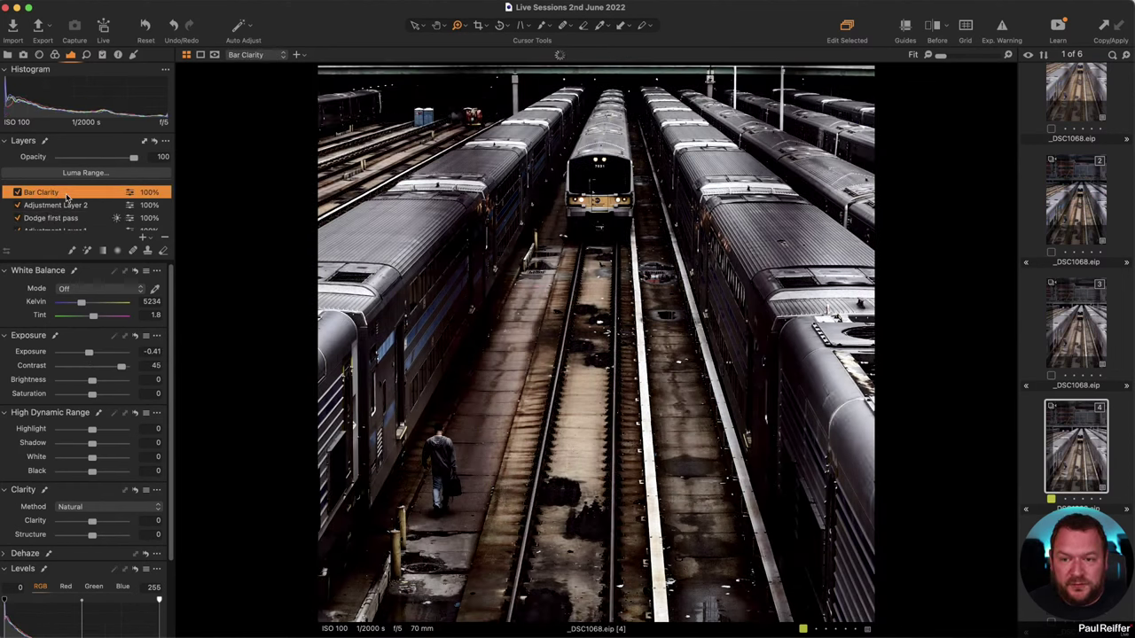
right_click(68, 194)
left_click(92, 201)
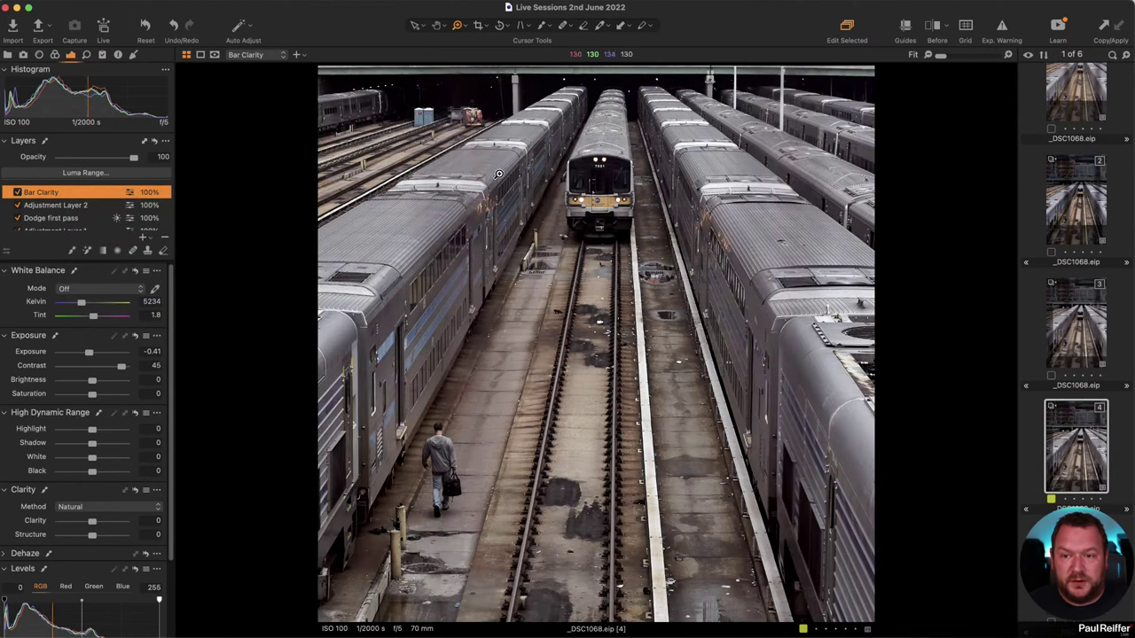
left_click(215, 54)
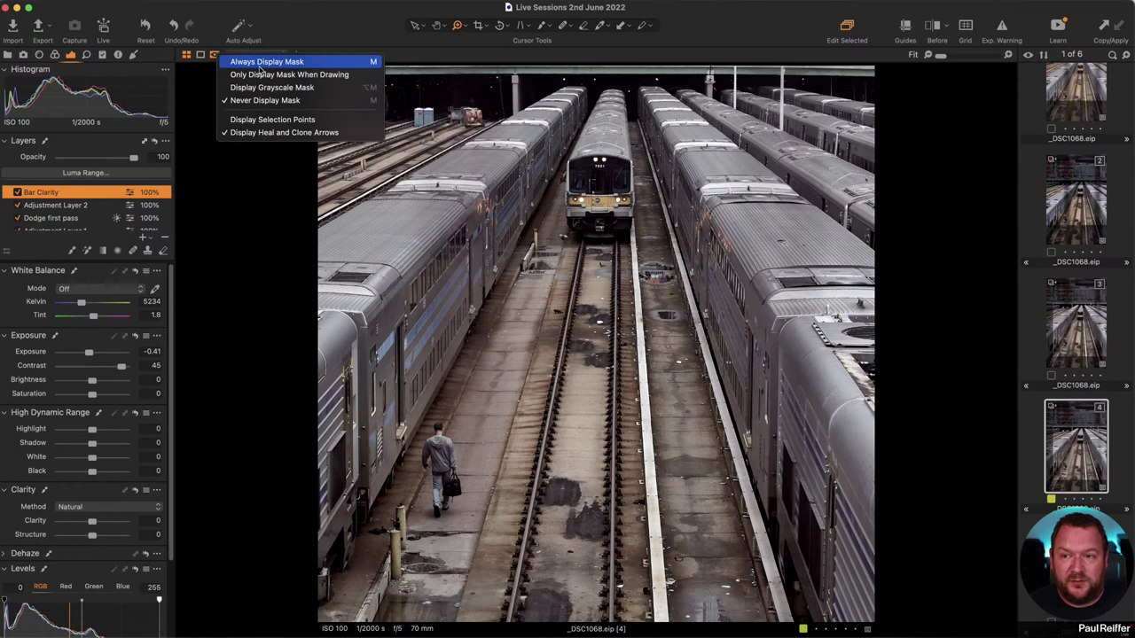
left_click(266, 59)
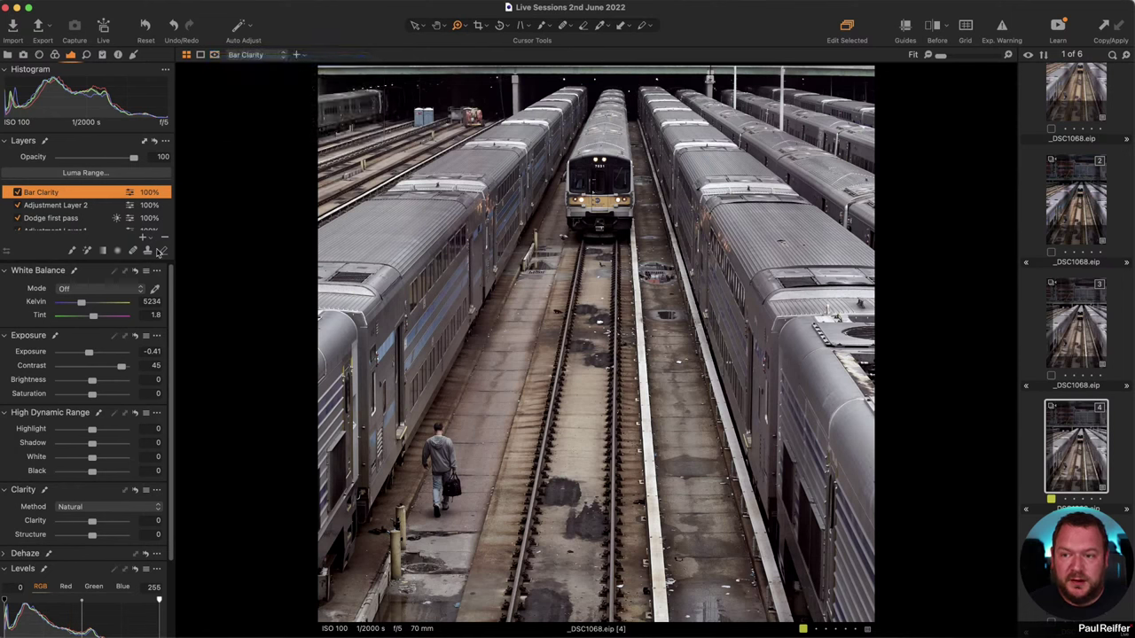
With a size 78 brush, paint mask strokes over the upper-left tracks and the upper and right trains.
key("b")
right_click(422, 257)
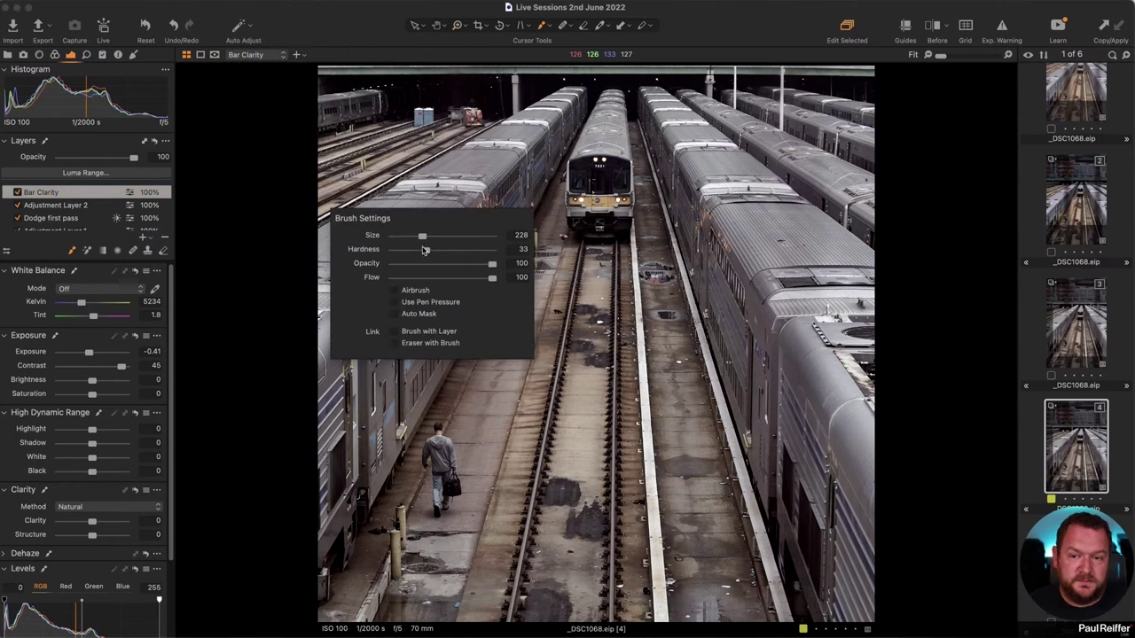
left_click_drag(477, 251, 409, 236)
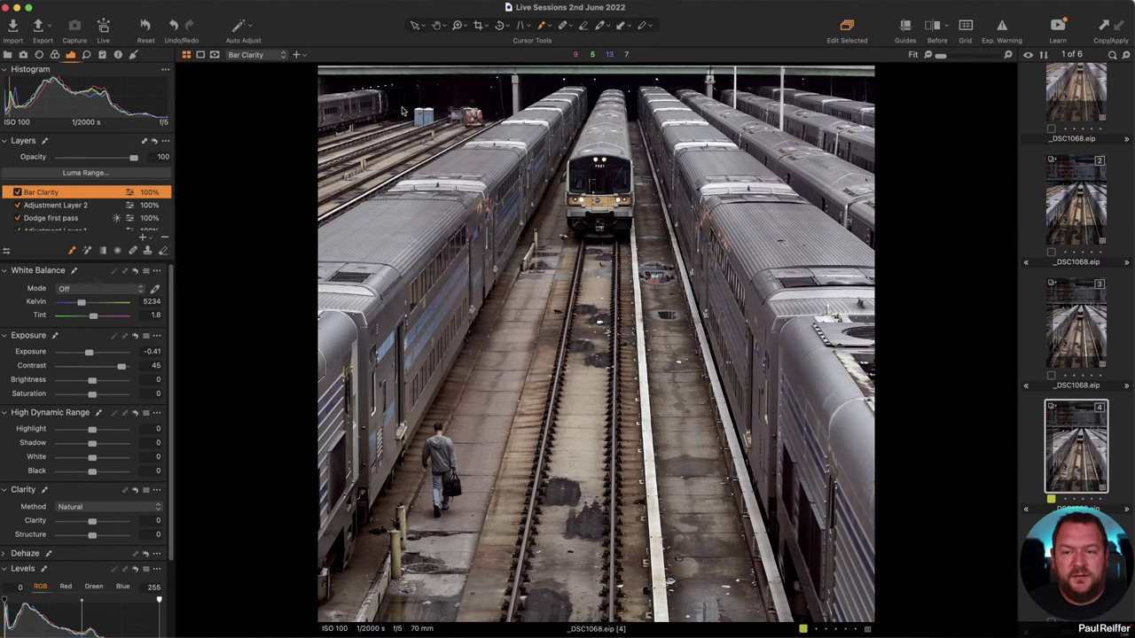
left_click_drag(408, 108, 321, 197)
left_click_drag(451, 139, 807, 164)
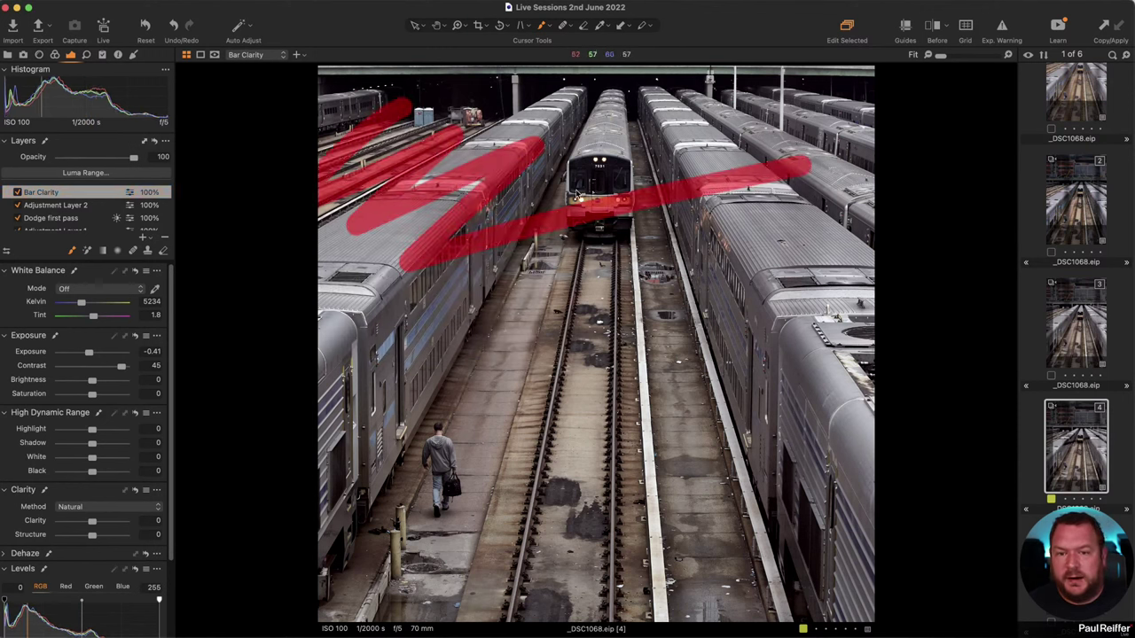
left_click_drag(679, 169, 835, 312)
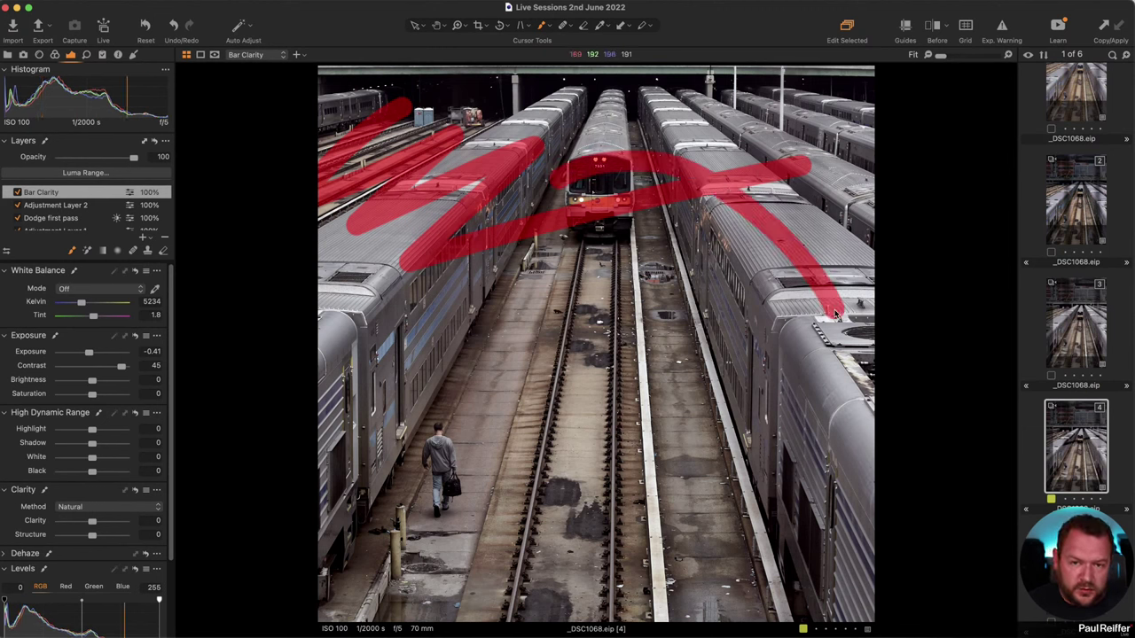
Add mask on the left train roof and tracks, and paint a closed loop around the walking man.
left_click(360, 328)
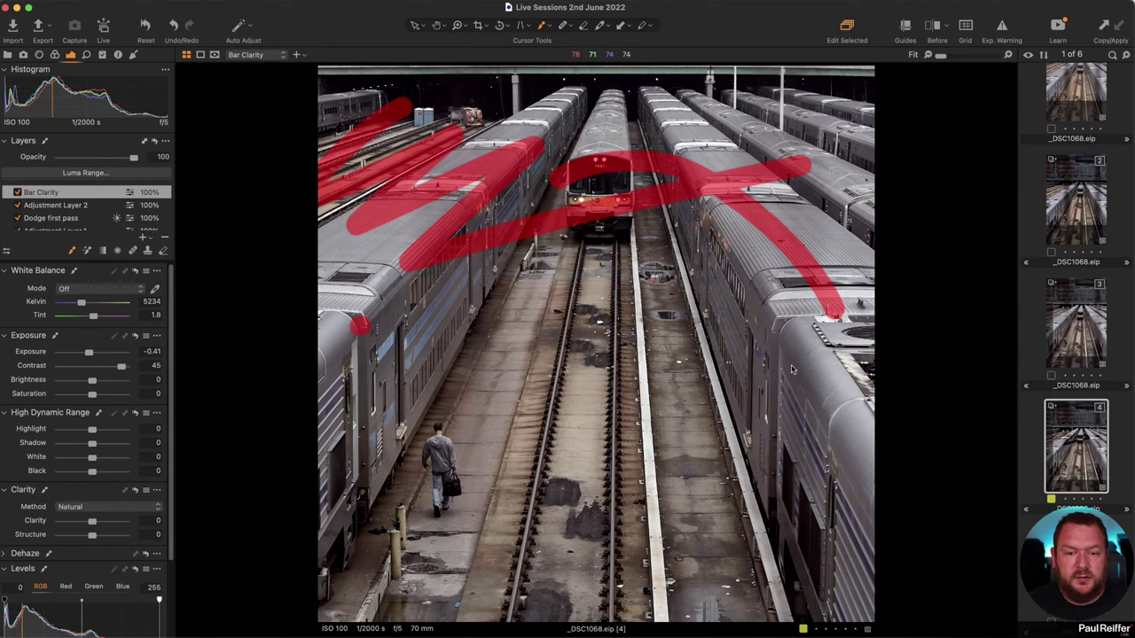
left_click(824, 376, "shift")
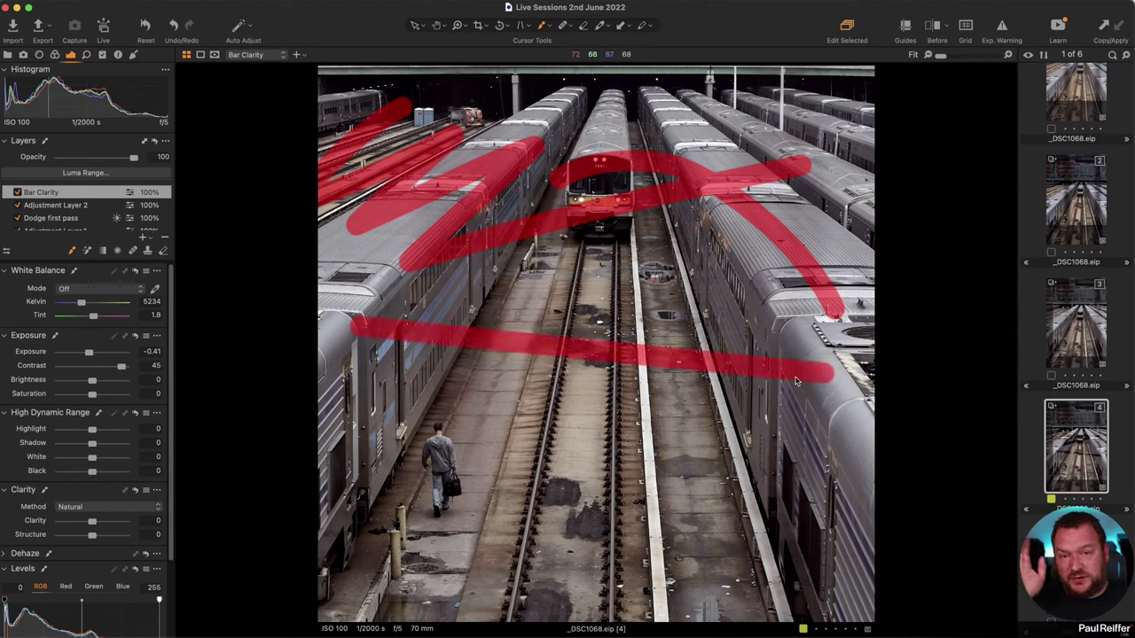
left_click(431, 378)
mouse_move(431, 379)
left_mouse_down()
mouse_move(393, 431)
mouse_move(389, 469)
mouse_move(403, 508)
mouse_move(438, 546)
mouse_move(545, 579)
mouse_move(606, 570)
mouse_move(654, 522)
left_mouse_up()
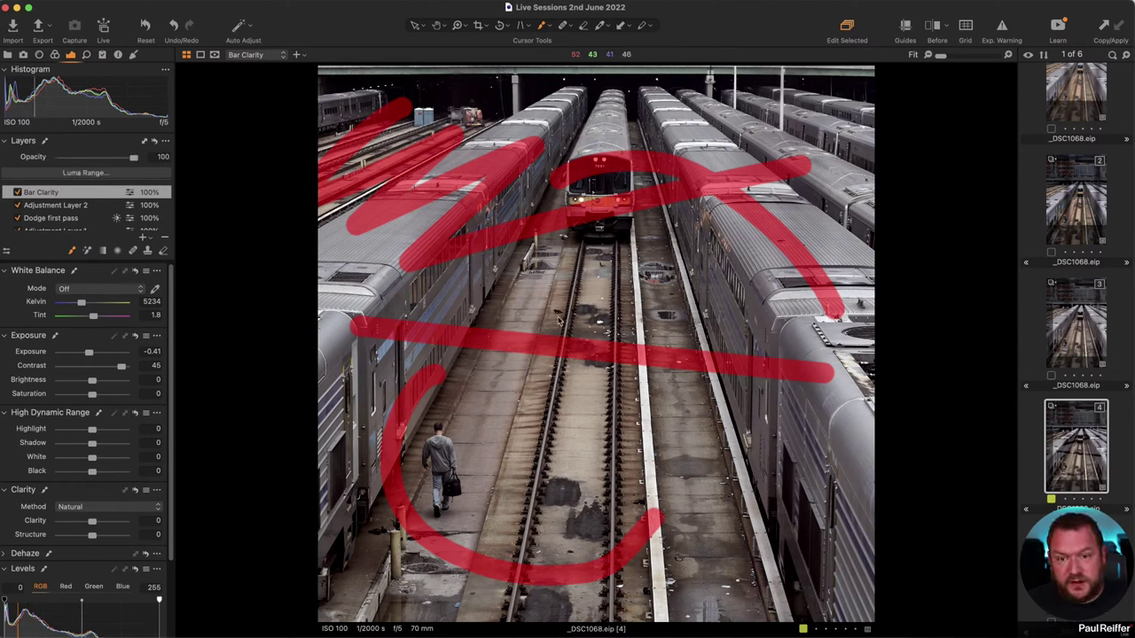
left_click(437, 377, "shift")
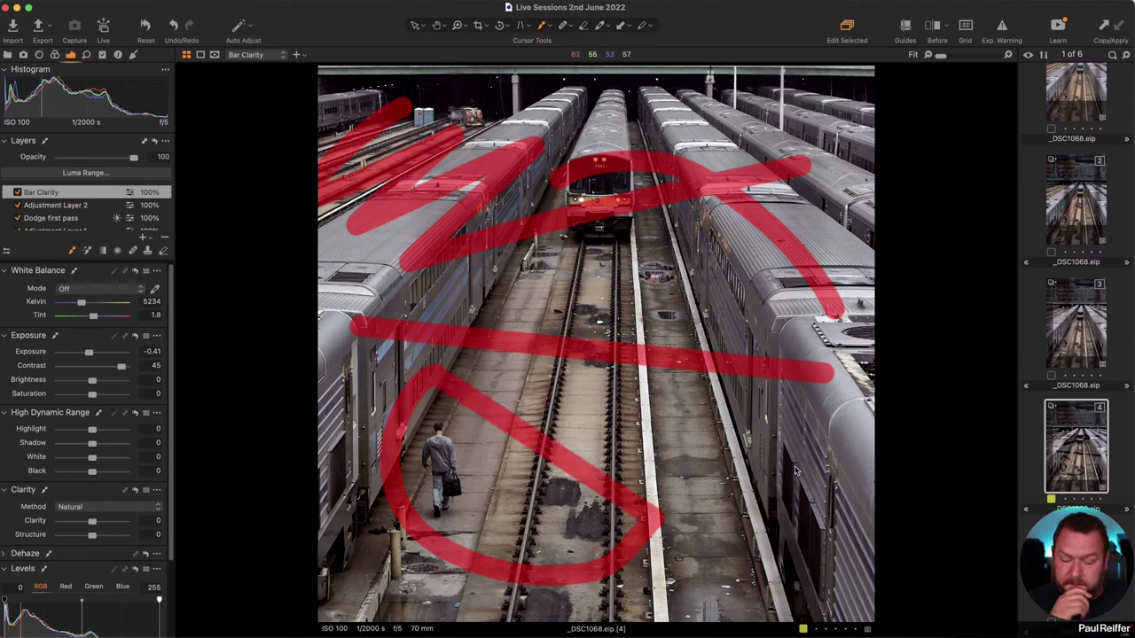
Fill the looped Bar Clarity mask, then delete the layer and select Dodge first pass.
right_click(65, 193)
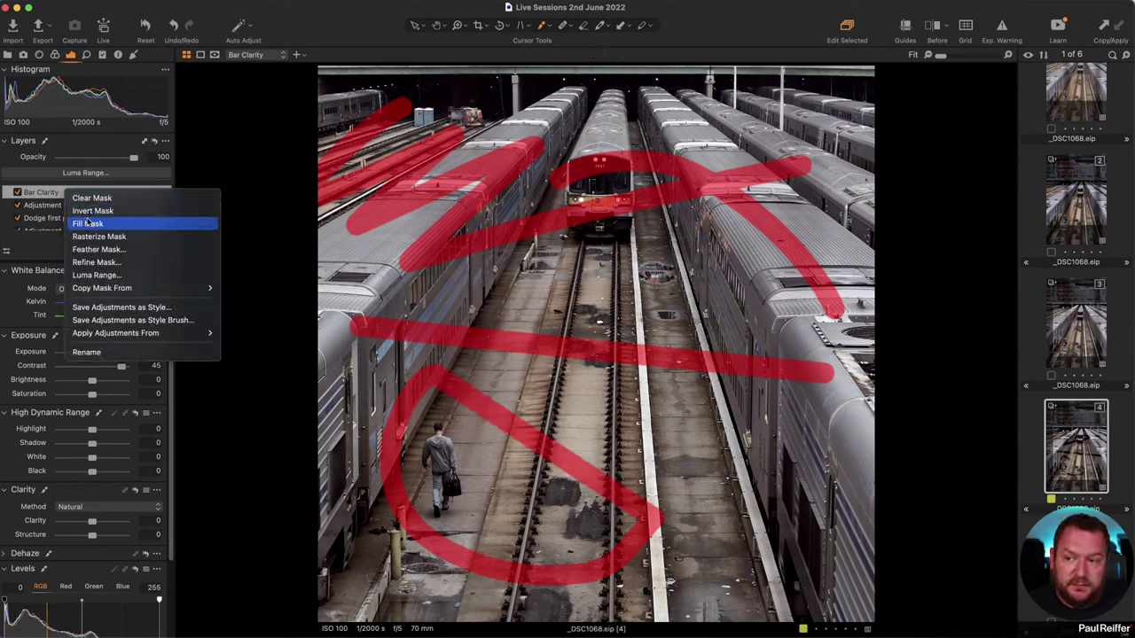
left_click(88, 223)
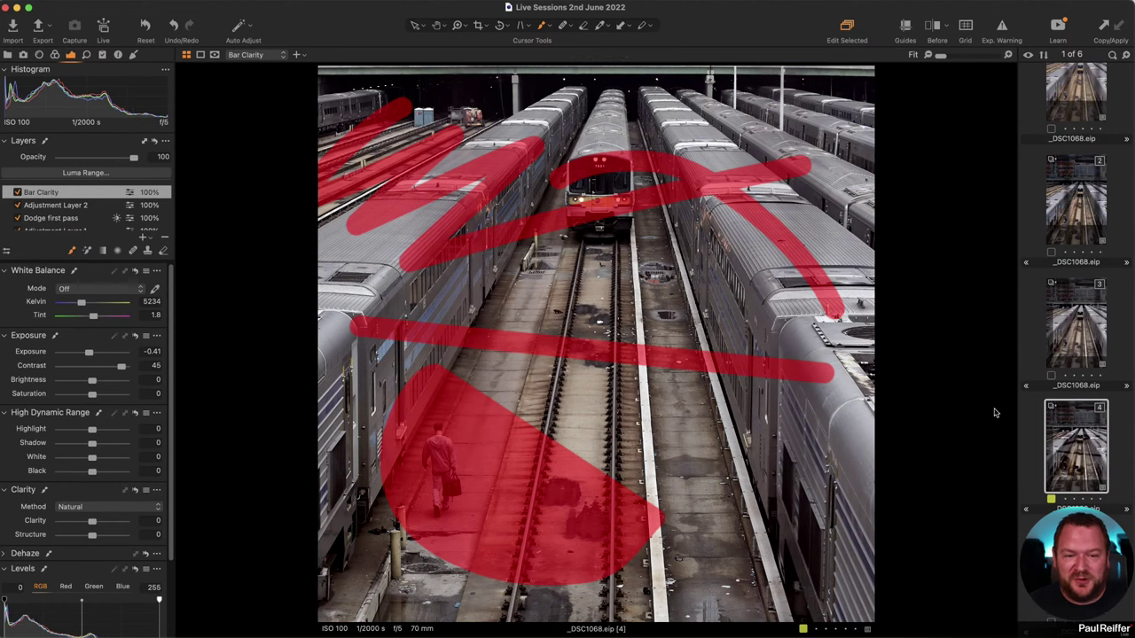
left_click(164, 239)
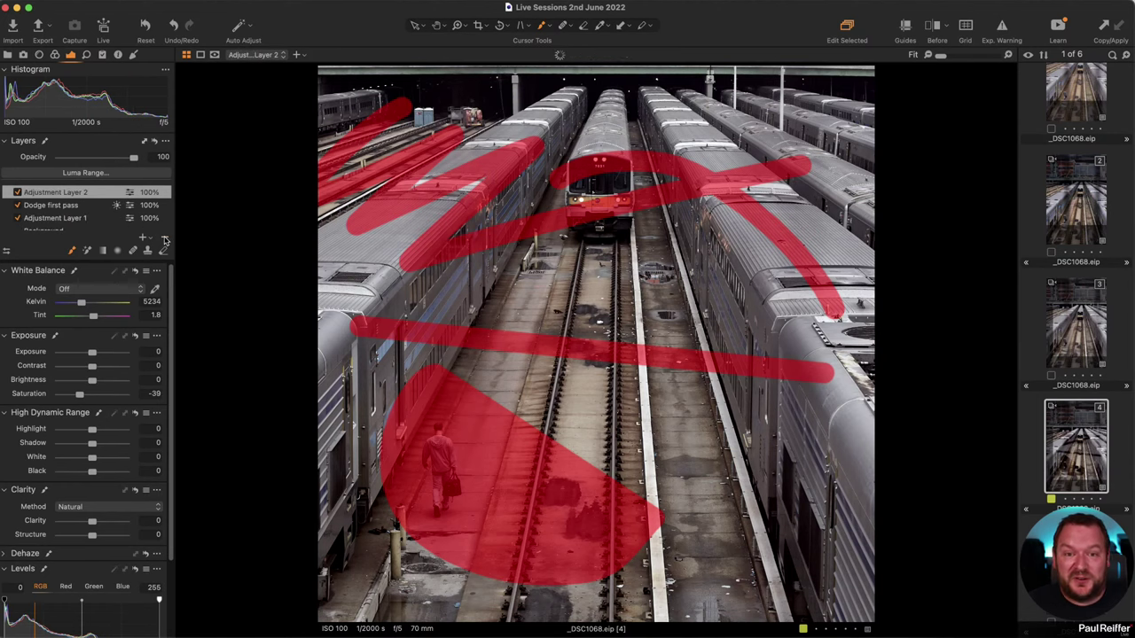
left_click(64, 207)
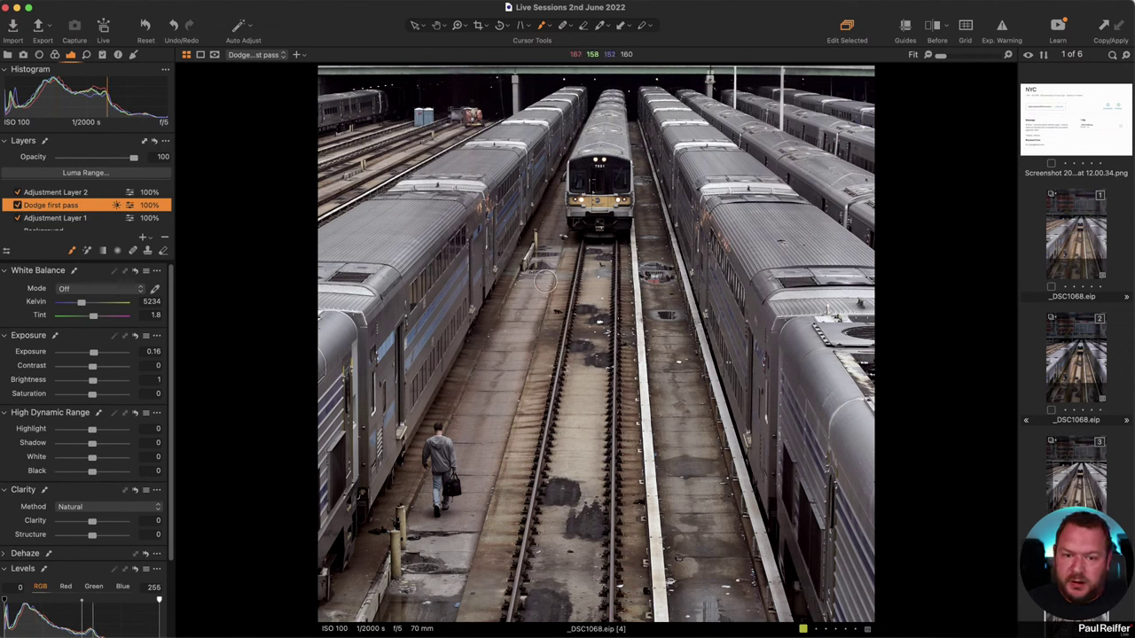
left_click(1075, 476)
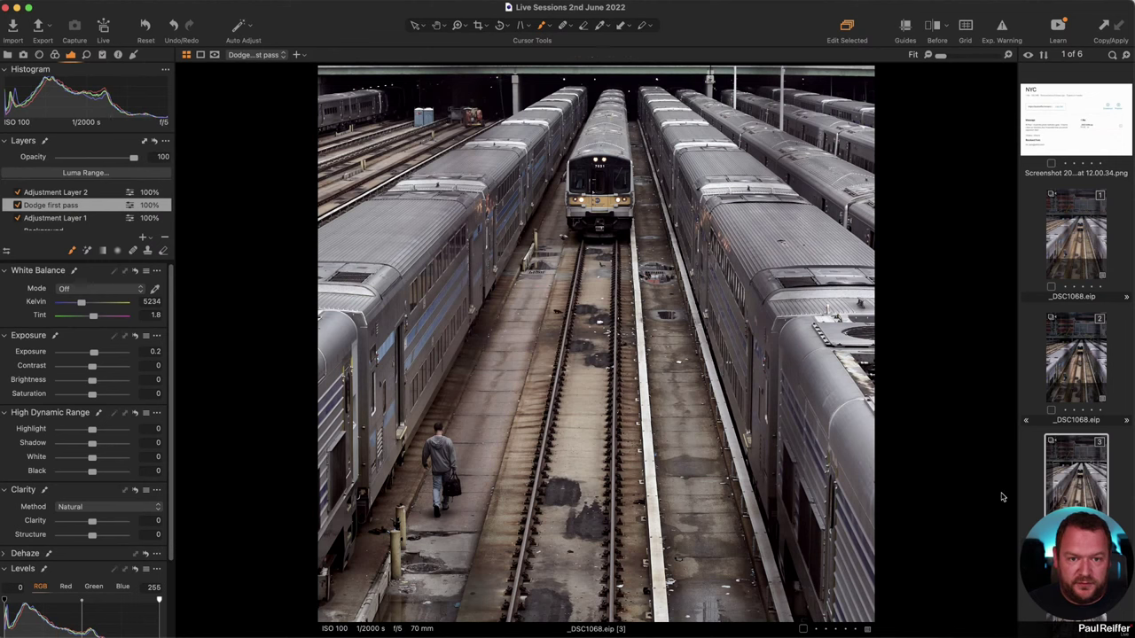
key("Down")
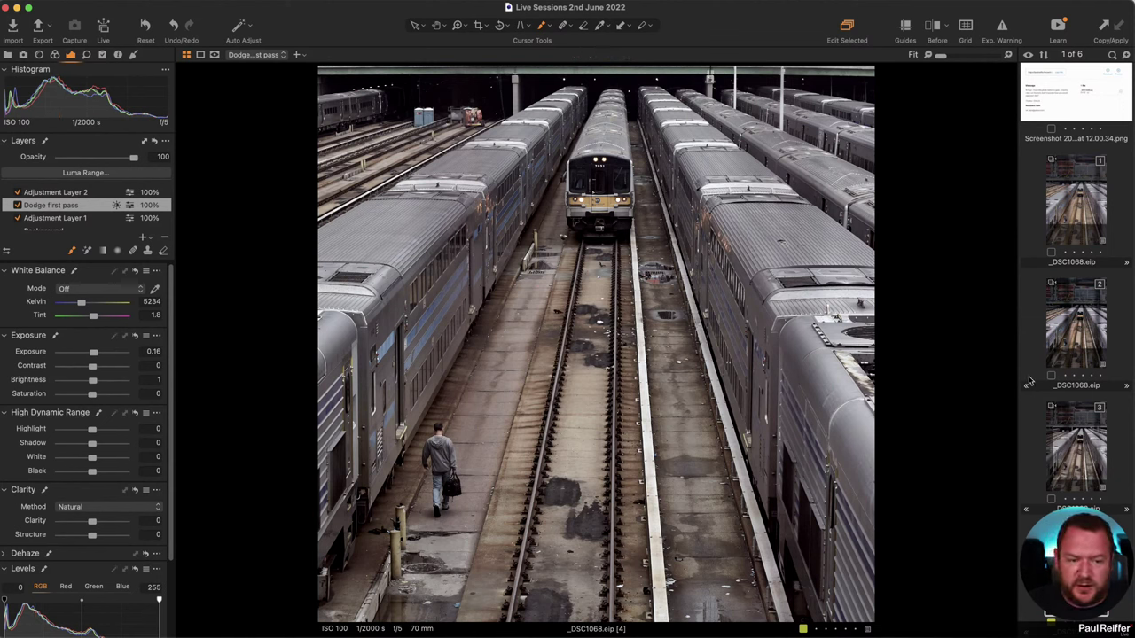
scroll(1050, 383, "down", 3)
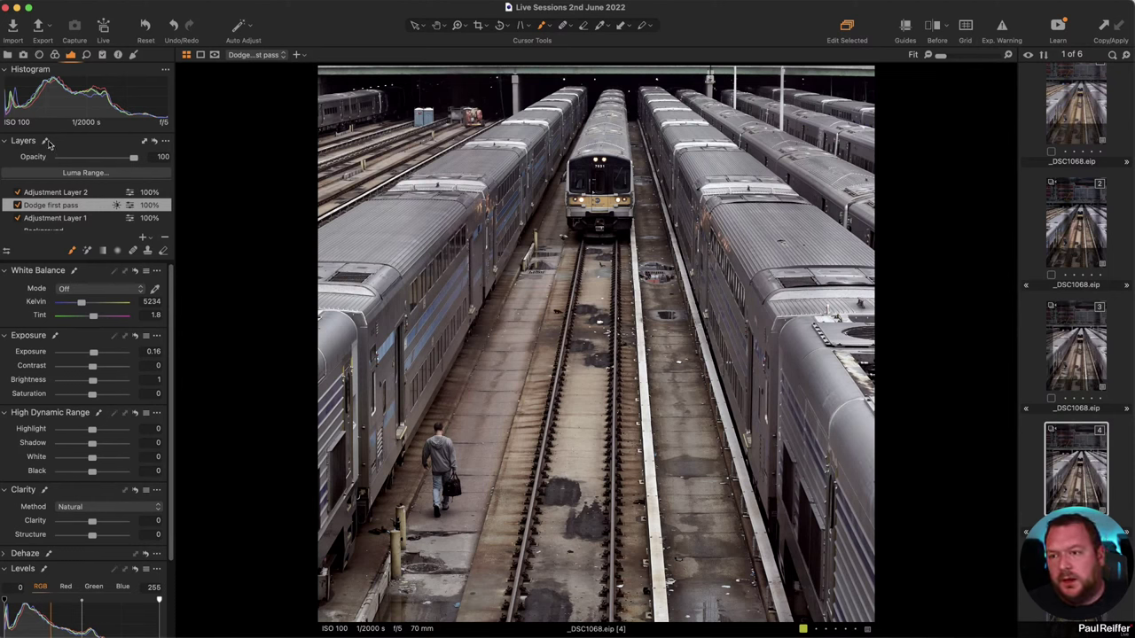
Open the Library collection holding the Istanbul bridge photo Z01_1853 and show the Adjustments tools.
left_click(8, 55)
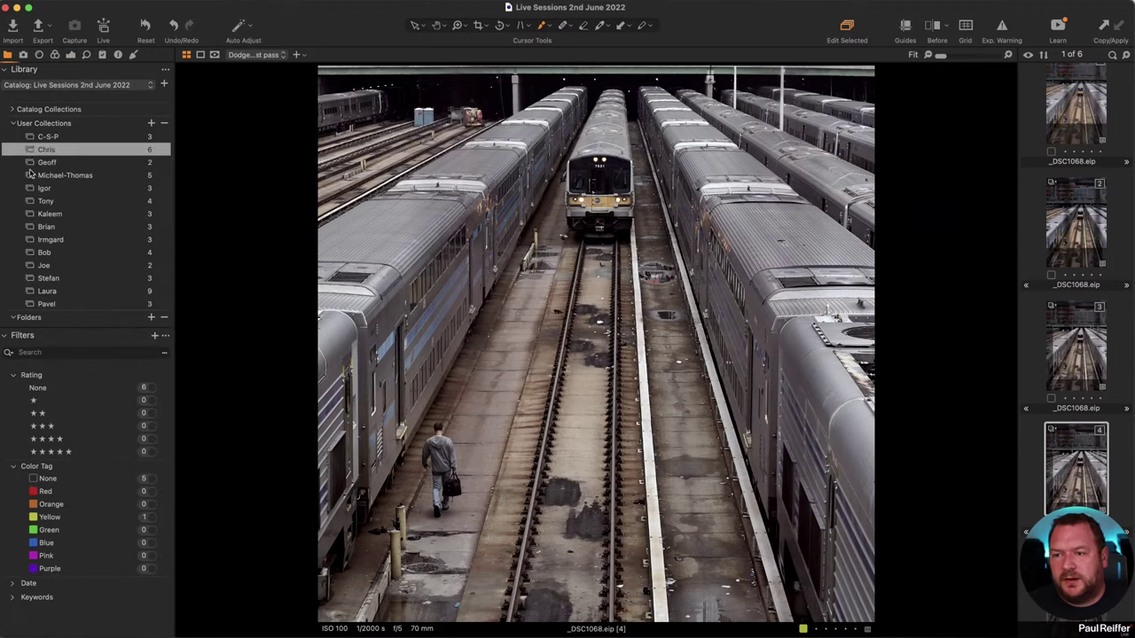
left_click(47, 162)
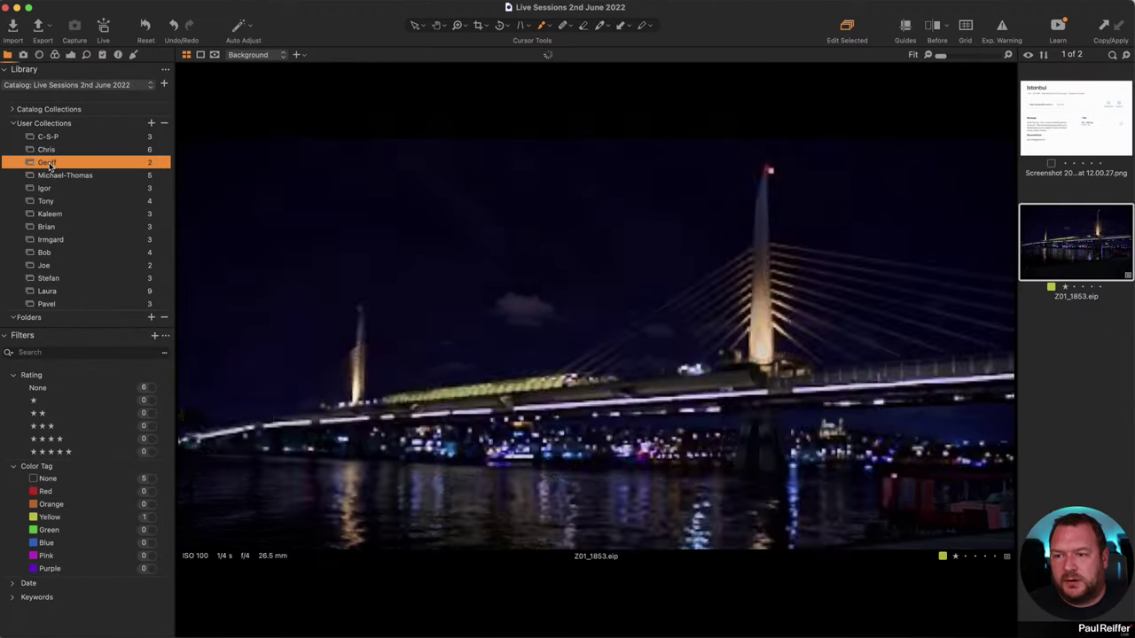
left_click(70, 55)
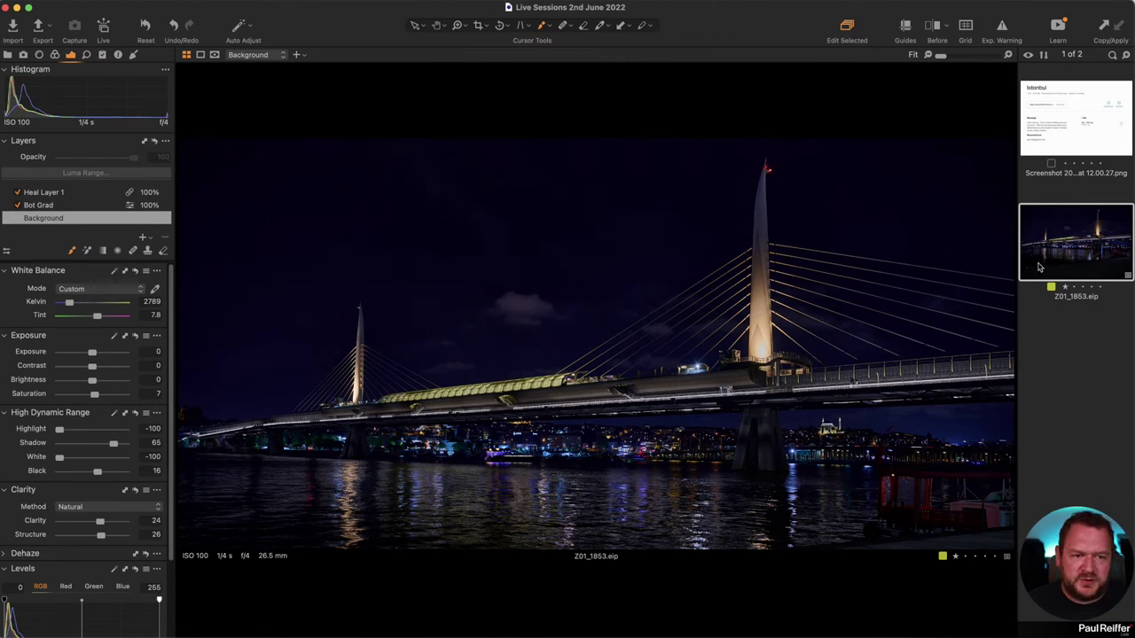
right_click(1059, 240)
Clone the bridge photo as a new variant and crop it, enlarging the frame toward the bottom-left.
left_click(1085, 290)
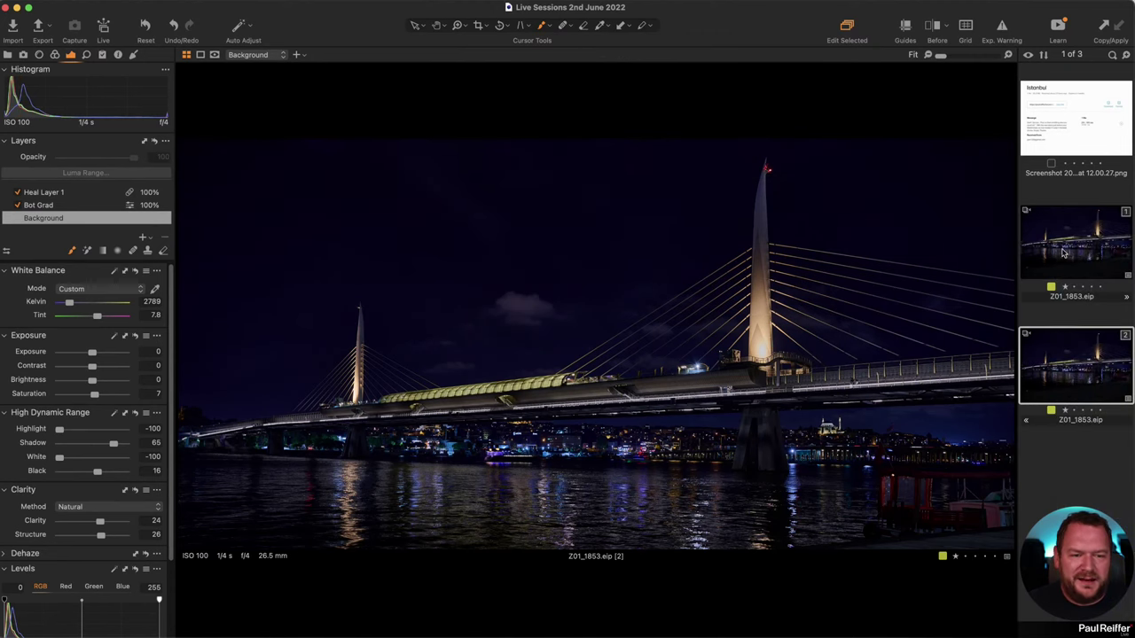
left_click(478, 25)
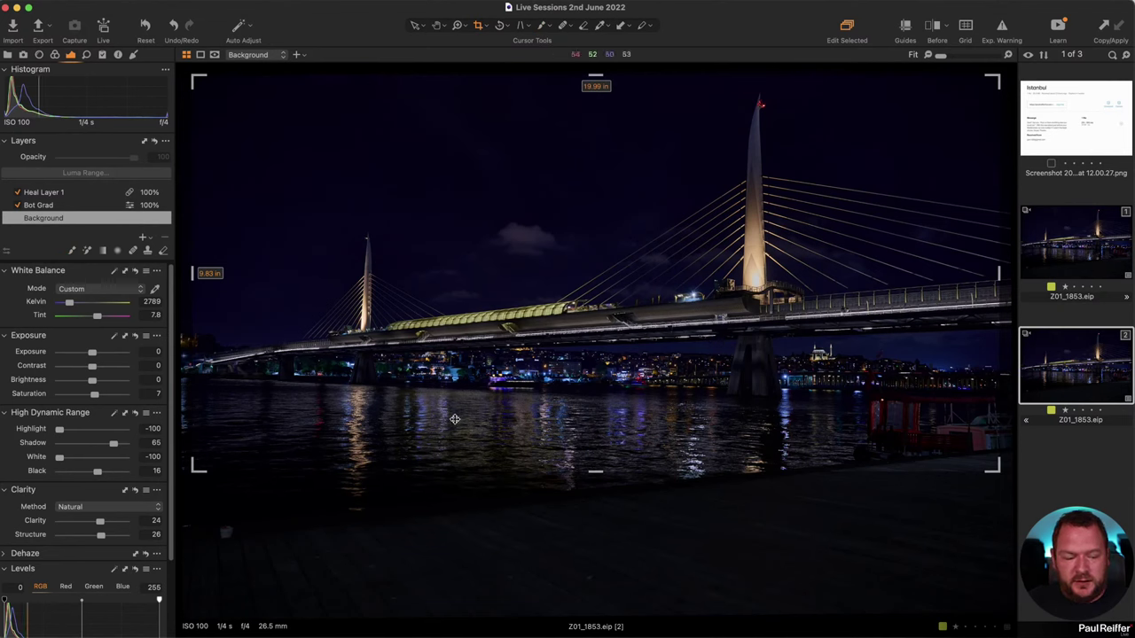
left_click_drag(455, 415, 479, 398)
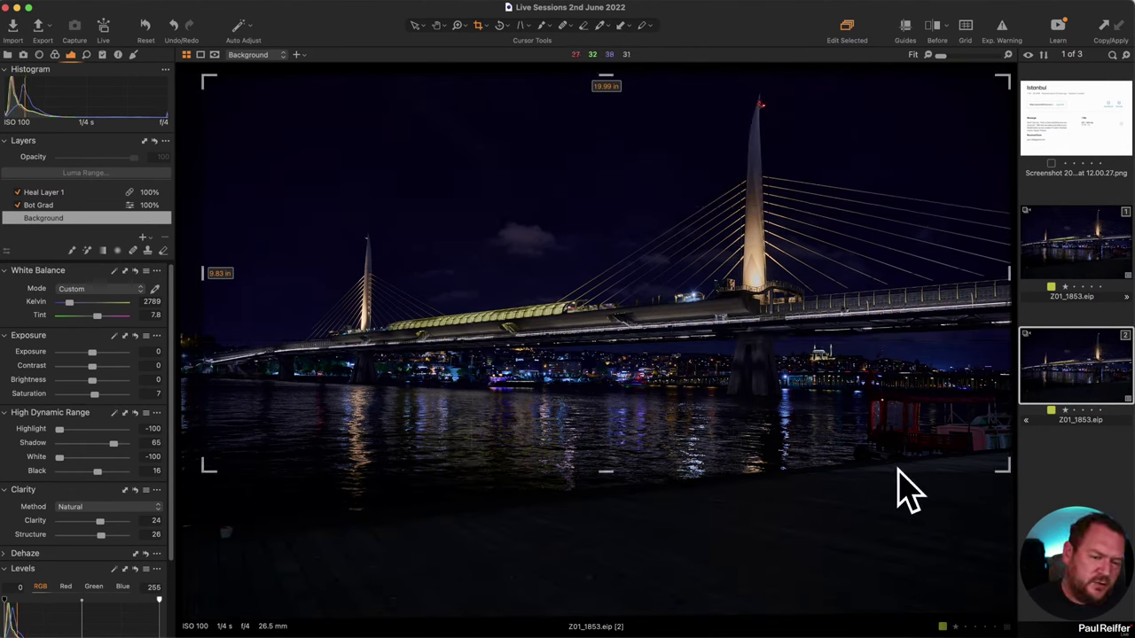
left_click_drag(207, 472, 197, 447)
left_click(414, 25)
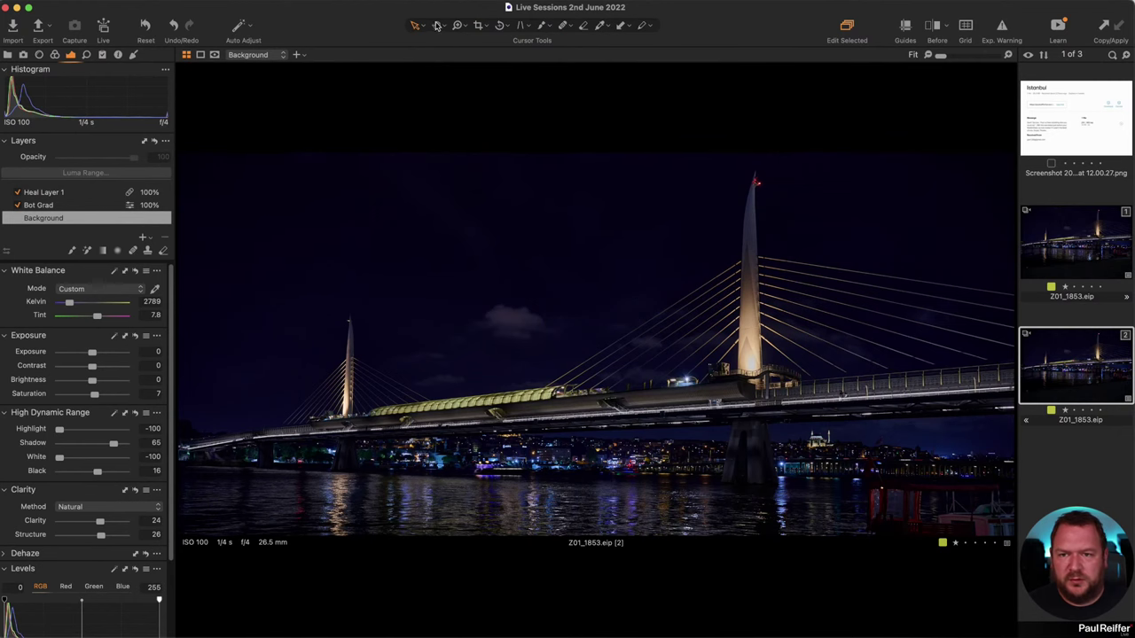
Extend the crop's bottom edge further down to include more waterfront and apply it.
left_click(479, 25)
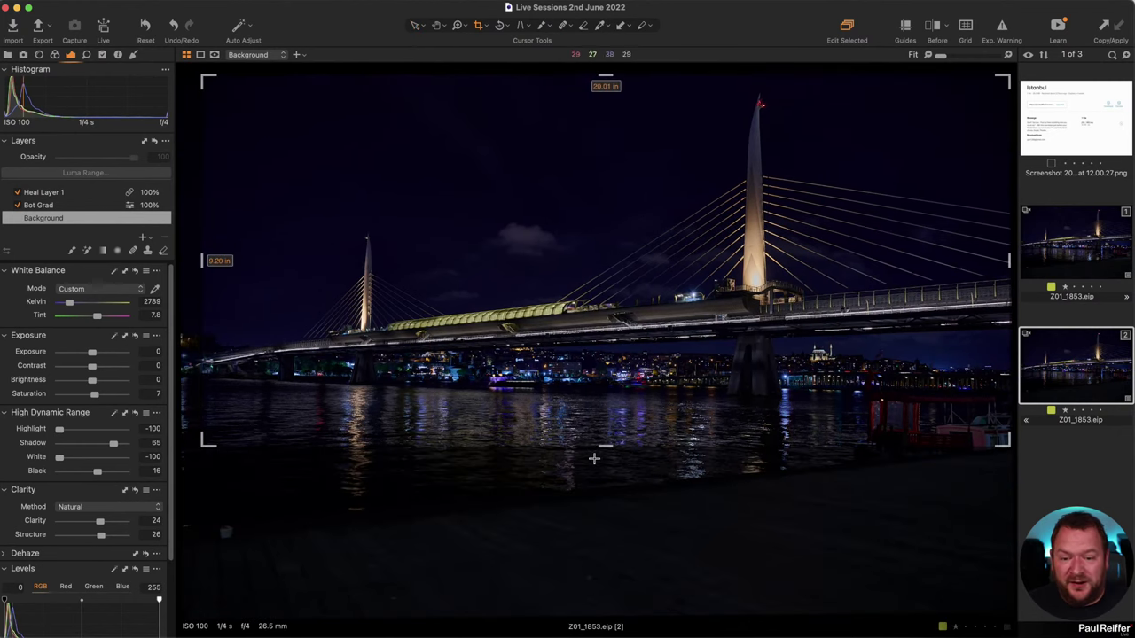
left_click_drag(603, 447, 607, 522)
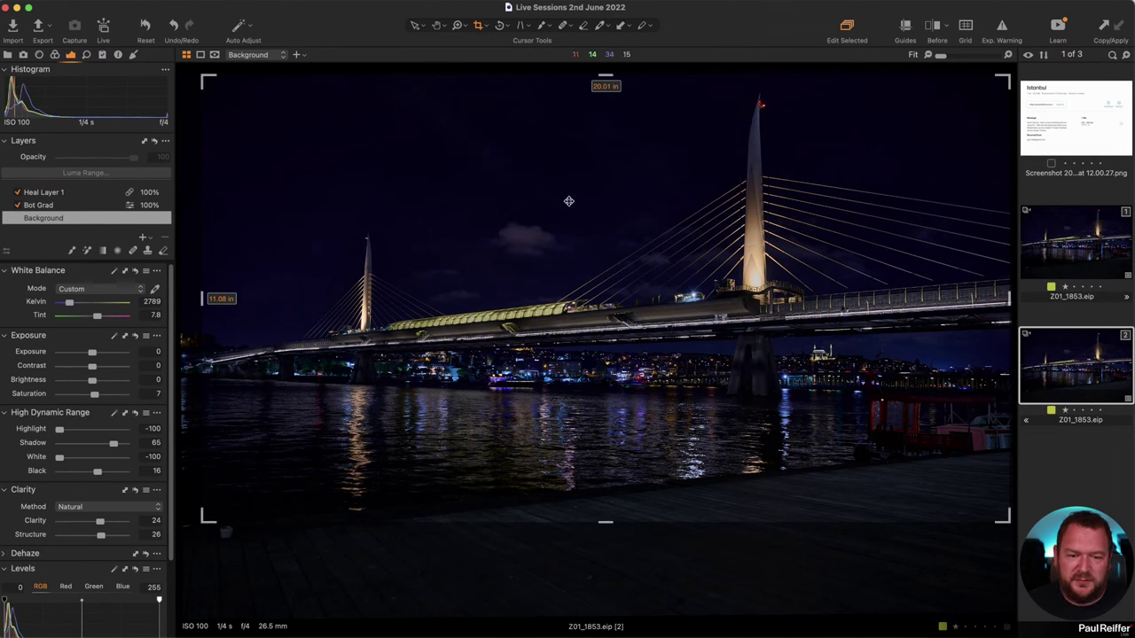
left_click(413, 26)
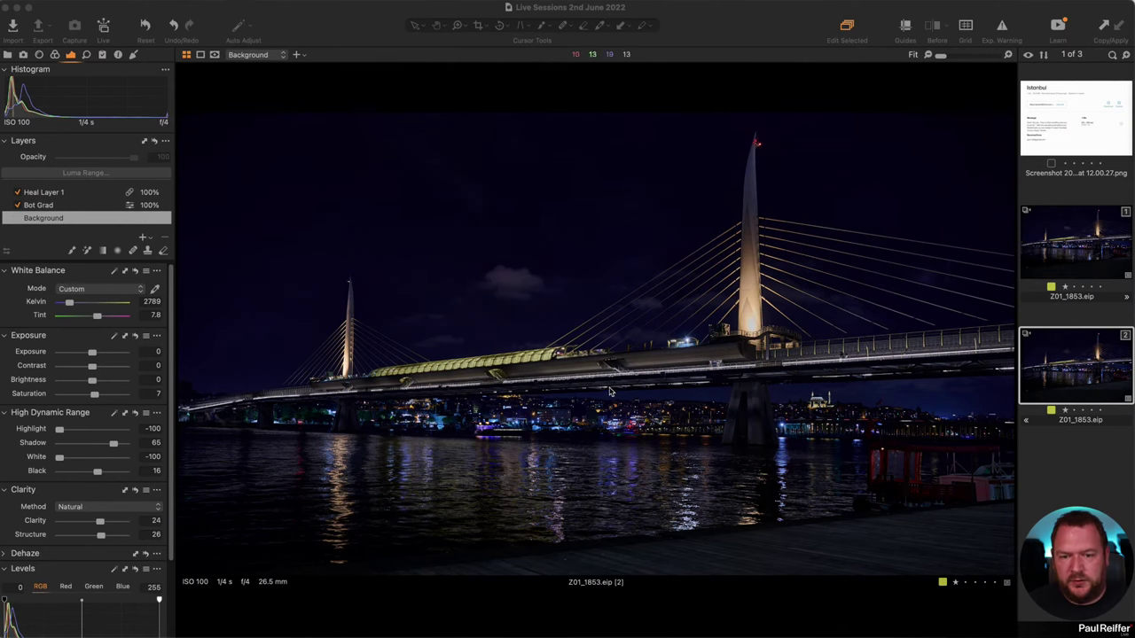
Compare the recropped variant in Before/After and display the Bot Grad layer's mask.
left_click(1077, 359)
key("y")
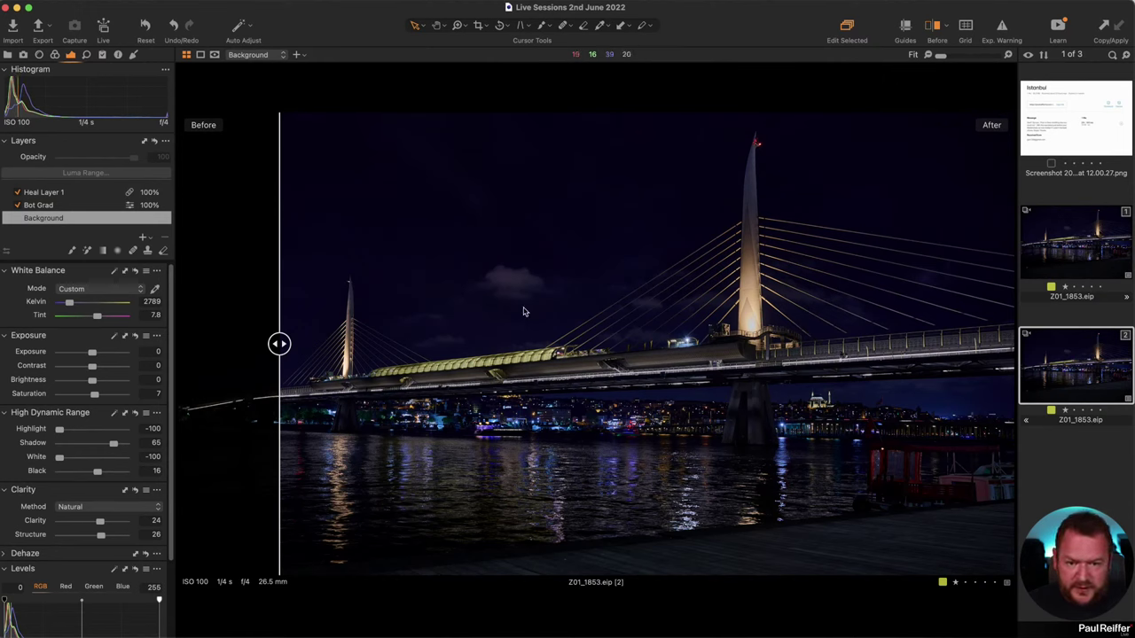
left_click_drag(279, 344, 180, 344)
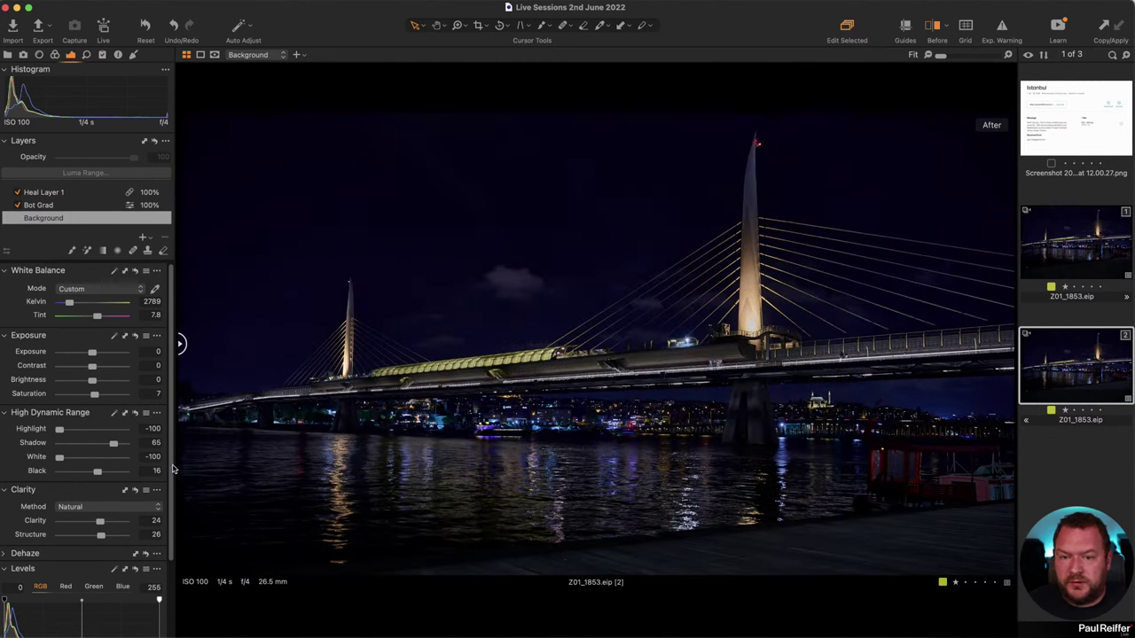
right_click(1067, 353)
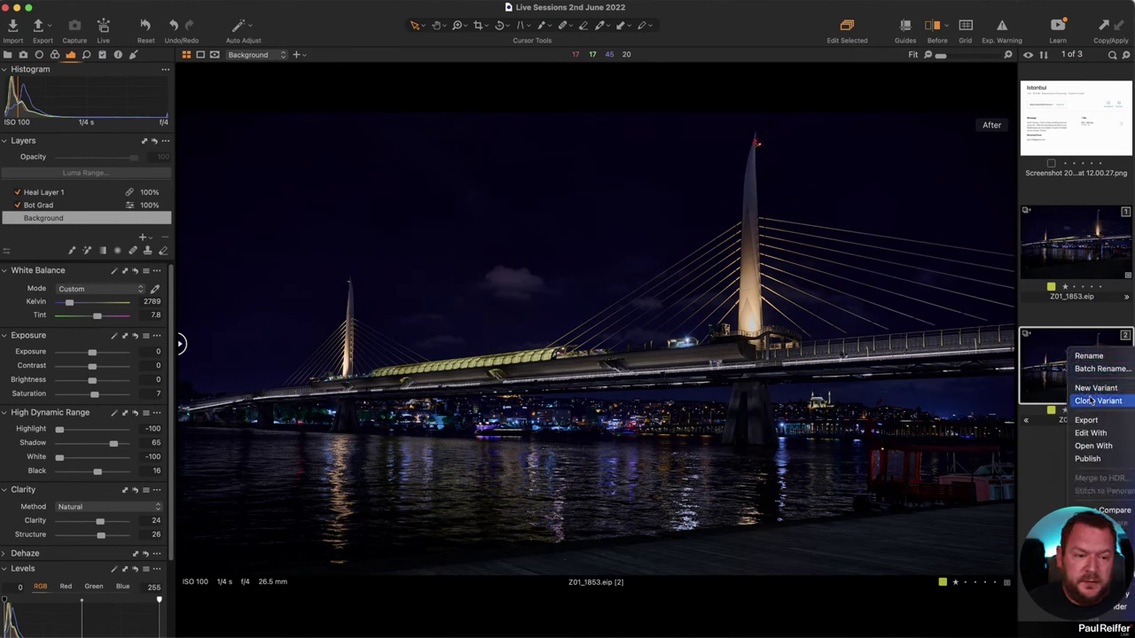
key("Escape")
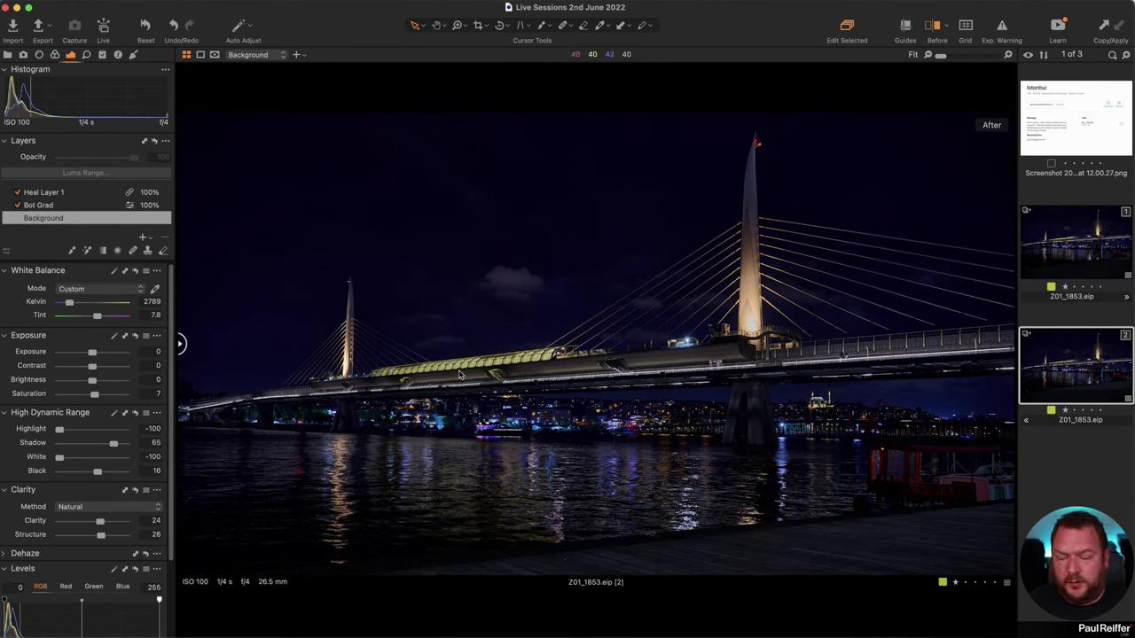
left_click(50, 205)
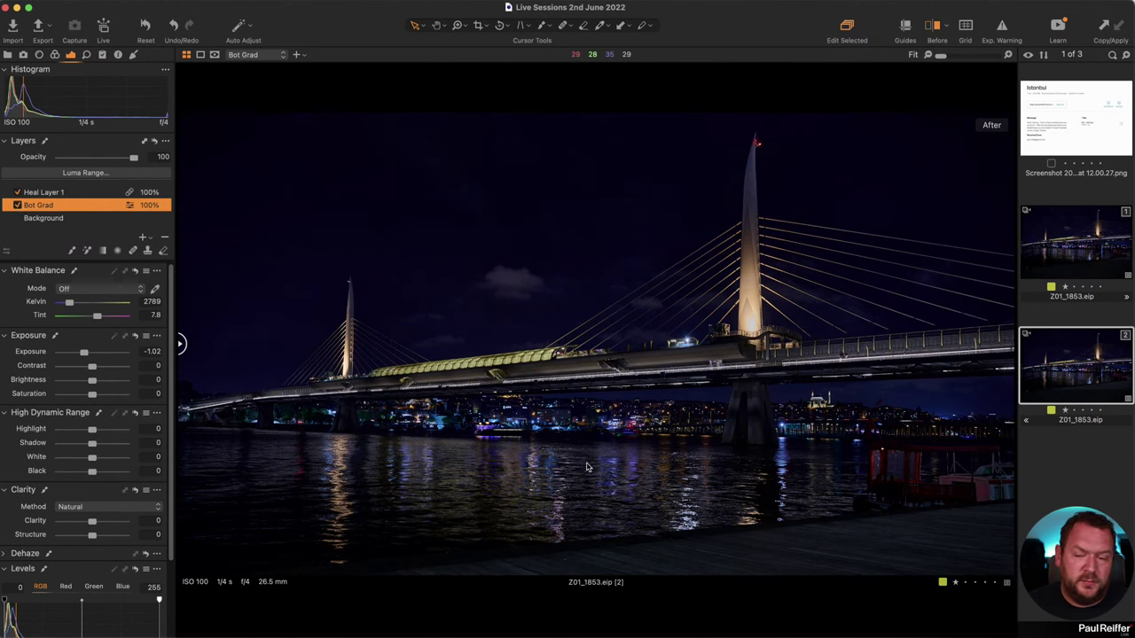
key("m")
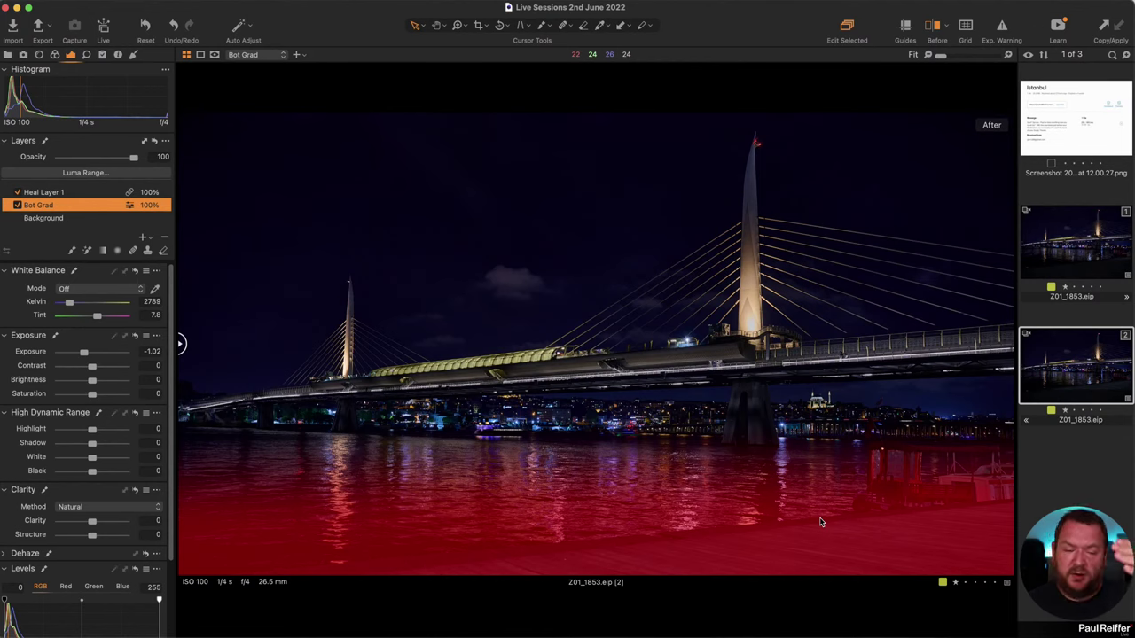
Clone the first variant into a third Z01_1853 copy, keeping its crop.
left_click(1070, 256)
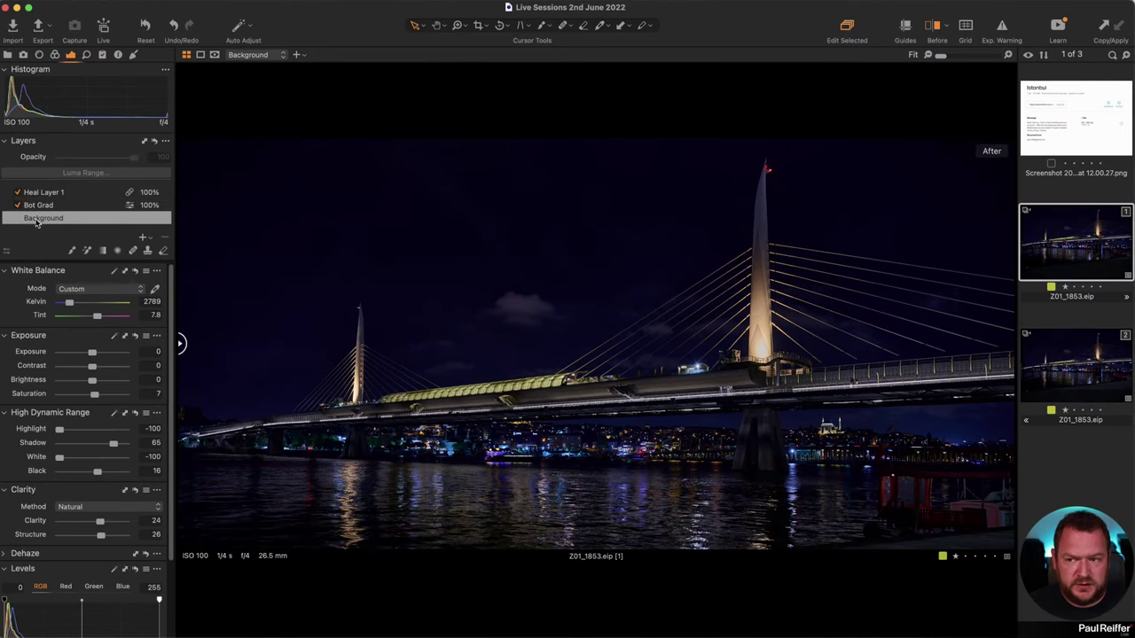
right_click(1098, 234)
left_click(1119, 284)
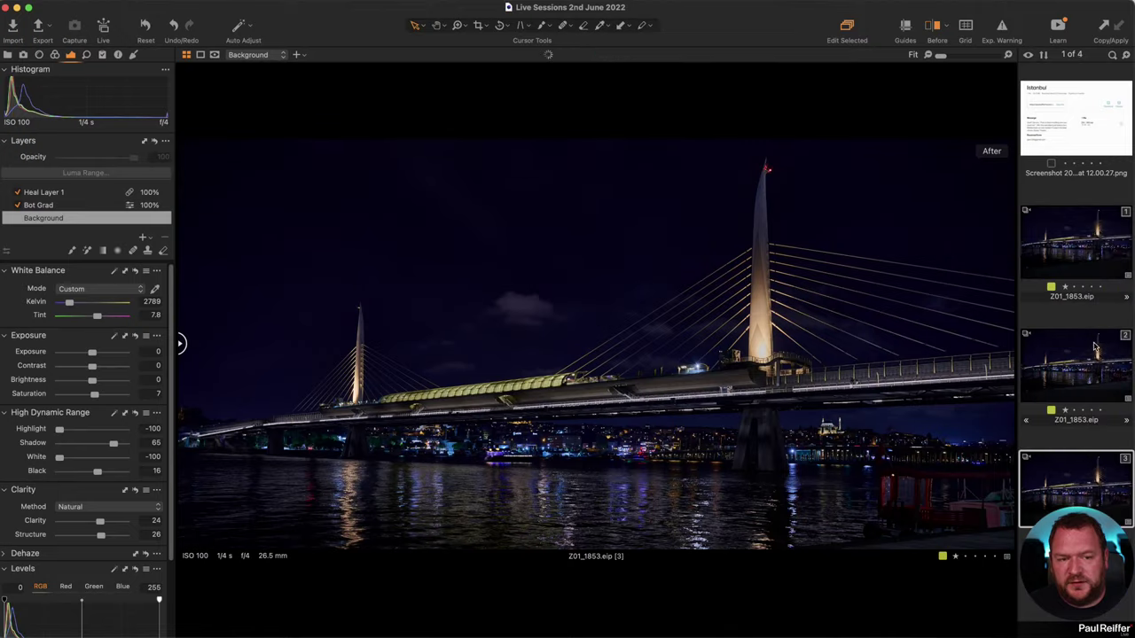
left_click(479, 25)
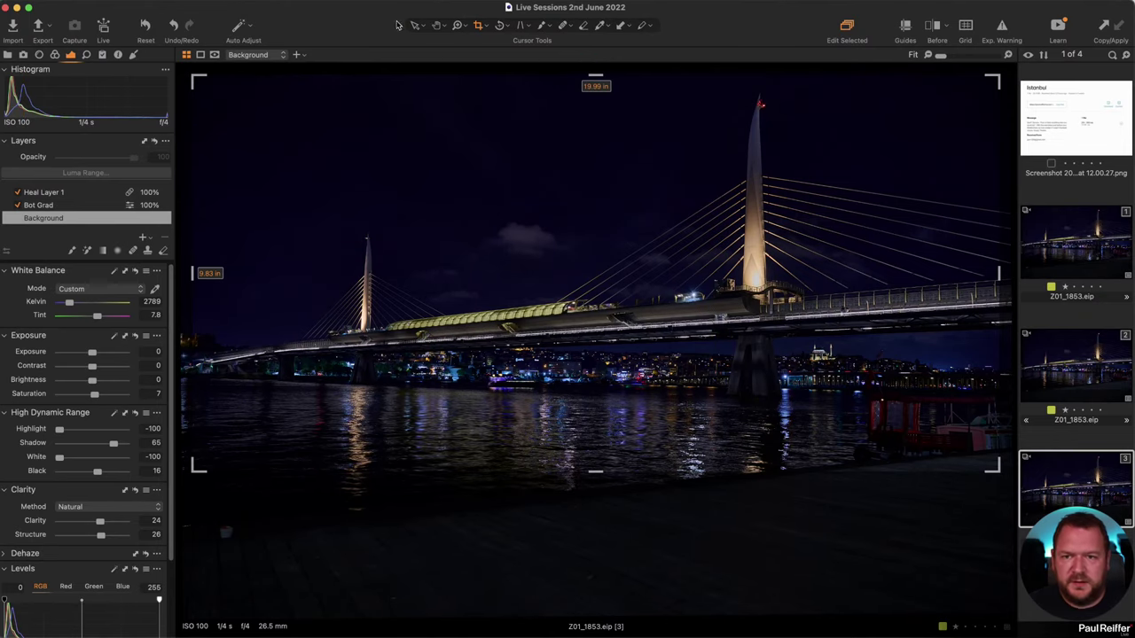
left_click(416, 24)
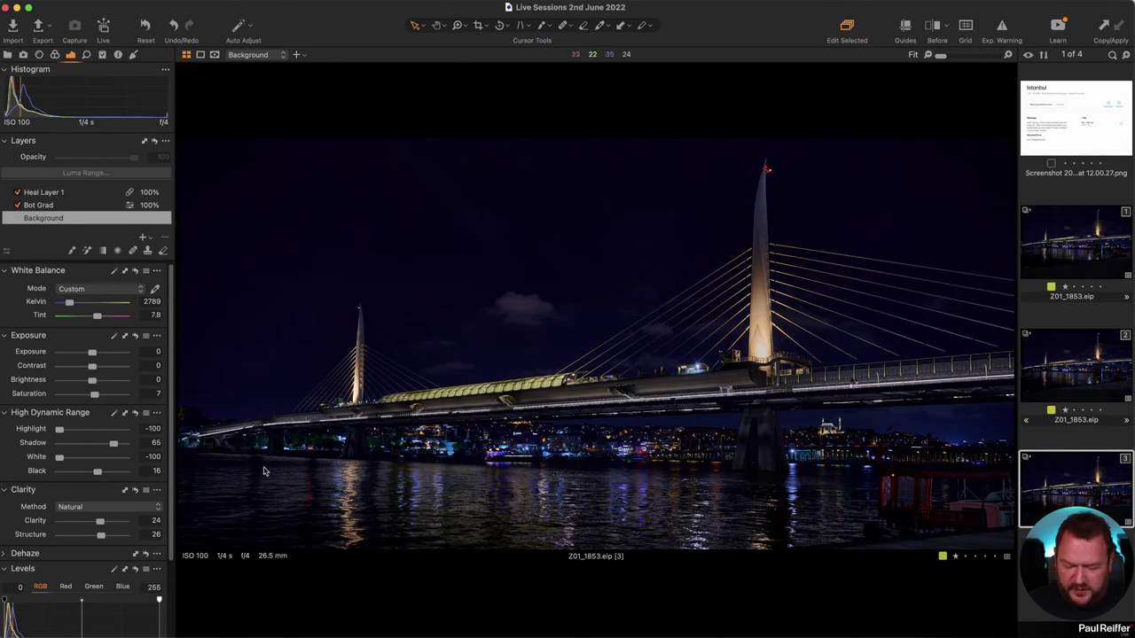
Add a new adjustment layer and set a fully soft (hardness 0), large, lower-opacity brush.
left_click(145, 240)
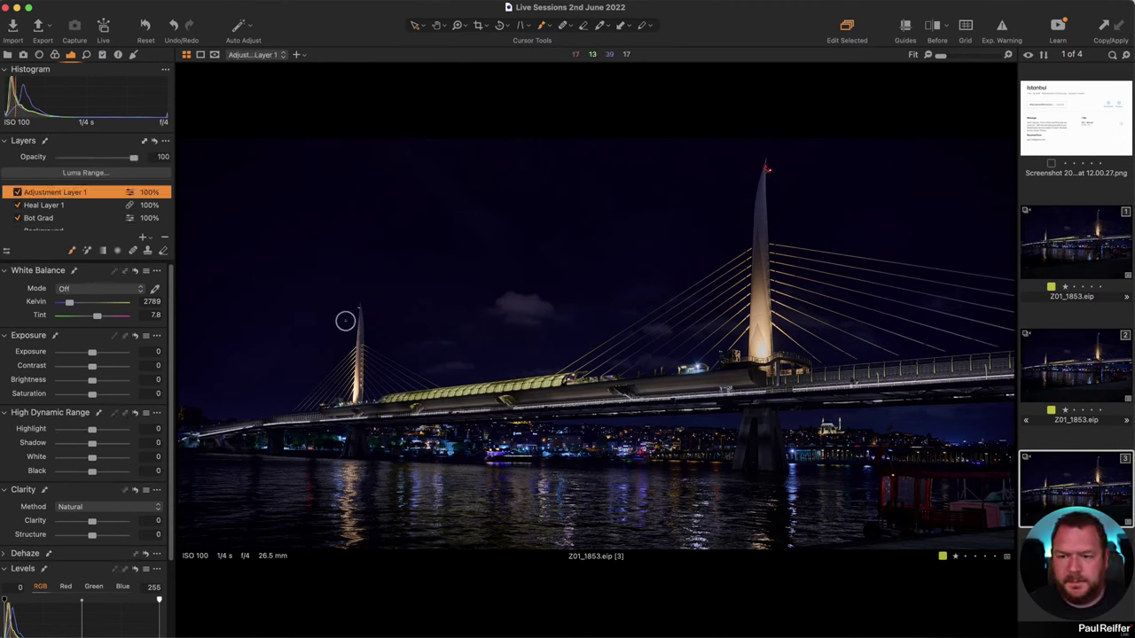
right_click(346, 320)
mouse_move(411, 333)
left_mouse_down()
mouse_move(299, 330)
mouse_move(366, 320)
left_mouse_up()
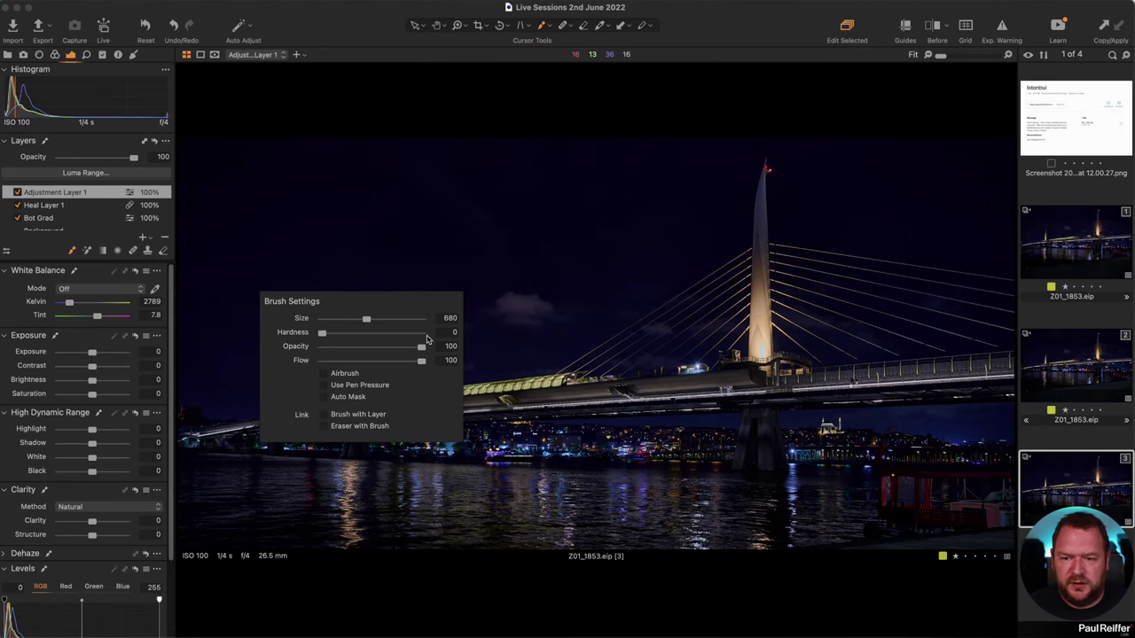
left_click_drag(421, 347, 406, 346)
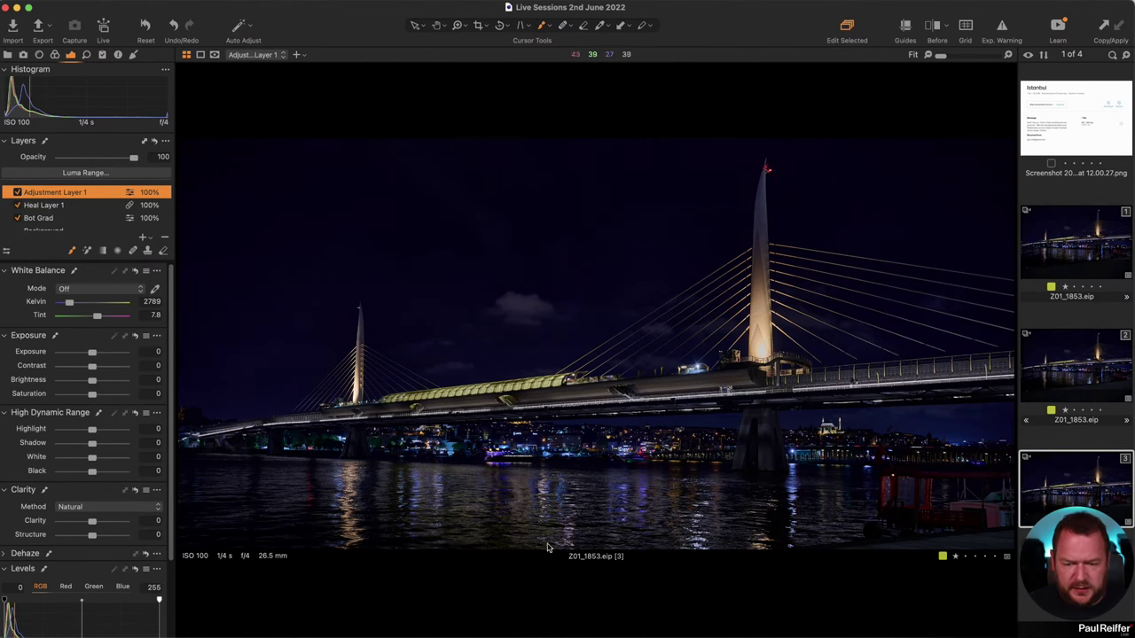
Paint the mask across the lower water and darken it with Brightness -39.
left_click_drag(541, 546, 188, 541)
mouse_move(464, 545)
left_mouse_down()
mouse_move(600, 538)
mouse_move(996, 563)
left_mouse_up()
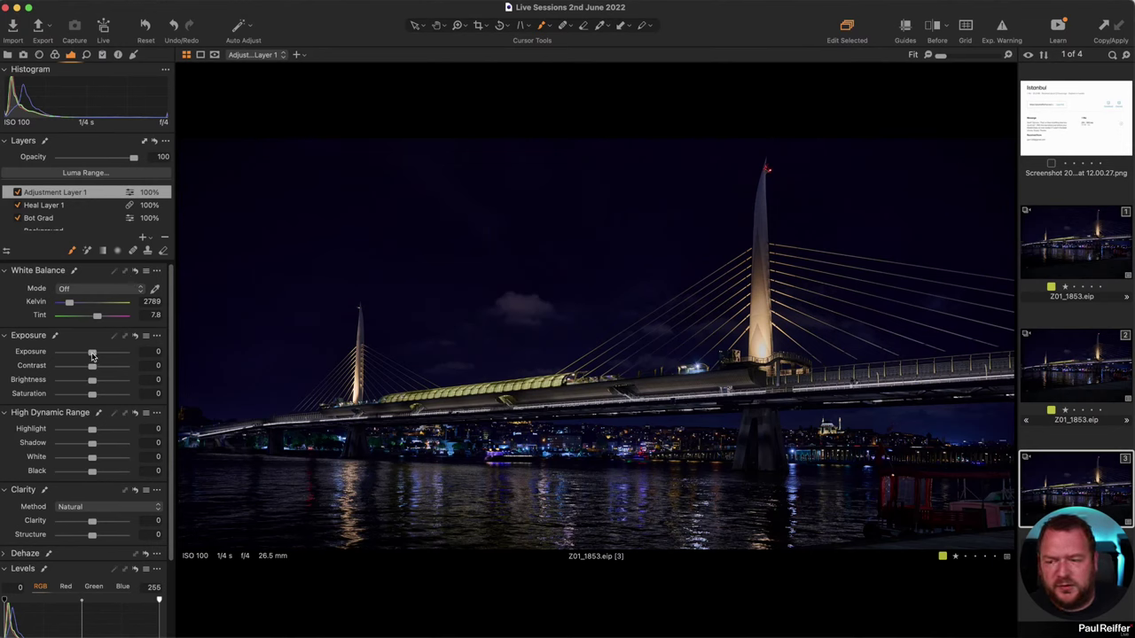
left_click_drag(93, 383, 68, 384)
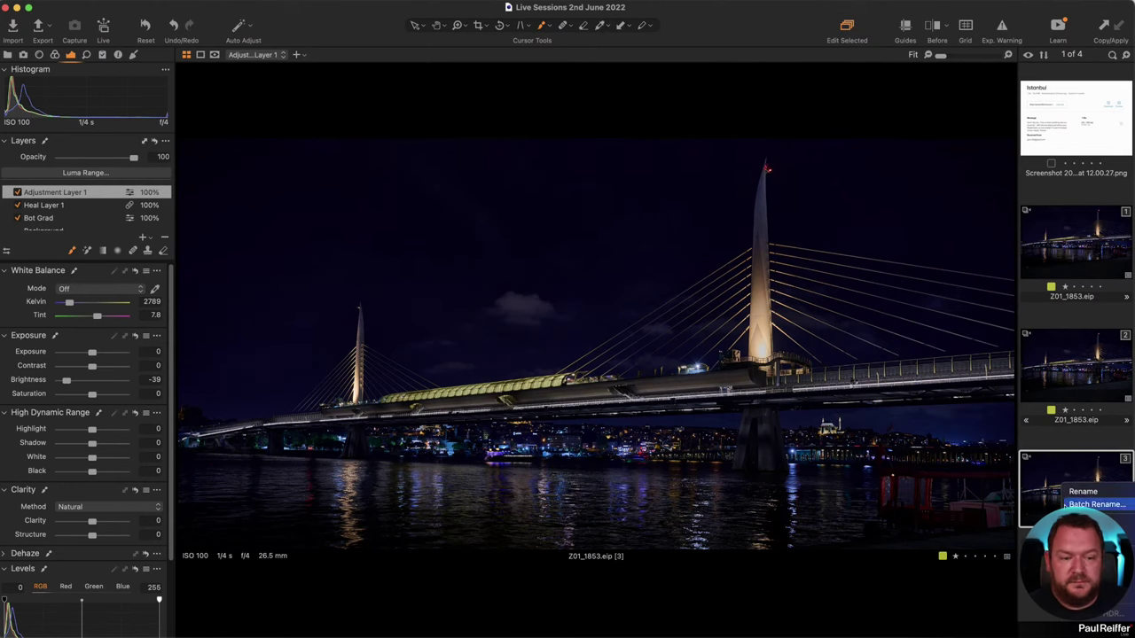
left_click(477, 25)
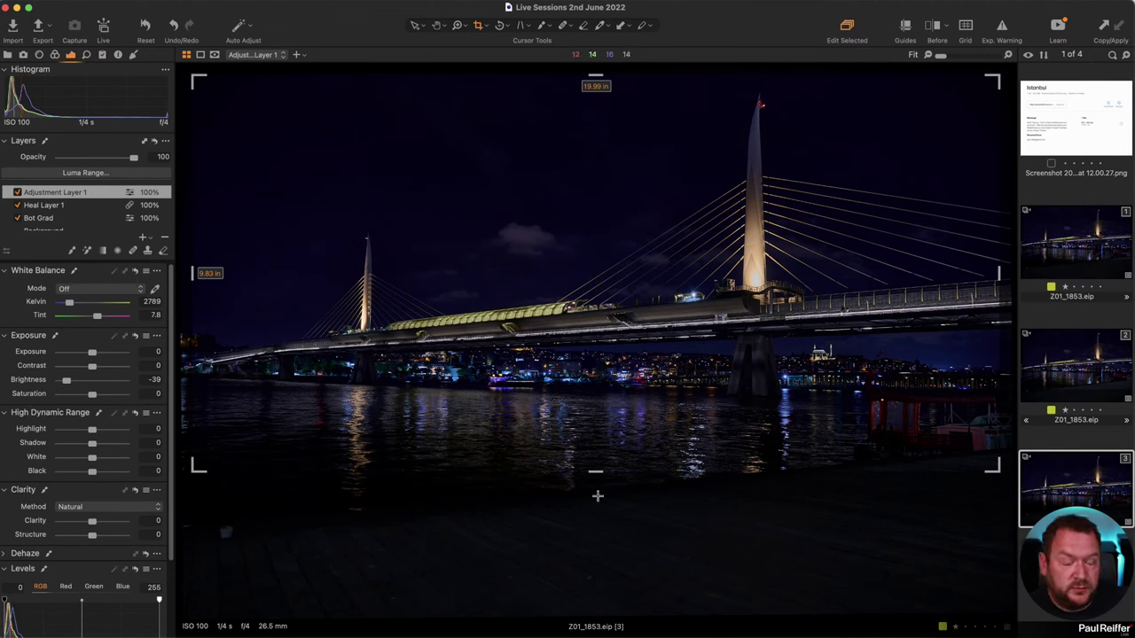
Nudge the crop's bottom edge, apply the crop, and display the layer mask.
left_click_drag(594, 472, 598, 529)
left_click(415, 25)
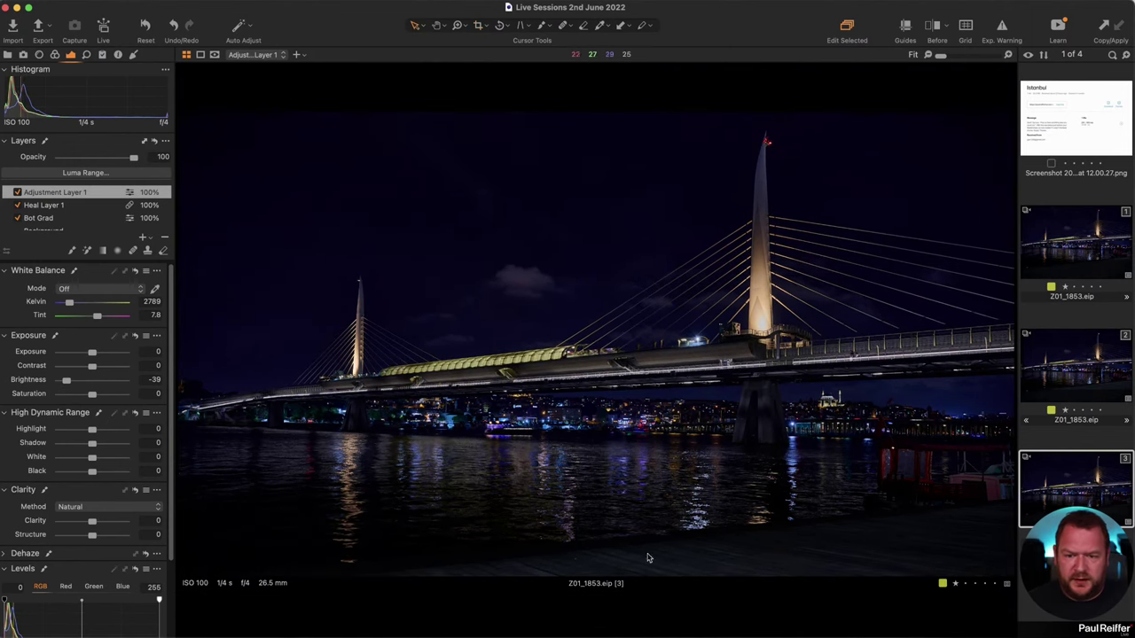
key("m")
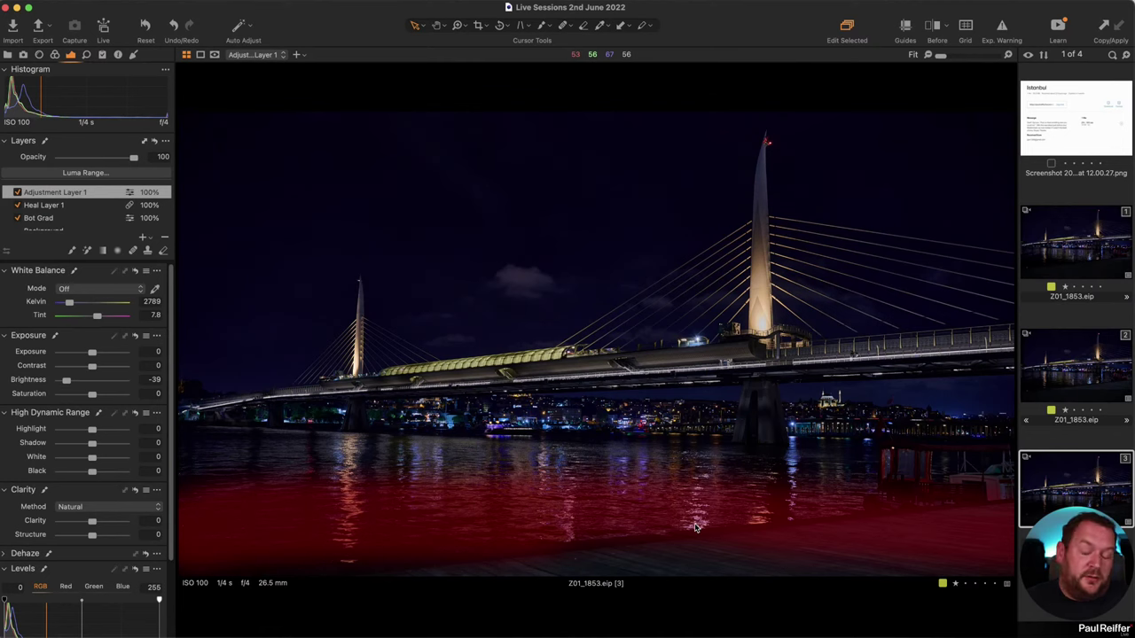
Brush one more stroke onto the water mask, then delete the third variant.
key("b")
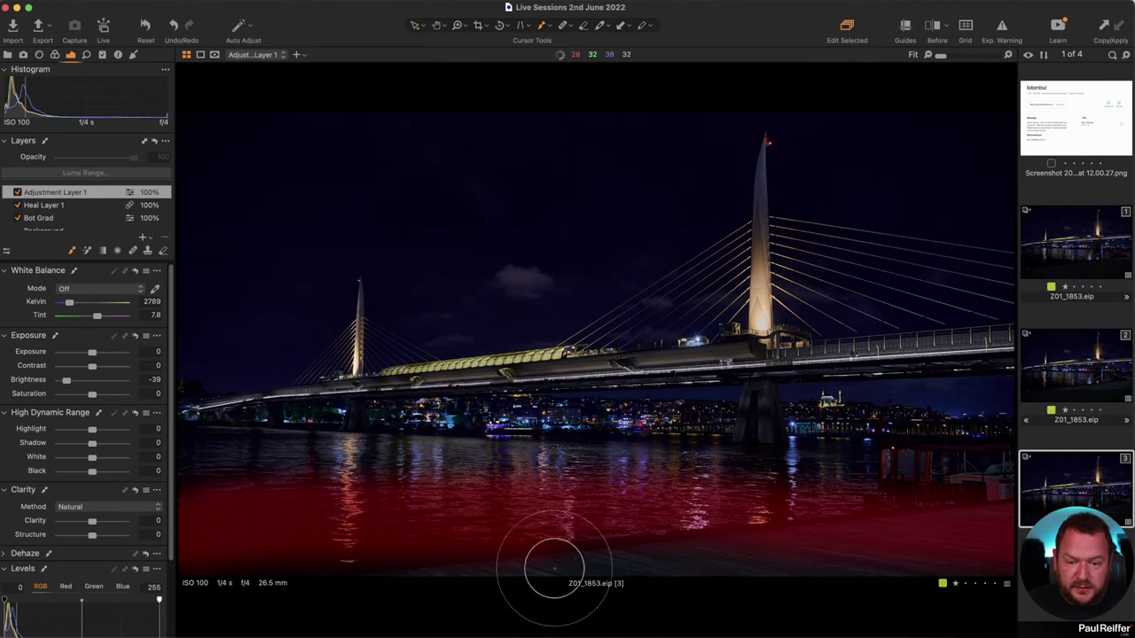
mouse_move(553, 568)
left_mouse_down()
mouse_move(735, 585)
mouse_move(722, 611)
left_mouse_up()
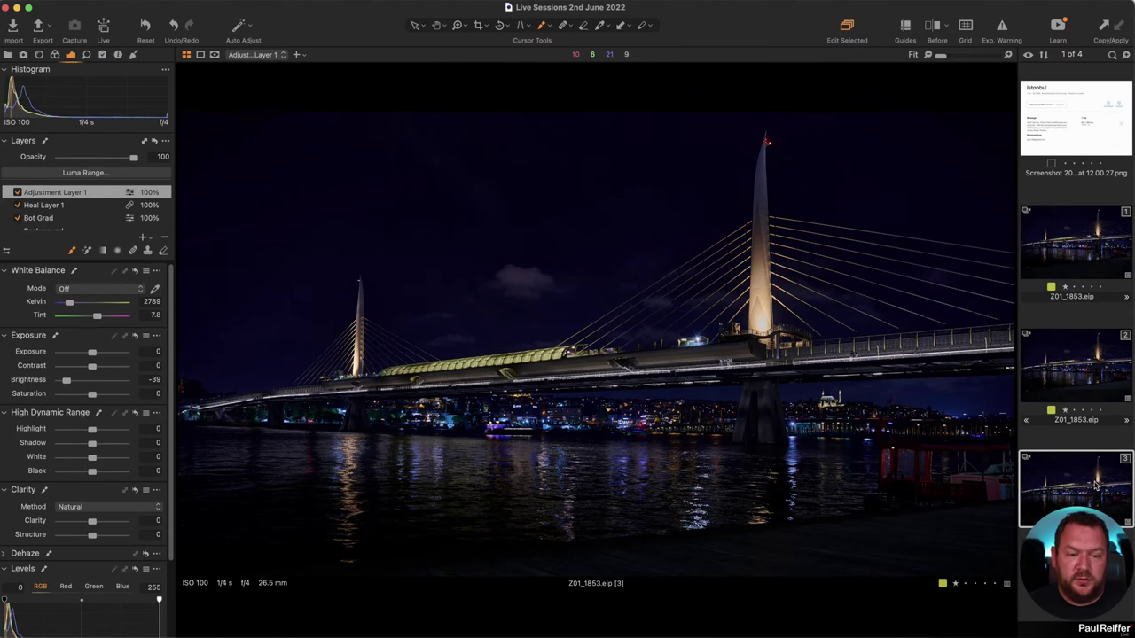
key("Delete")
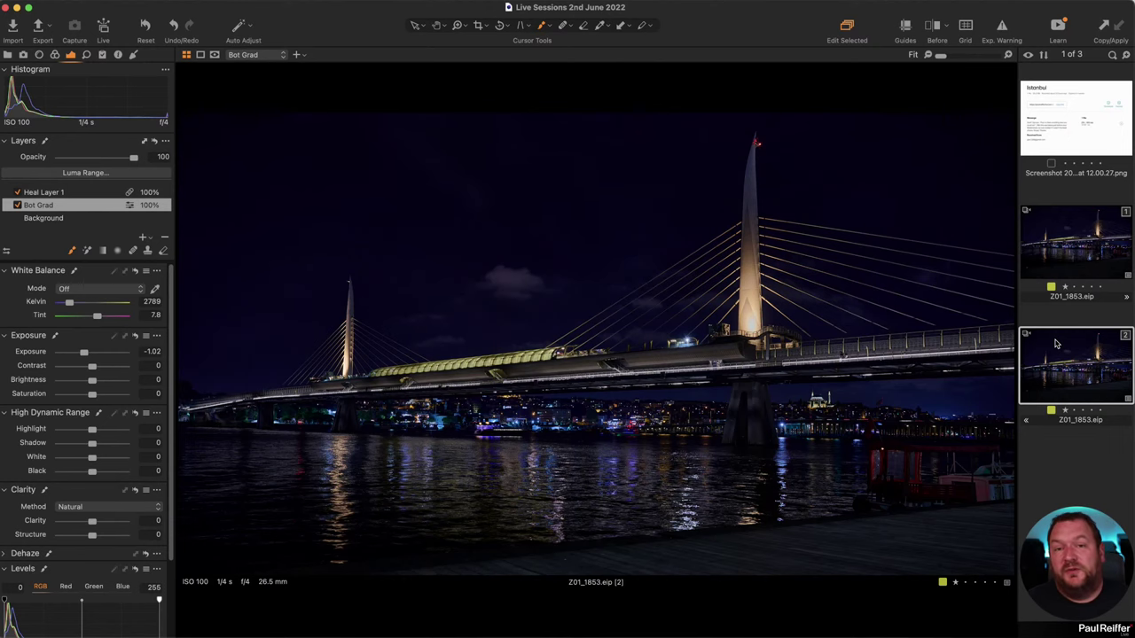
Clone the edited second variant into a new third variant with Clone Variant.
left_click(478, 26)
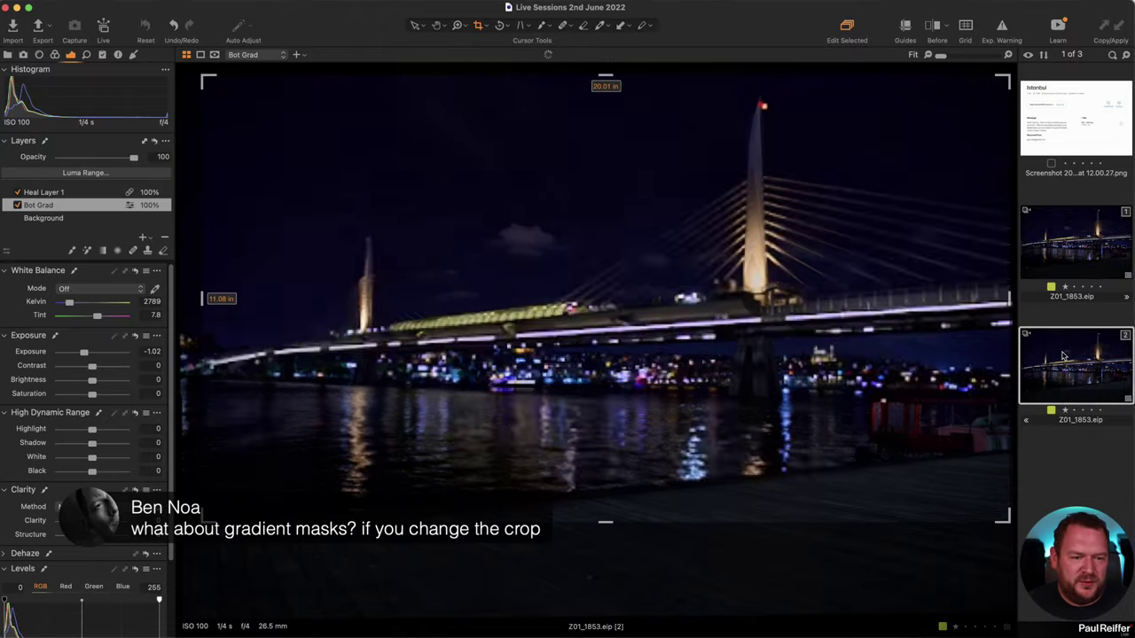
right_click(1063, 355)
left_click(1092, 404)
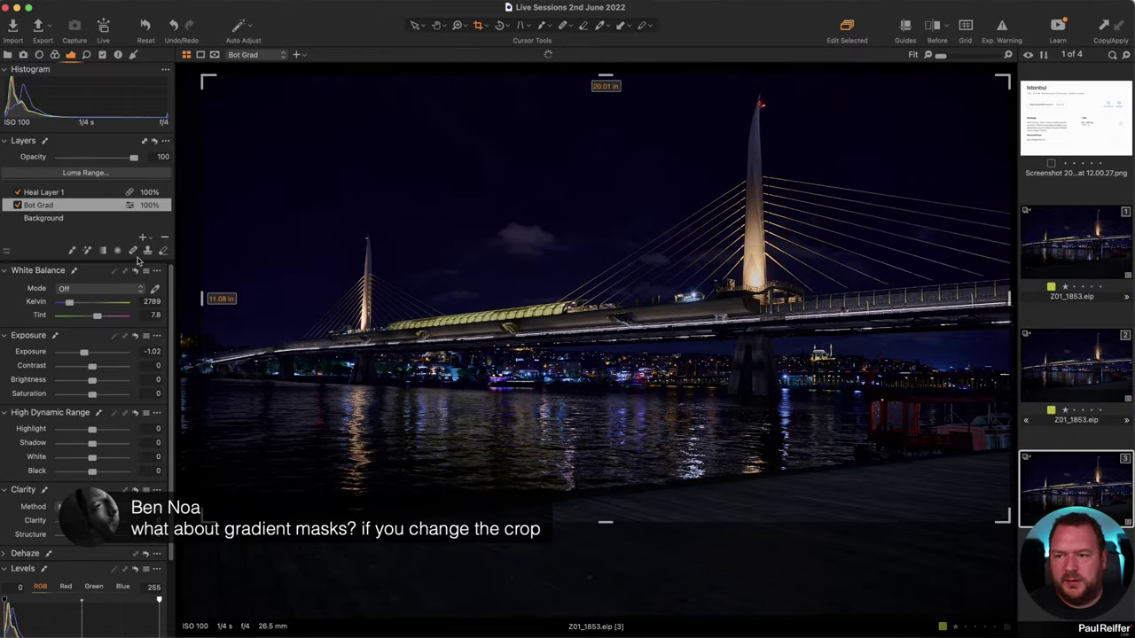
left_click(101, 251)
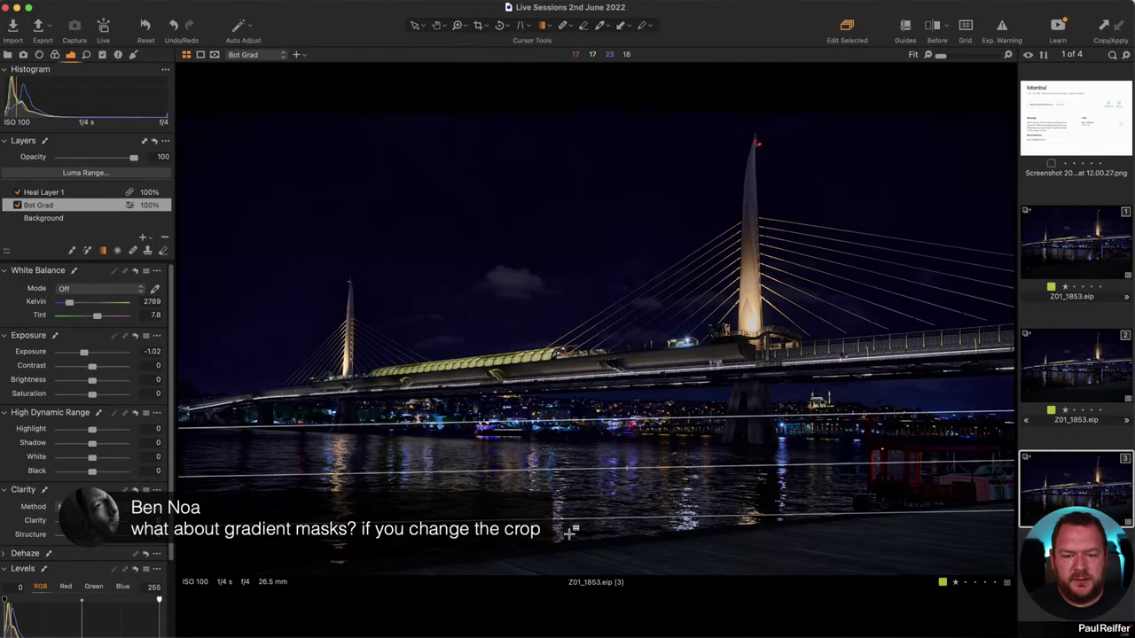
Add an adjustment layer with a linear gradient over the lower image and Kelvin 4638.
left_click(142, 236)
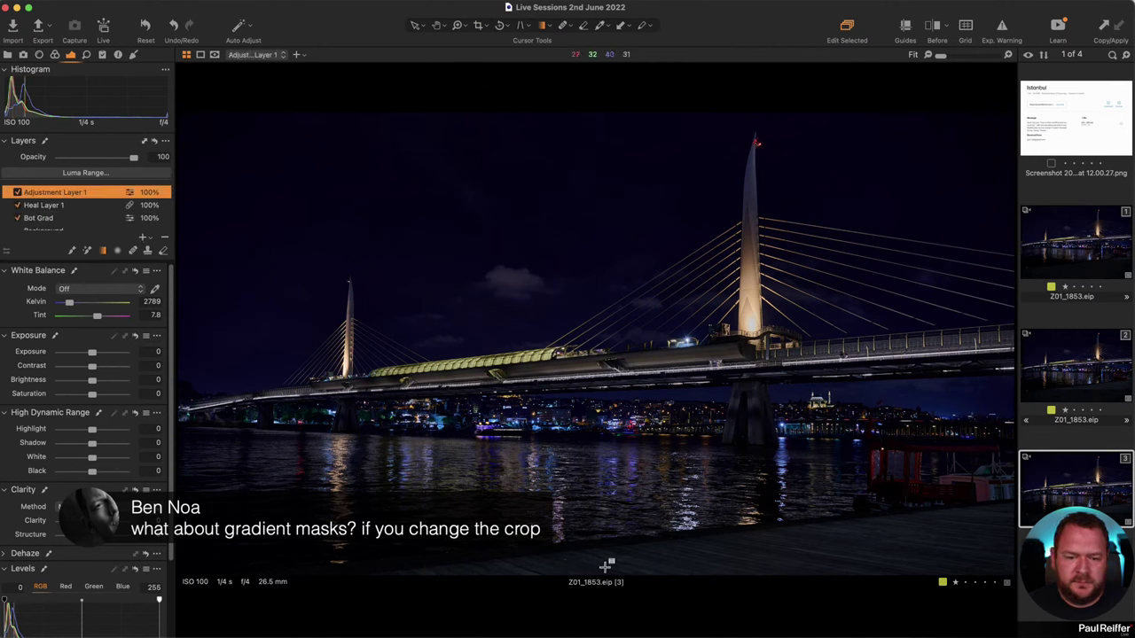
left_click_drag(604, 564, 608, 472)
left_click_drag(630, 465, 625, 472)
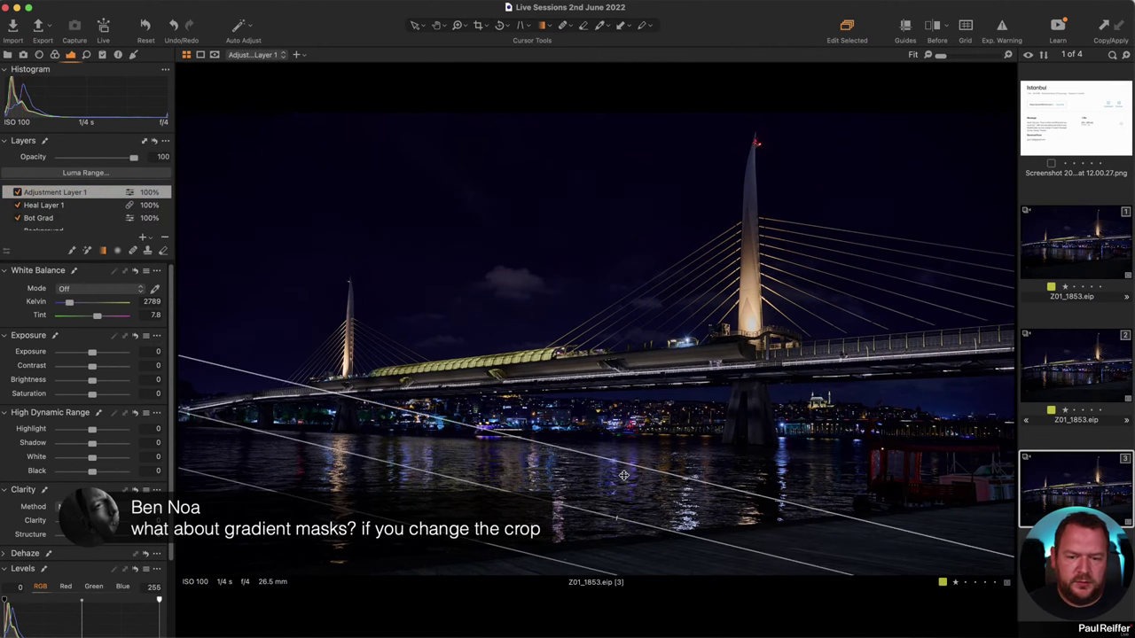
left_click_drag(74, 306, 79, 303)
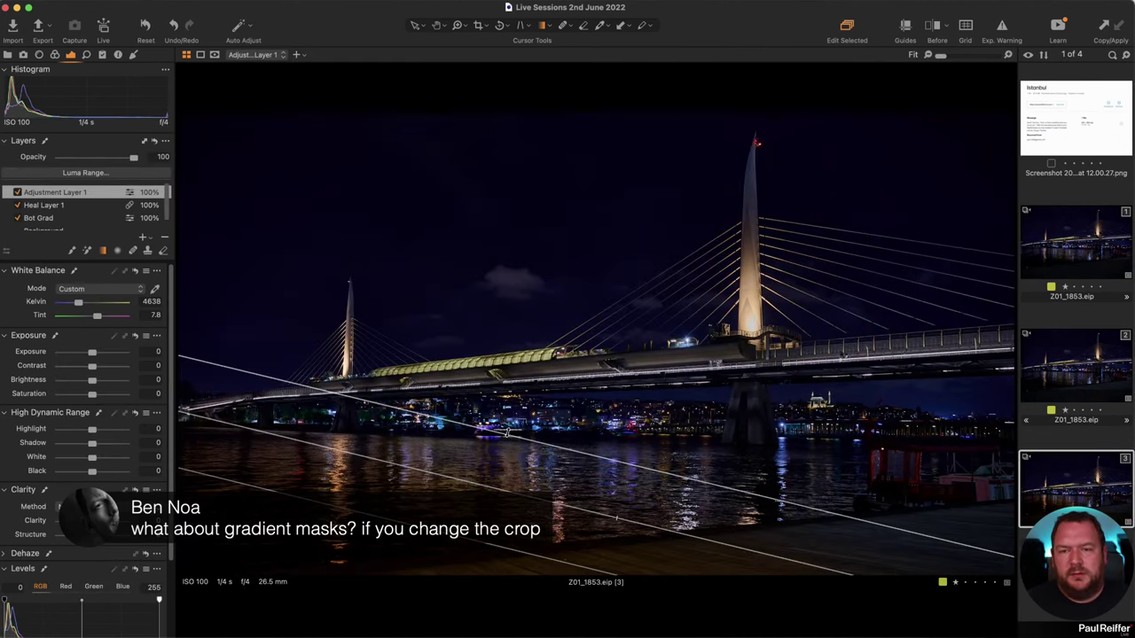
Extend the crop's height to 13.33 in to include more of the dock.
left_click(484, 25)
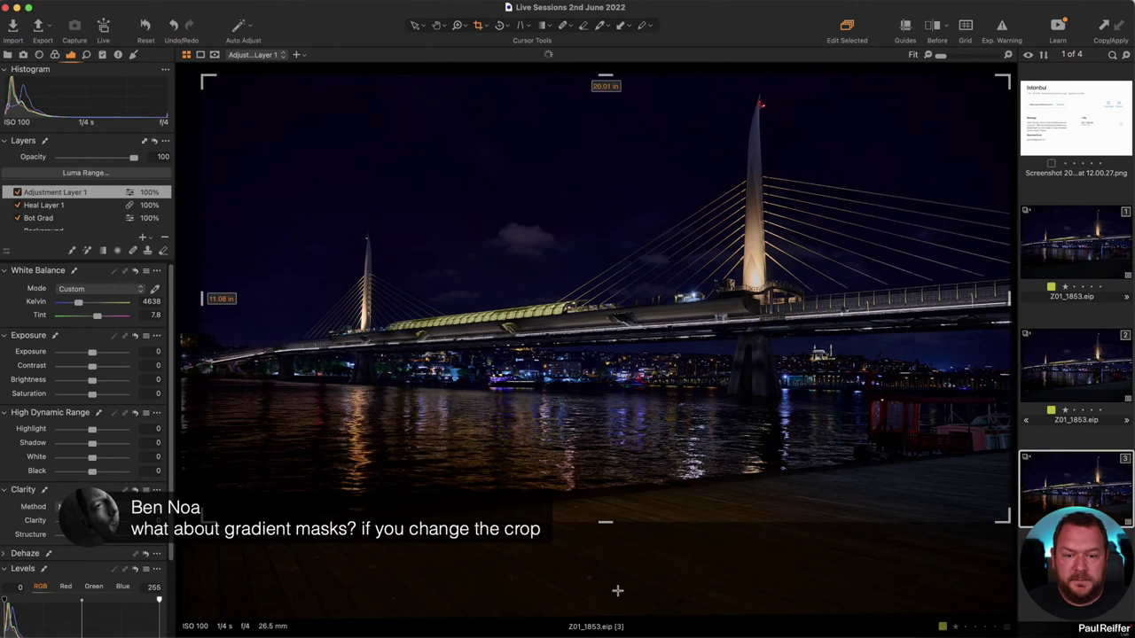
left_click_drag(607, 568, 608, 631)
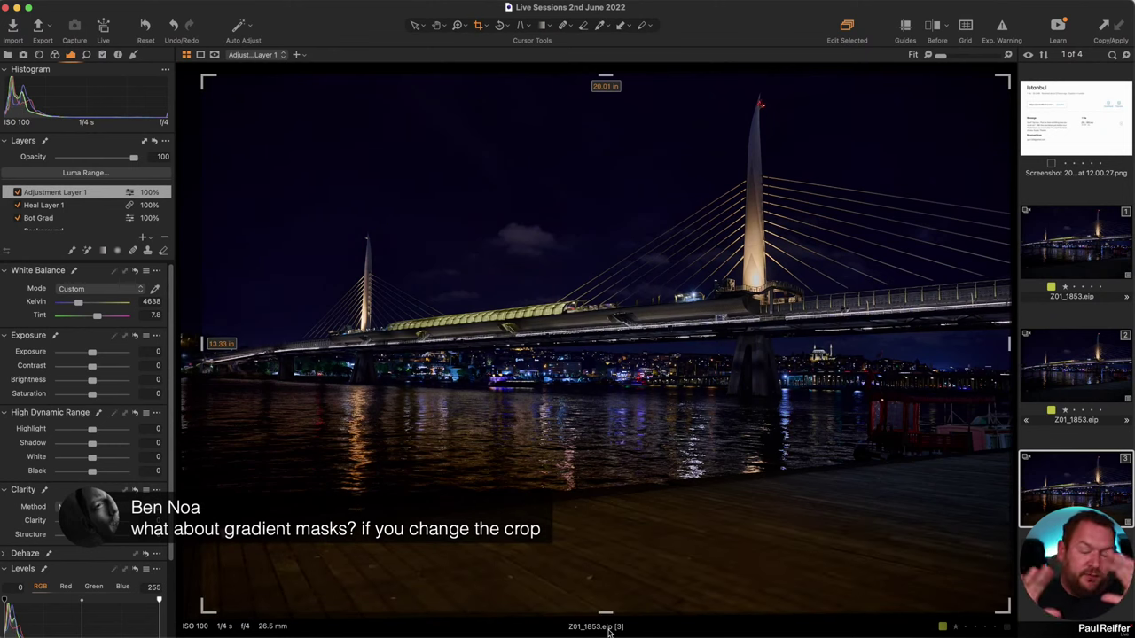
left_click(413, 26)
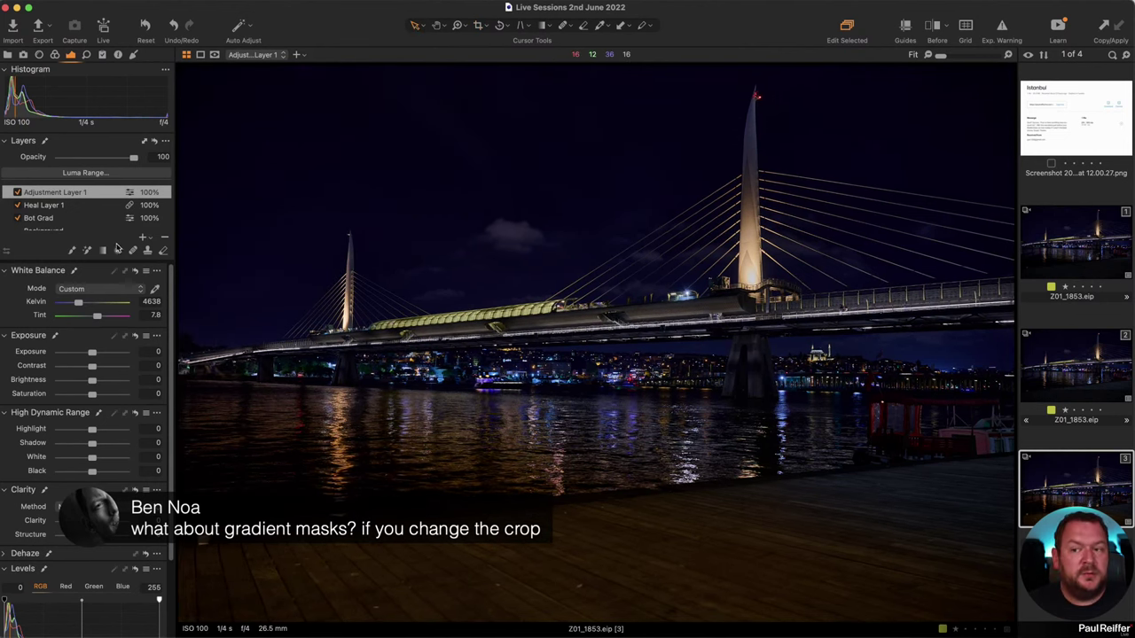
Redraw the gradient lower across the water, tilted to slope steeply up to the right.
left_click(102, 251)
left_click_drag(586, 364, 560, 470)
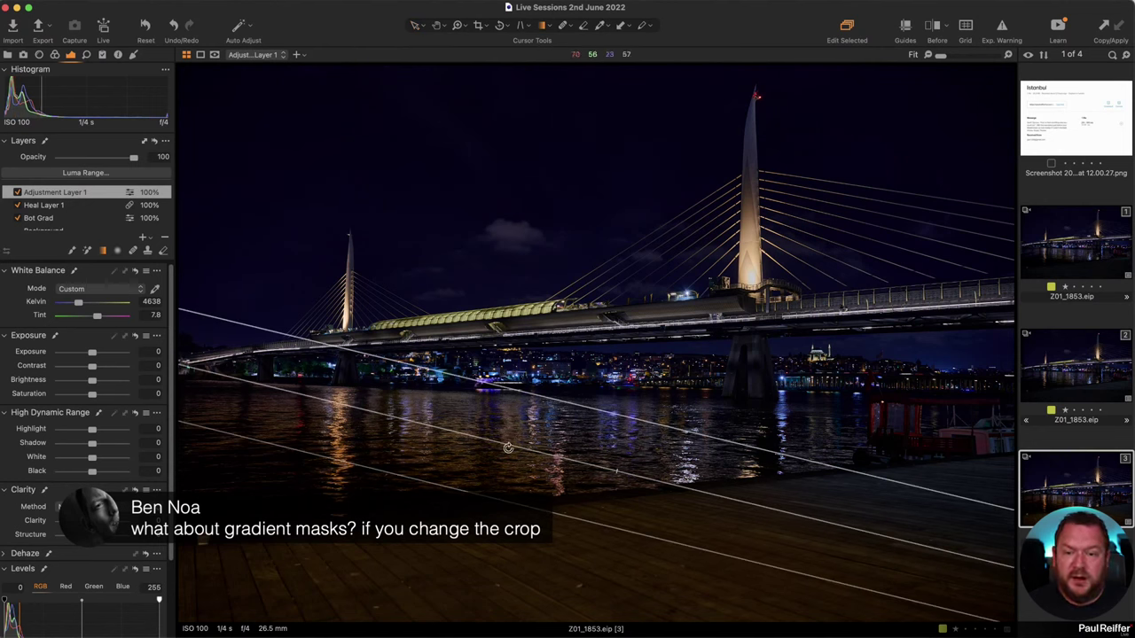
left_click_drag(535, 465, 504, 516)
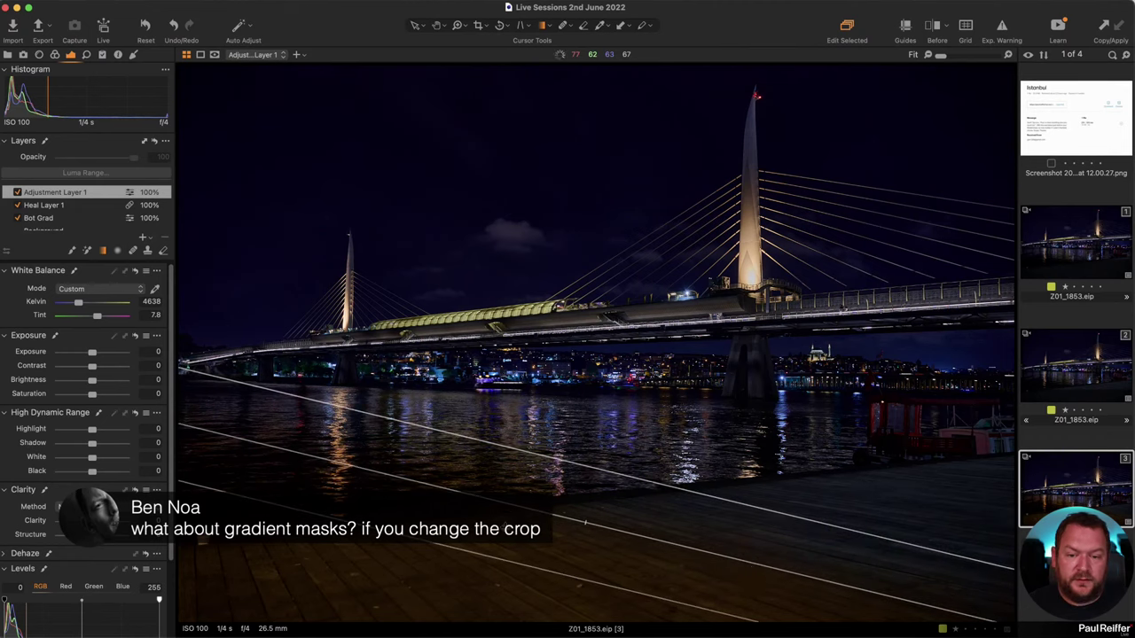
left_click_drag(760, 565, 764, 509)
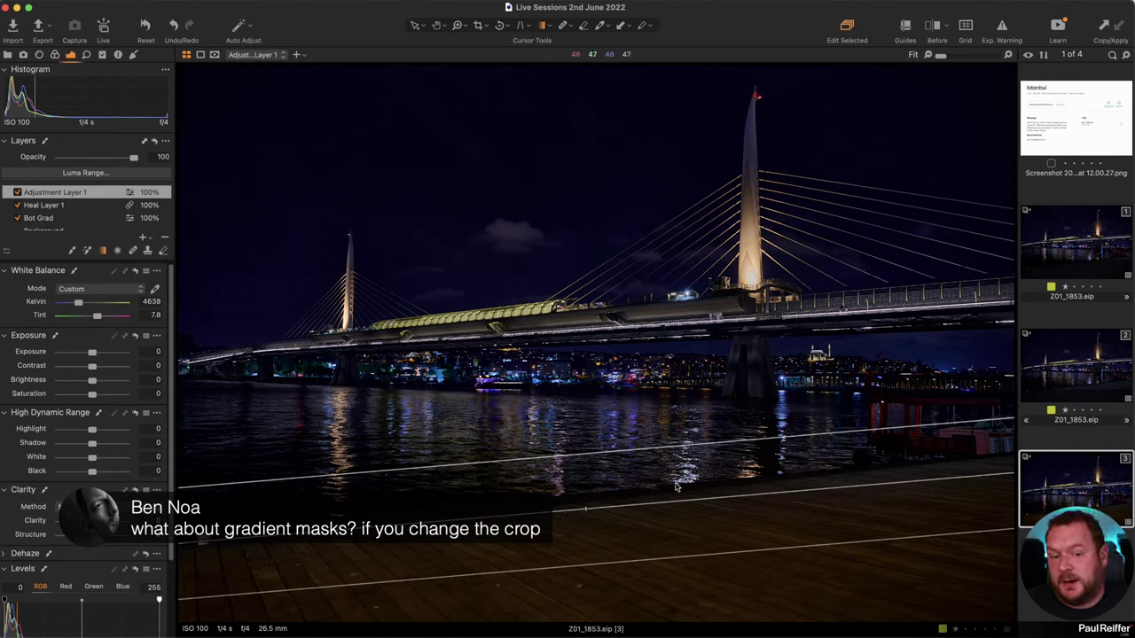
left_click_drag(836, 482, 887, 570)
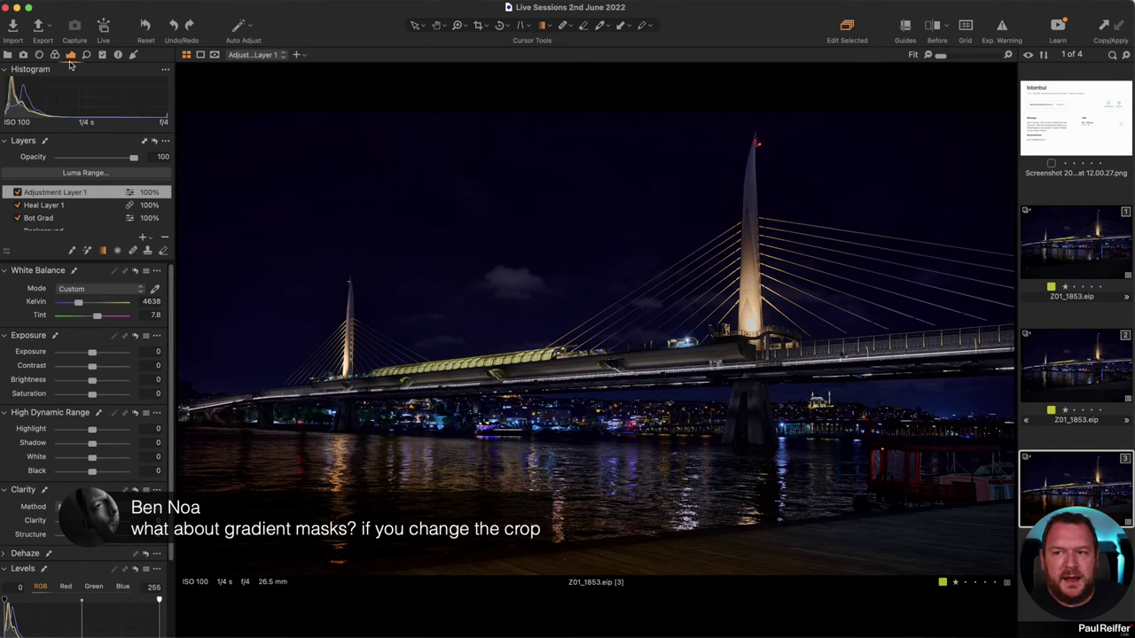
Restrict the layer mask to luma range 38–171 and apply it.
left_click(93, 172)
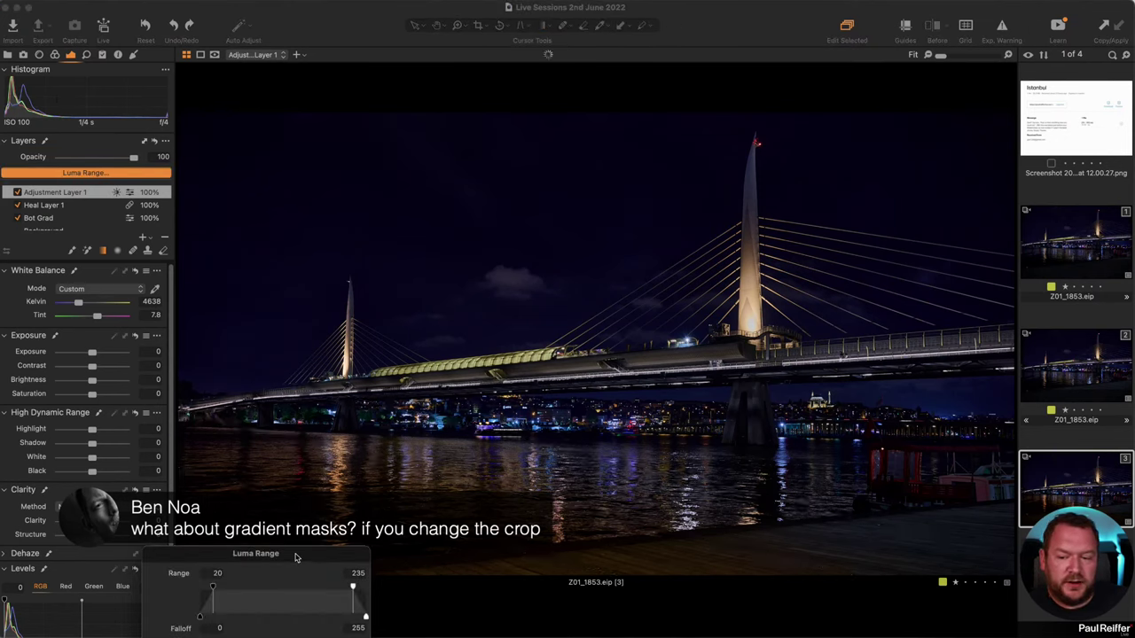
left_click_drag(364, 555, 434, 196)
mouse_move(353, 225)
left_mouse_down()
mouse_move(382, 230)
mouse_move(363, 232)
left_mouse_up()
left_click_drag(491, 227, 449, 236)
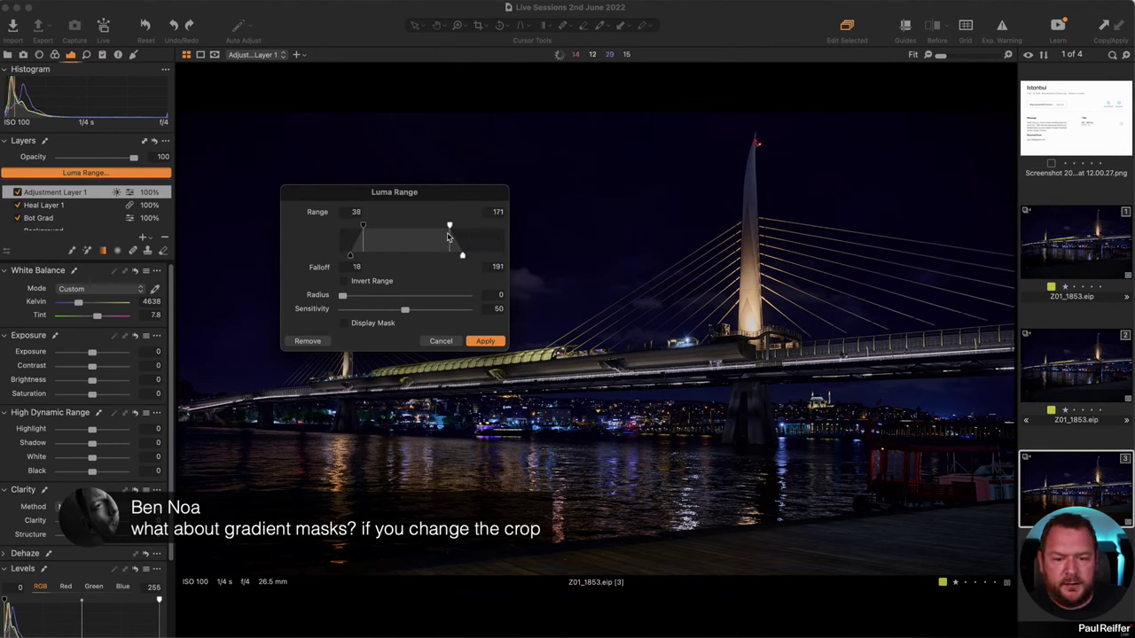
left_click(485, 340)
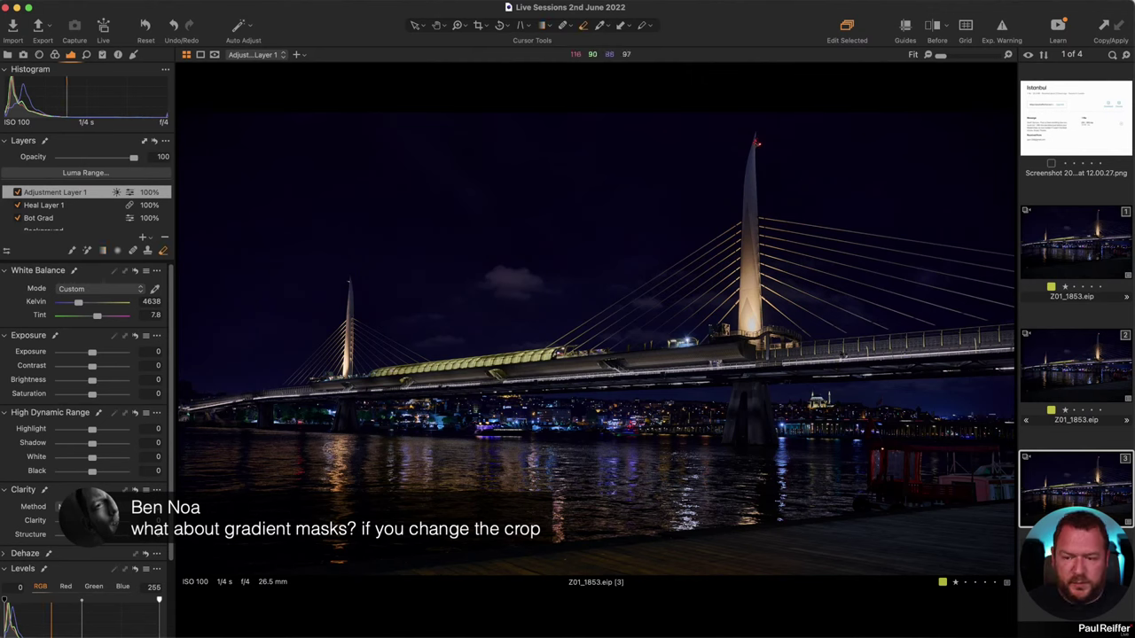
Rasterize the mask, set the eraser to size 466 and opacity 60, and show the mask.
key("b")
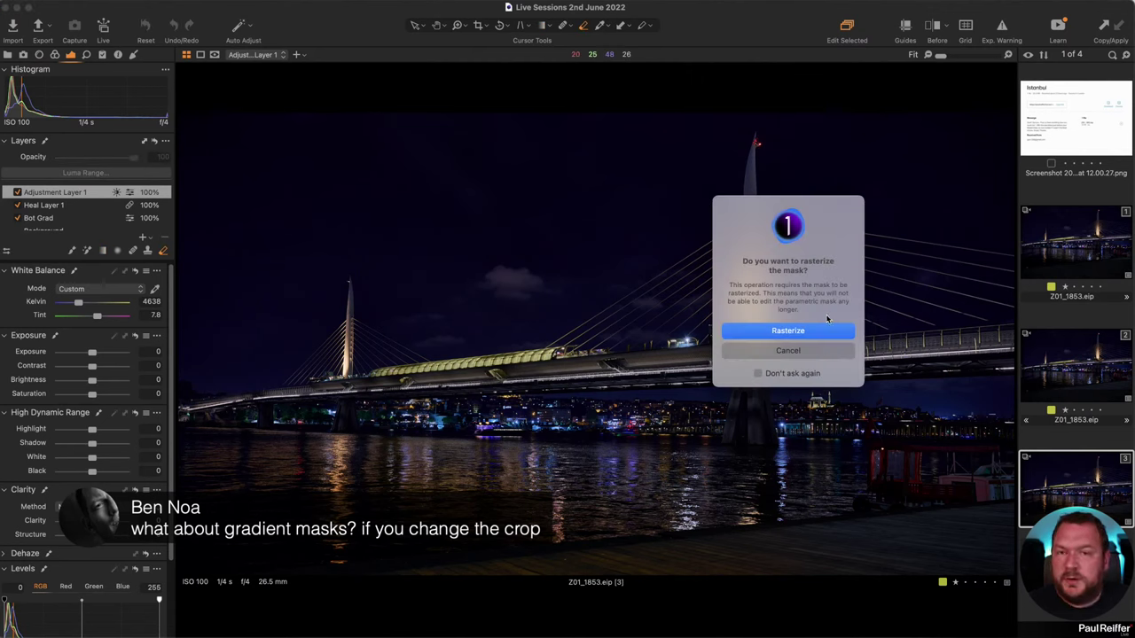
left_click(816, 333)
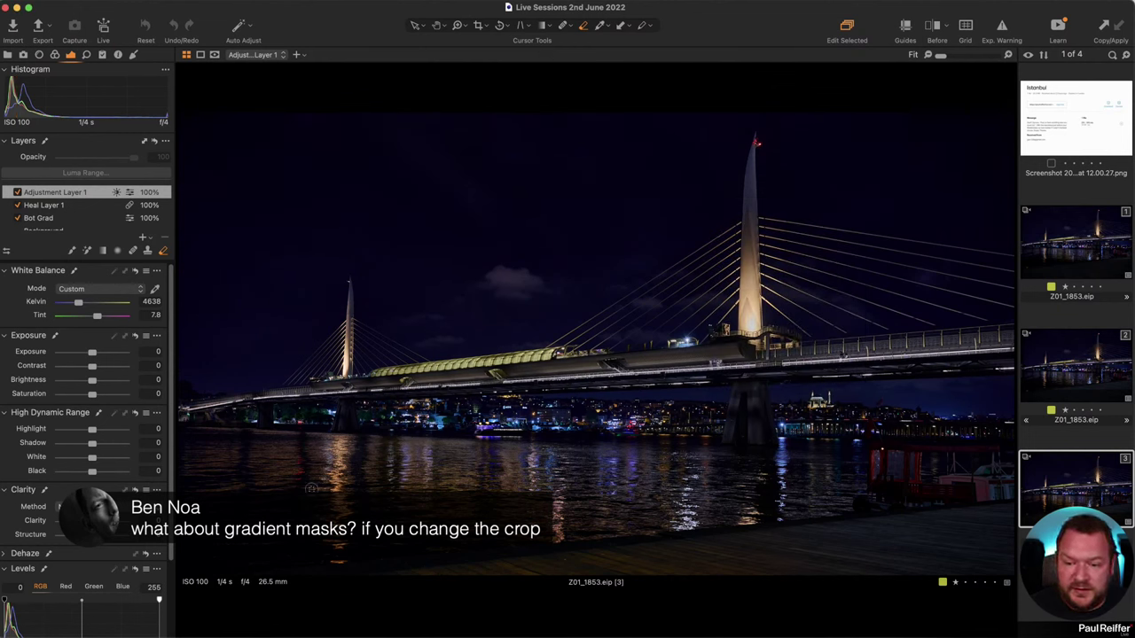
right_click(371, 461)
mouse_move(381, 486)
left_mouse_down()
mouse_move(413, 486)
mouse_move(392, 458)
left_mouse_up()
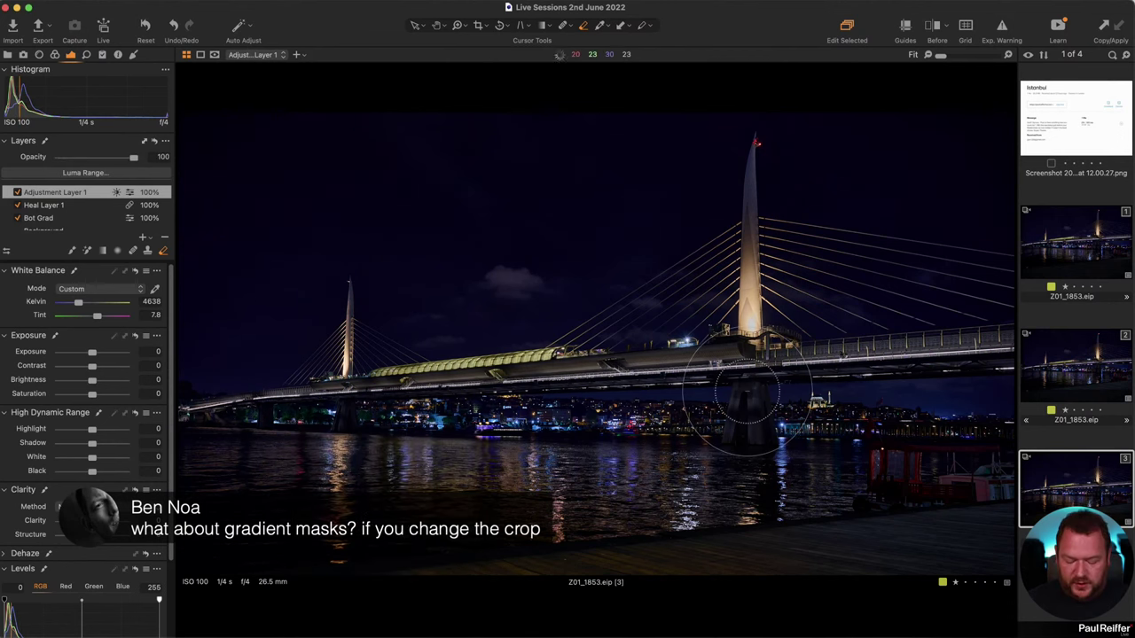
key("m")
key("m")
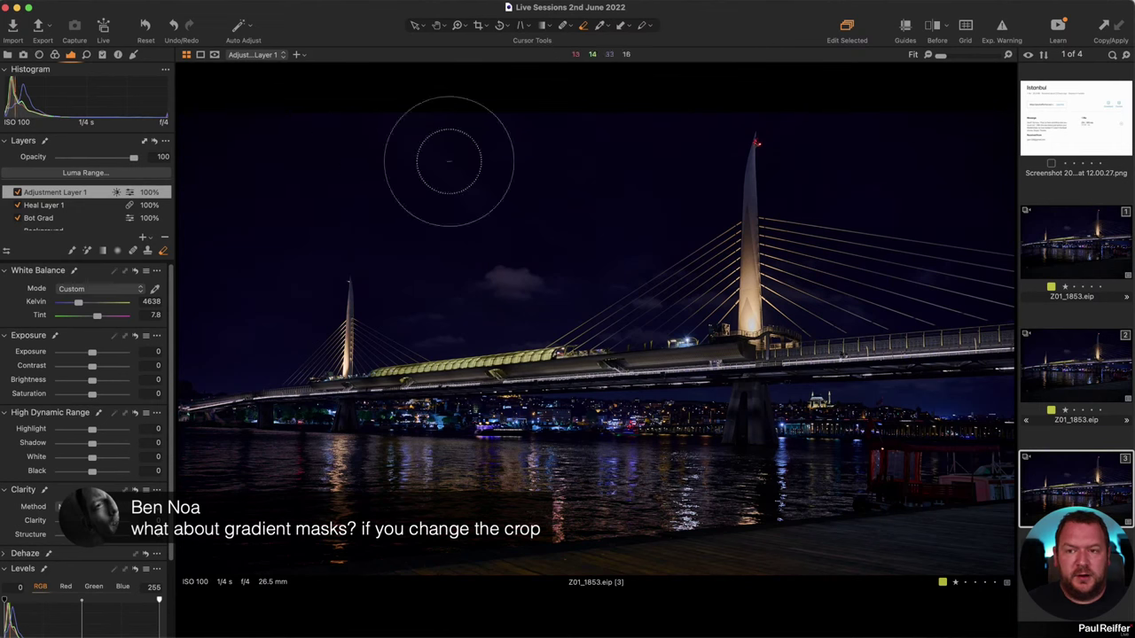
Extend the crop to the full 13.33 in height and redraw the gradient across the water and dock.
left_click(478, 25)
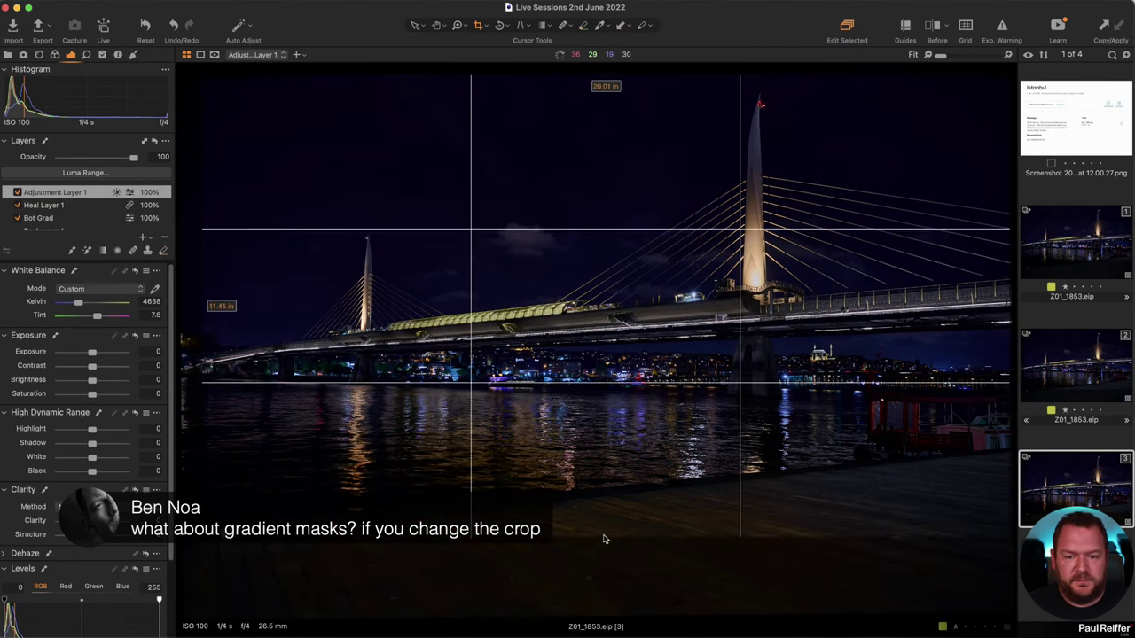
left_click_drag(603, 538, 607, 611)
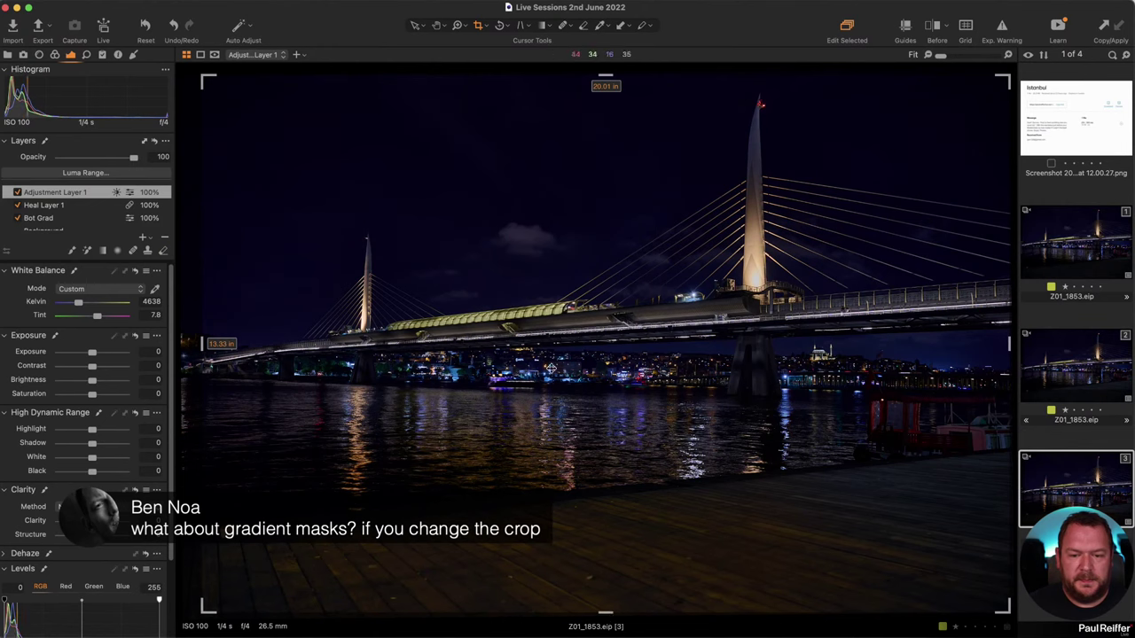
left_click(418, 28)
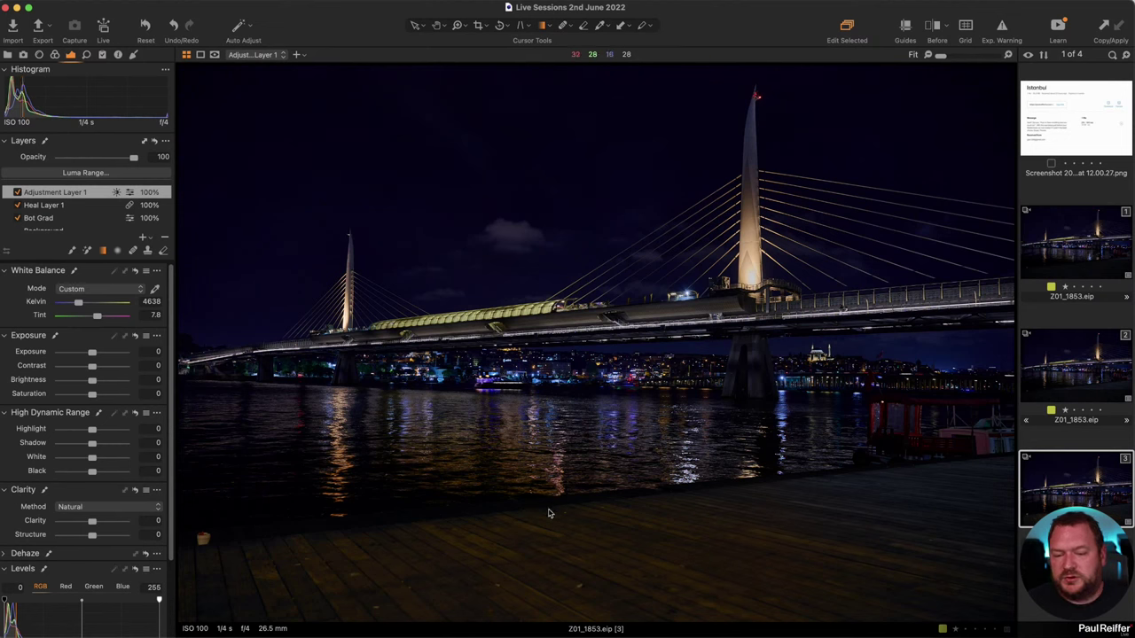
left_click_drag(639, 536, 631, 424)
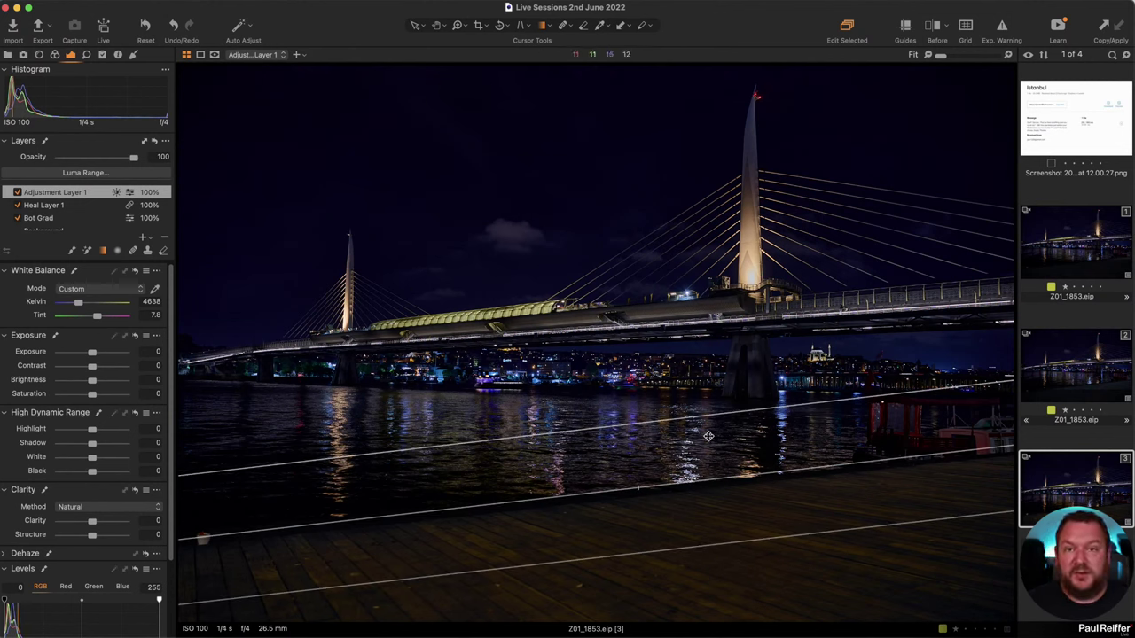
left_click(413, 25)
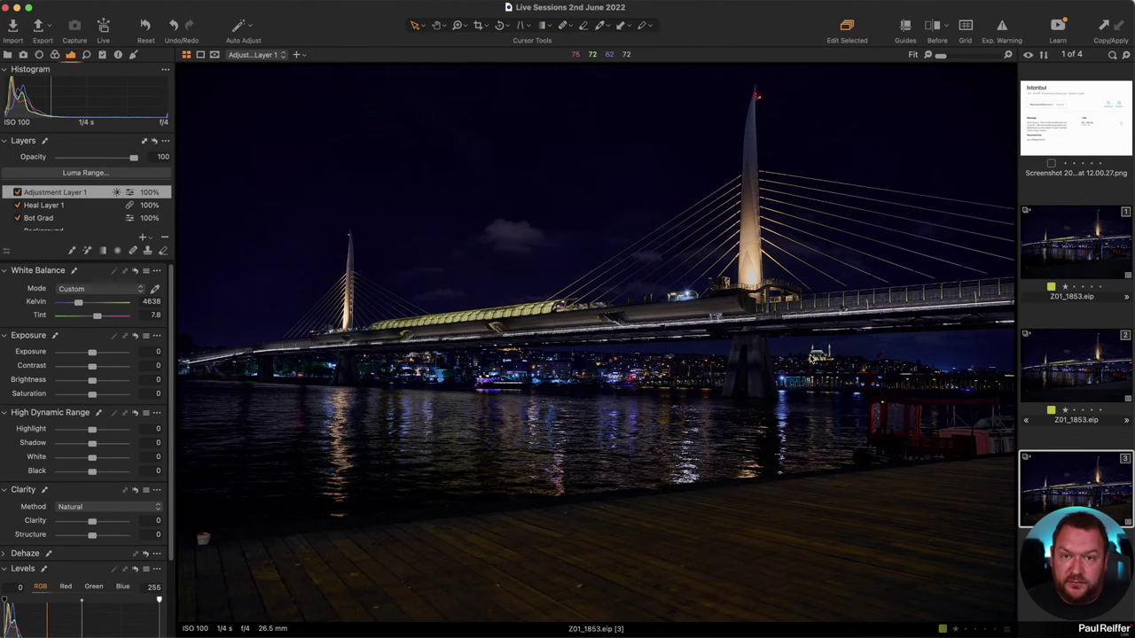
Delete the third variant, leaving two variants of the photo.
left_click(1026, 609)
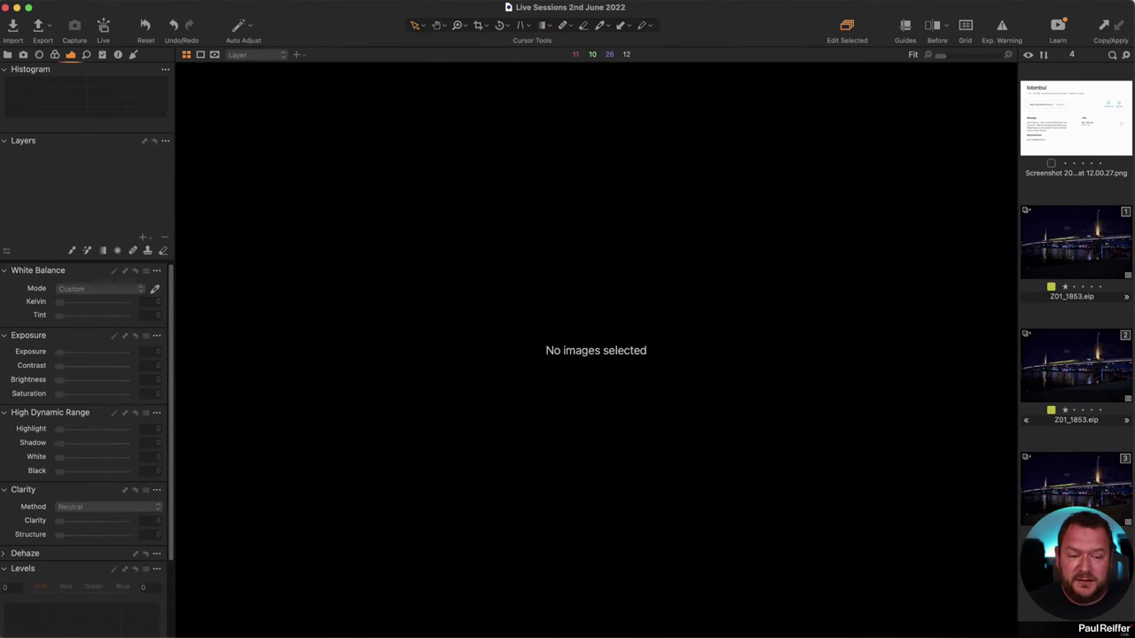
left_click(1054, 498)
key("Delete")
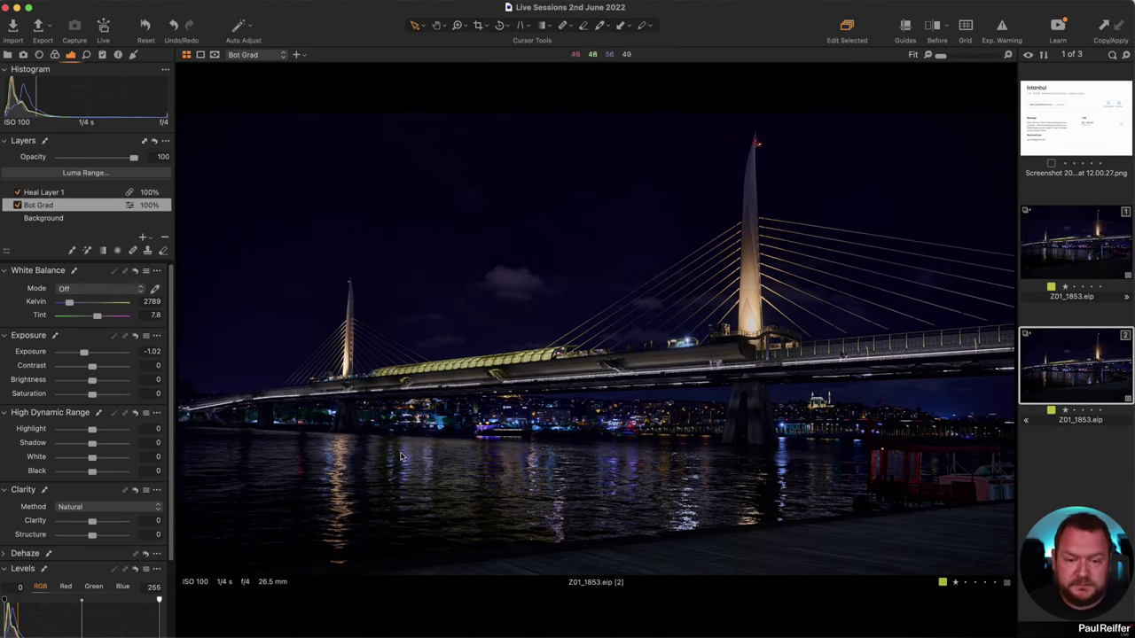
Select the Background layer and pan the zoomed view over the tower base, mosque and upper cables.
scroll(493, 357, "up", 10)
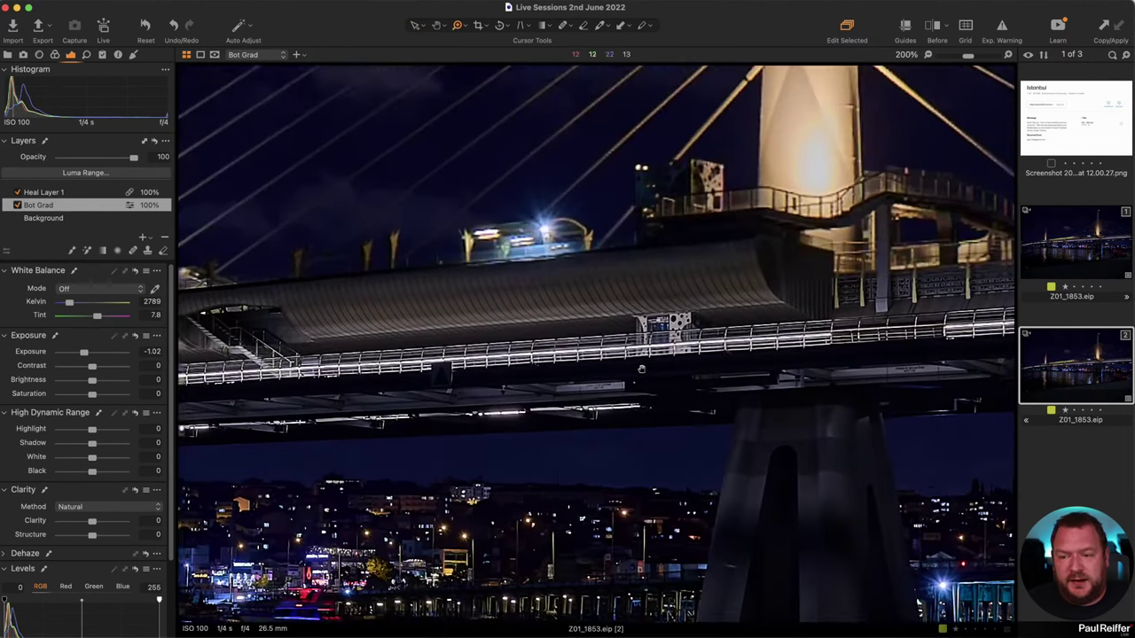
left_click_drag(641, 368, 637, 431)
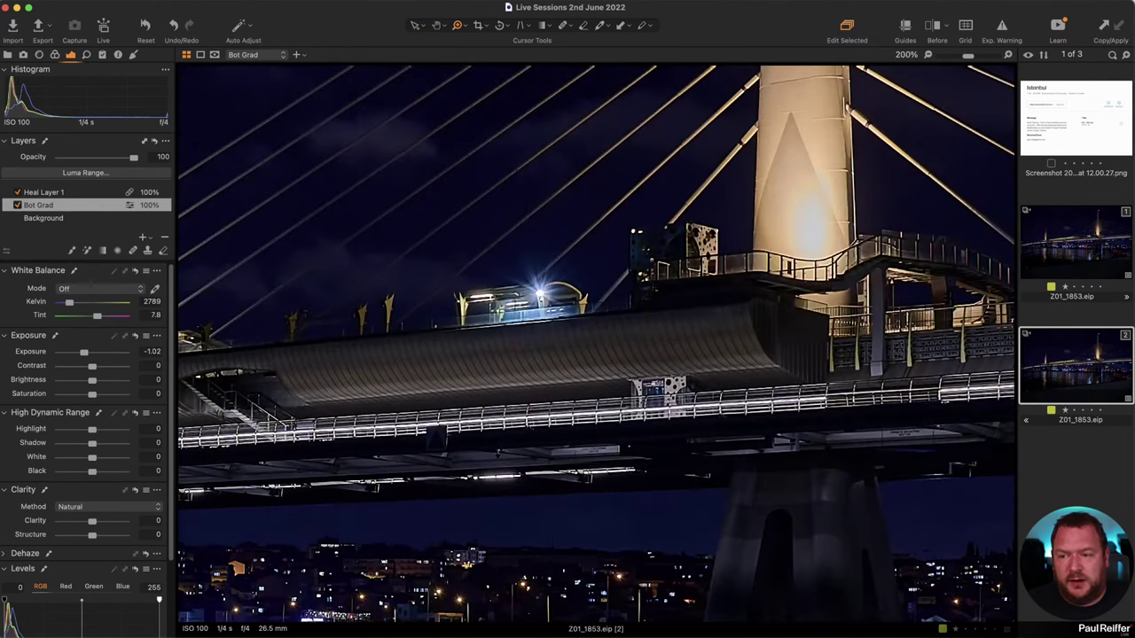
left_click(61, 218)
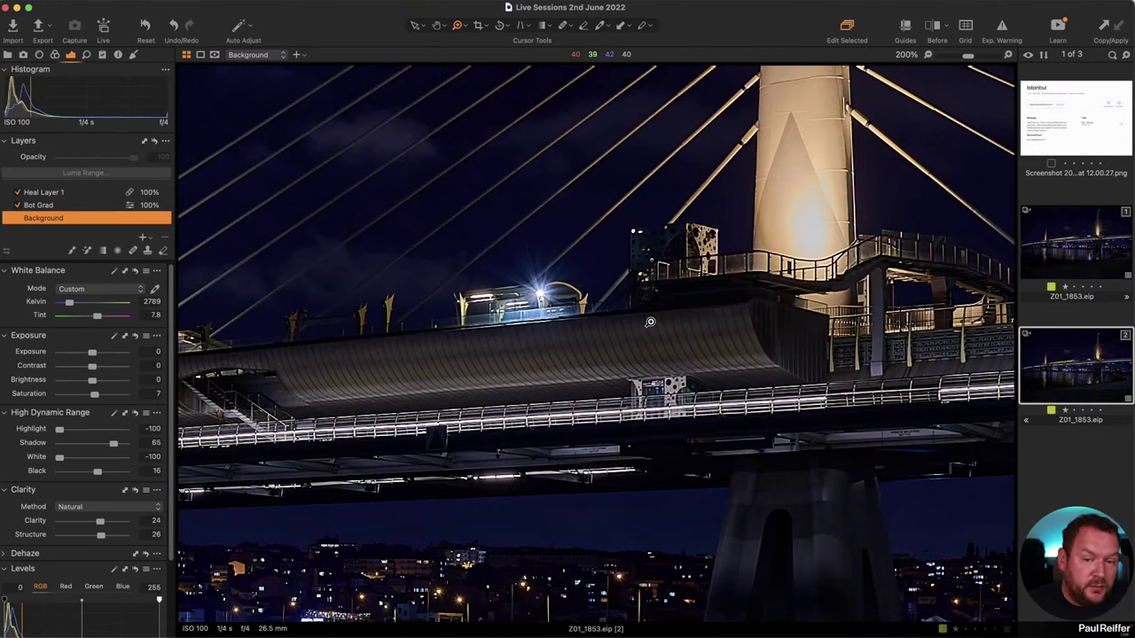
left_click_drag(705, 279, 474, 332)
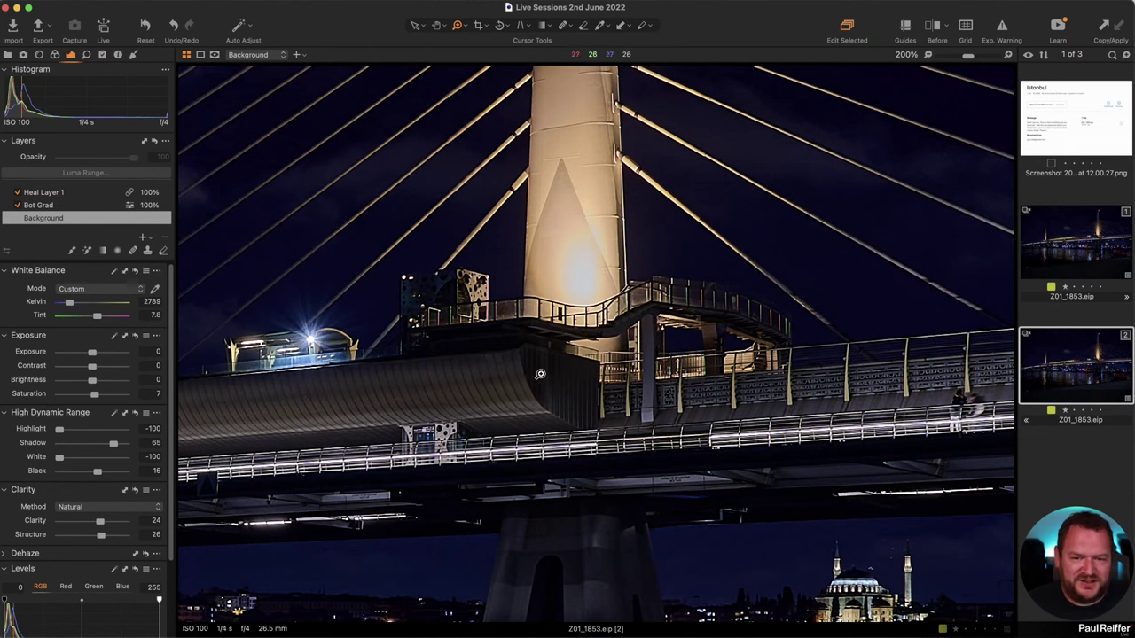
left_click_drag(501, 131, 670, 280)
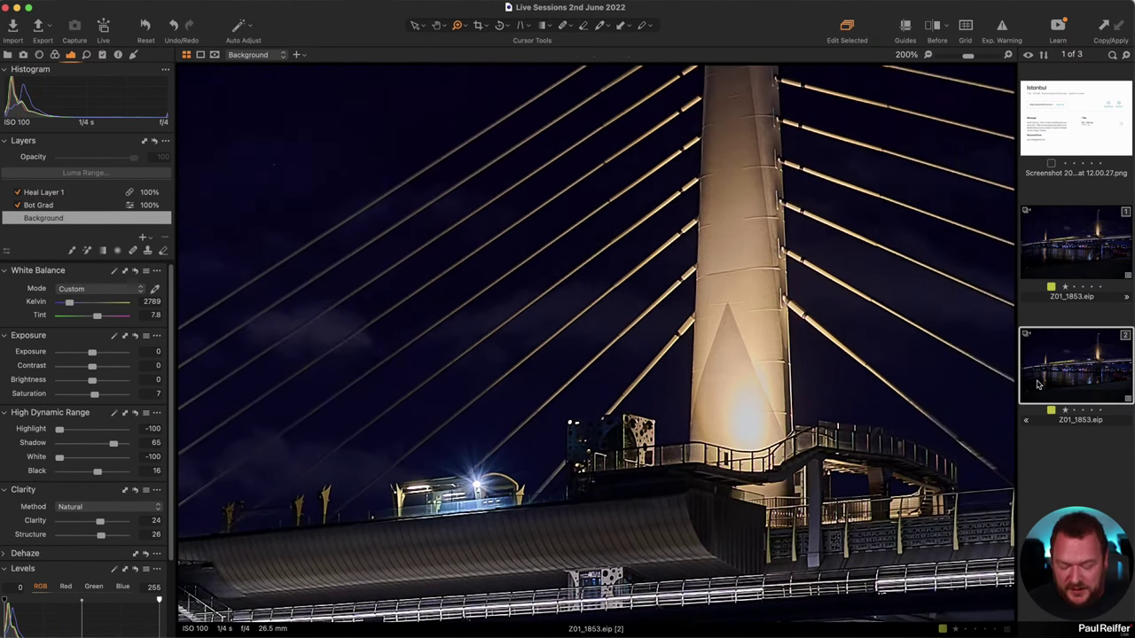
Show a Before/After split, keep the Nikon Z 6II ProStandard profile, and set the curve to Auto.
key("y")
left_click_drag(595, 342, 652, 344)
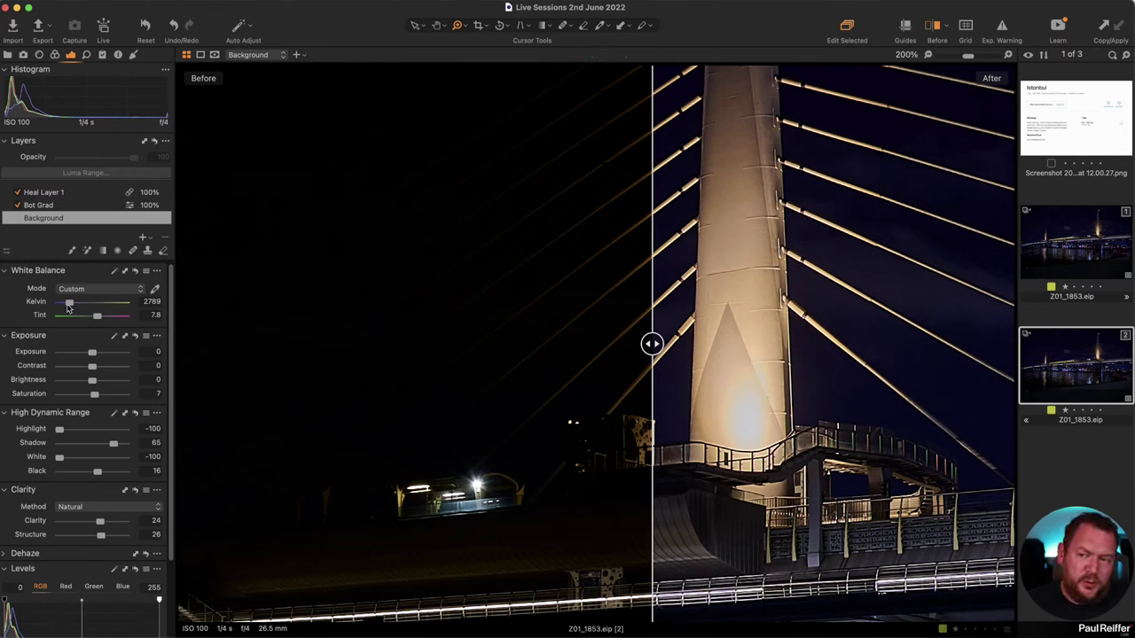
left_click(55, 54)
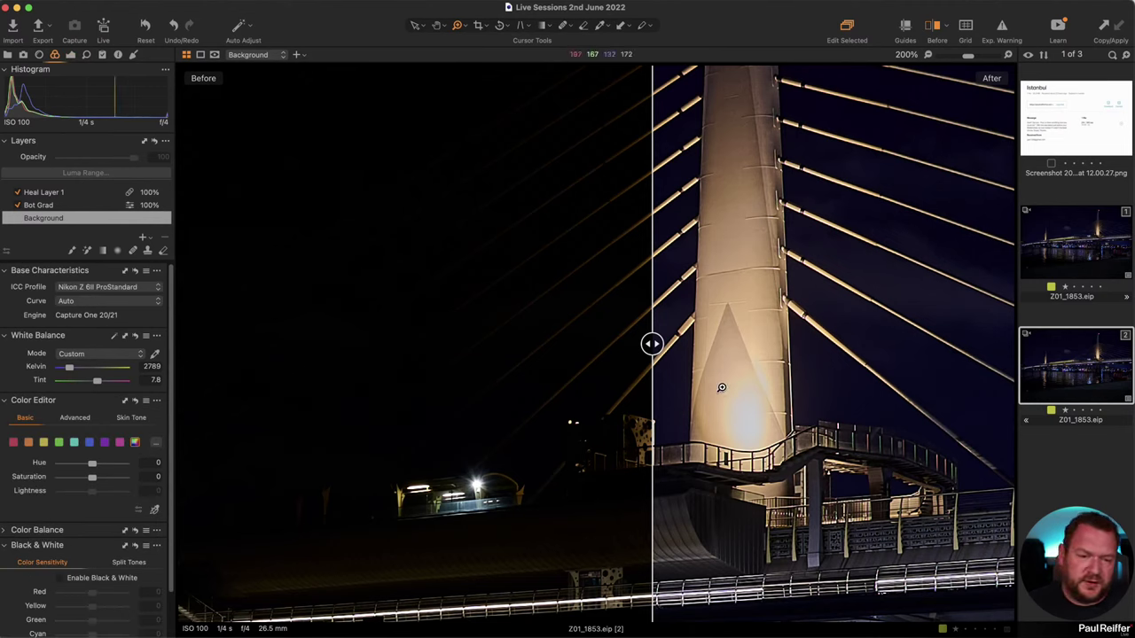
left_click(133, 288)
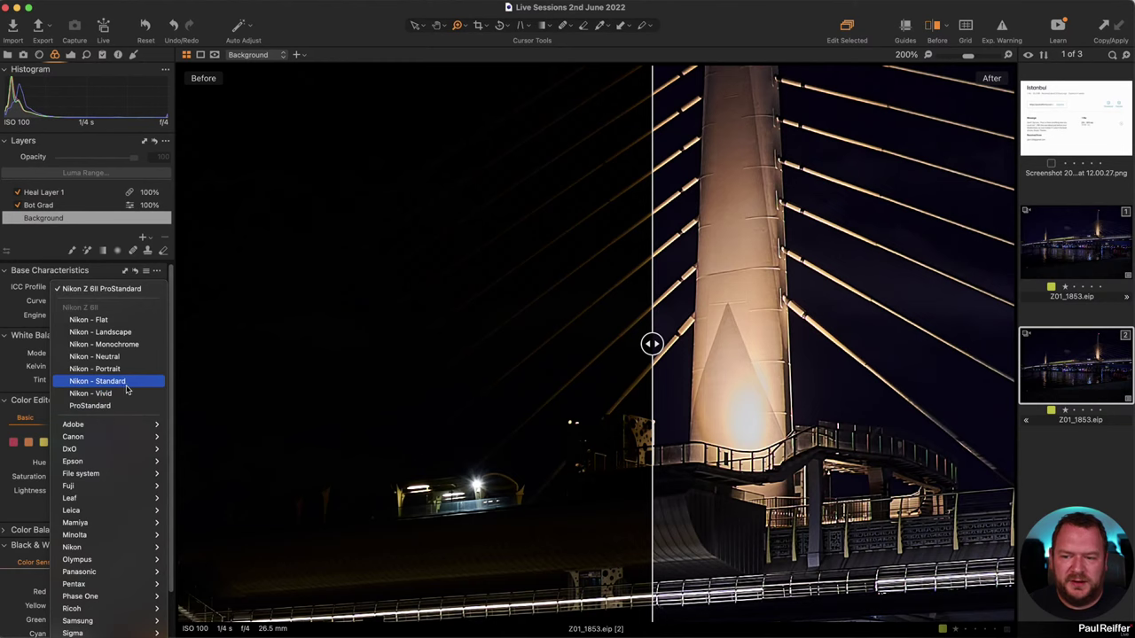
left_click(97, 289)
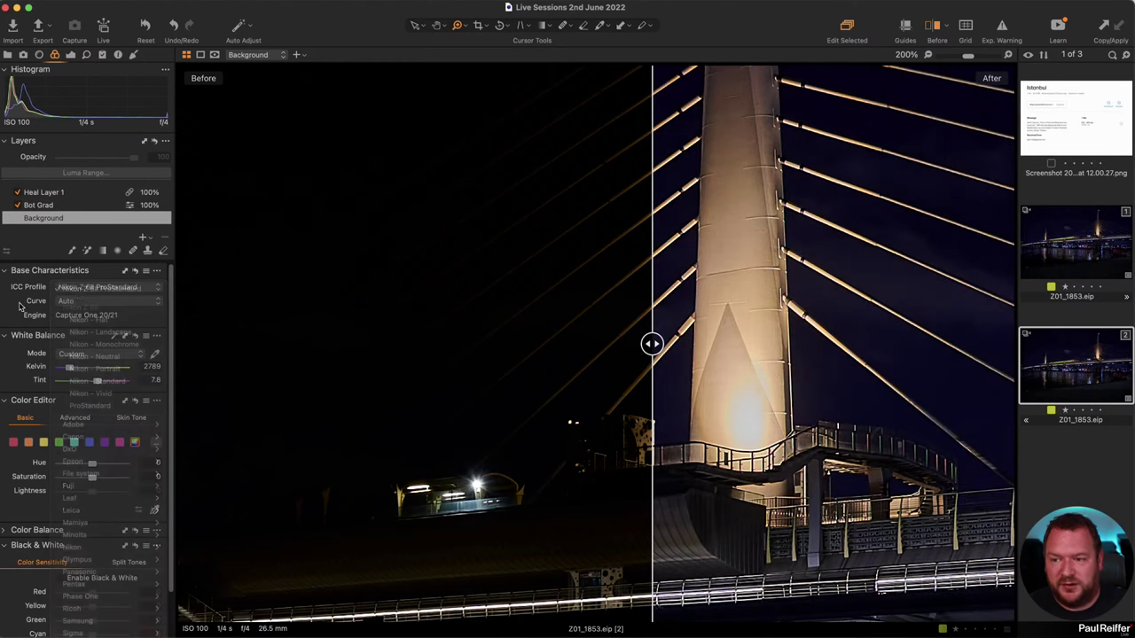
left_click(84, 303)
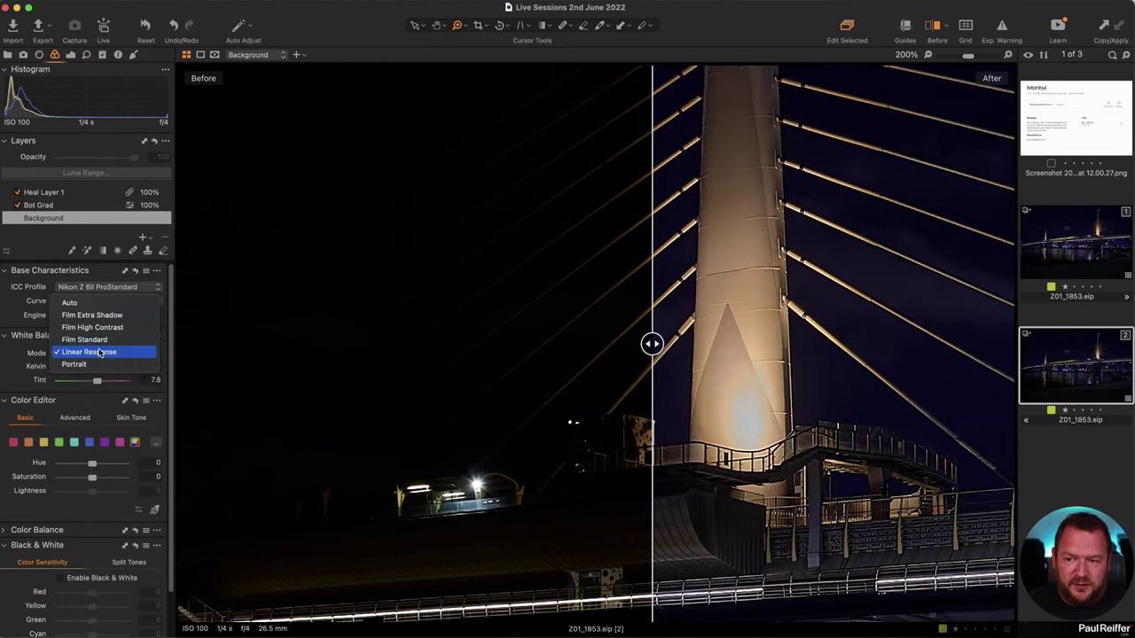
left_click(69, 303)
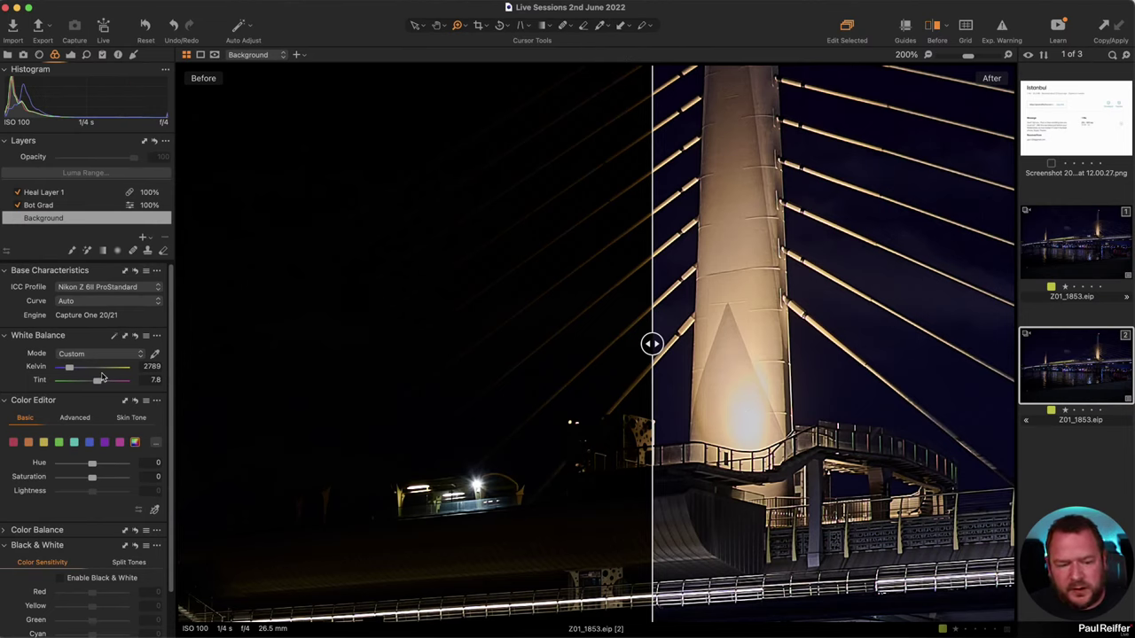
scroll(102, 378, "down", 1)
scroll(102, 375, "up", 1)
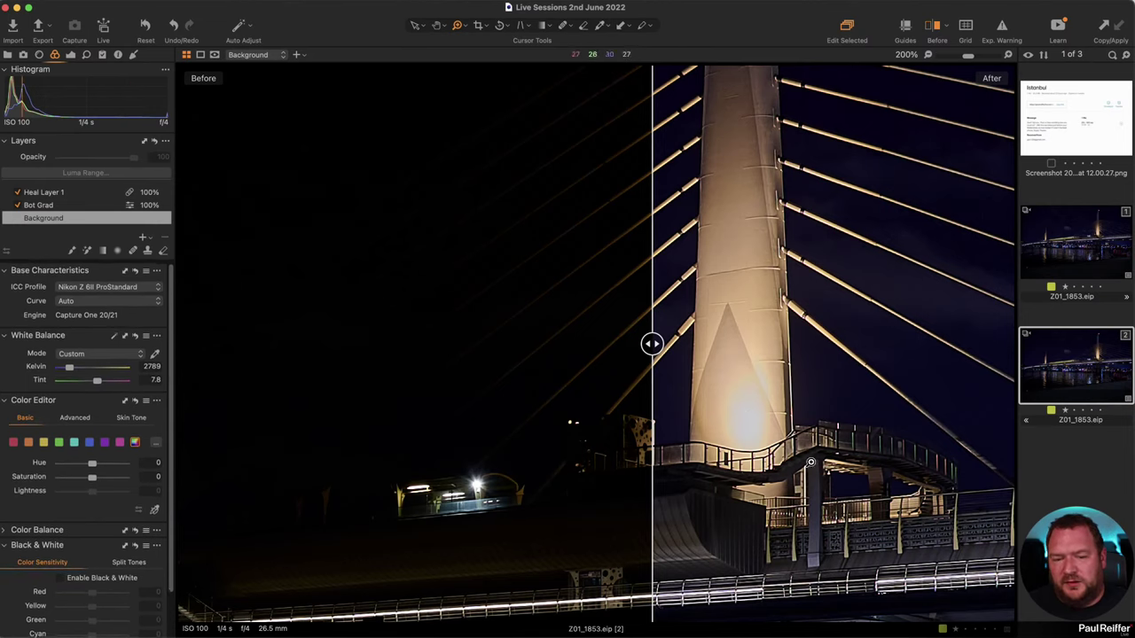
Set HDR White to -31 and Highlight to -47 on the second variant.
left_click(70, 55)
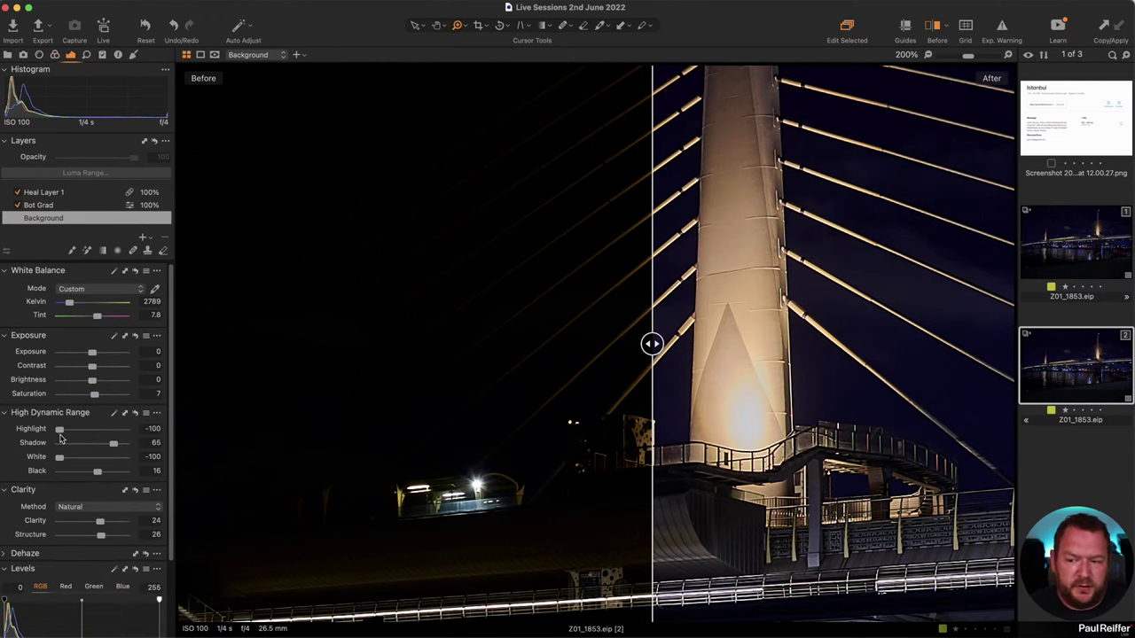
left_click_drag(78, 461, 95, 463)
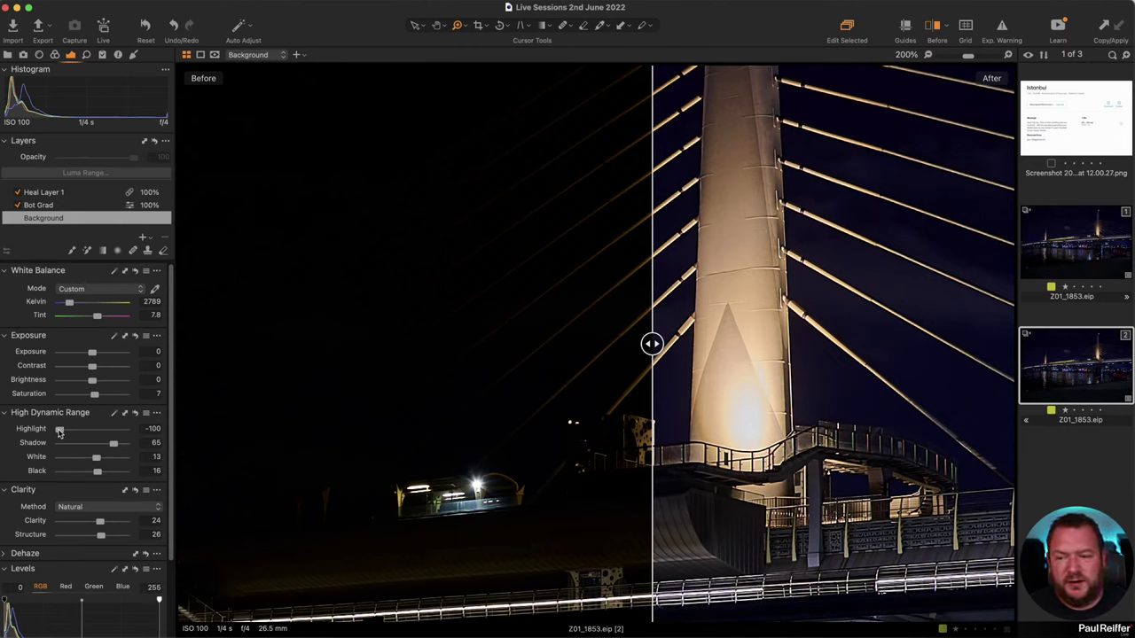
left_click_drag(59, 432, 85, 435)
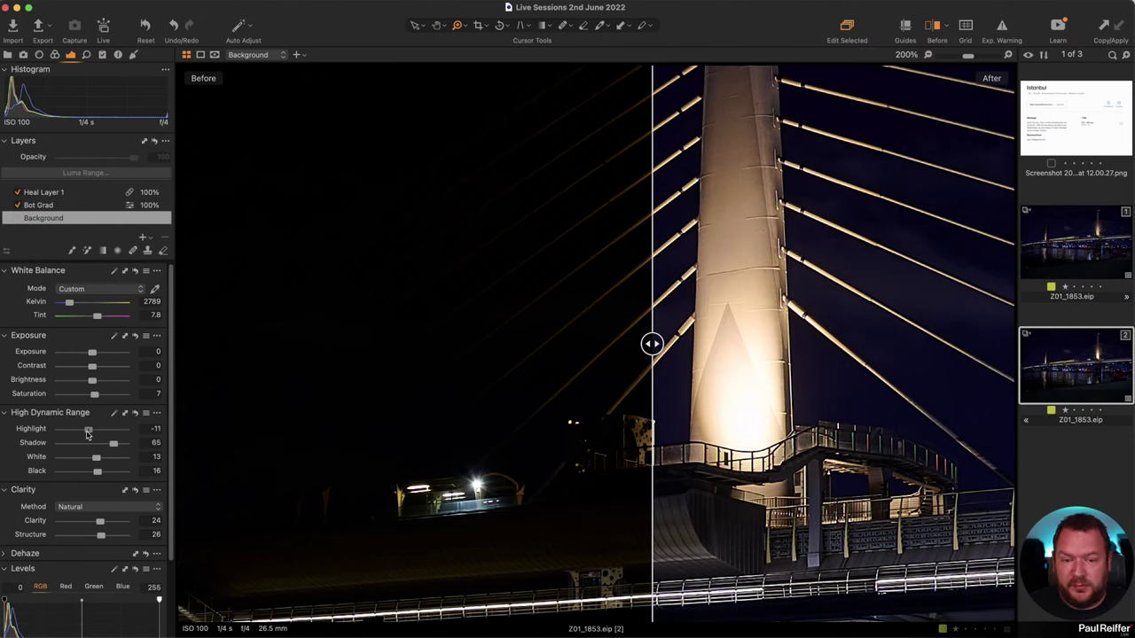
left_click_drag(86, 434, 59, 457)
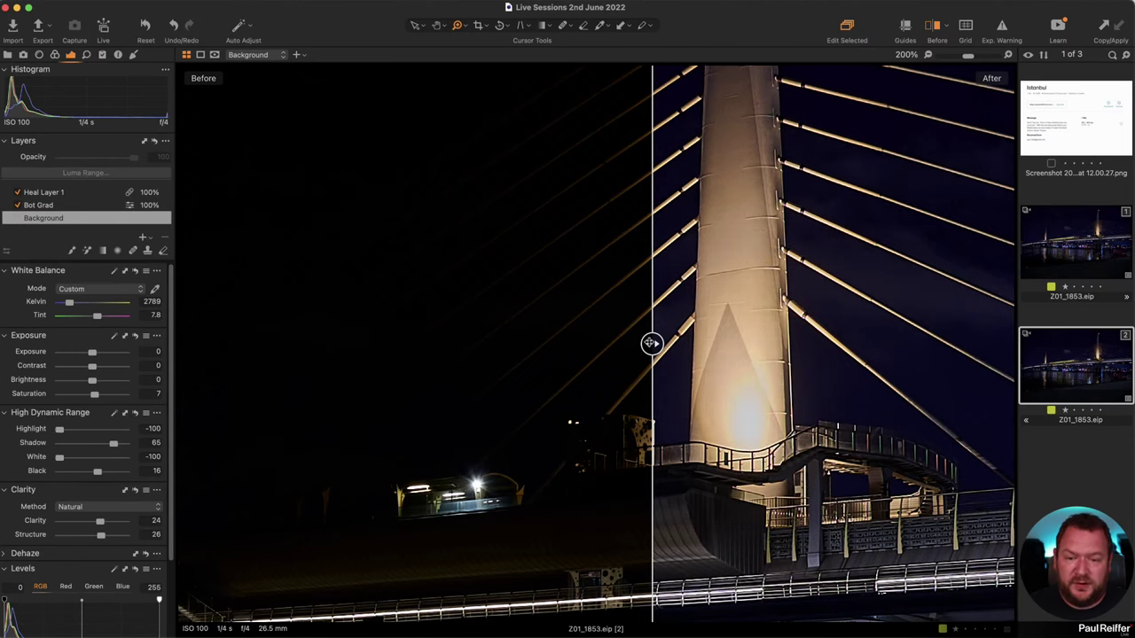
left_click_drag(651, 343, 325, 377)
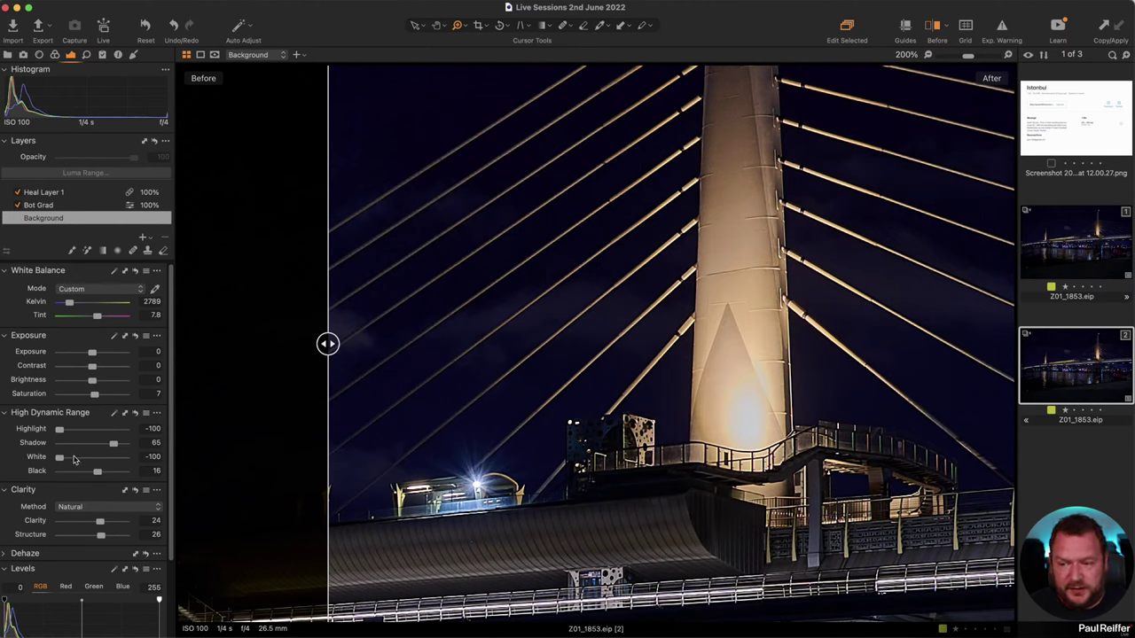
left_click_drag(60, 458, 83, 463)
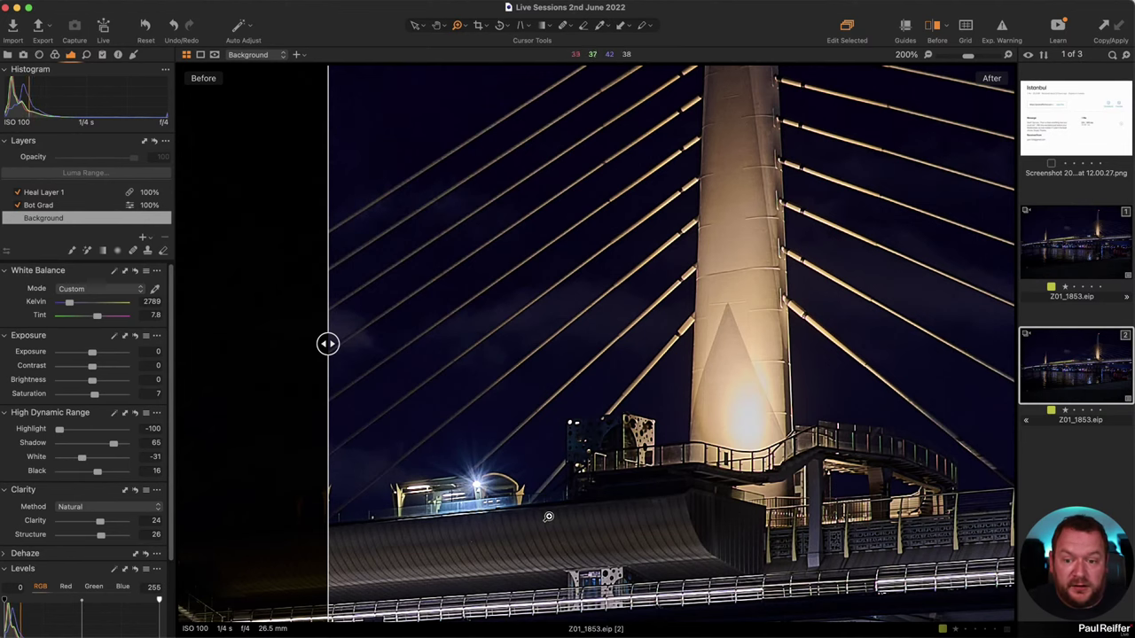
left_click_drag(549, 517, 649, 440)
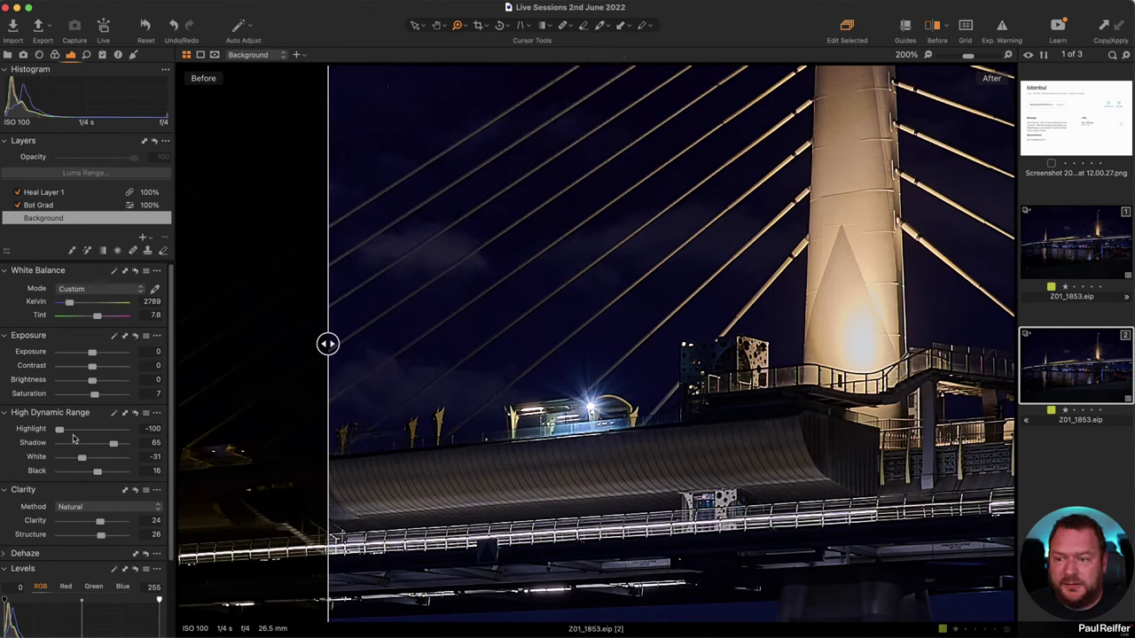
left_click_drag(60, 432, 76, 432)
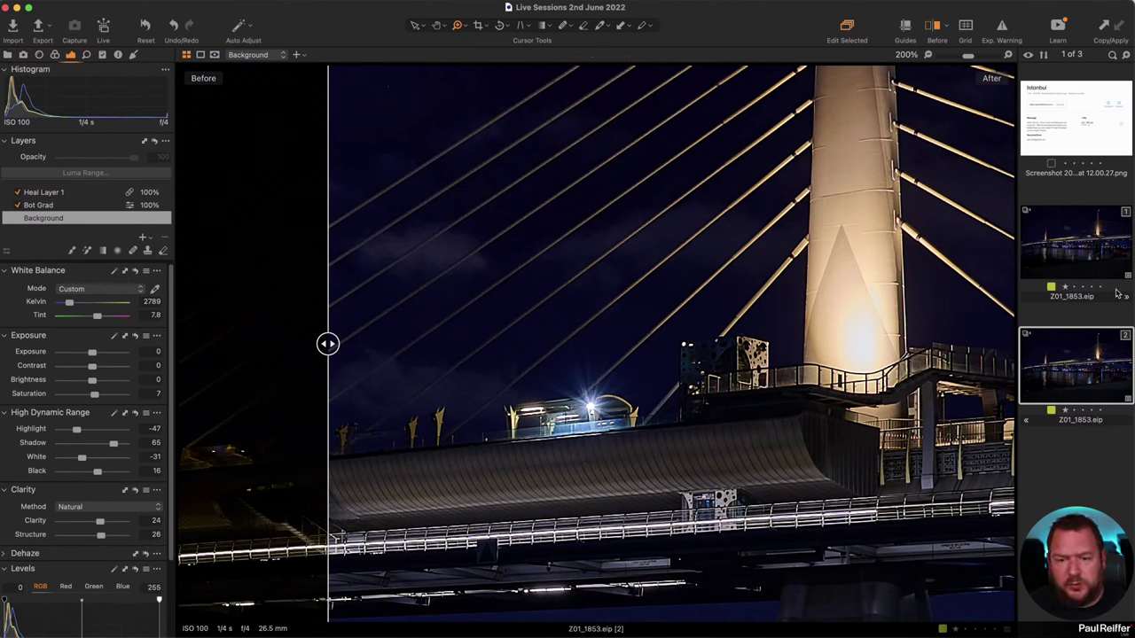
Compare the second variant against the first, then fit the whole photo in view.
key("Left")
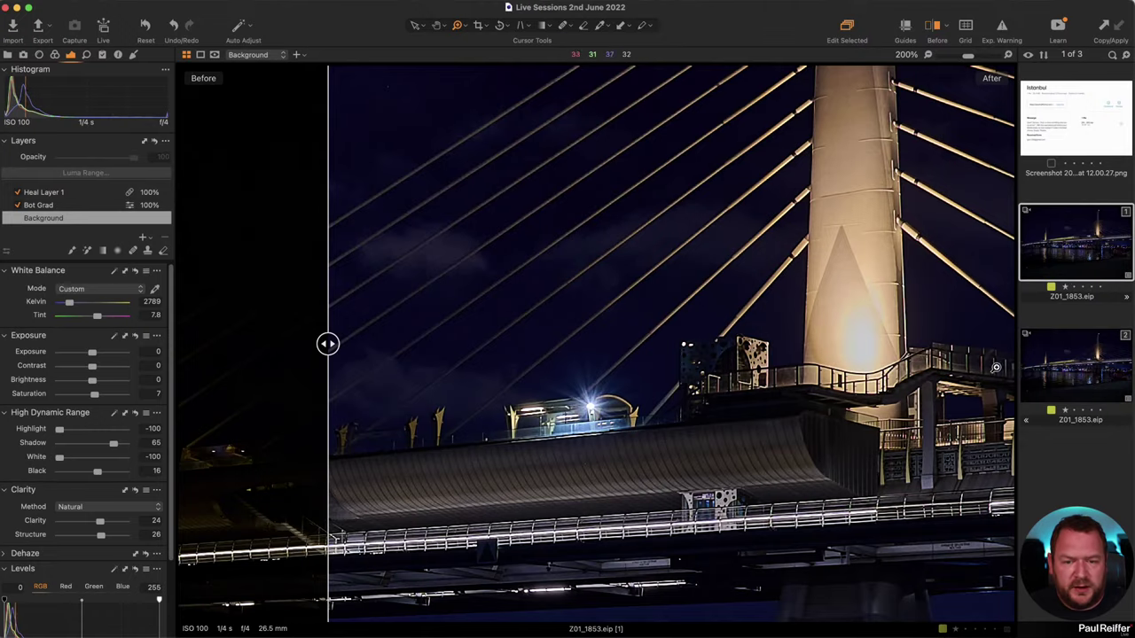
left_click(1057, 366)
left_click(1070, 264)
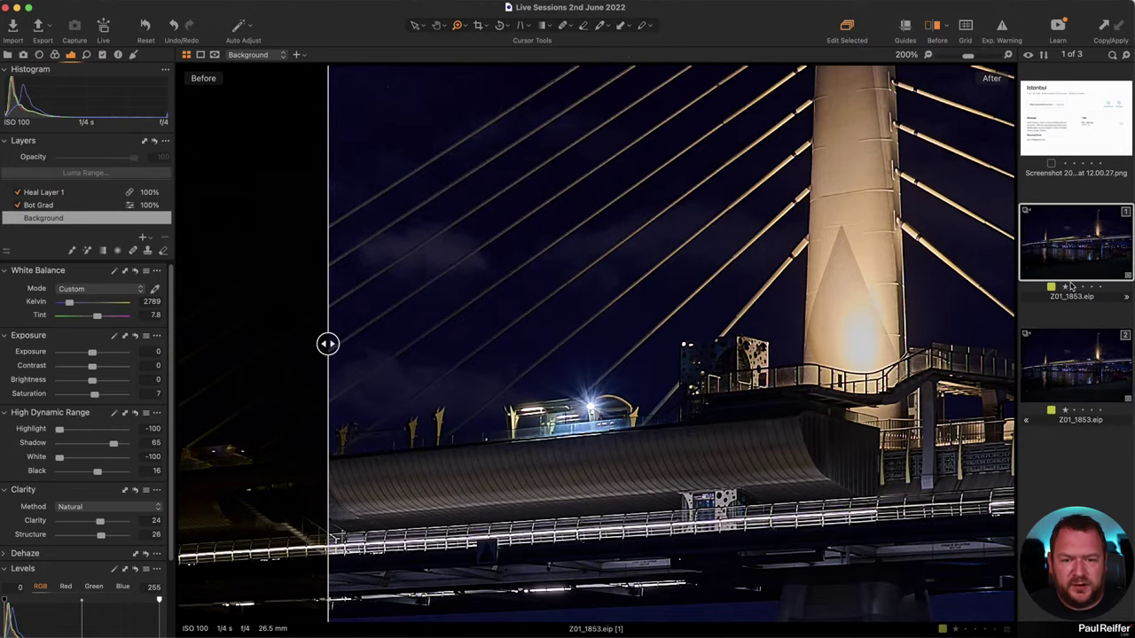
left_click(1077, 337)
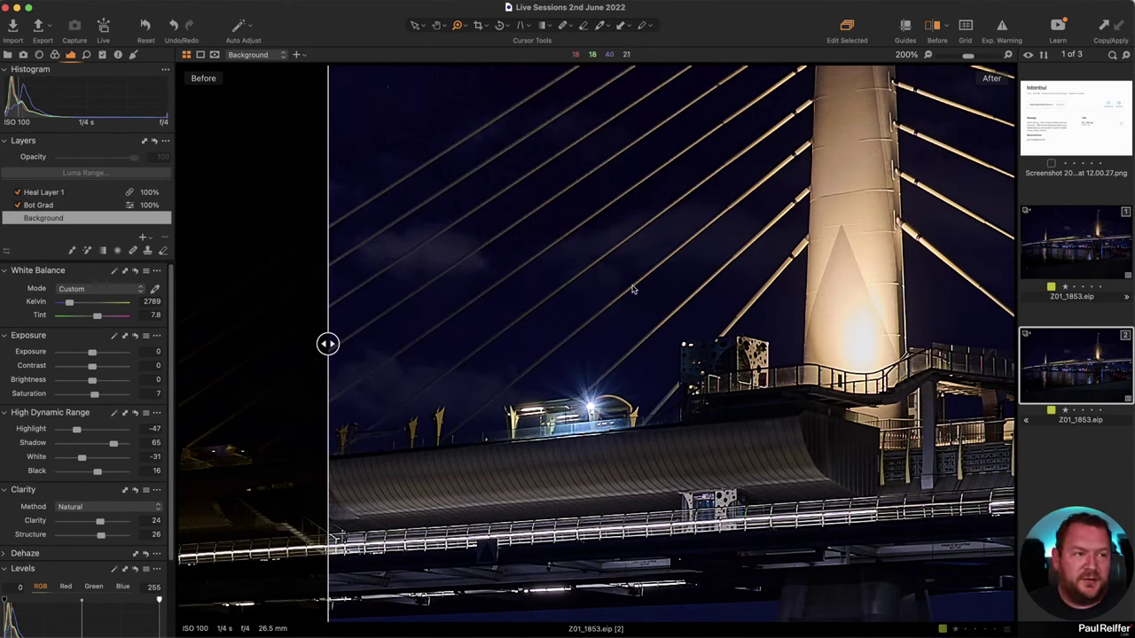
key("super+0")
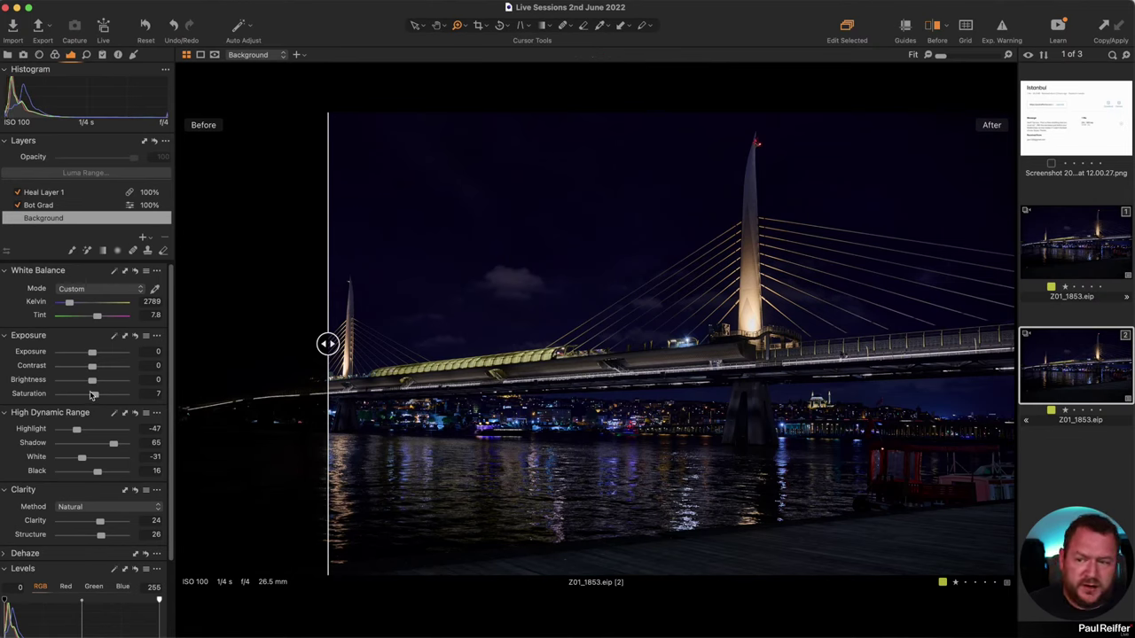
Raise Brightness to 10 and set HDR Highlight -57 and Shadow 50 while zoomed on the tower.
left_click_drag(93, 382, 100, 383)
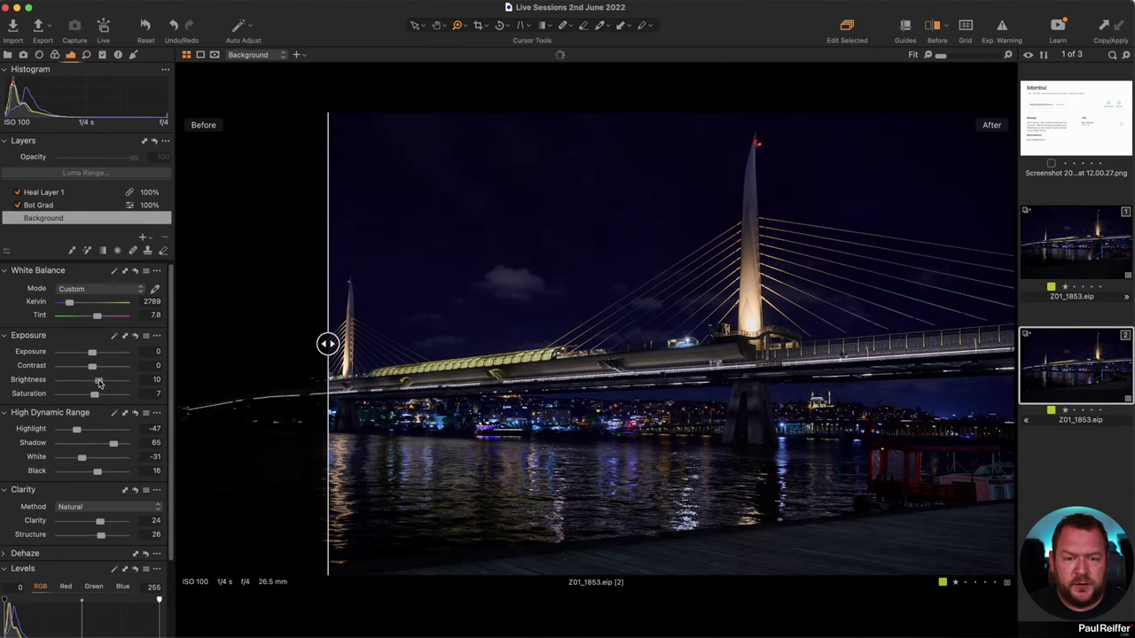
left_click_drag(724, 313, 724, 313)
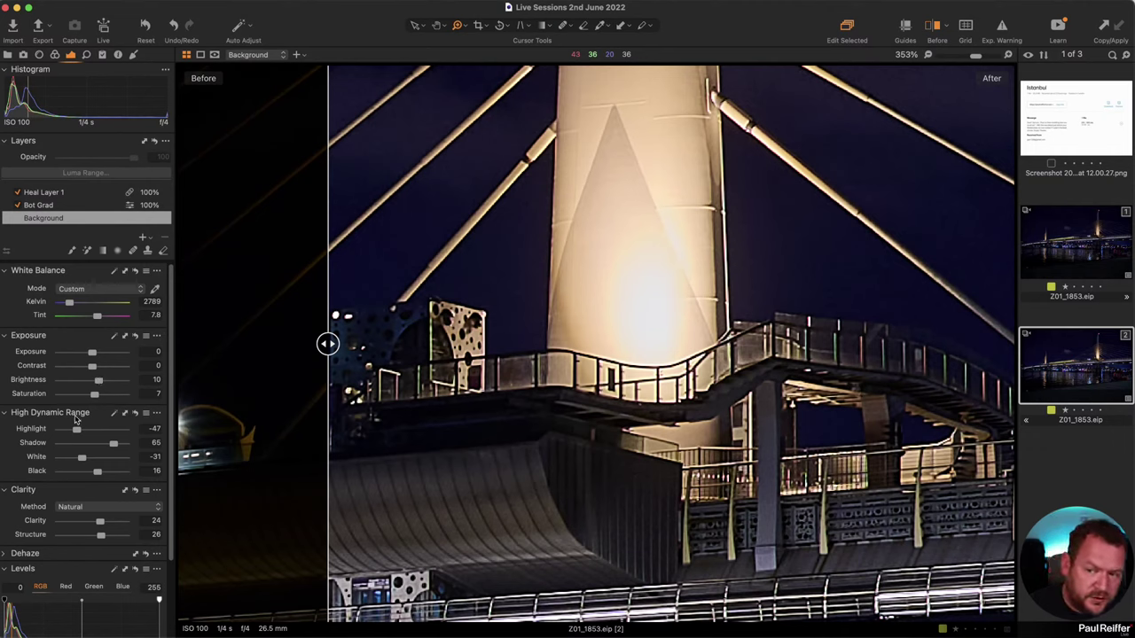
left_click_drag(76, 431, 74, 430)
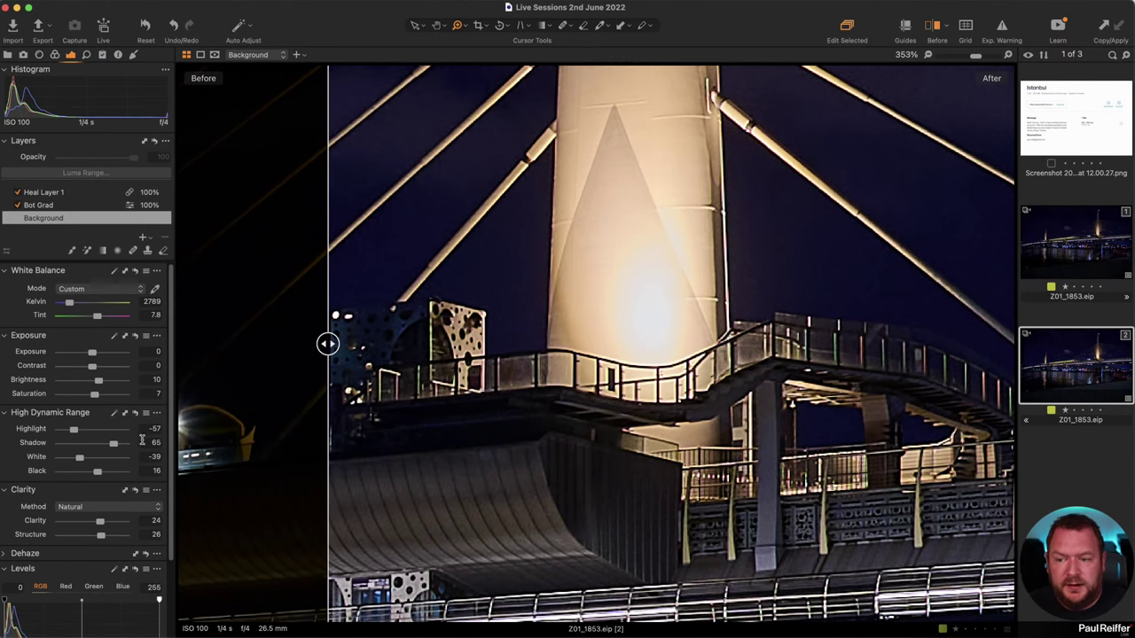
left_click_drag(117, 447, 108, 445)
left_click(636, 337)
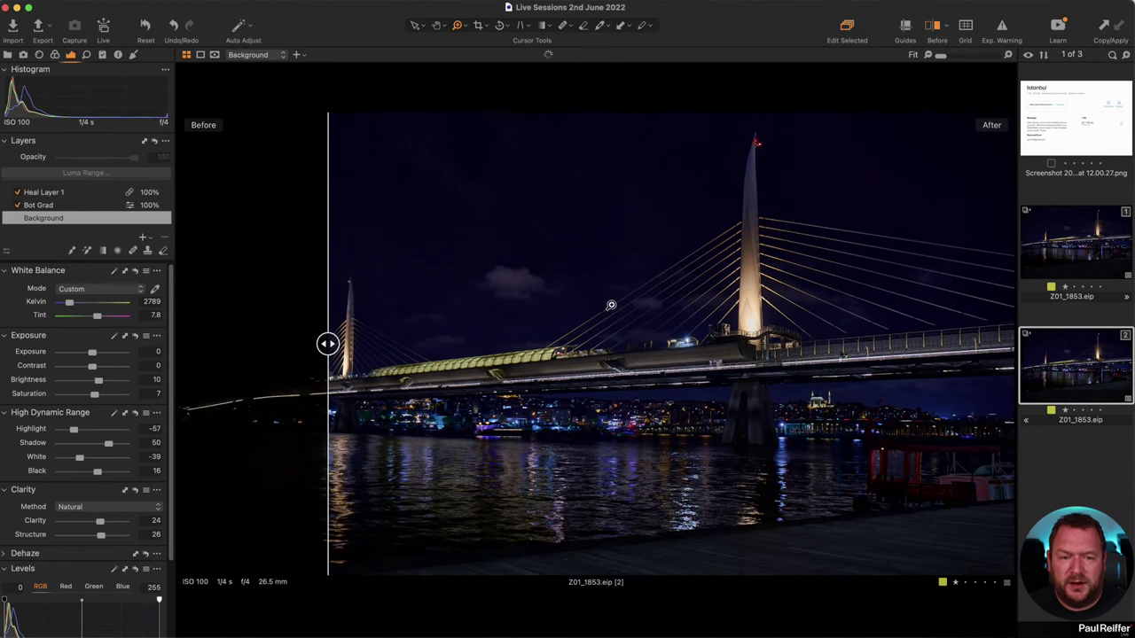
Compare with the first variant, then slide the split divider fully left to show only the edit.
left_click(1059, 236)
left_click(1067, 368)
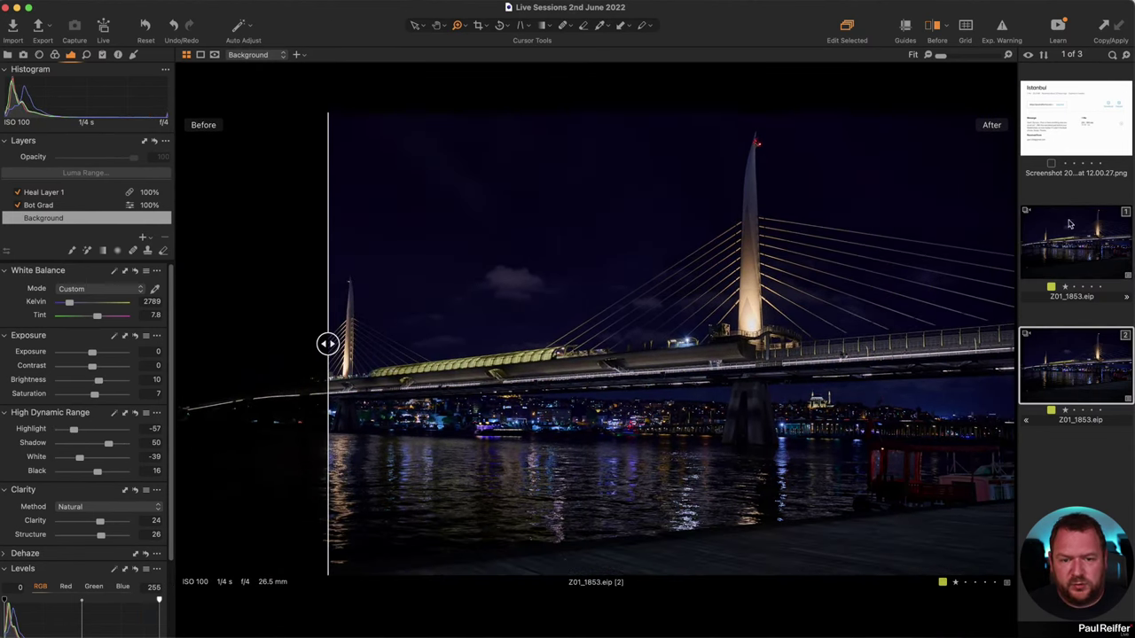
left_click_drag(327, 344, 179, 345)
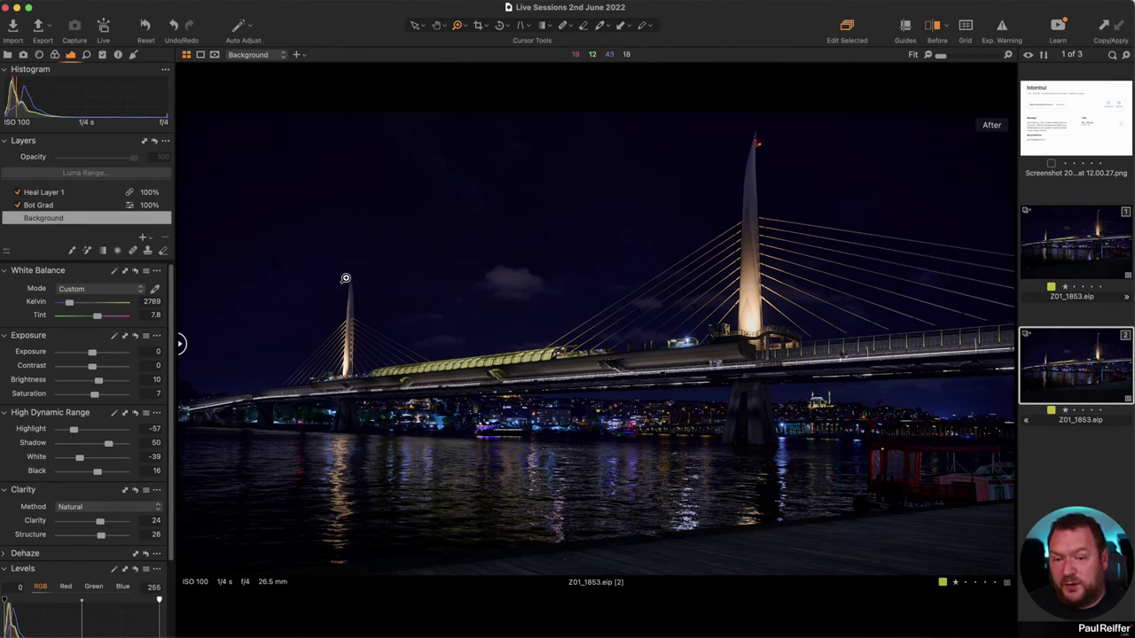
Check the Bot Grad and Heal Layer 1 masks while zooming into the upper sky.
left_click(66, 207)
key("m")
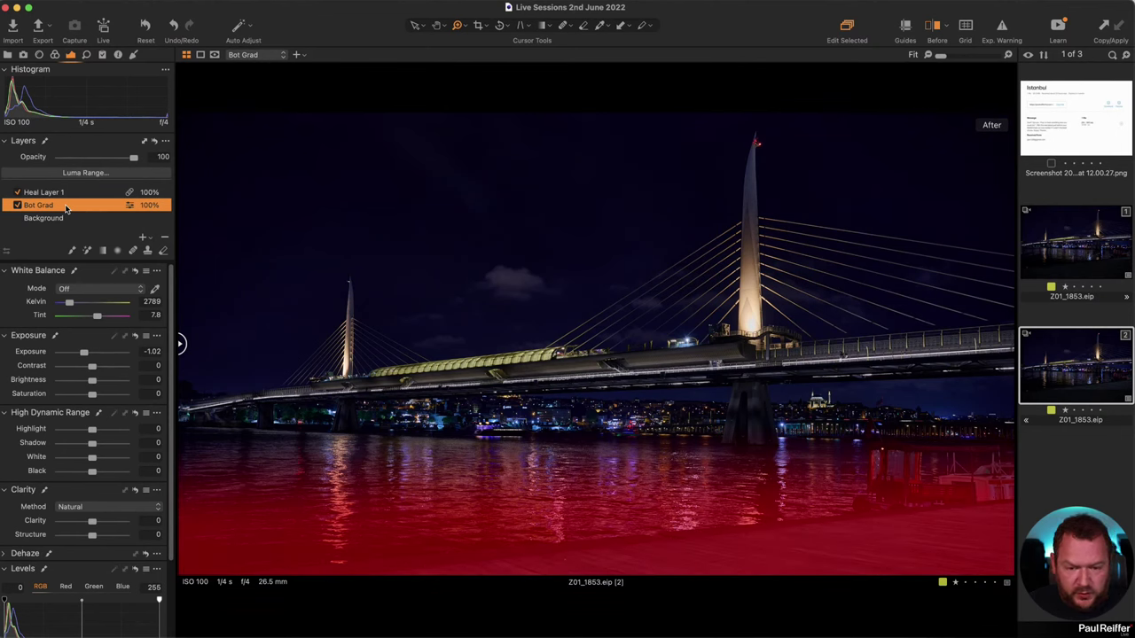
key("m")
left_click(50, 192)
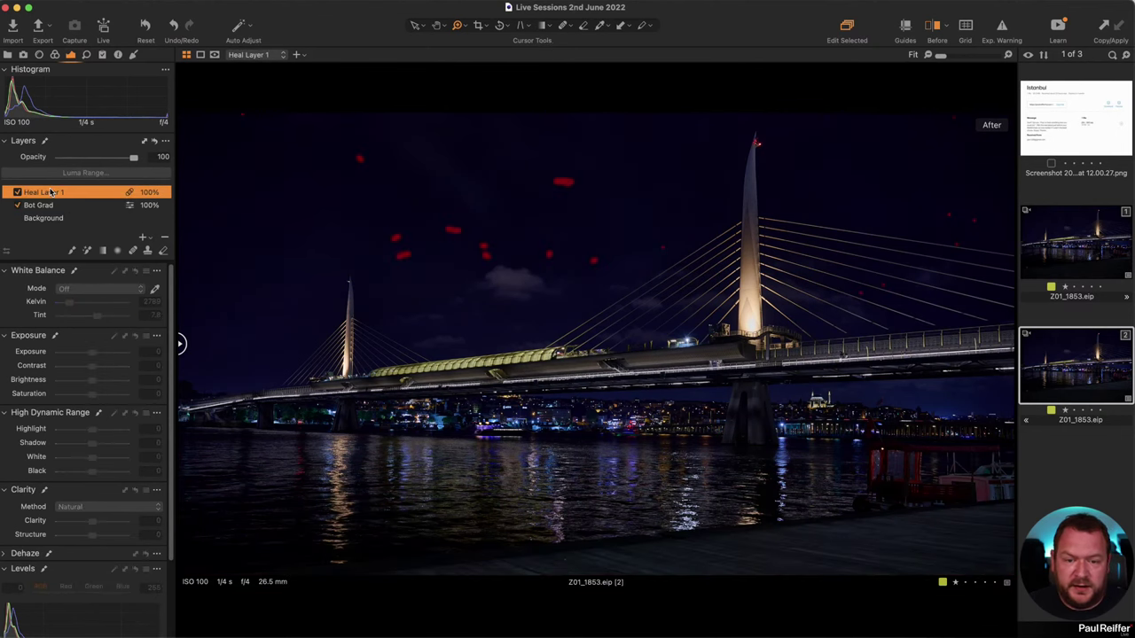
left_click_drag(312, 119, 704, 332)
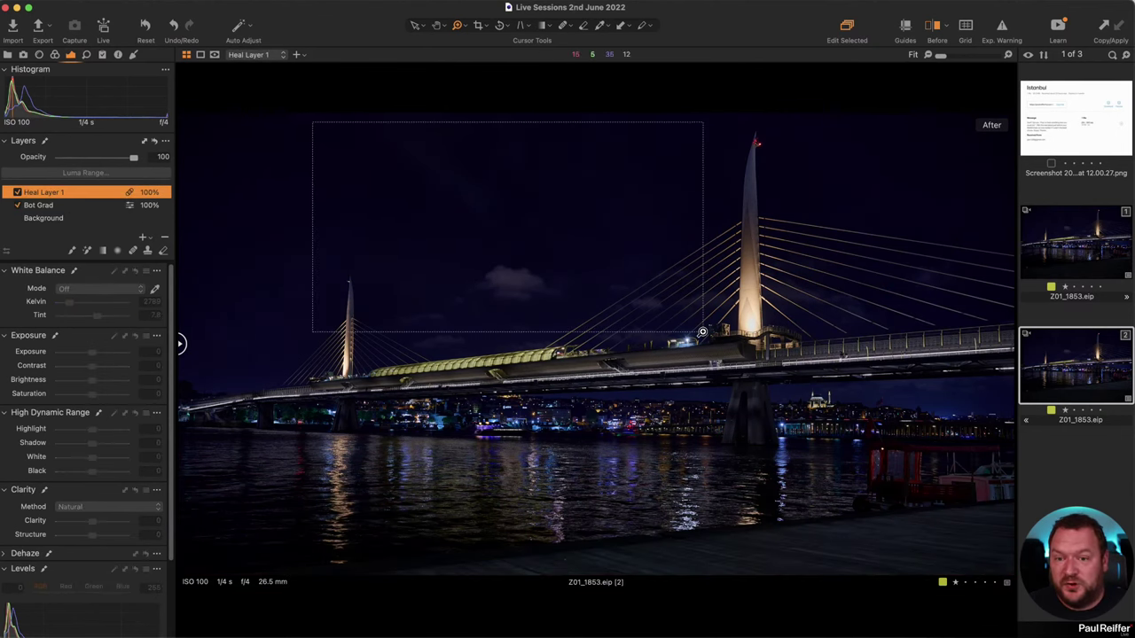
key("m")
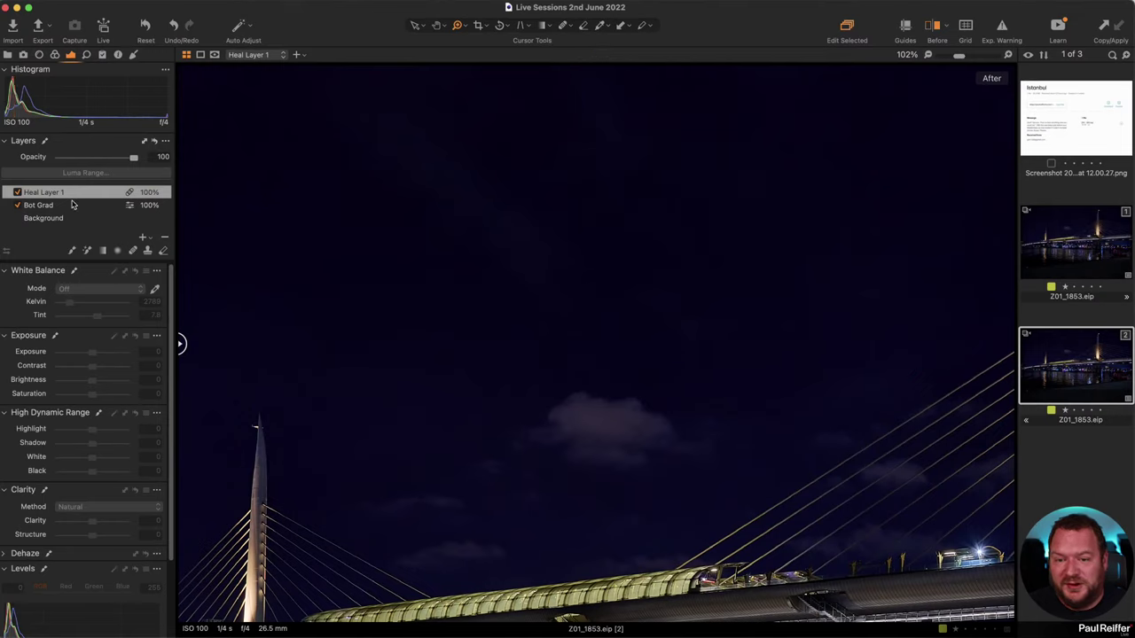
Turn off Heal Layer 1, select Background, and zoom to 400% on the faint sky streak.
left_click(17, 193)
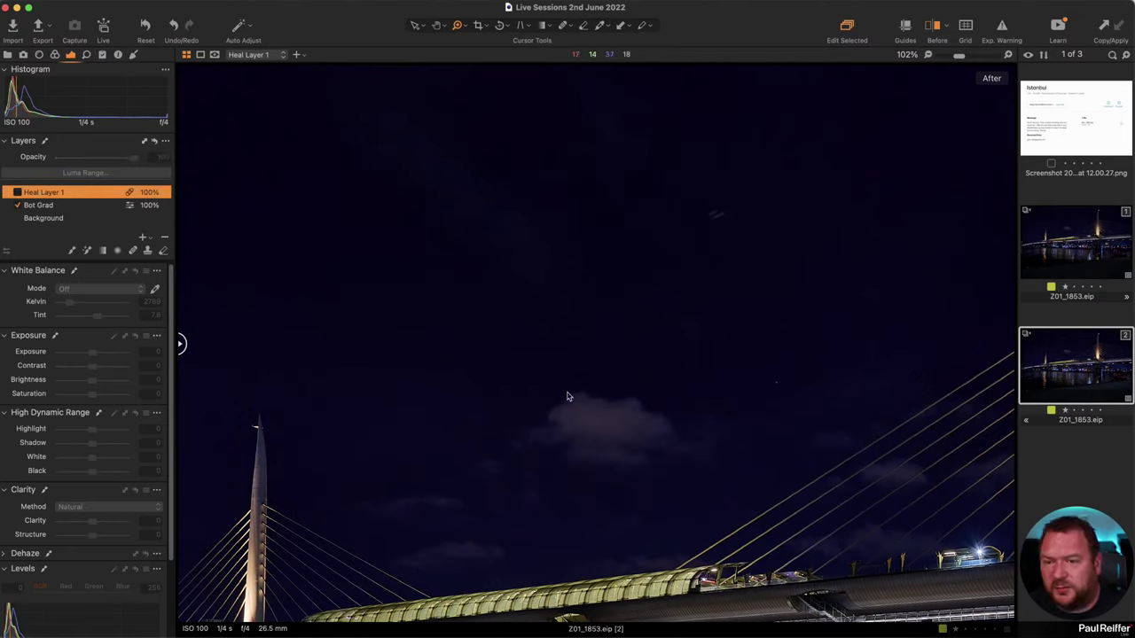
left_click(64, 217)
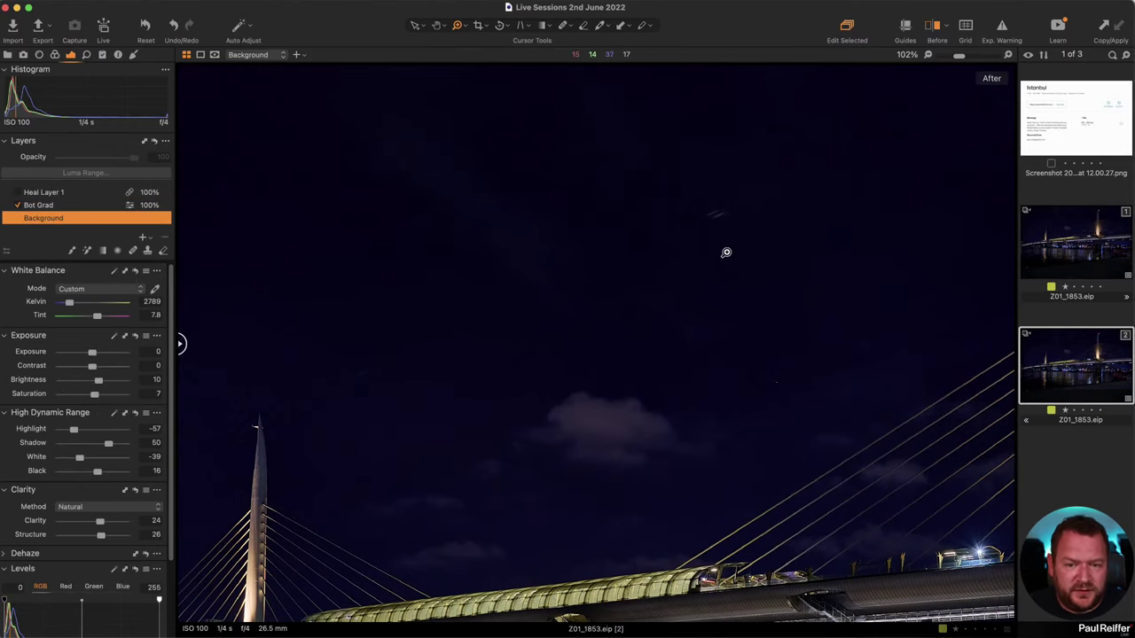
left_click_drag(684, 199, 760, 251)
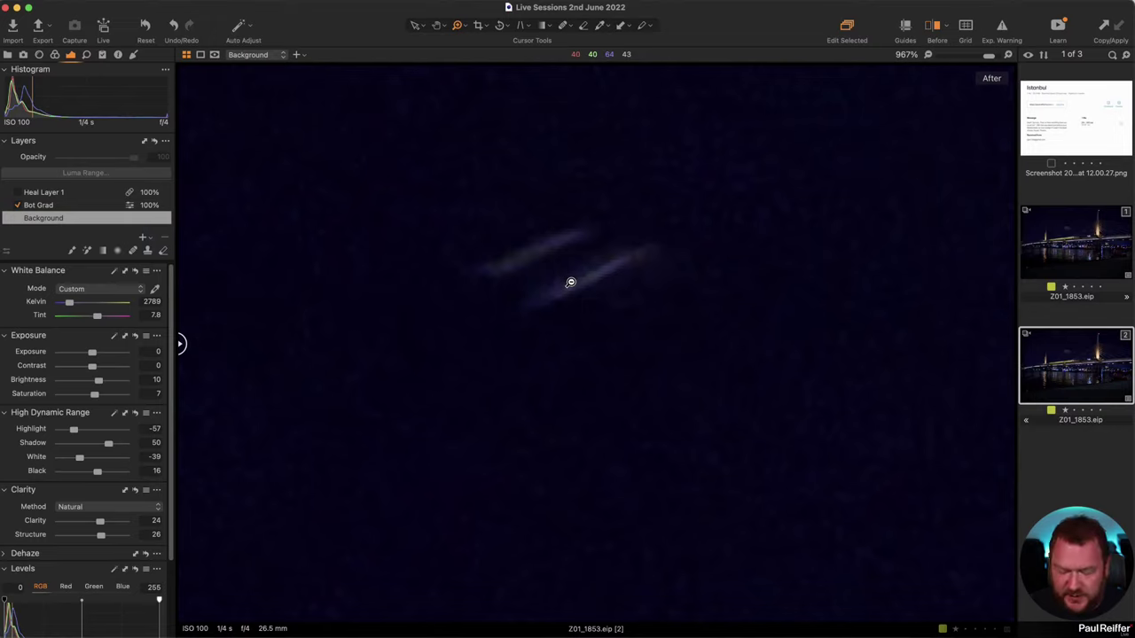
scroll(570, 282, "up", 5)
key("super+minus")
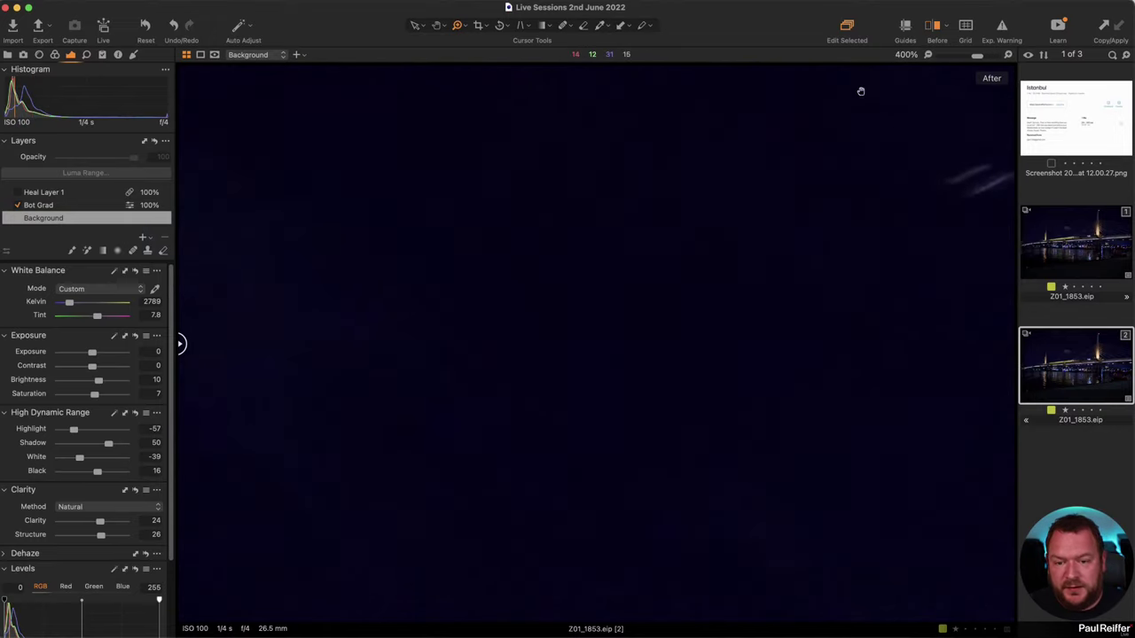
scroll(816, 165, "down", 5)
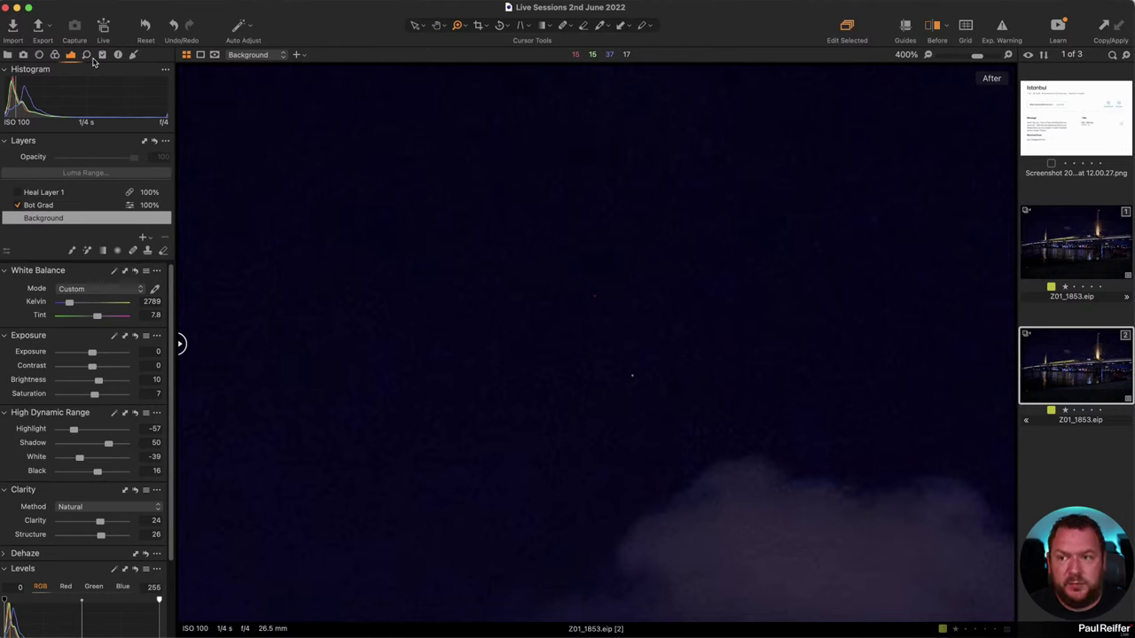
Set the Background's Single Pixel noise reduction to 2 in the Details tab, checking dark sky.
left_click(86, 55)
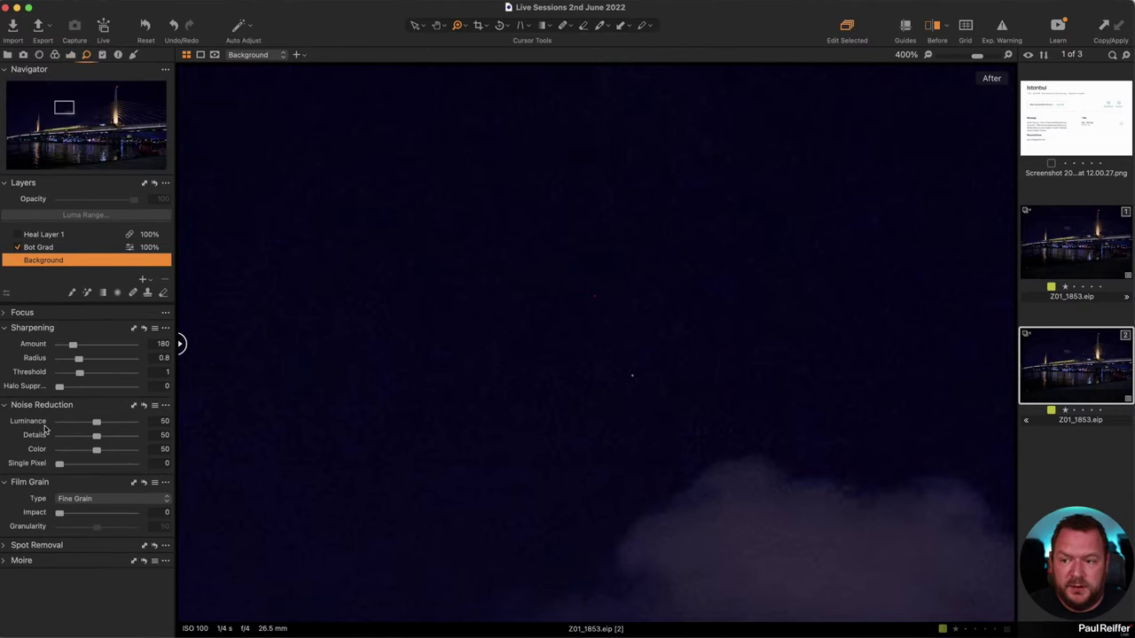
left_click_drag(59, 464, 58, 471)
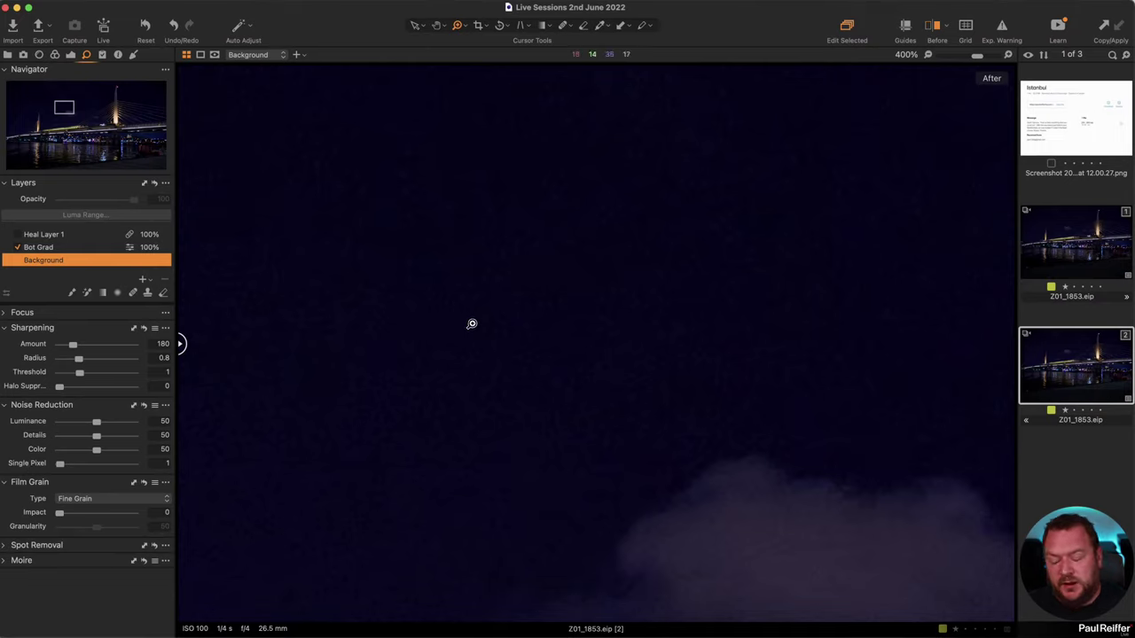
key("super+0")
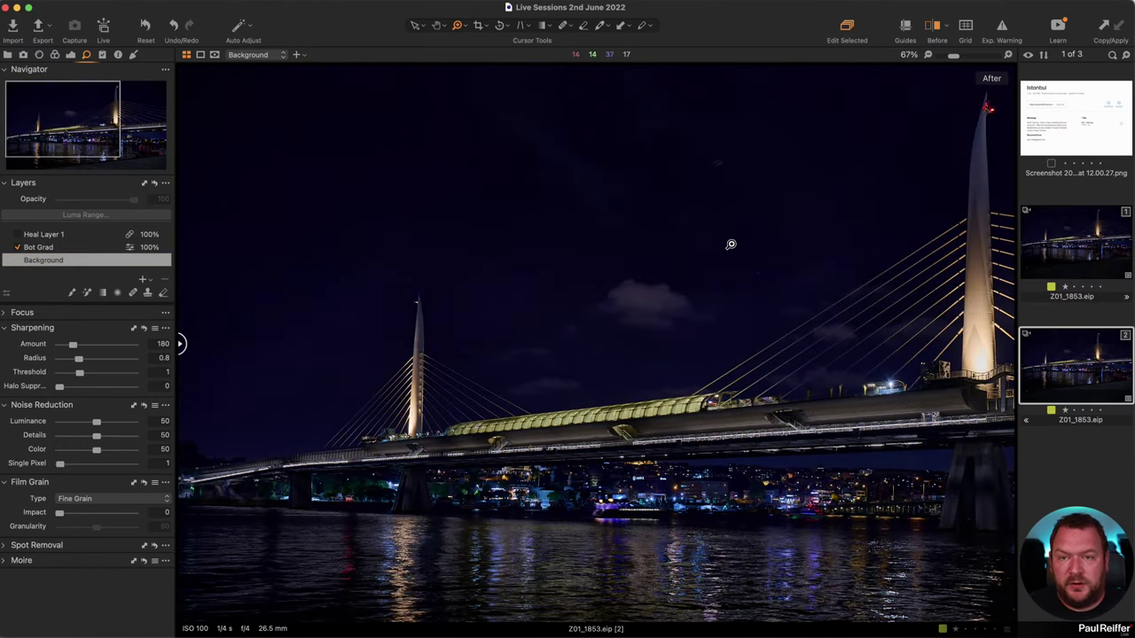
left_click_drag(732, 246, 774, 294)
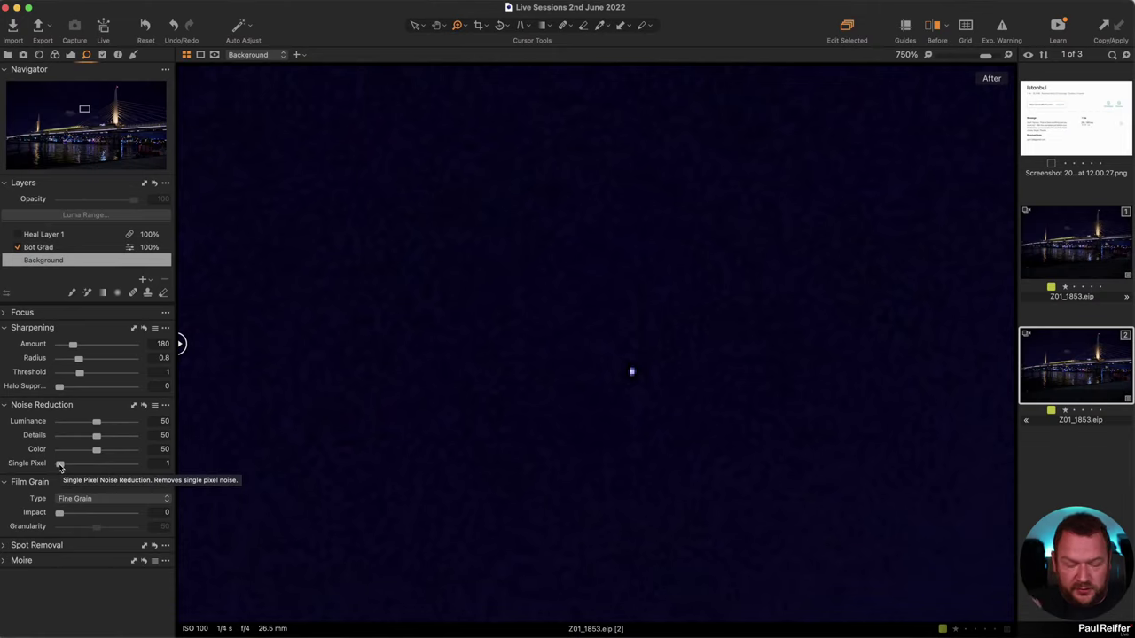
left_click_drag(59, 466, 171, 461)
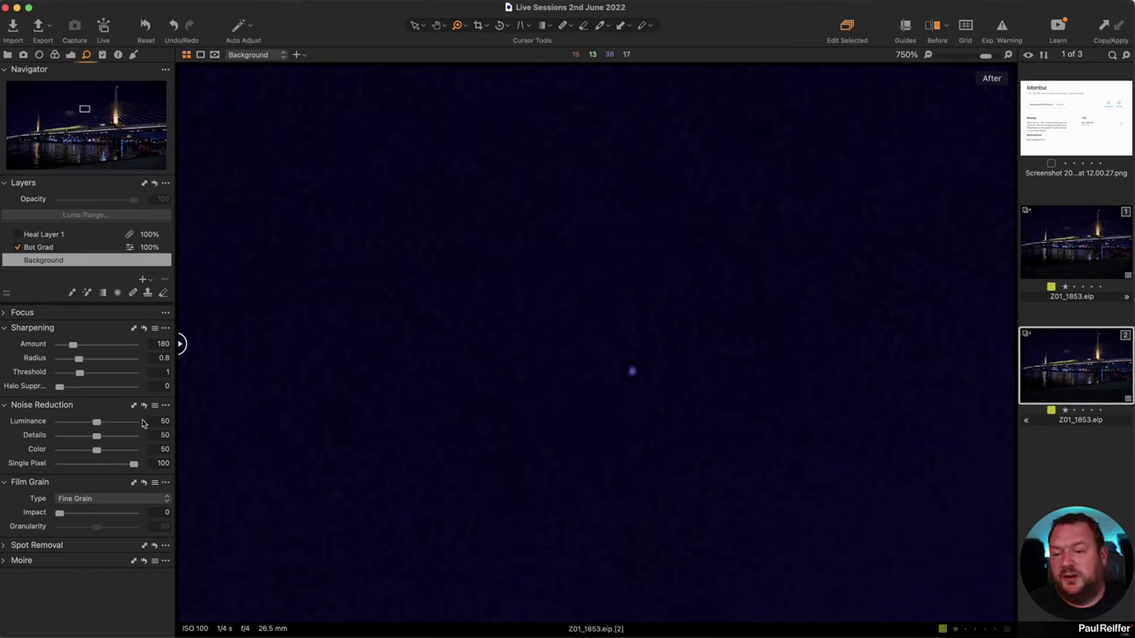
left_click_drag(134, 465, 64, 475)
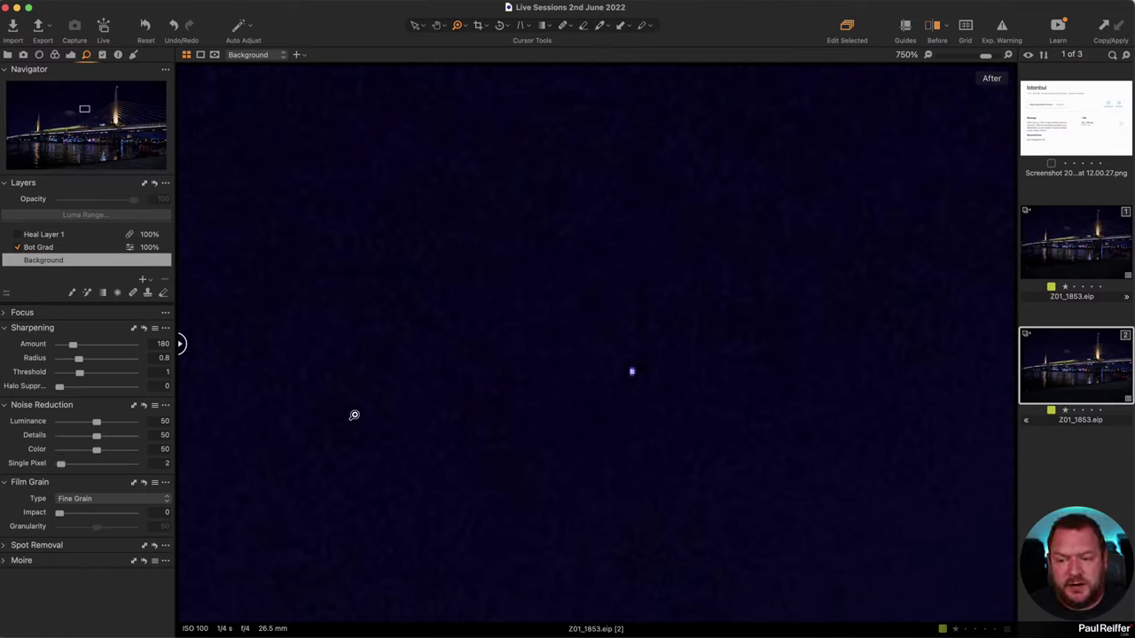
Fit the photo in view, then re-enable and select Heal Layer 1 and return to Exposure.
left_click(641, 362)
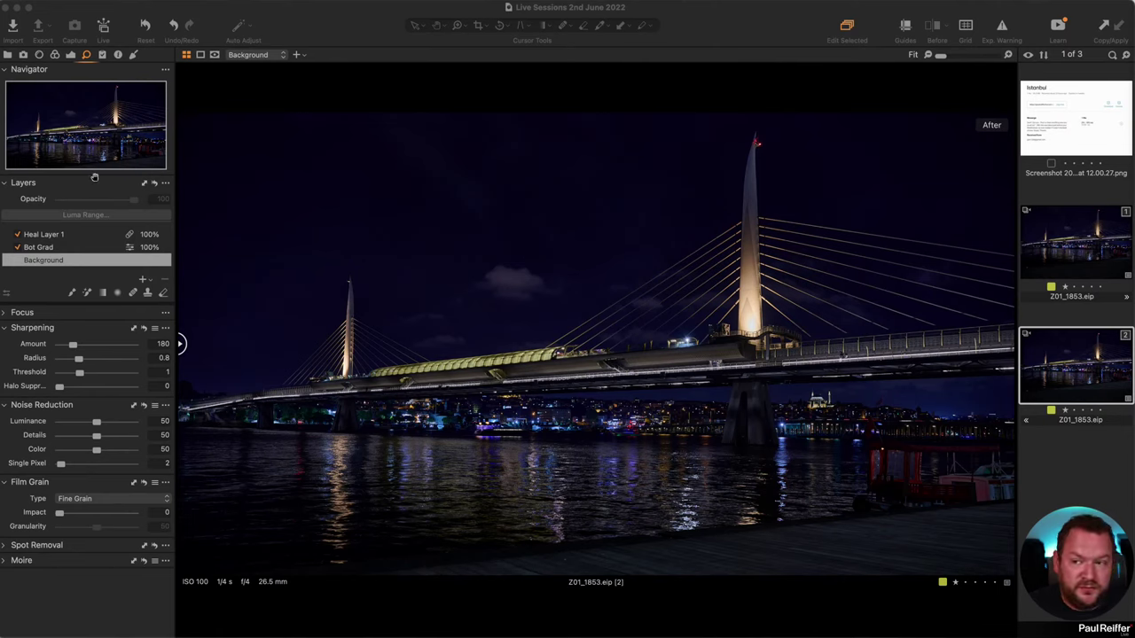
left_click(65, 236)
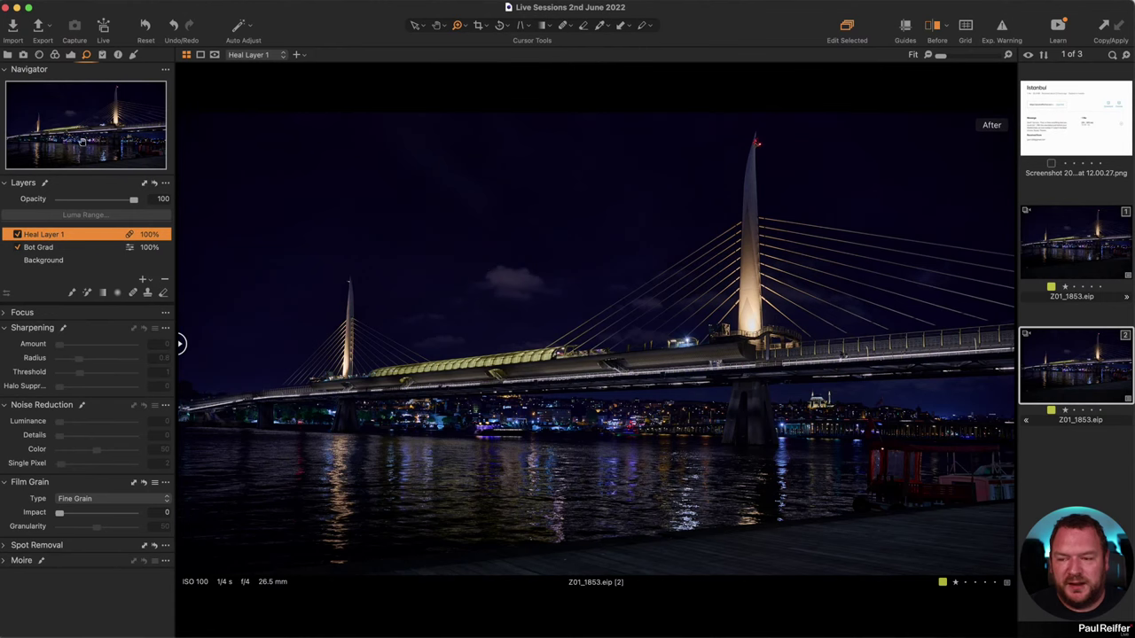
left_click(71, 55)
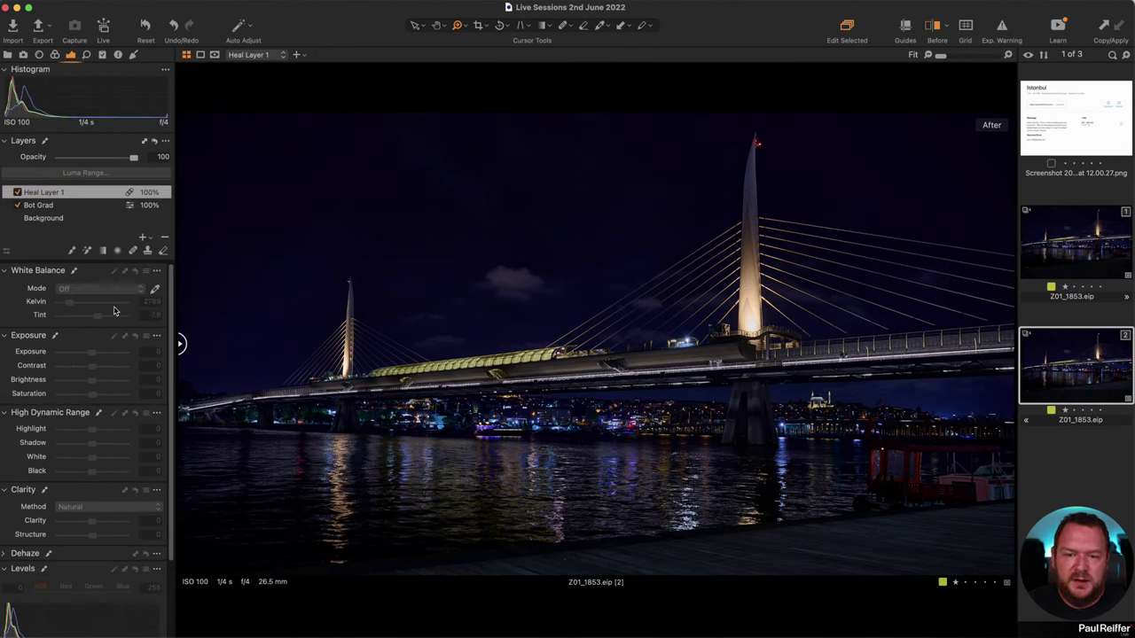
Add an adjustment layer named 'Sky' with a linear gradient mask drawn across the bridge.
left_click(143, 238)
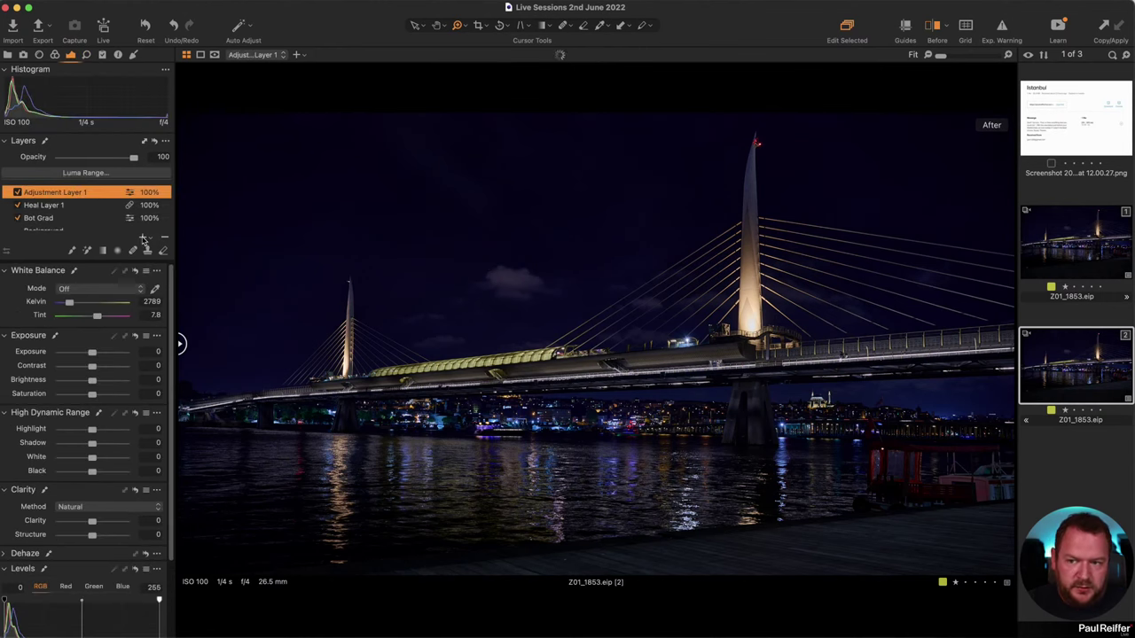
double_click(74, 193)
type("S")
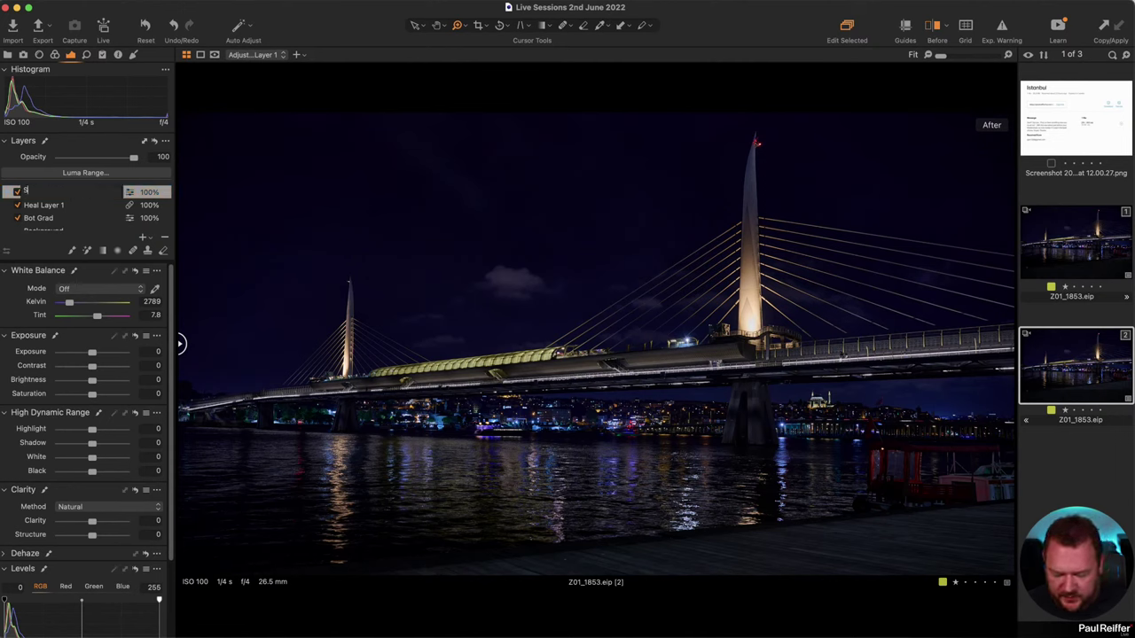
type("ky")
key("Return")
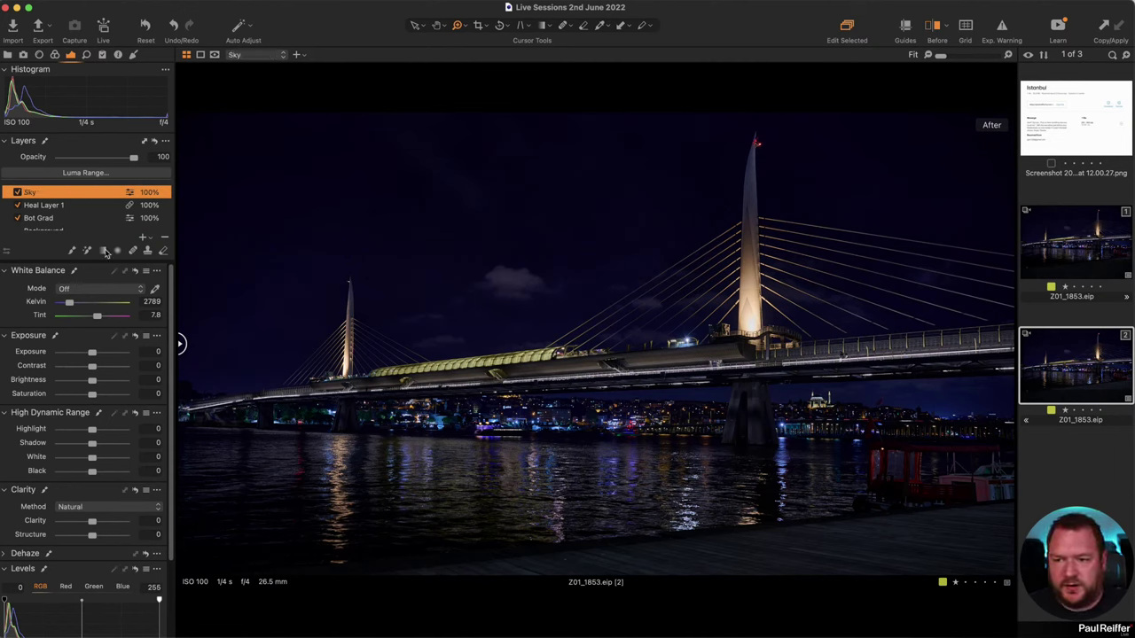
left_click(104, 252)
left_click_drag(519, 330, 523, 395)
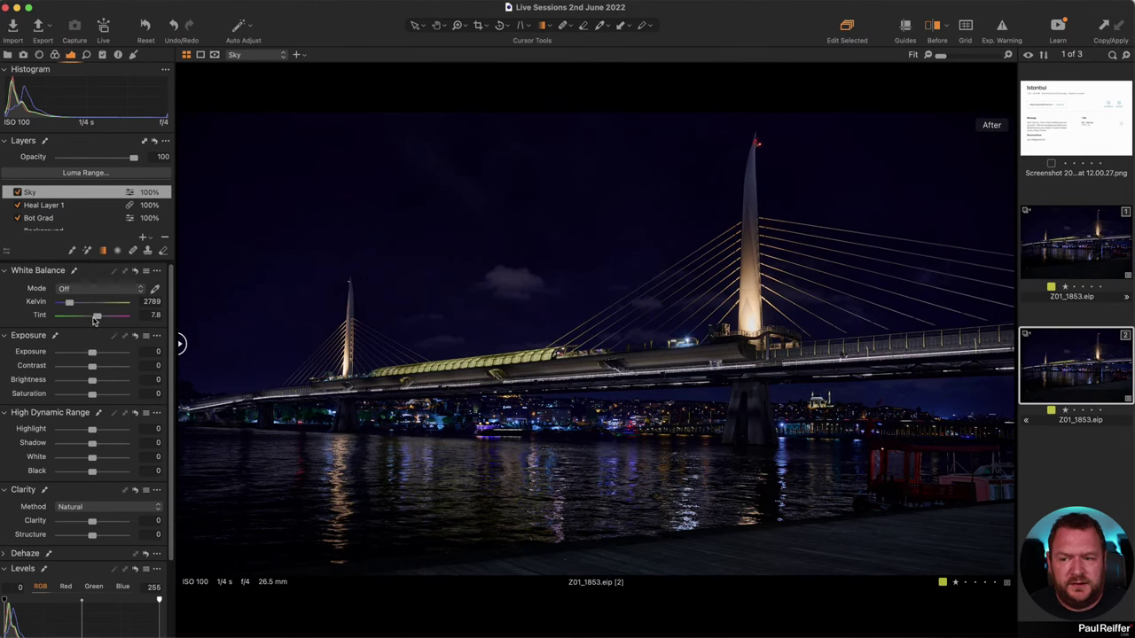
Raise the Sky layer's tint to 7.8 and zoom to 100% on the sky and bridge.
left_click_drag(97, 317, 95, 319)
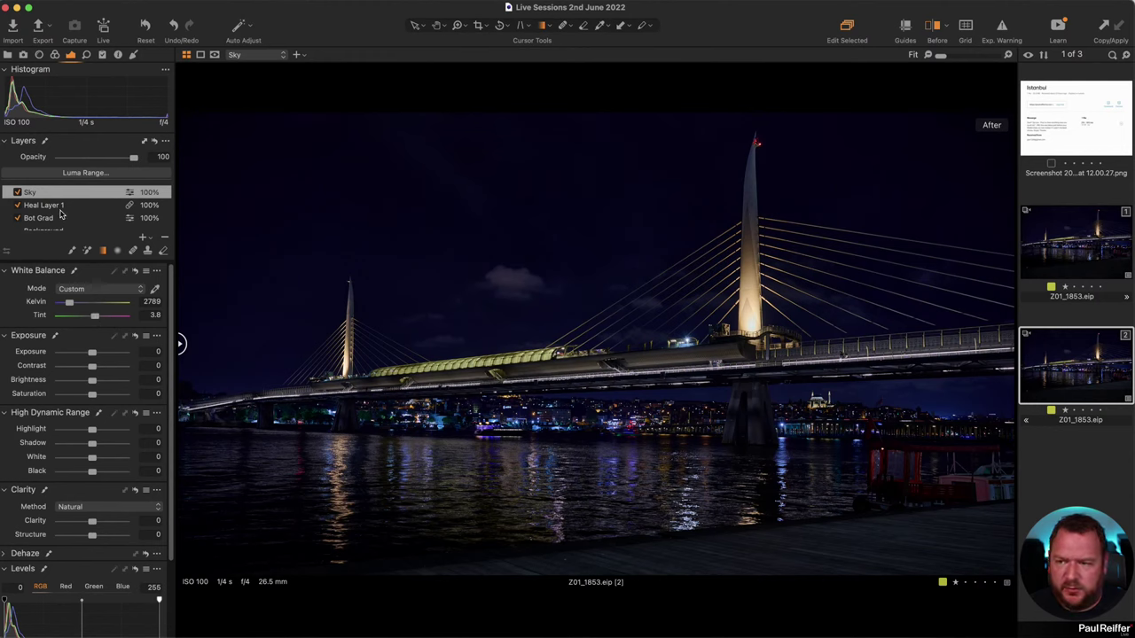
left_click_drag(115, 323, 95, 318)
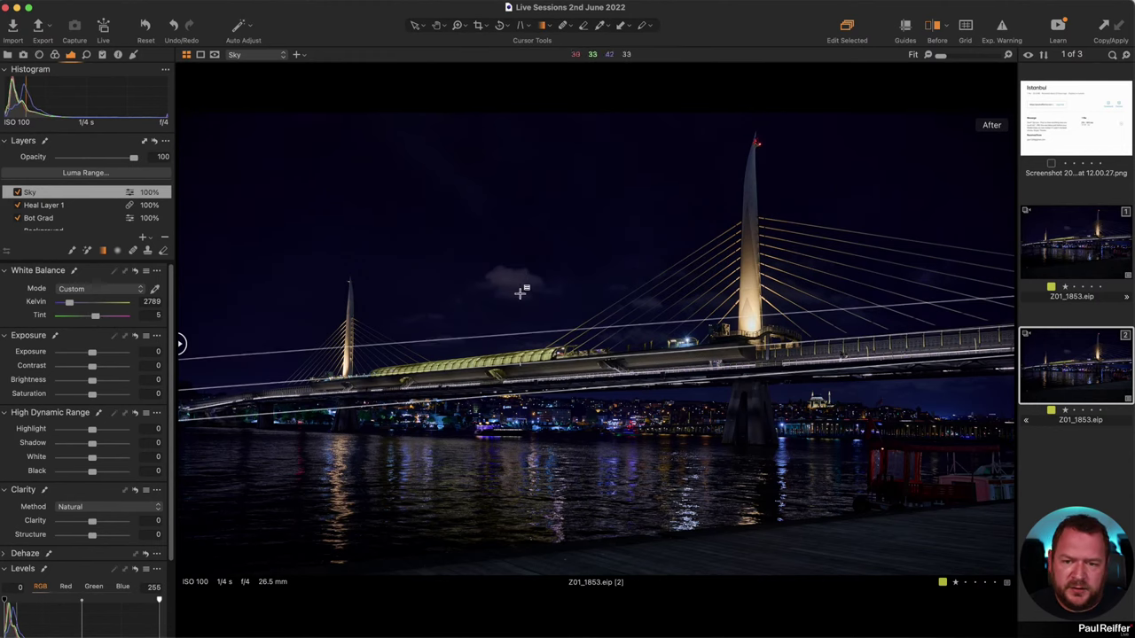
key("z")
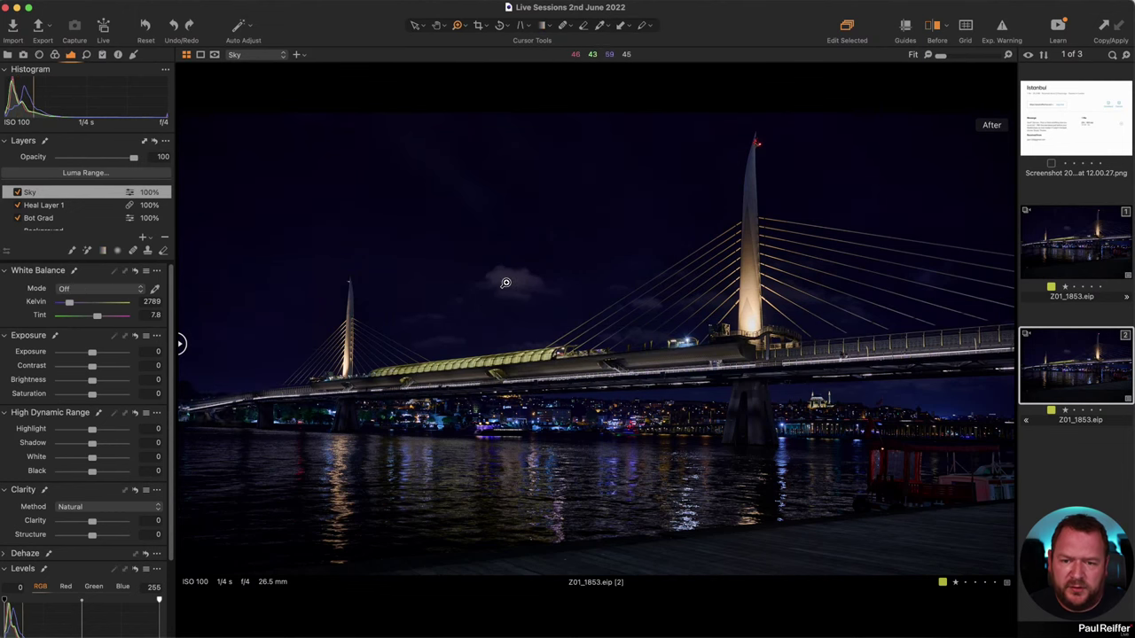
left_click(507, 278)
left_click(572, 287)
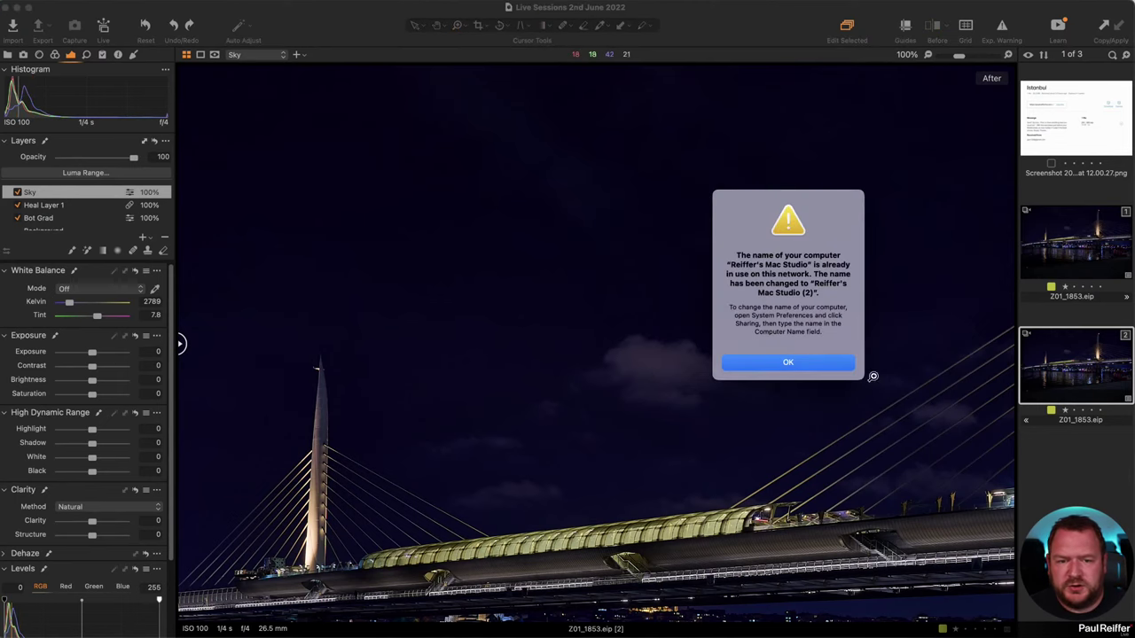
left_click(814, 360)
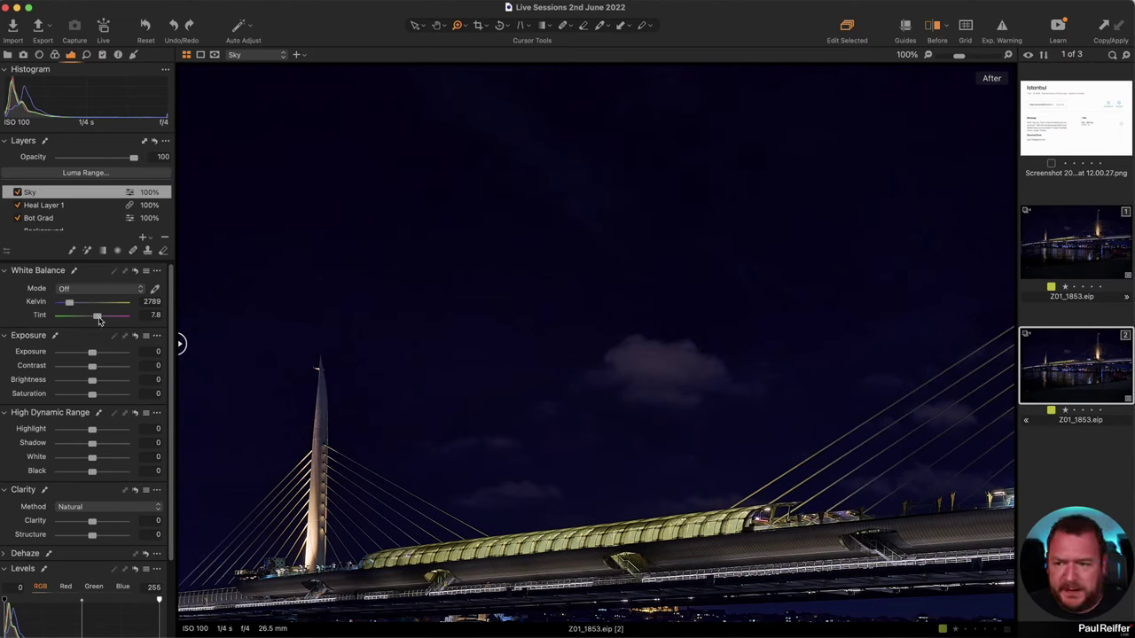
Lower the Sky tint to 3.7, cool its white balance to 2695 K, and show the mask.
left_click_drag(98, 319, 94, 320)
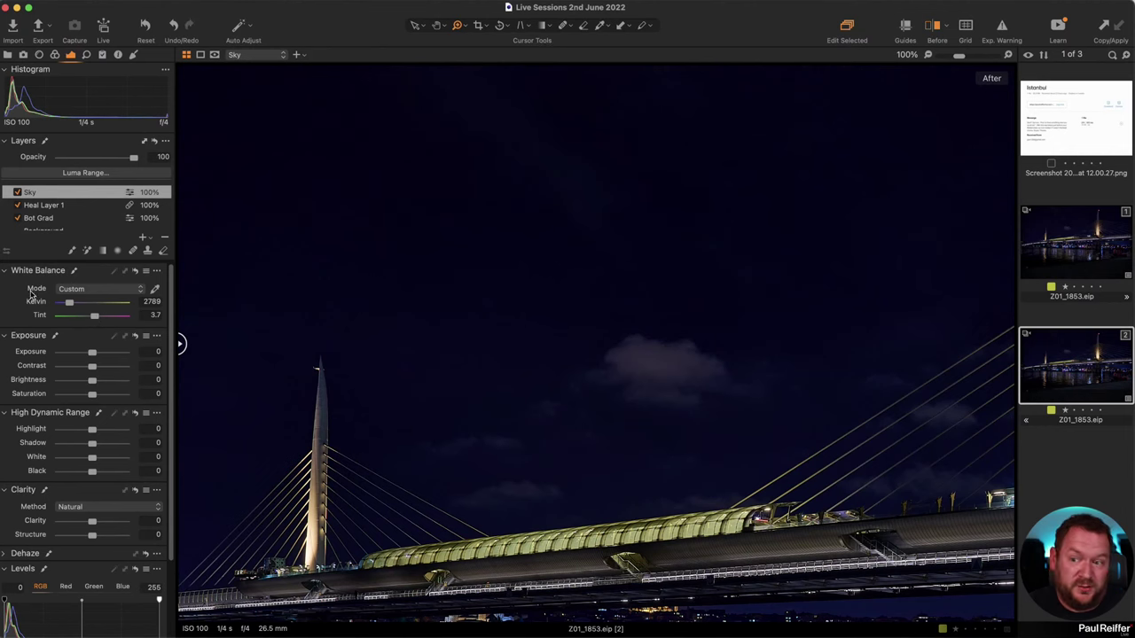
left_click(479, 346)
left_click(479, 346)
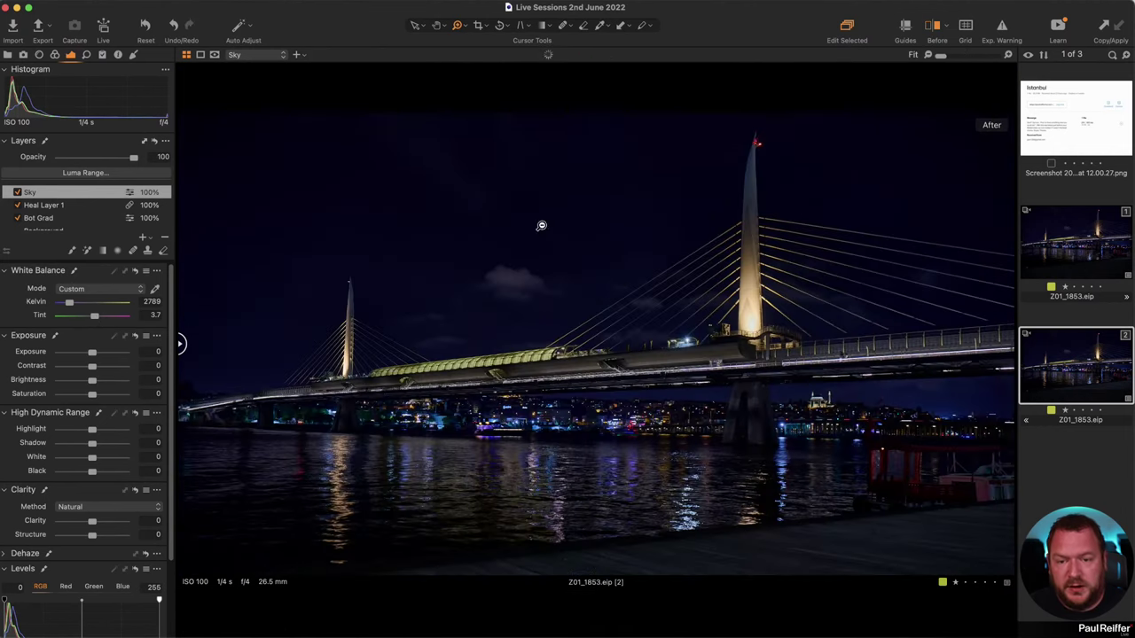
left_click_drag(69, 305, 69, 305)
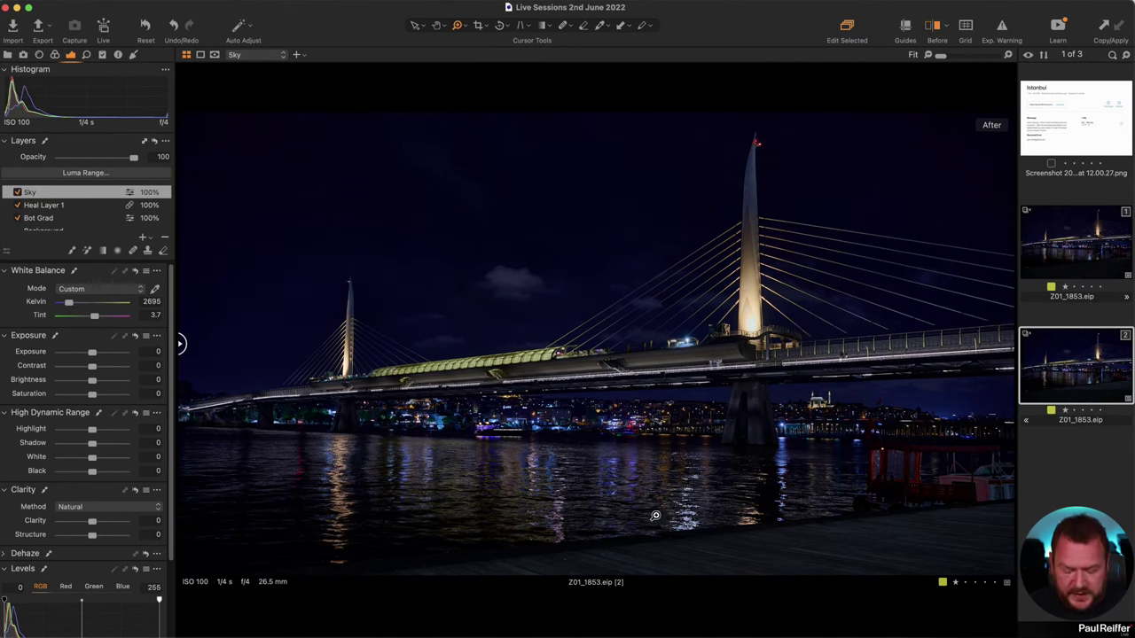
key("m")
key("m")
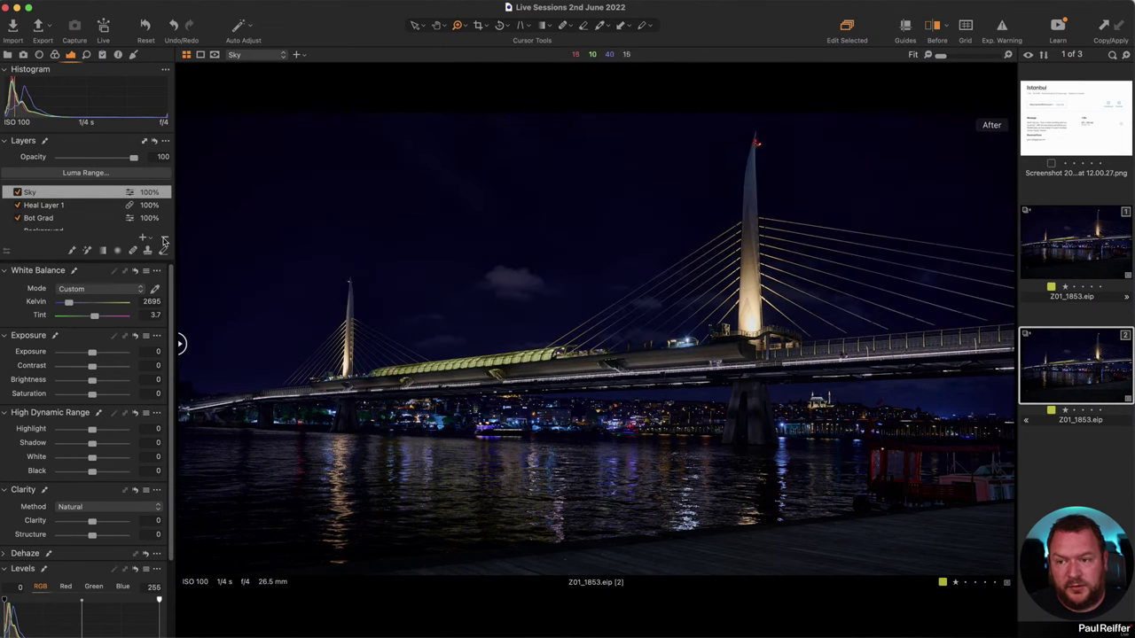
Restrict the Sky mask to luma range 0–51 with falloff about 106, previewed as a red overlay.
left_click(78, 173)
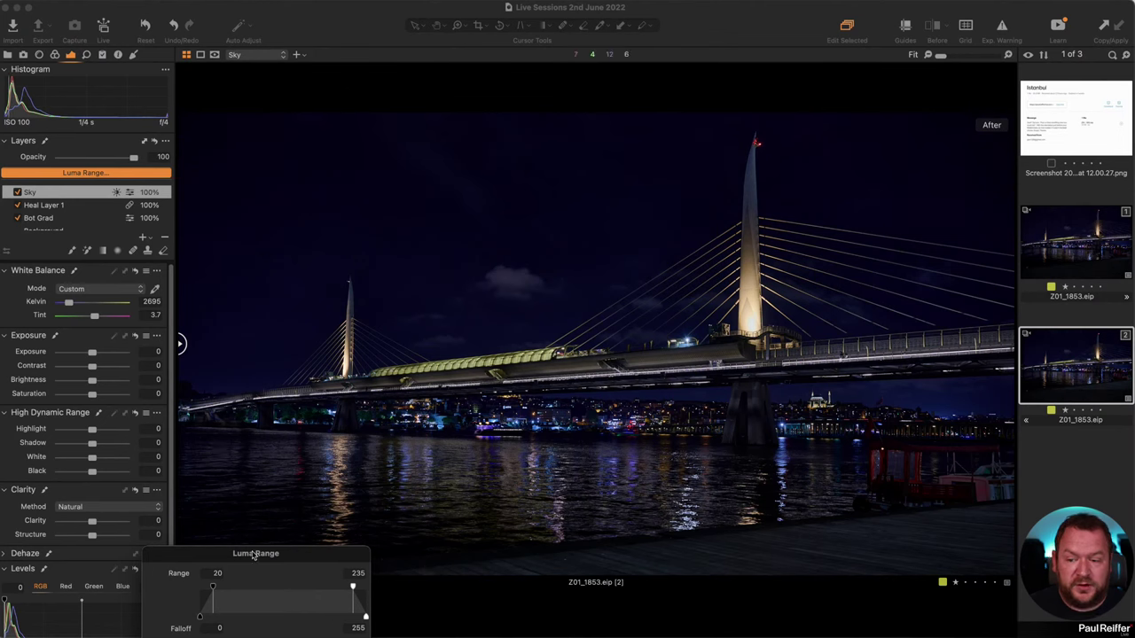
left_click_drag(258, 552, 435, 133)
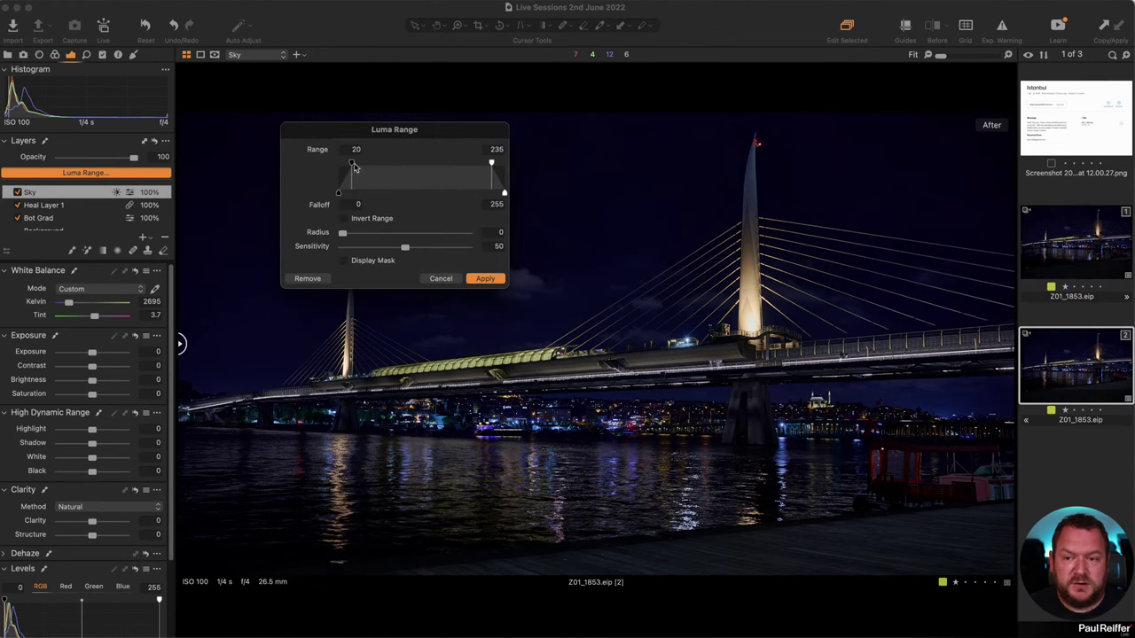
left_click(354, 262)
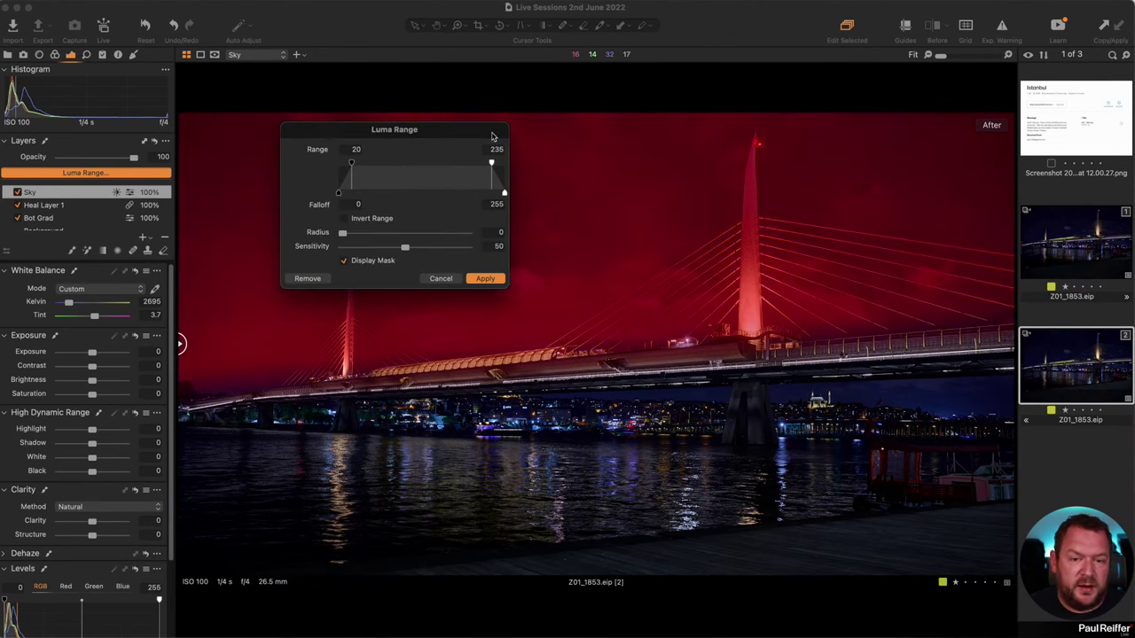
left_click_drag(352, 165, 337, 165)
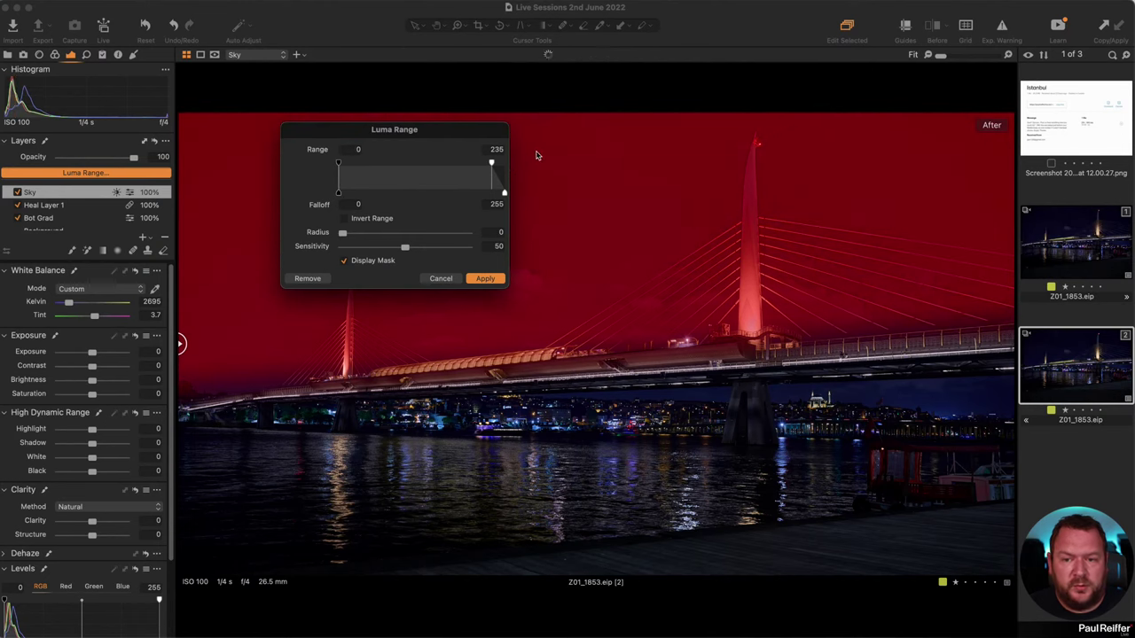
left_click_drag(492, 165, 364, 168)
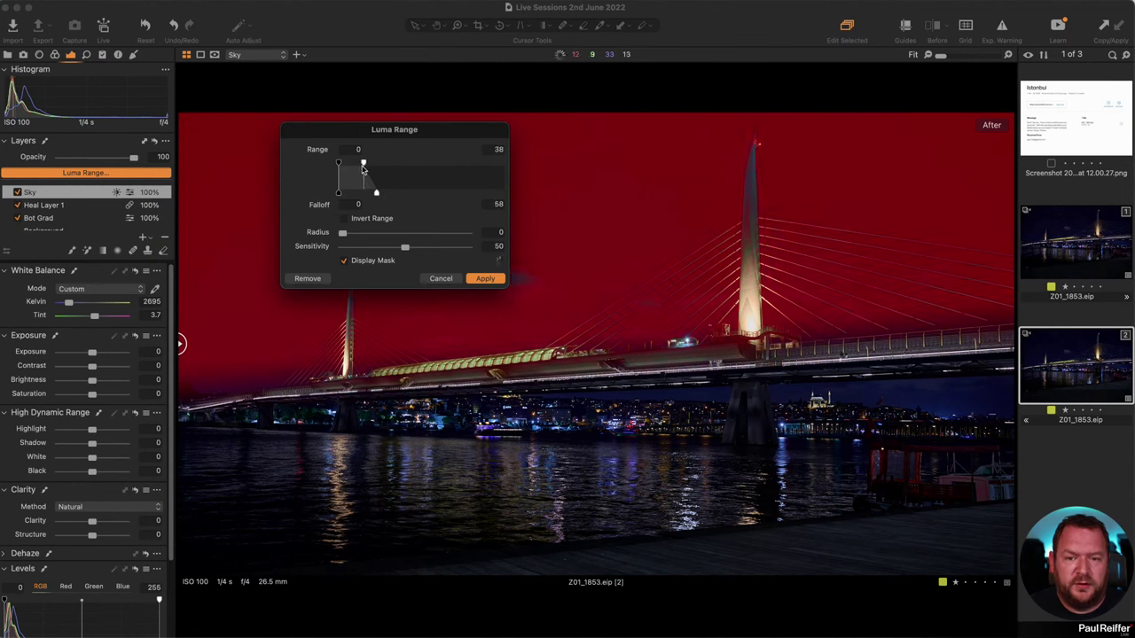
left_click_drag(435, 126, 356, 119)
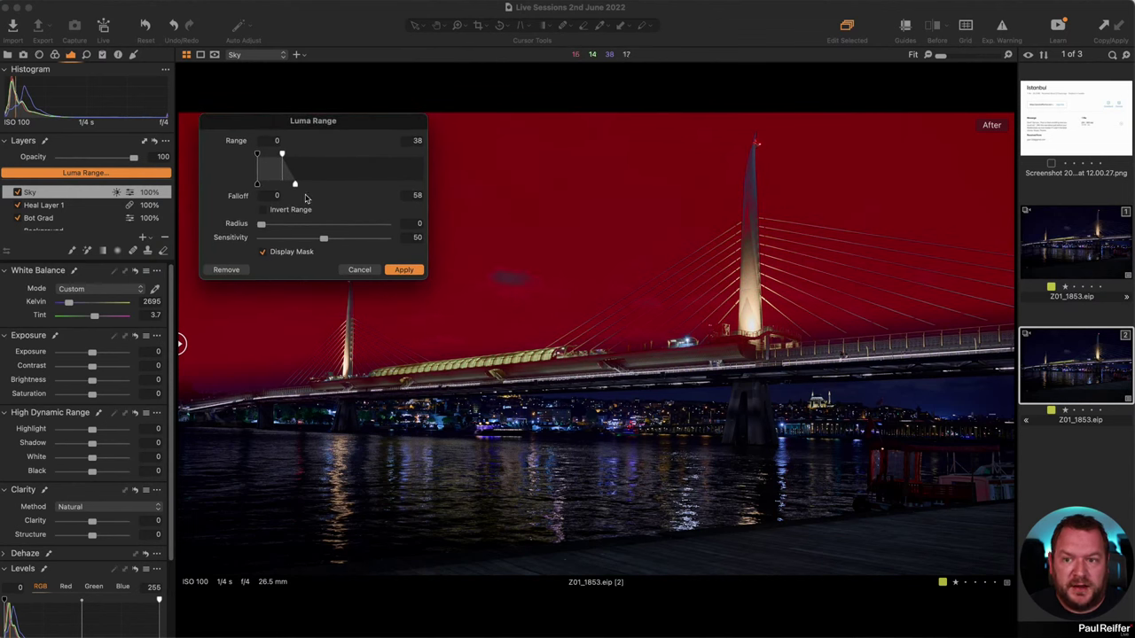
left_click_drag(282, 155, 328, 190)
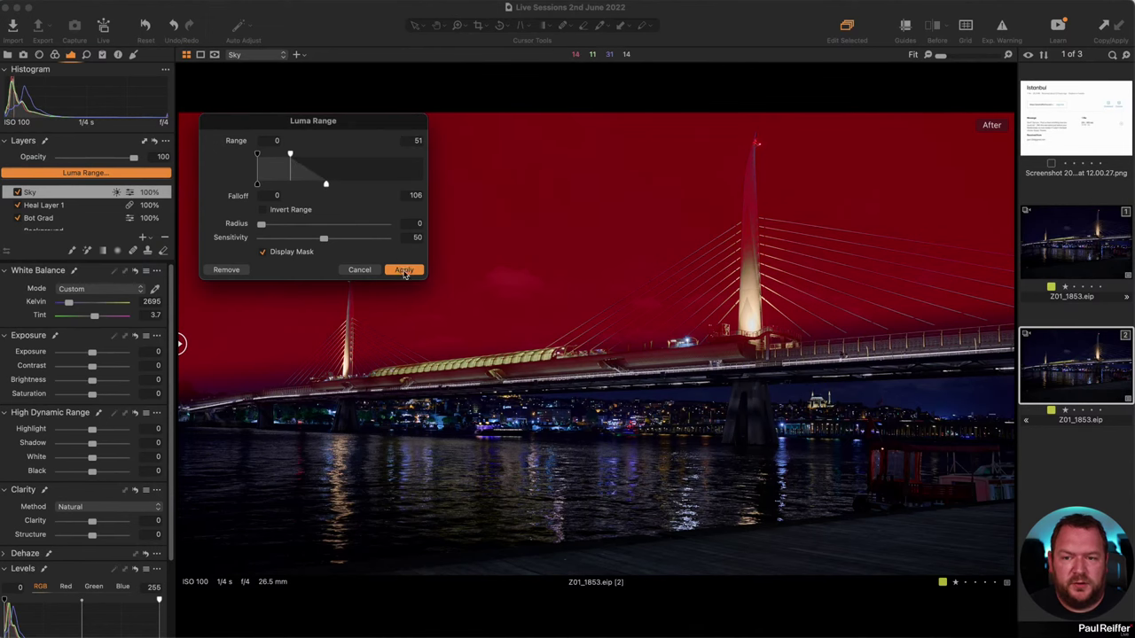
left_click(404, 269)
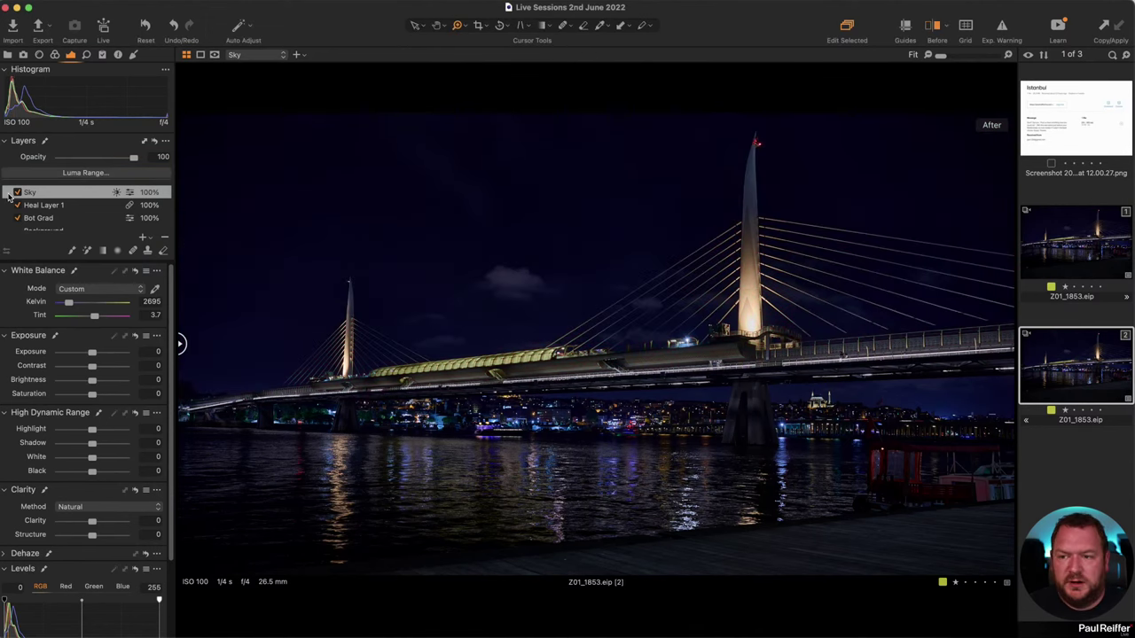
left_click(17, 193)
left_click(17, 193)
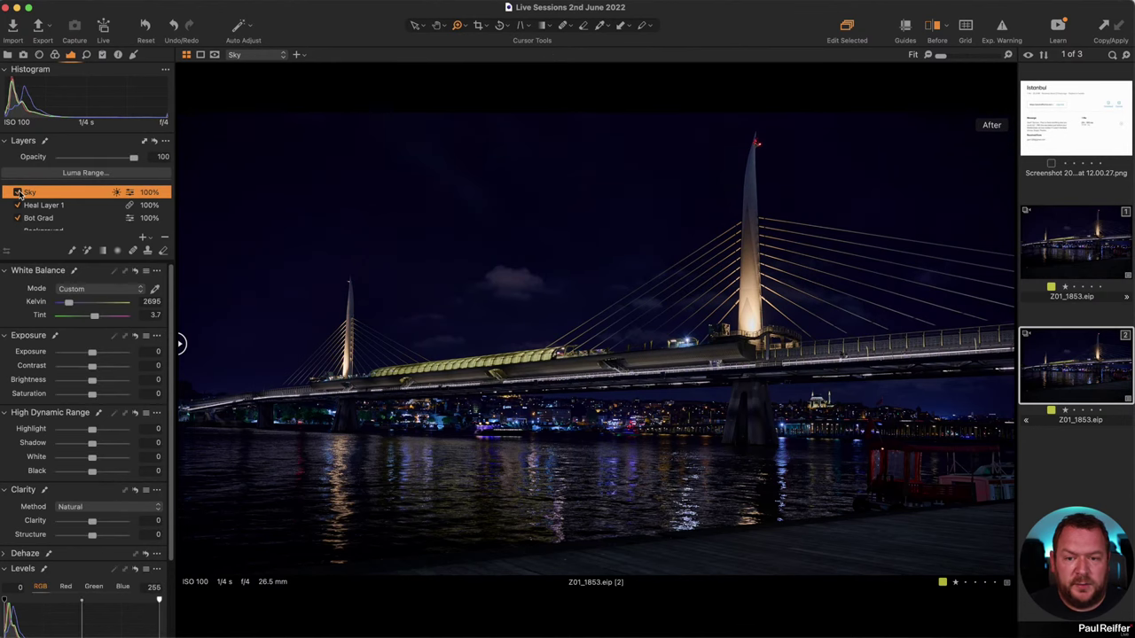
left_click(18, 193)
left_click(18, 193)
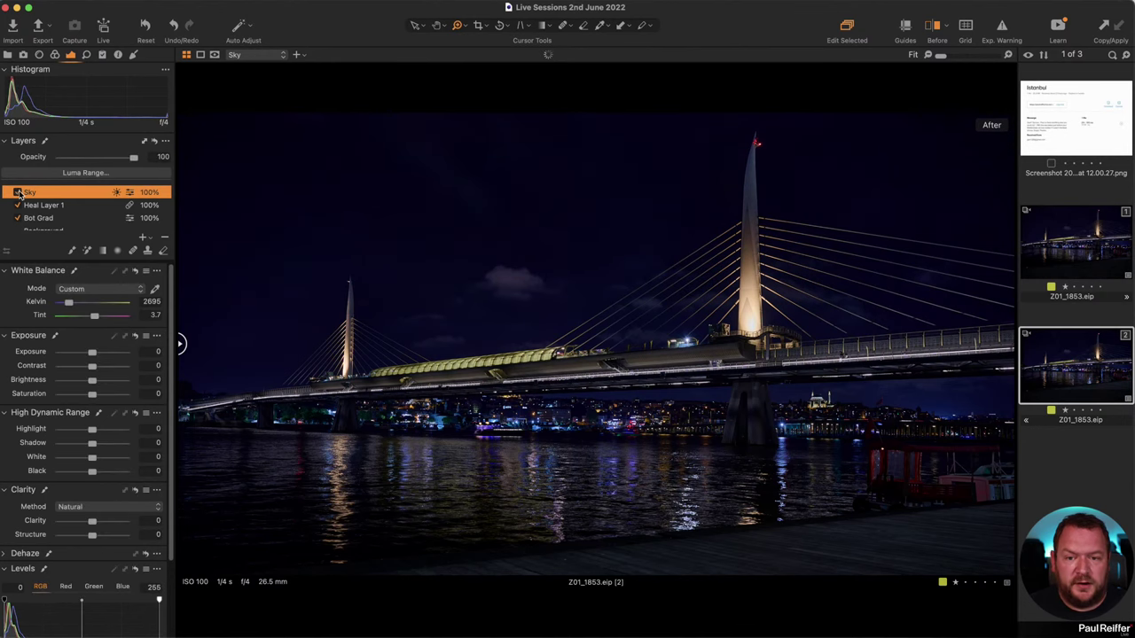
left_click(525, 278)
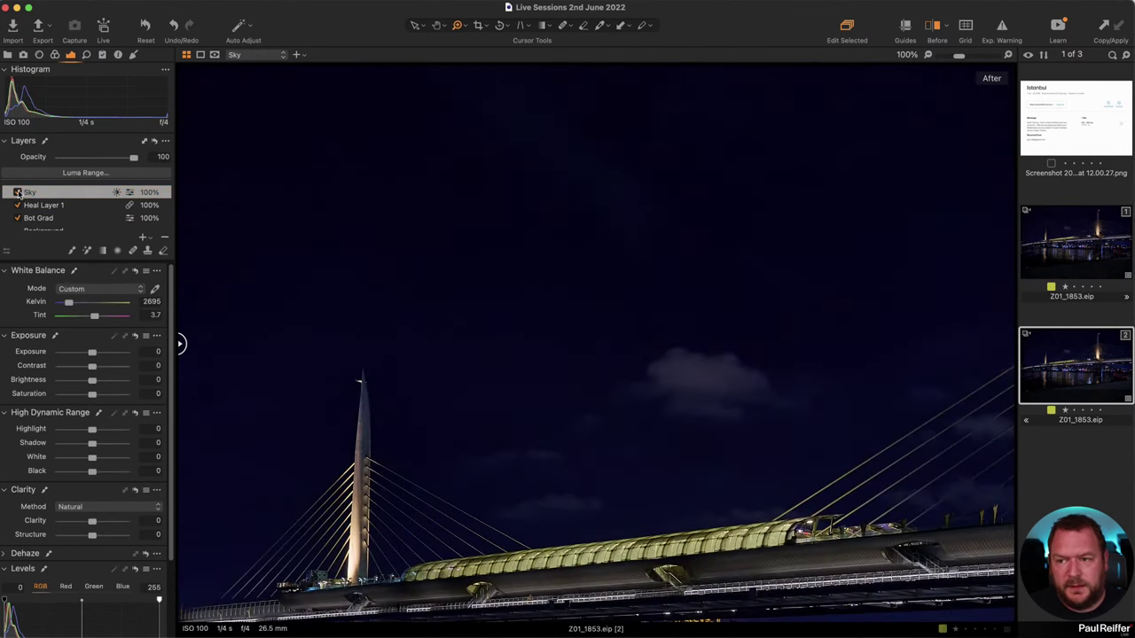
left_click(18, 193)
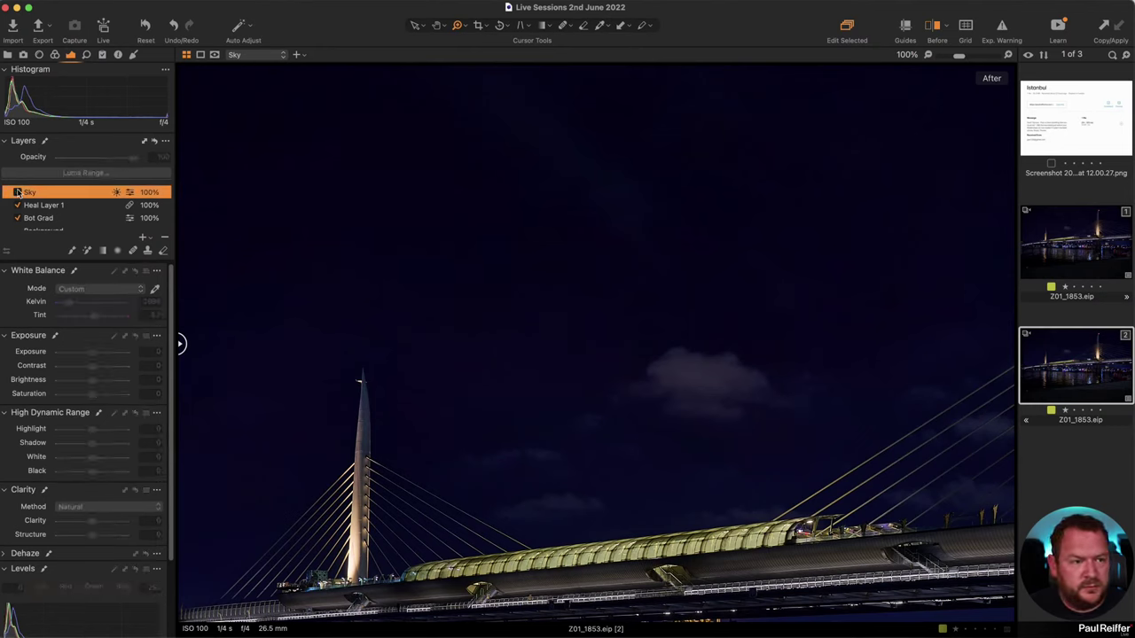
left_click(18, 192)
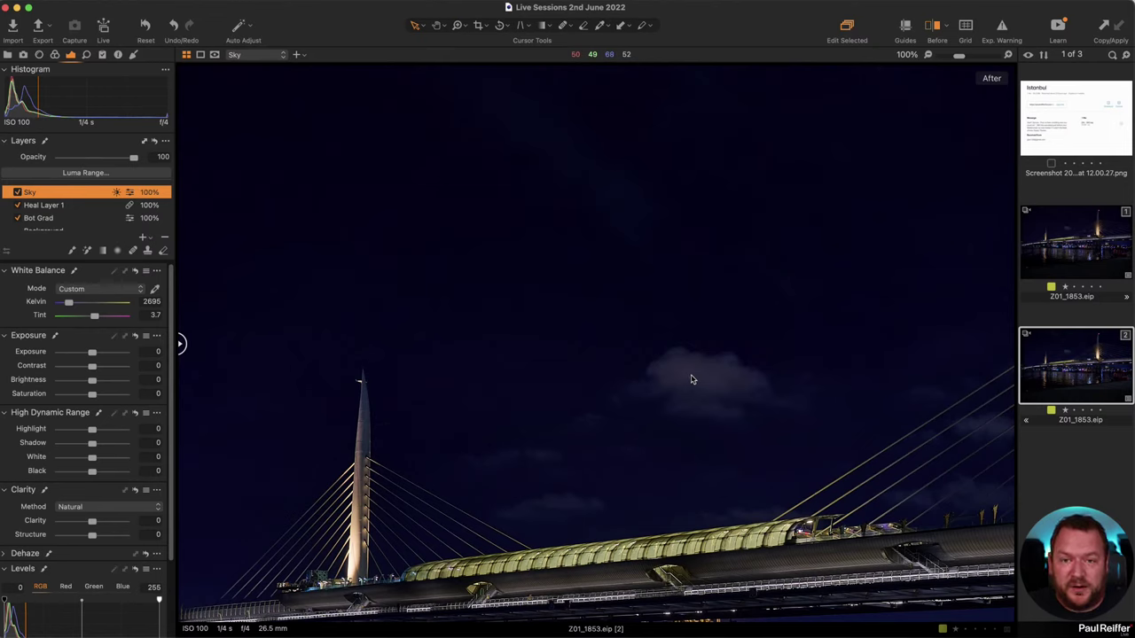
left_click(17, 192)
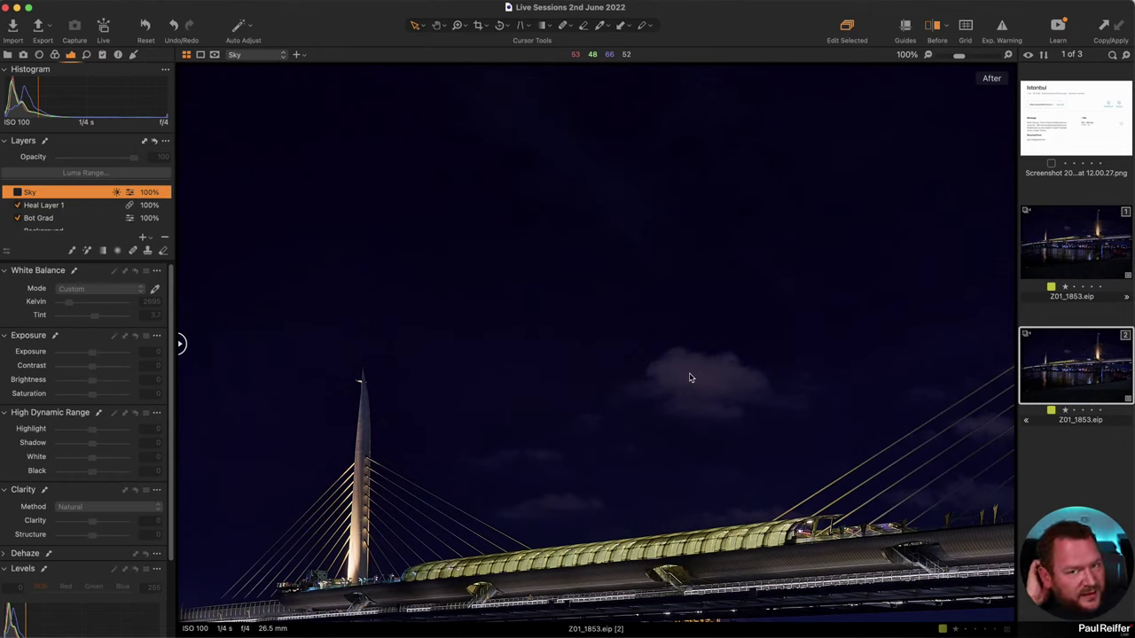
left_click(17, 192)
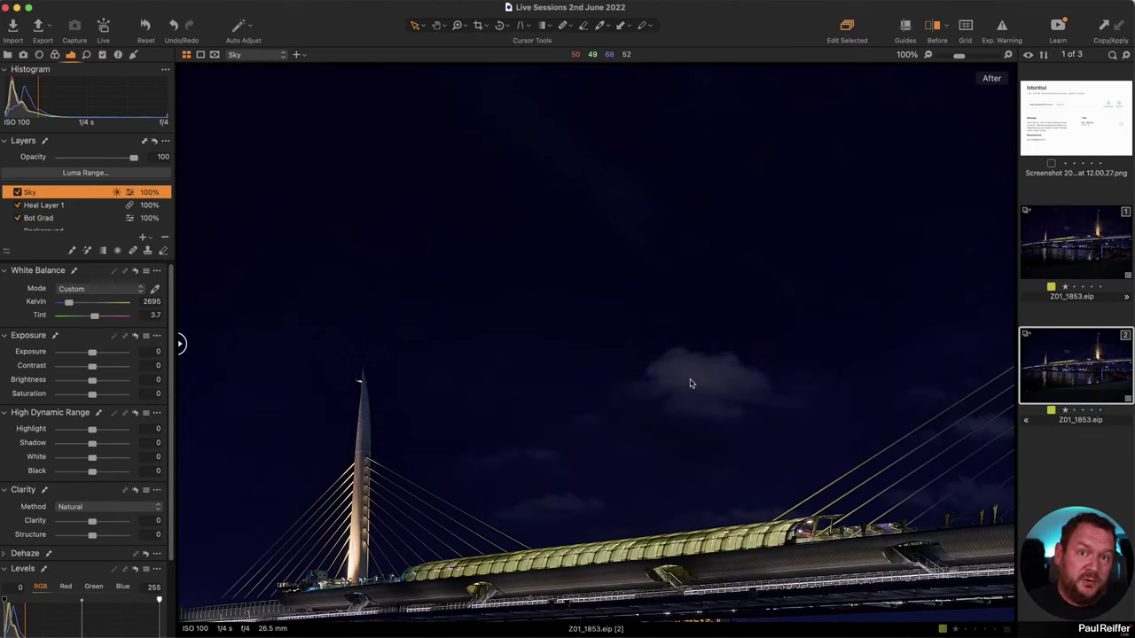
left_click(17, 192)
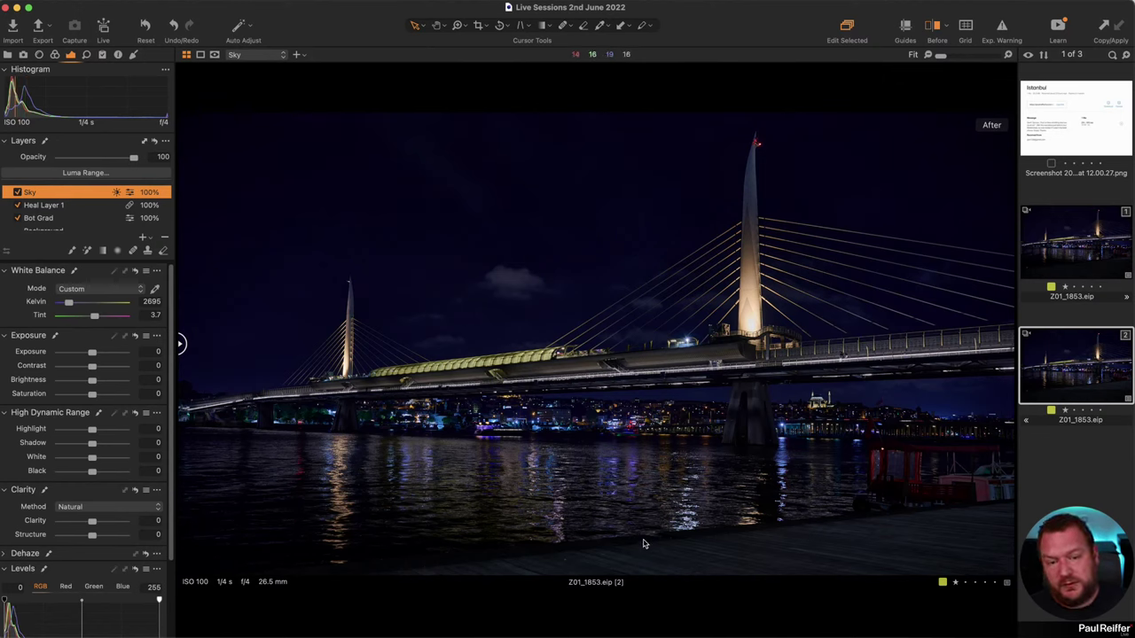
Extend the second Z01_1853 variant's crop slightly at the bottom to about 20.01 × 11.13 in.
left_click(1077, 249)
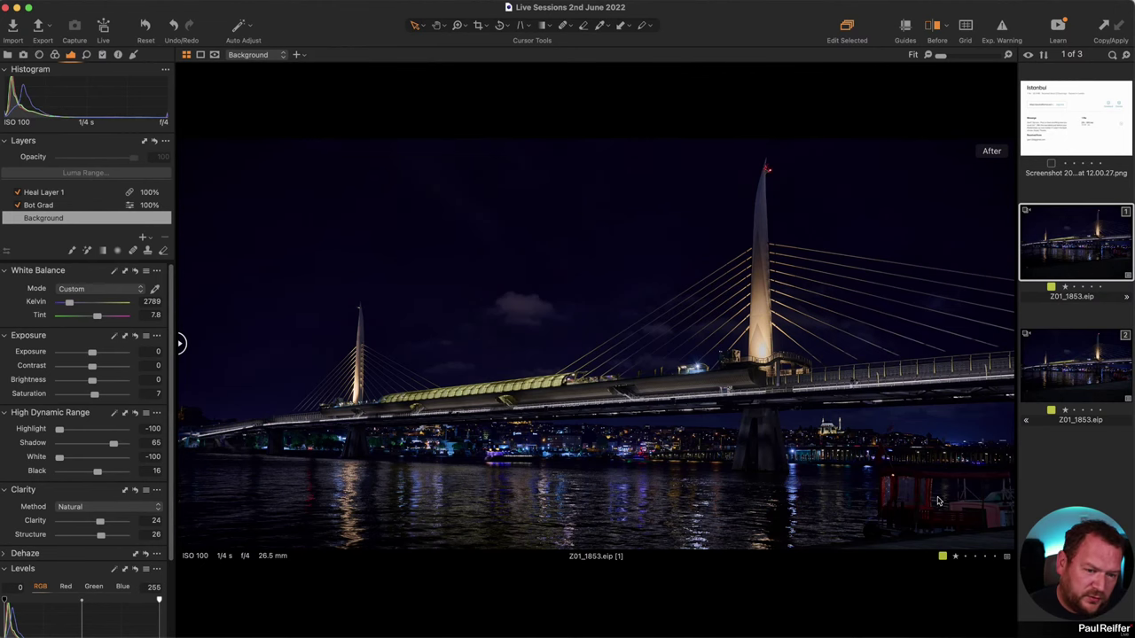
left_click(1070, 373)
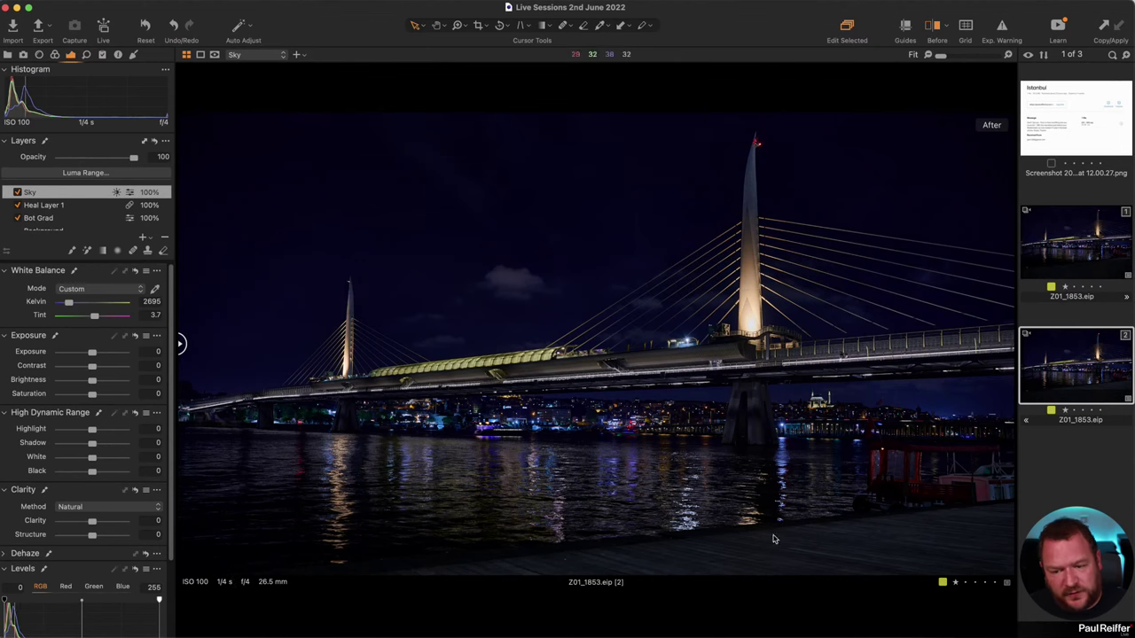
left_click(478, 24)
left_click_drag(605, 522, 605, 523)
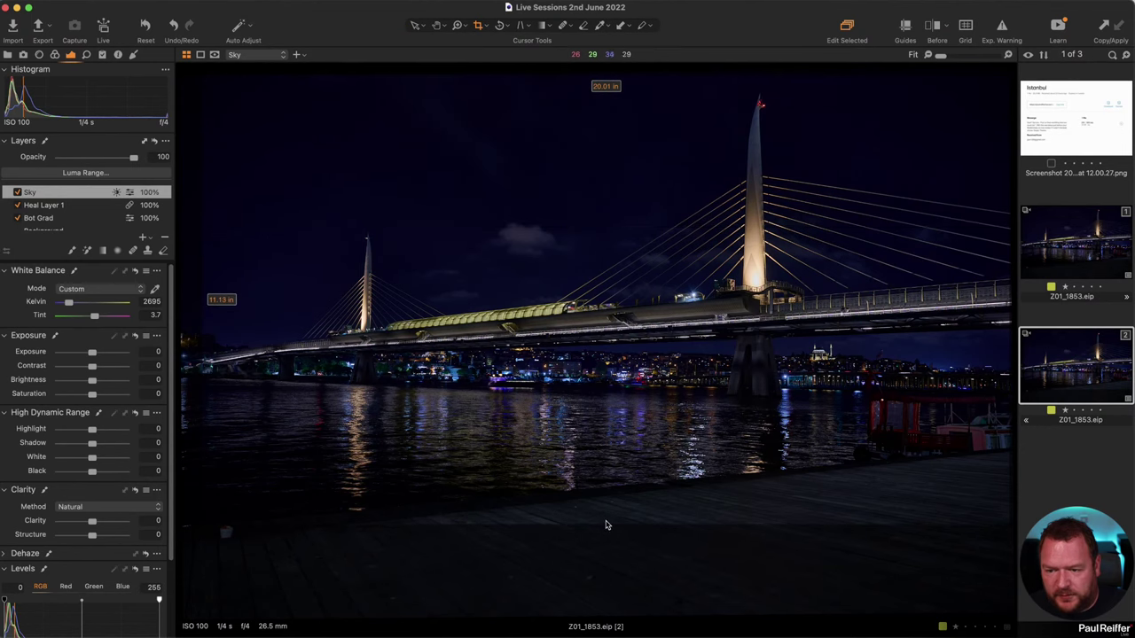
left_click(417, 25)
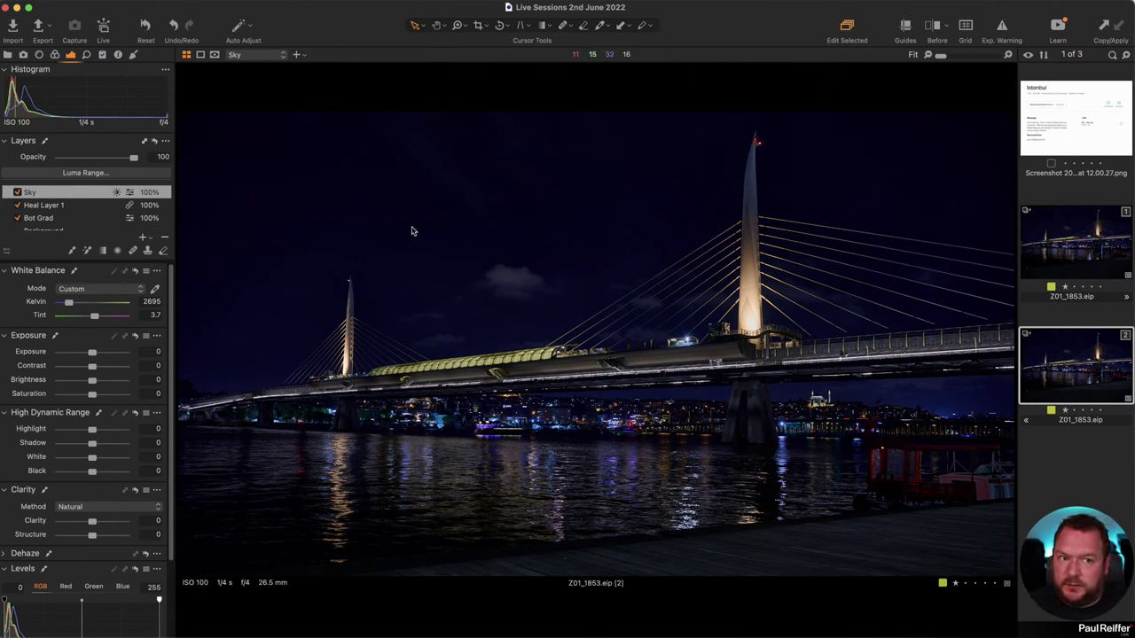
Browse the C-S-P and Chris user collections in the Library, then return to the Istanbul bridge collection.
left_click(7, 55)
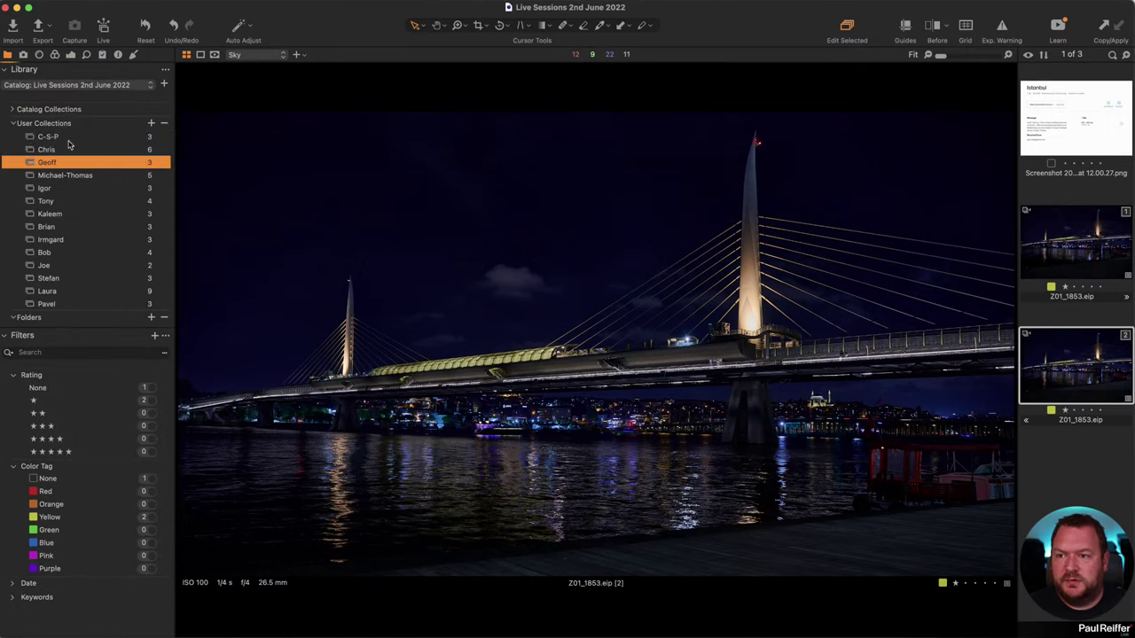
left_click(69, 138)
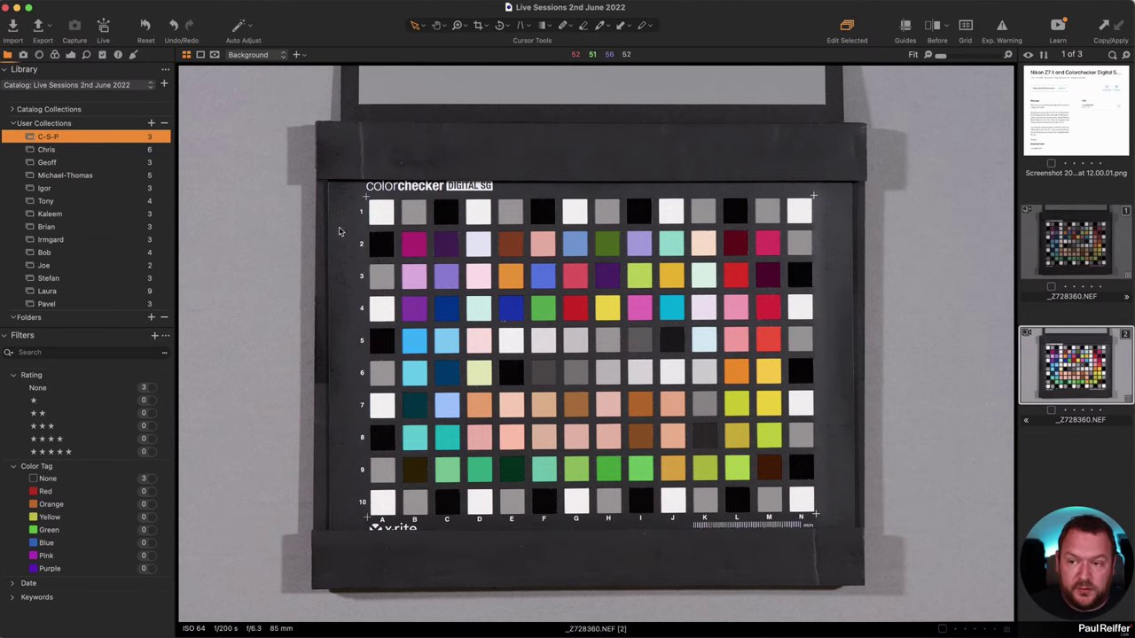
left_click(49, 150)
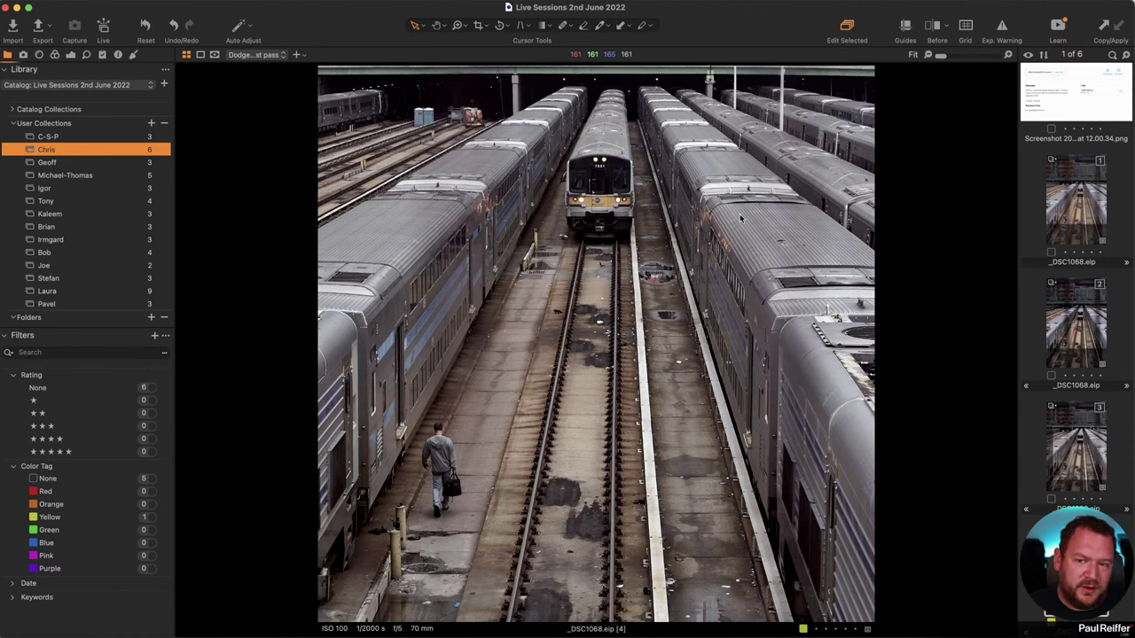
left_click(108, 164)
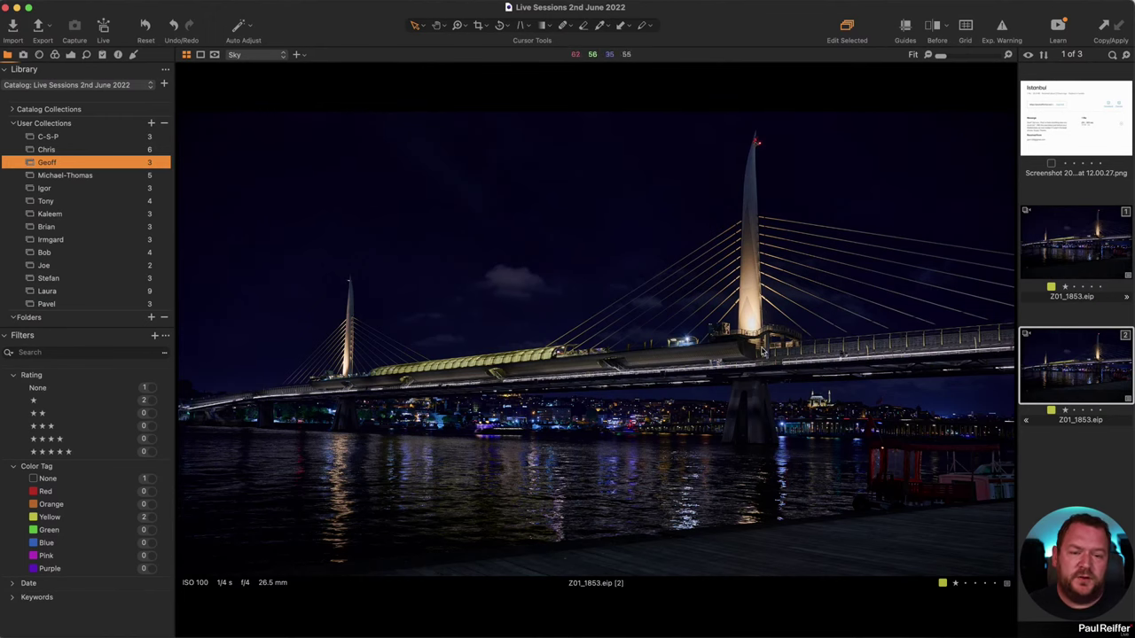
key("z")
left_click_drag(484, 263, 761, 345)
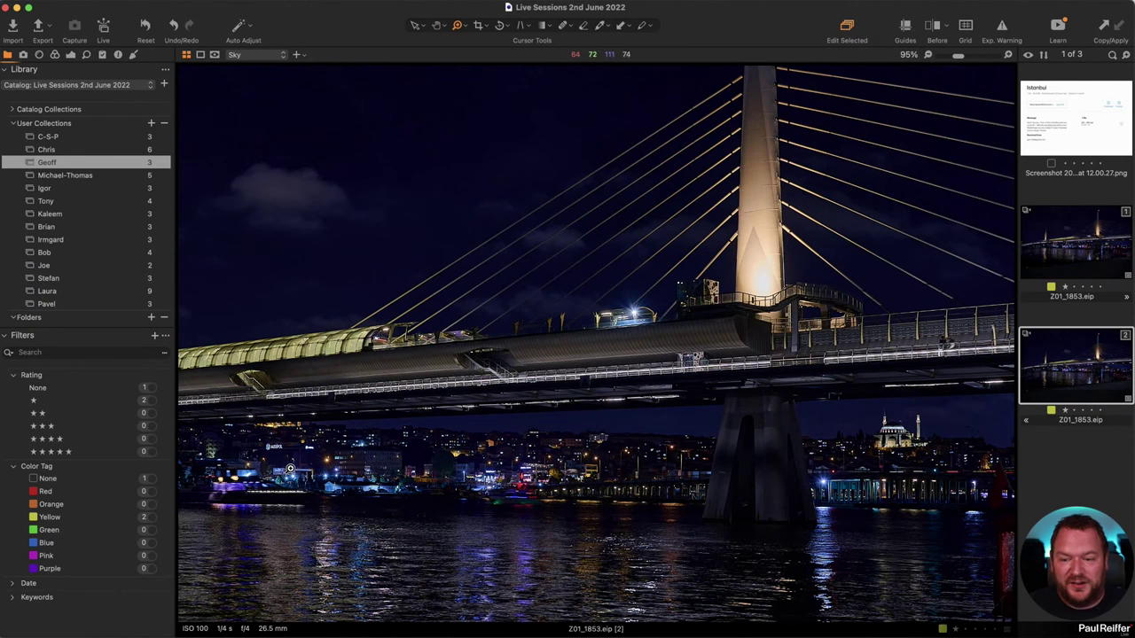
left_click(290, 469)
left_click(597, 311)
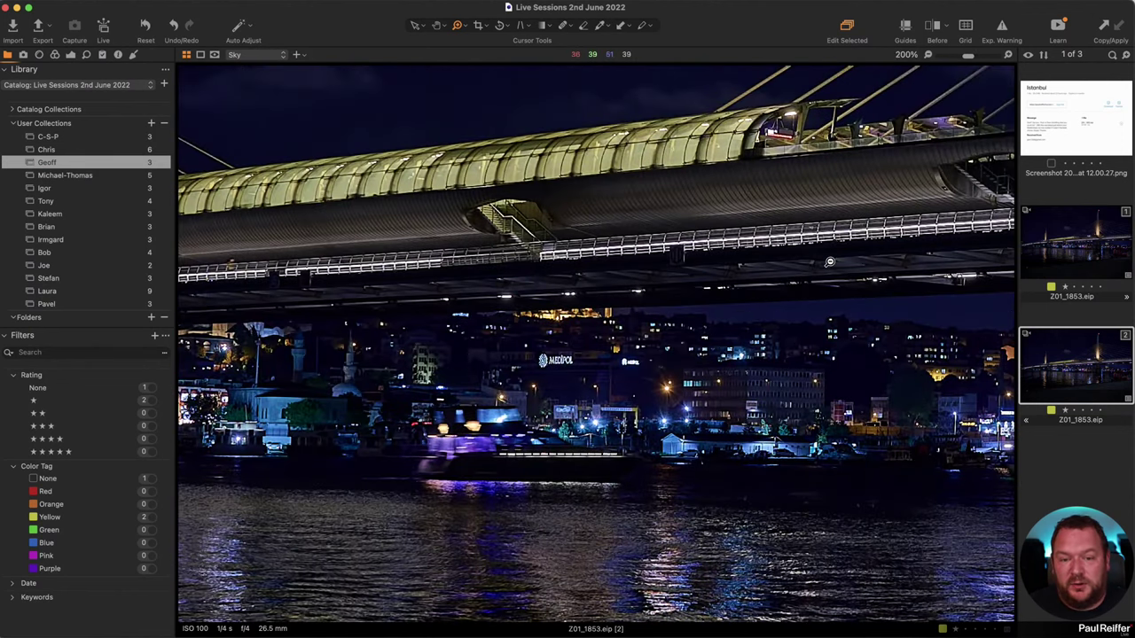
key("super+0")
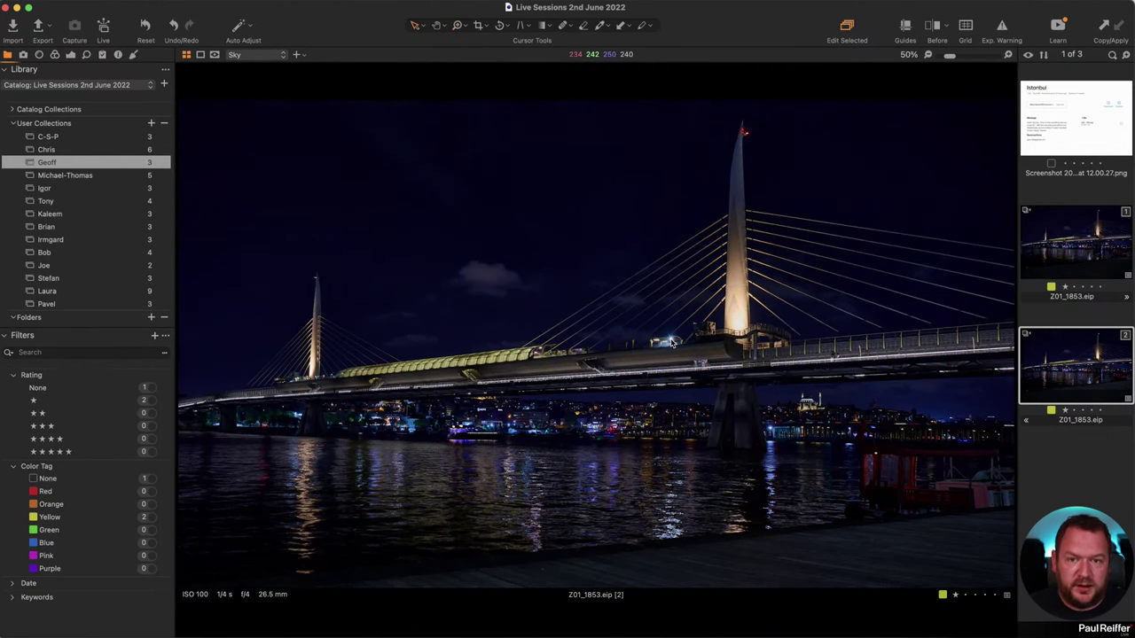
scroll(678, 341, "up", 5)
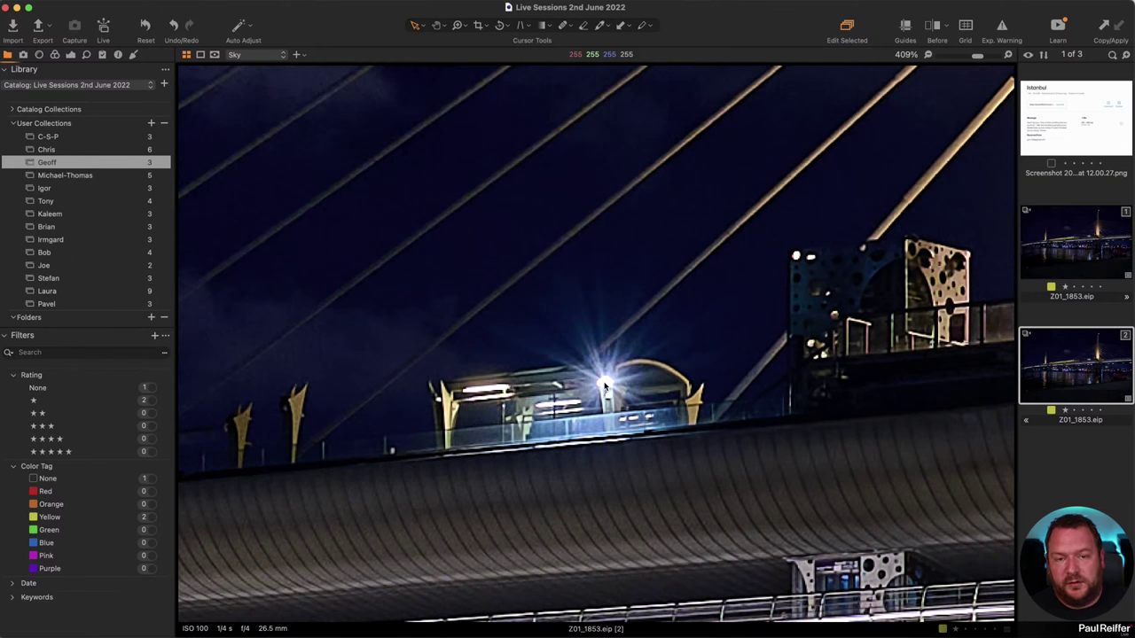
scroll(605, 385, "down", 5)
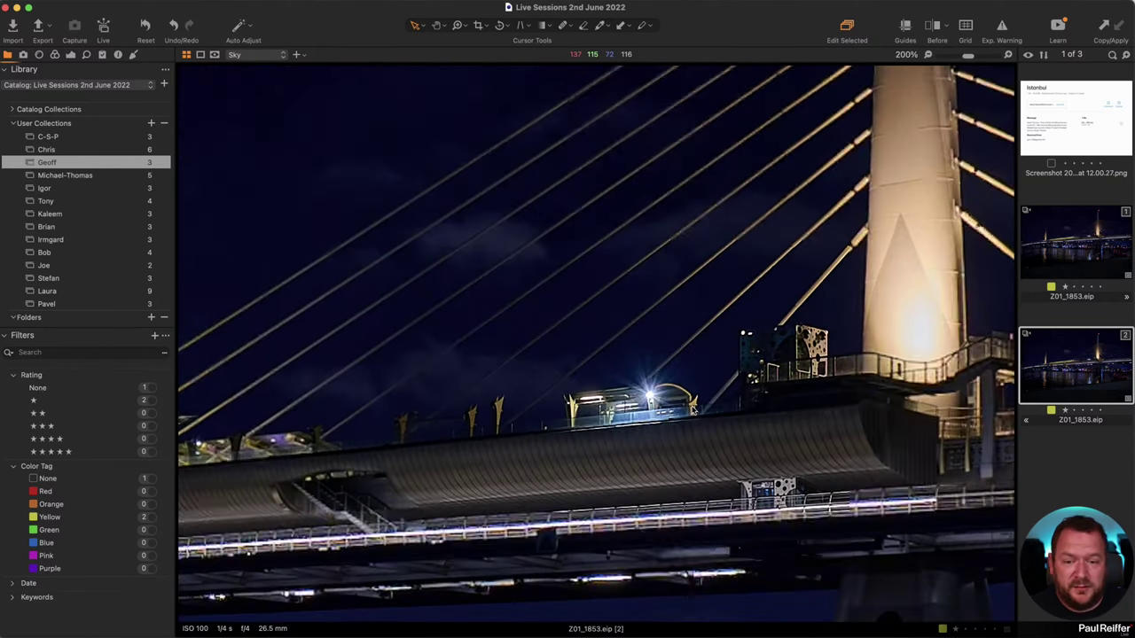